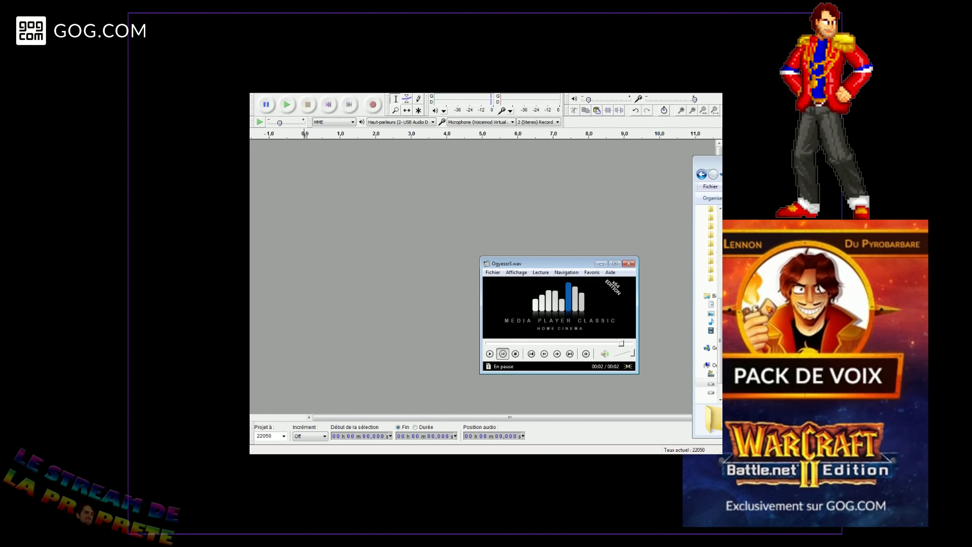
- Listen through the original voice clips, including Oilplat.wav, Ogpissd2.wav and Ogyessir1.wav
key("Page_Down")
left_click(526, 307)
left_click(553, 312)
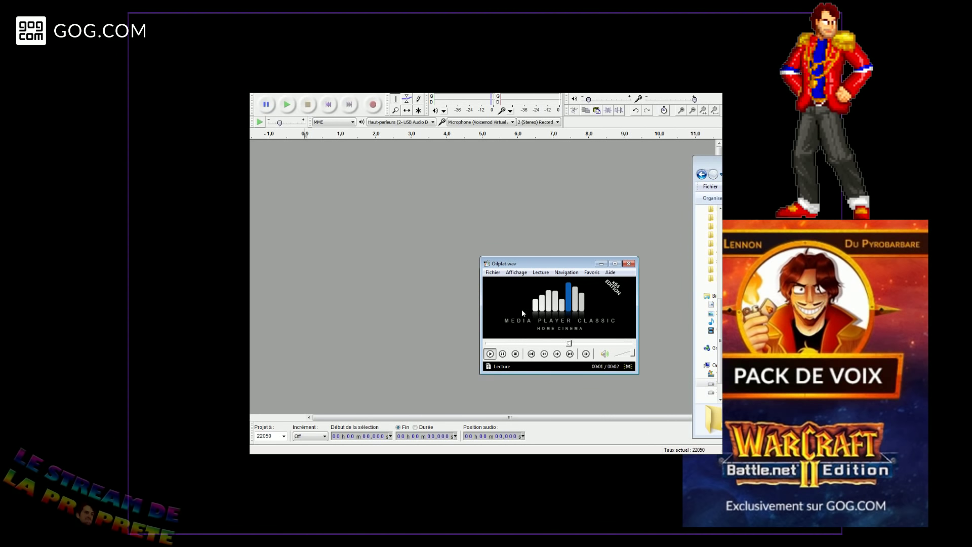
left_click(531, 354)
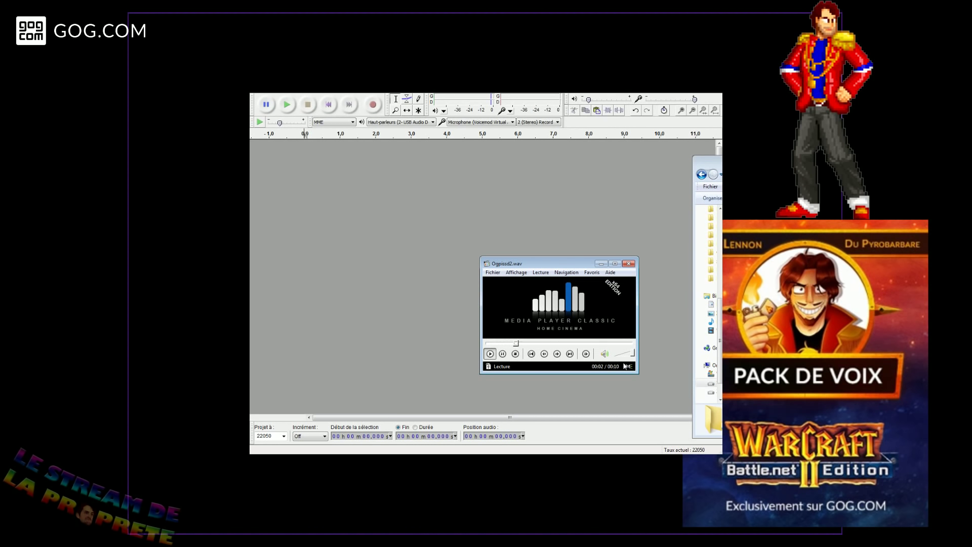
left_click(600, 307)
left_click(496, 343)
left_click(489, 354)
key("Page_Down")
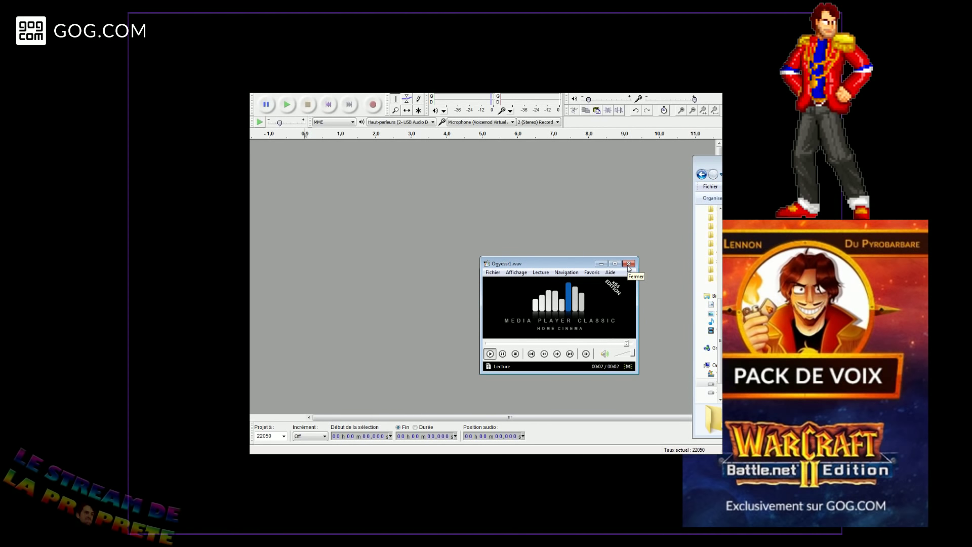
- Go back through the clips to Ogwhat1.wav, replay from its beginning, and close the player after listening
left_click(530, 354)
left_click(531, 354)
left_click(531, 354)
left_click(531, 354)
left_click(531, 354)
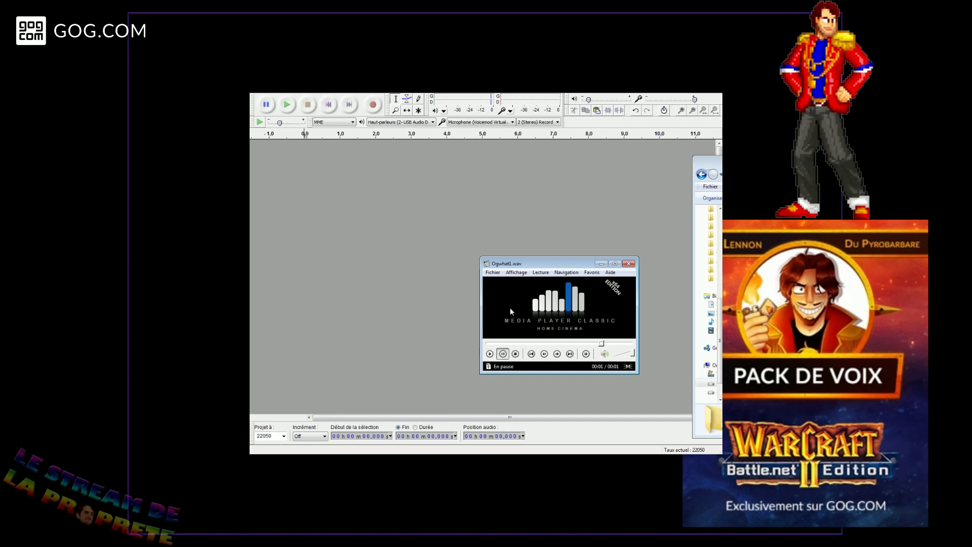
left_click(485, 343)
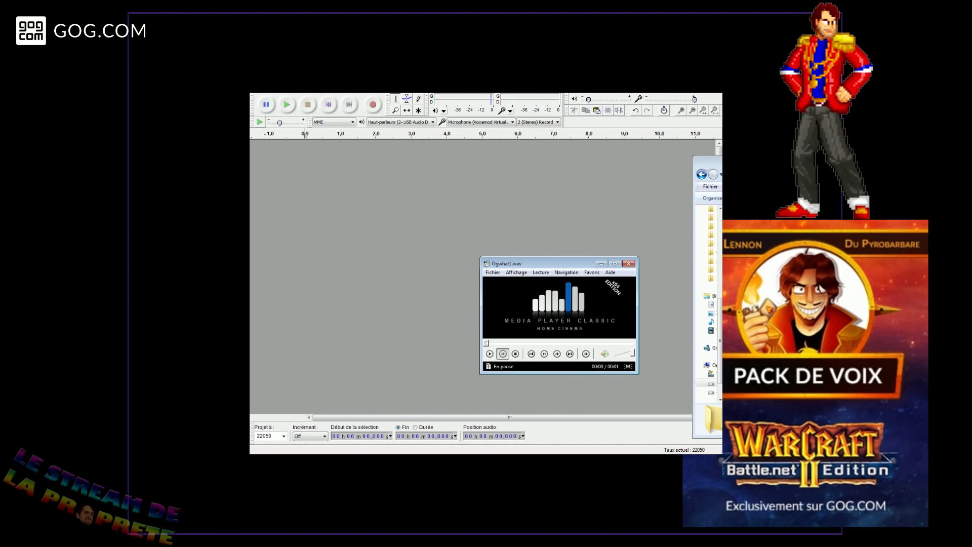
left_click(525, 304)
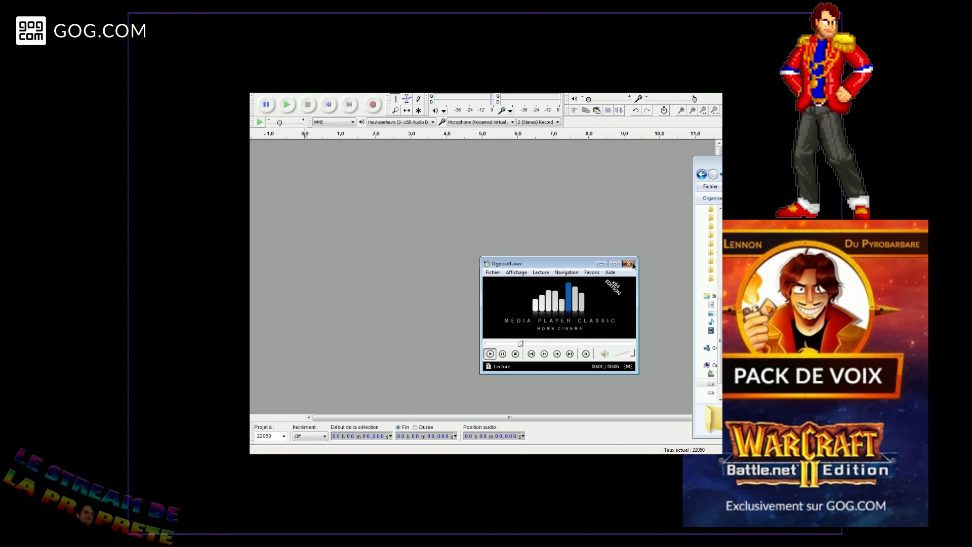
left_click(633, 265)
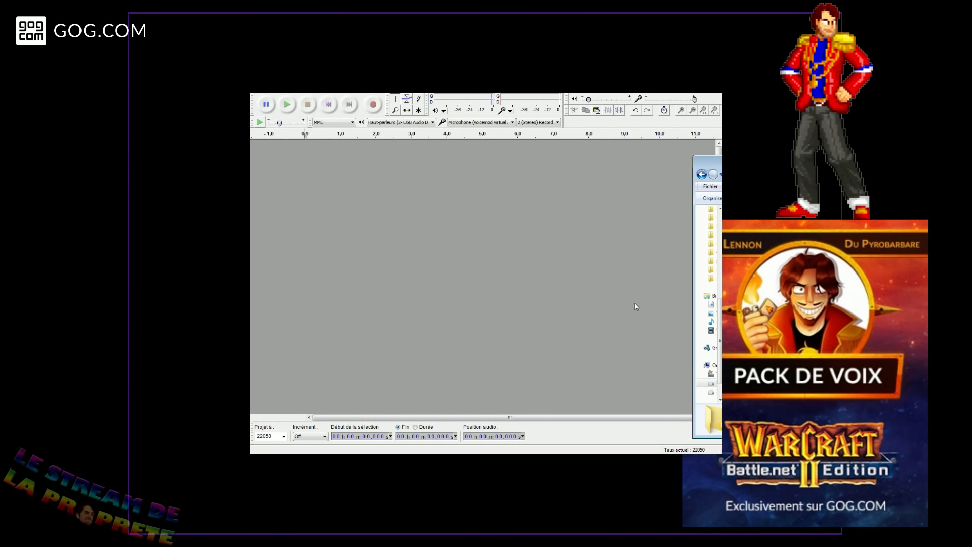
- Return to the sound folder and listen to its clips in order, from Odempis4.wav through Ohelp2.wav
key("BackSpace")
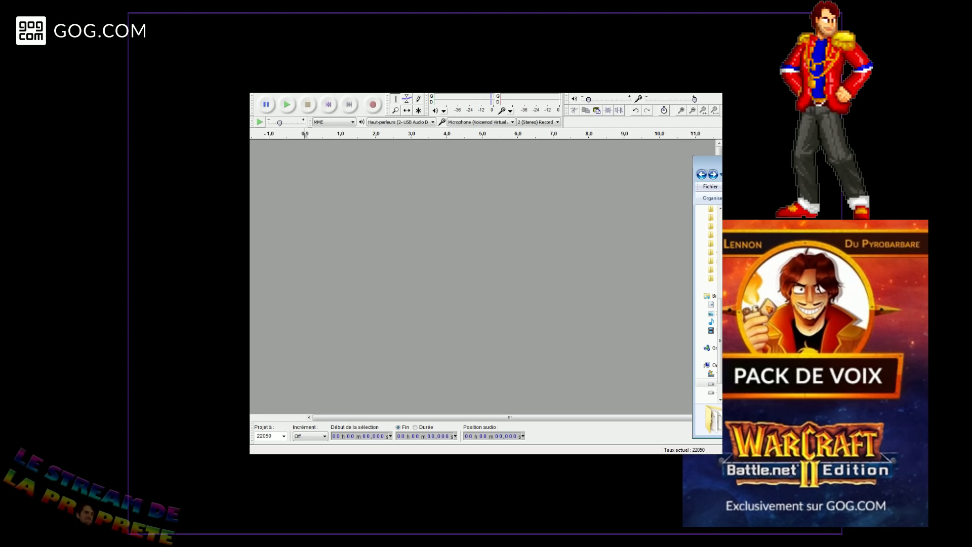
key("alt+Right")
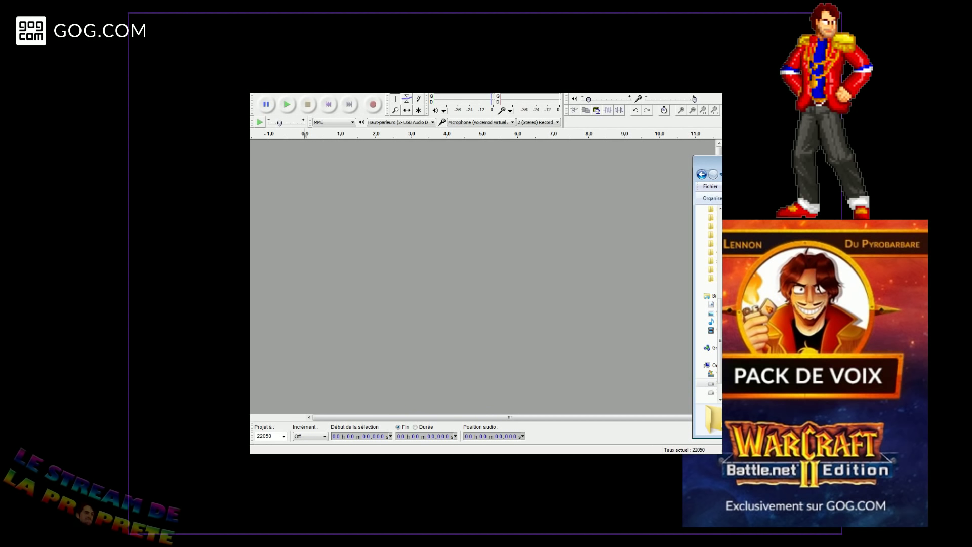
key("Down")
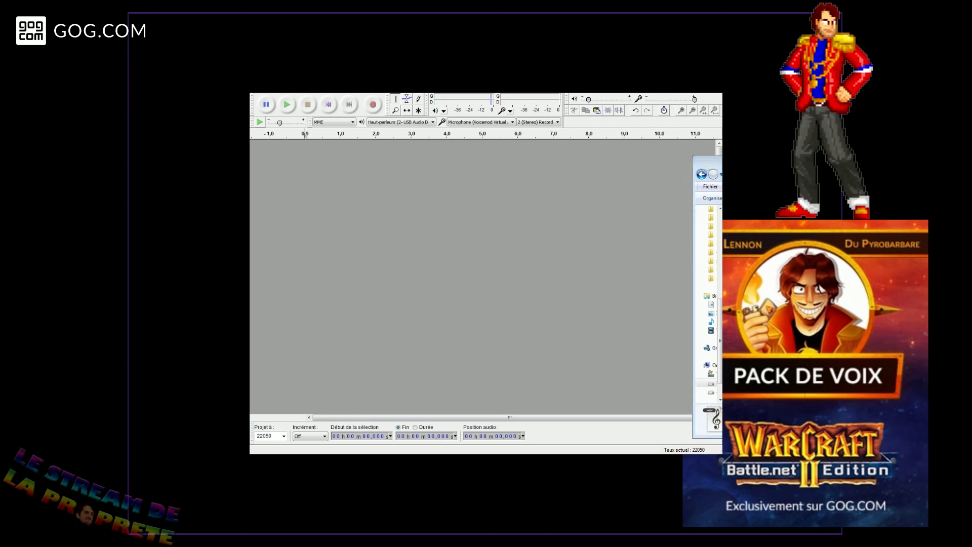
key("Return")
key("Return")
key("Return")
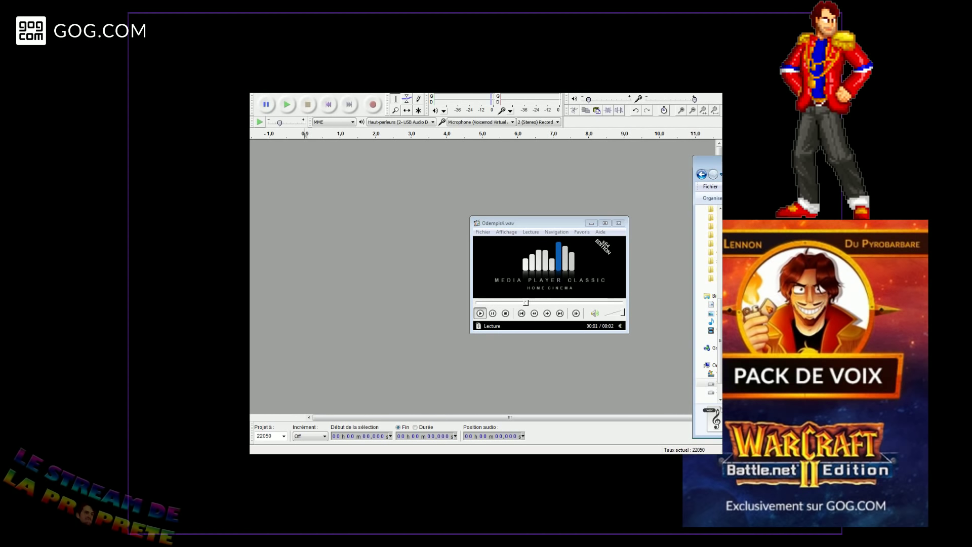
key("Down")
key("Return")
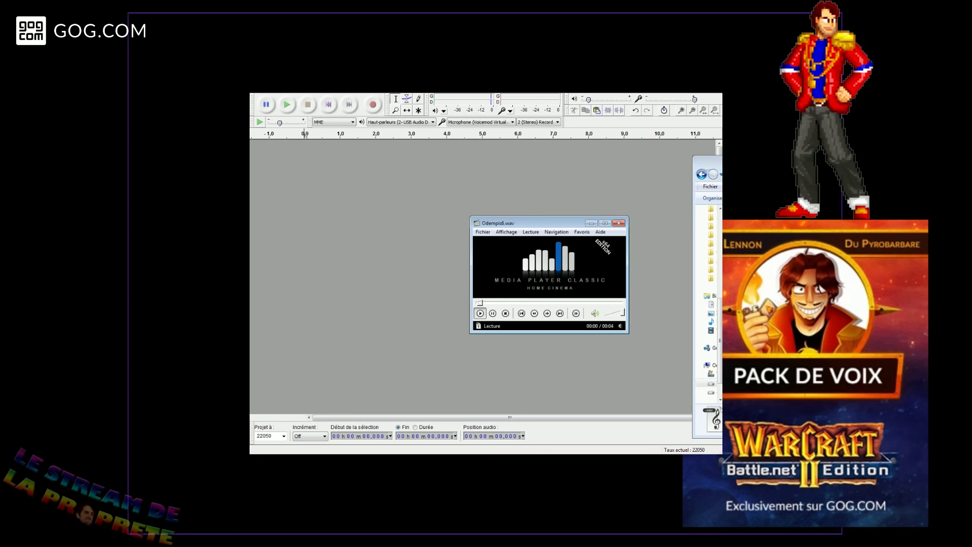
key("Down")
key("Return")
key("Down")
key("Return")
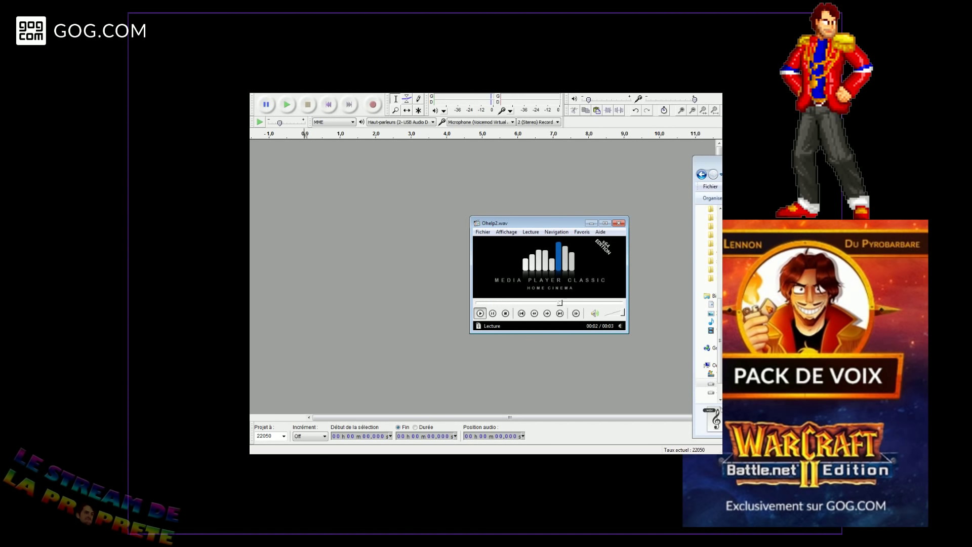
- Listen to further clips from Opissed1.wav through Oready.wav, Owhat2.wav and Owhat4.wav, and close the player
key("Down")
key("Return")
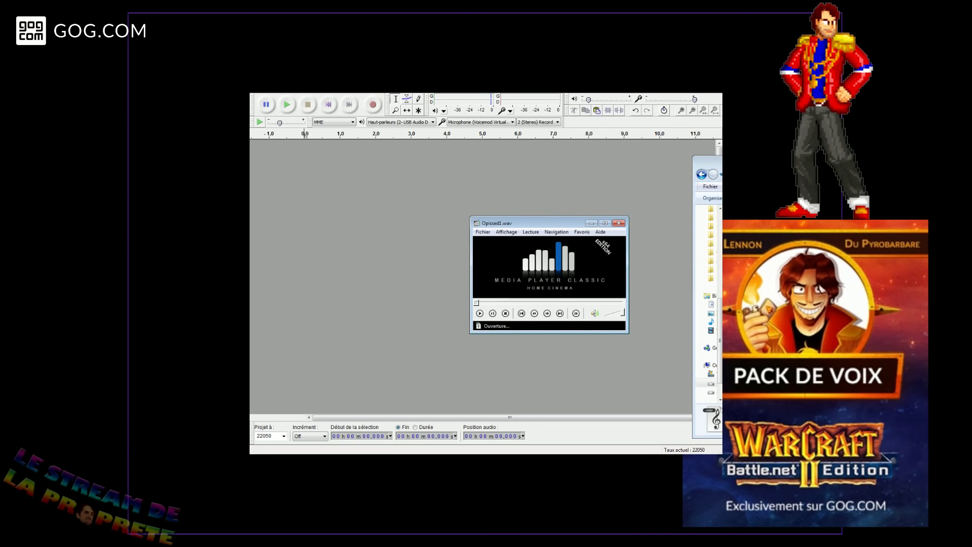
key("Down")
key("Return")
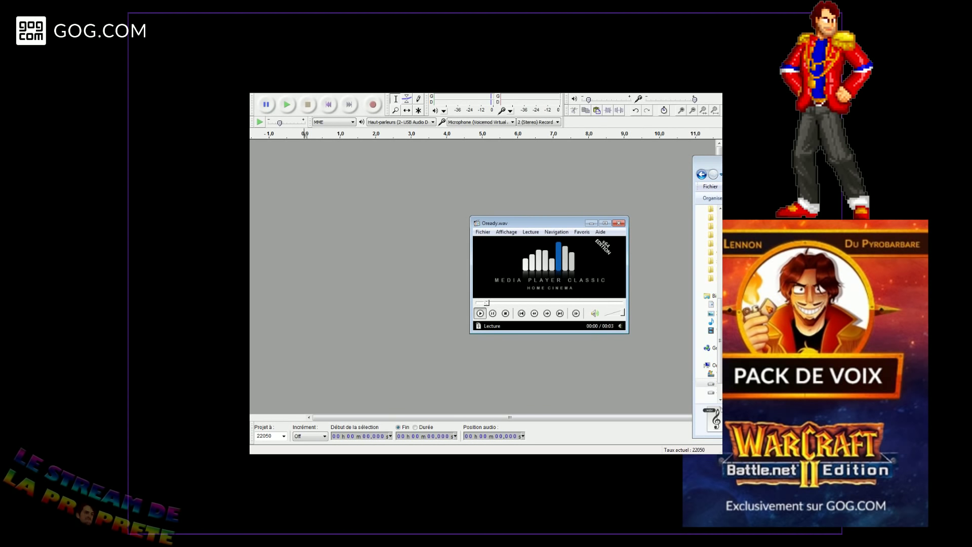
key("Down")
key("Return")
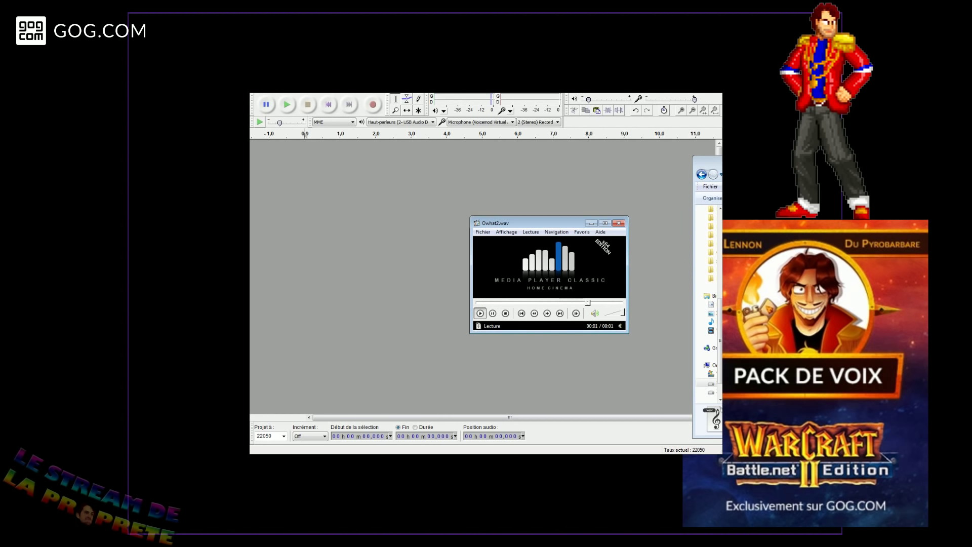
key("Down")
key("Return")
key("Down")
key("Return")
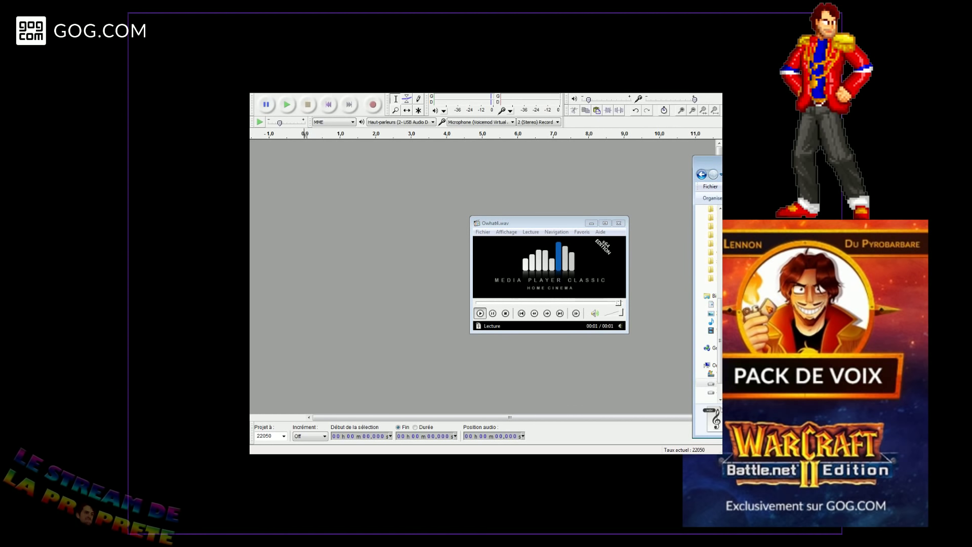
left_click(619, 223)
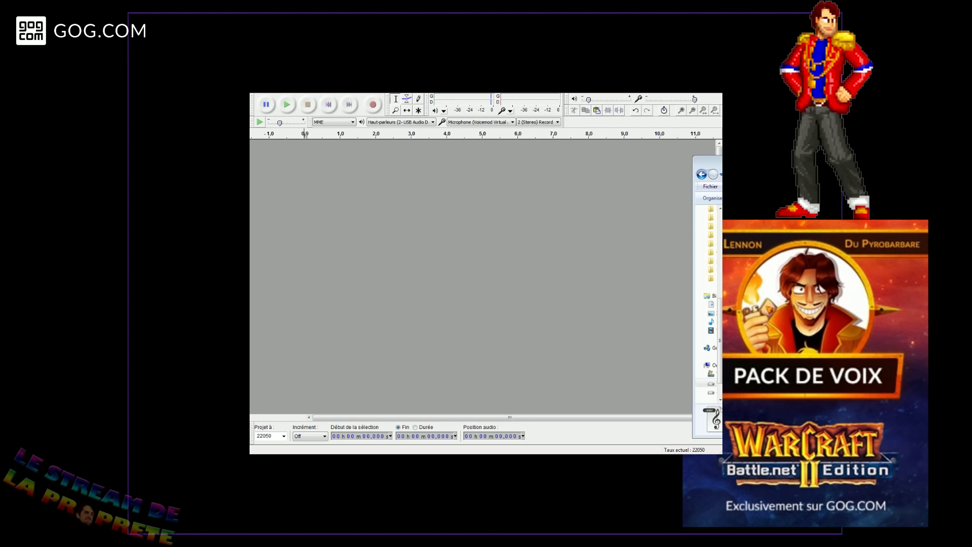
- Listen to Oready.wav as a reference and record a stereo voice take of about 6 seconds
double_click(739, 251)
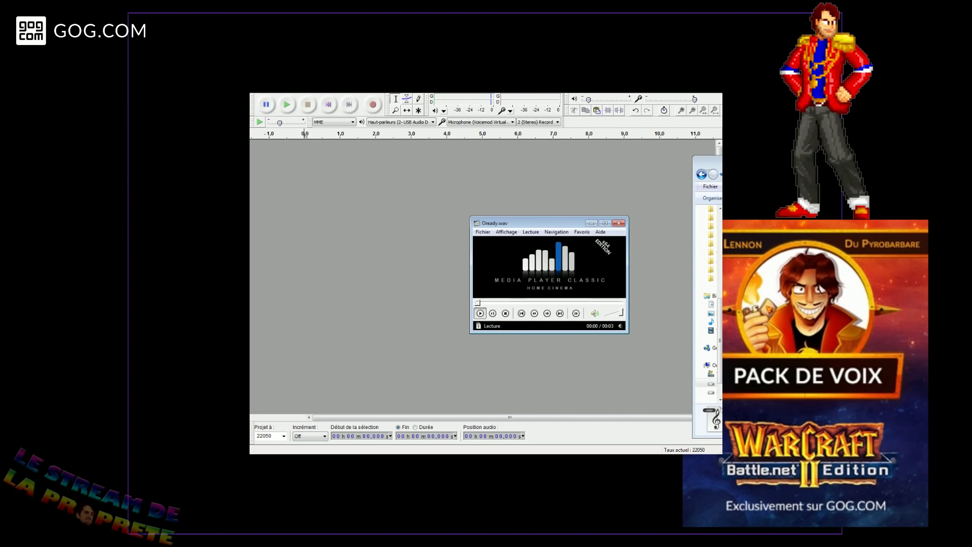
left_click(619, 223)
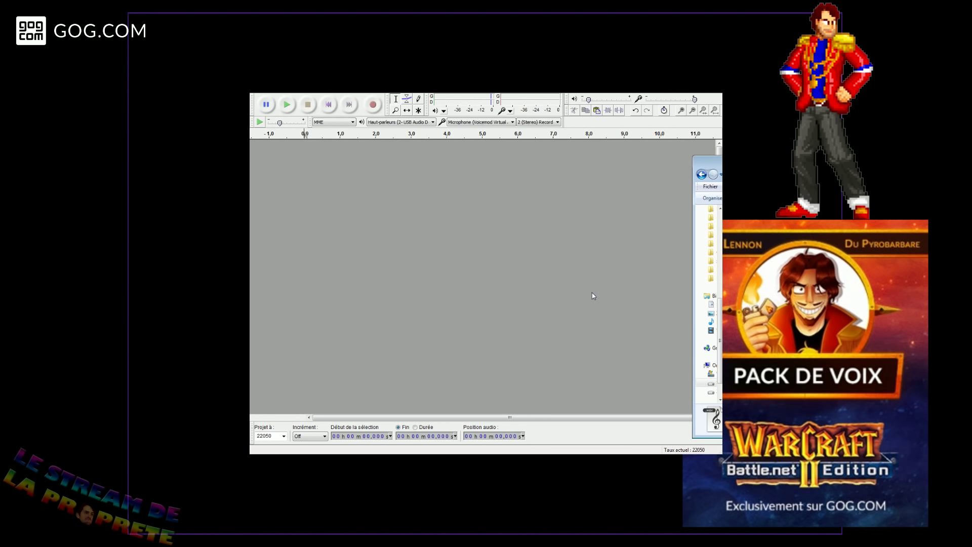
left_click(375, 105)
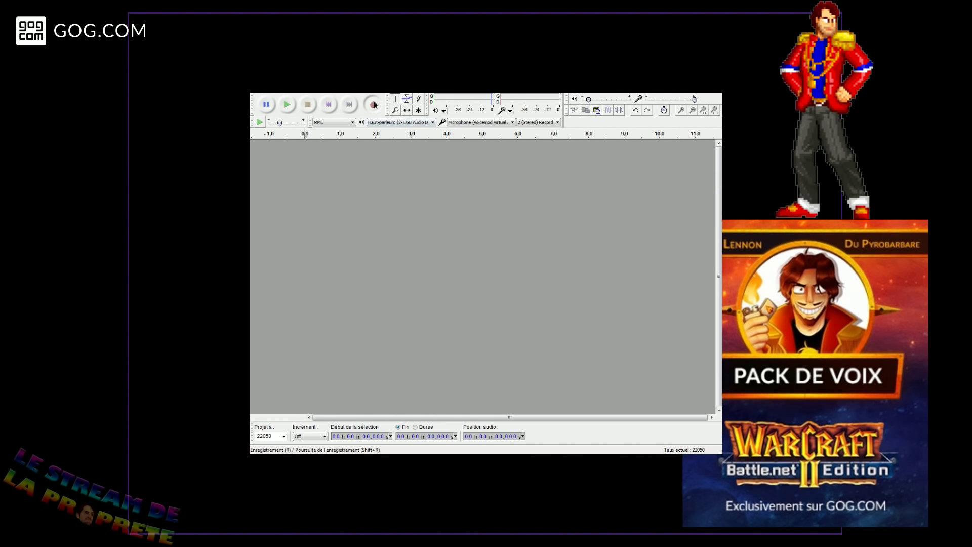
left_click(374, 105)
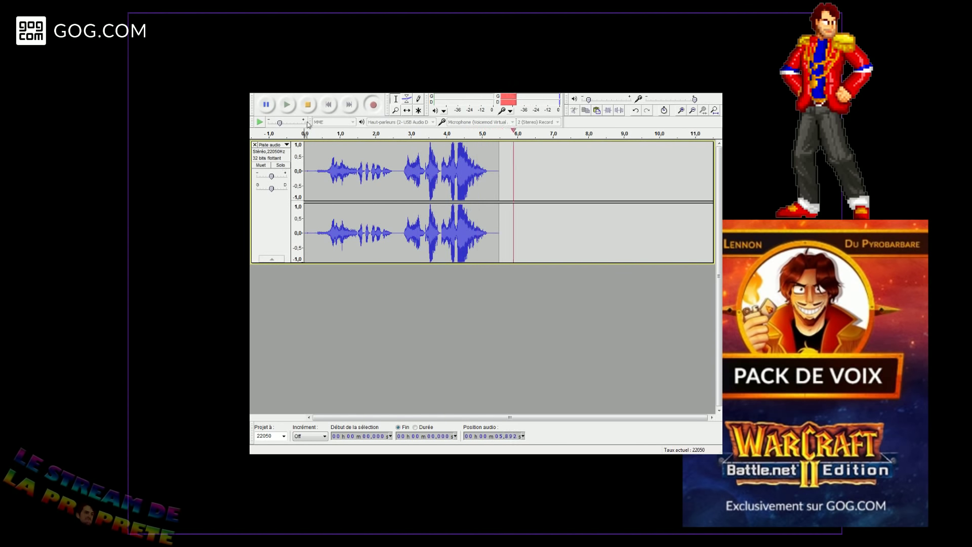
left_click(308, 105)
- Audition the take from 2.752 s and trim off the closing silence and everything before that point
left_click(403, 158)
key("space")
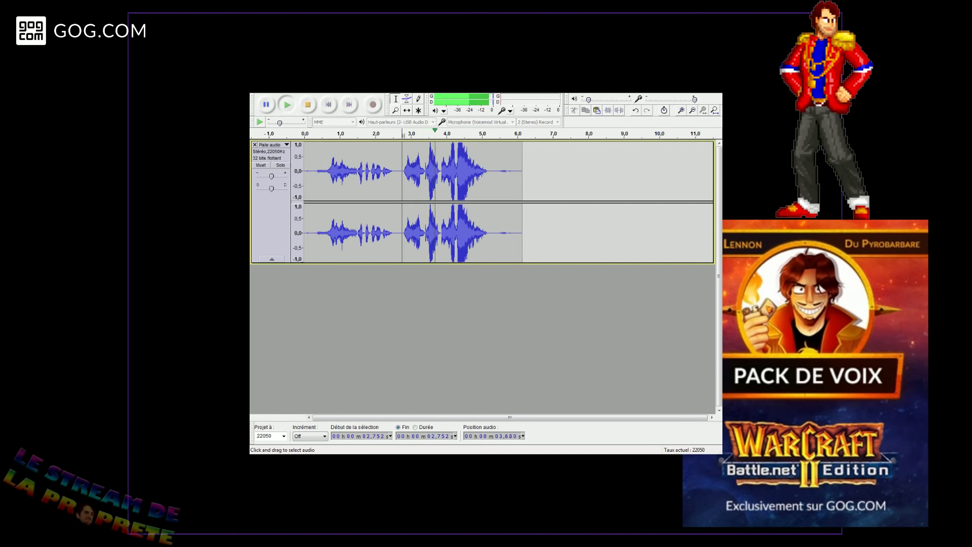
key("space")
left_click_drag(494, 173, 556, 172)
key("Delete")
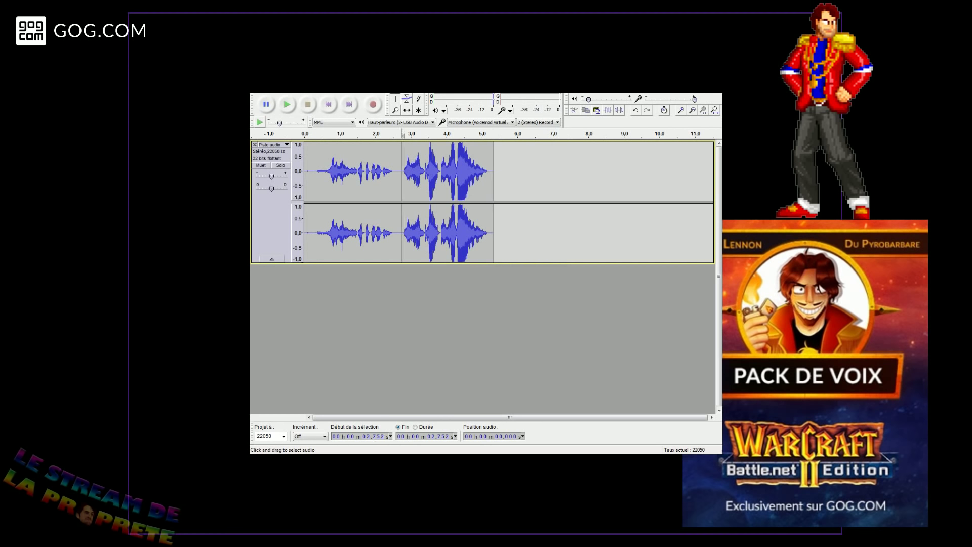
key("shift+Home")
key("Delete")
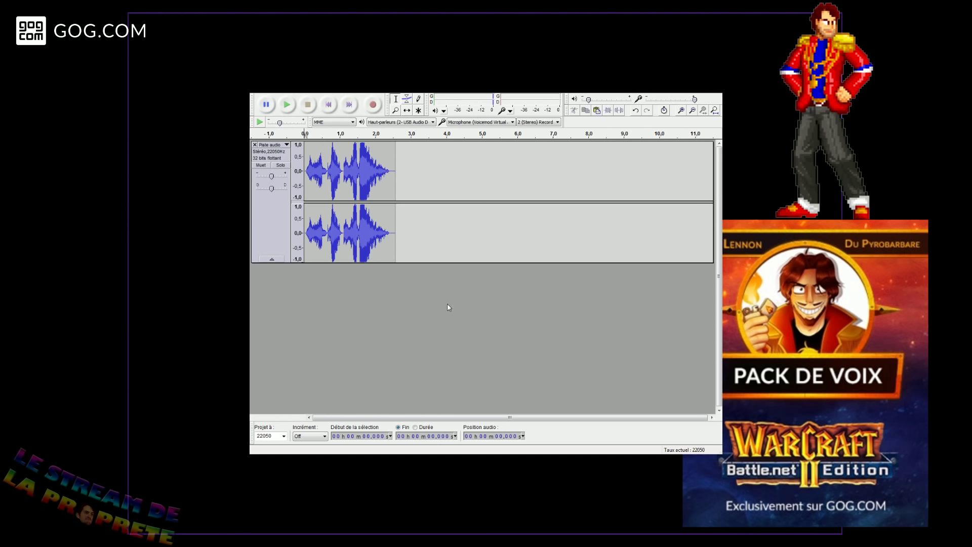
- Play back the trimmed take and remove its audio track from the project
left_click(286, 105)
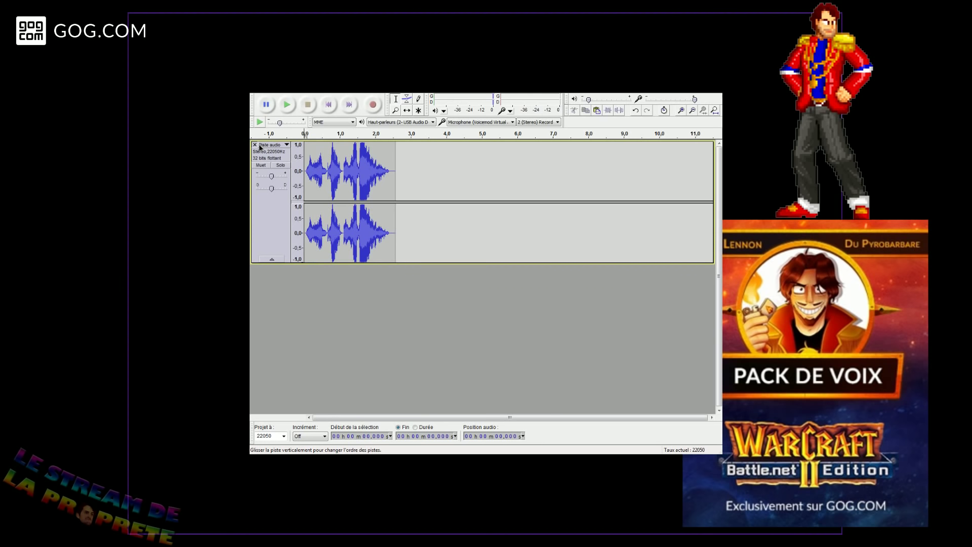
left_click(256, 147)
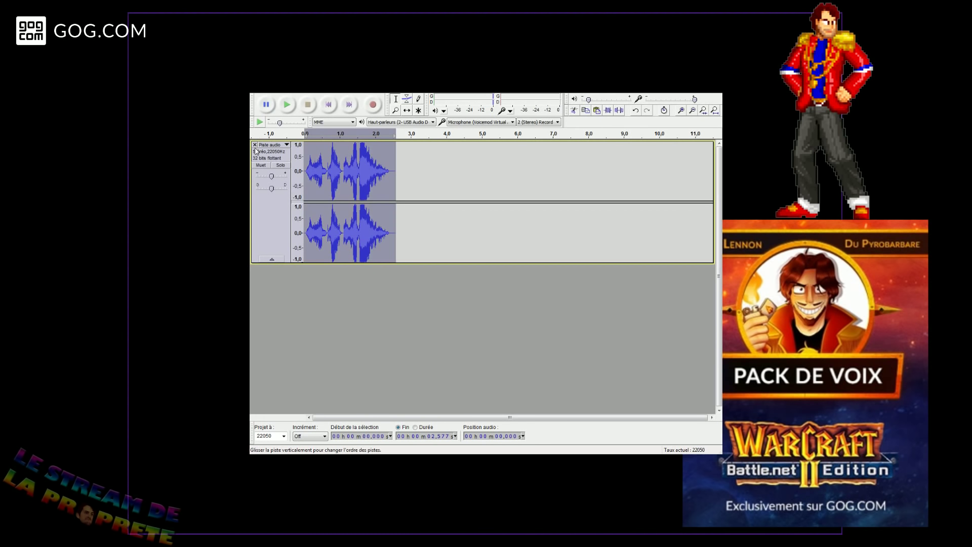
left_click(255, 145)
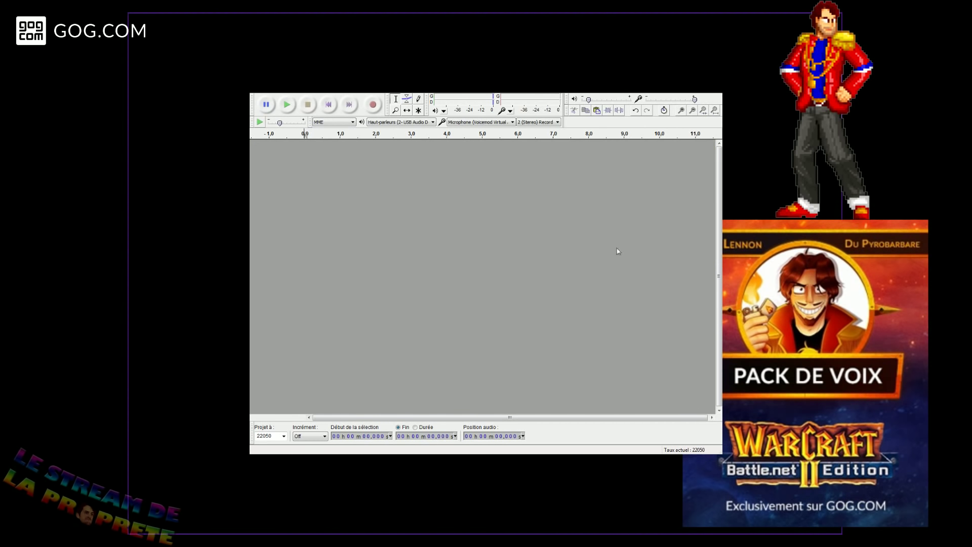
- Bring the GameSFX file window into view, replay Oready.wav, and close the player
key("alt+Tab")
left_click_drag(709, 162, 675, 155)
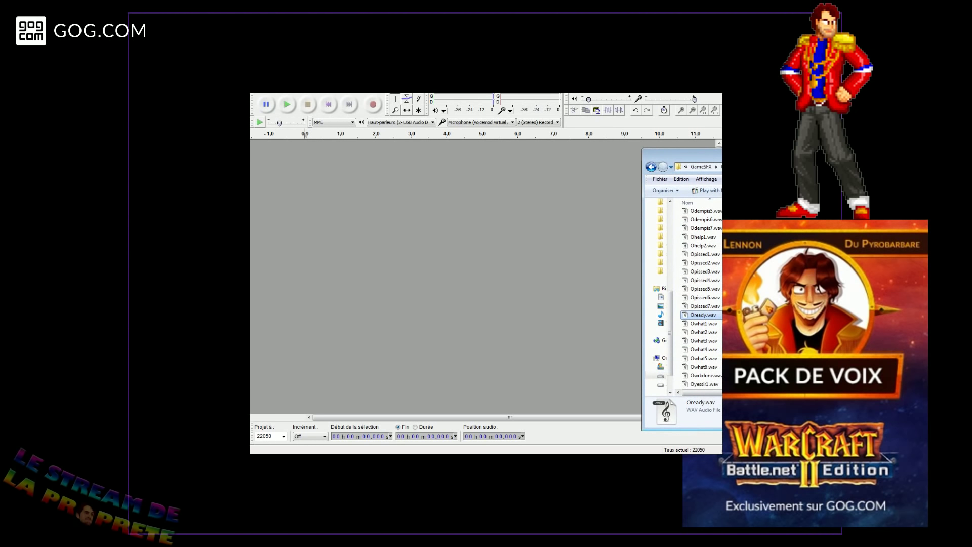
double_click(703, 315)
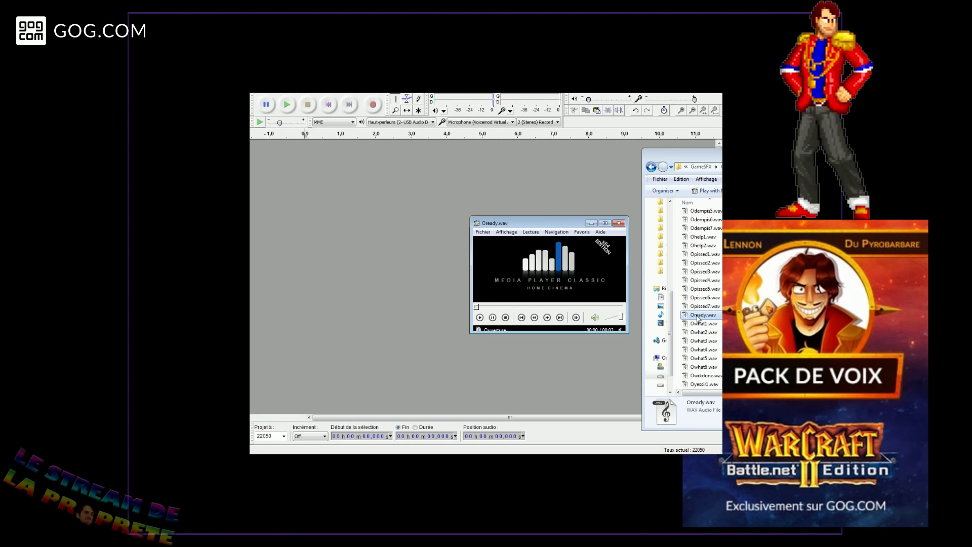
left_click(620, 224)
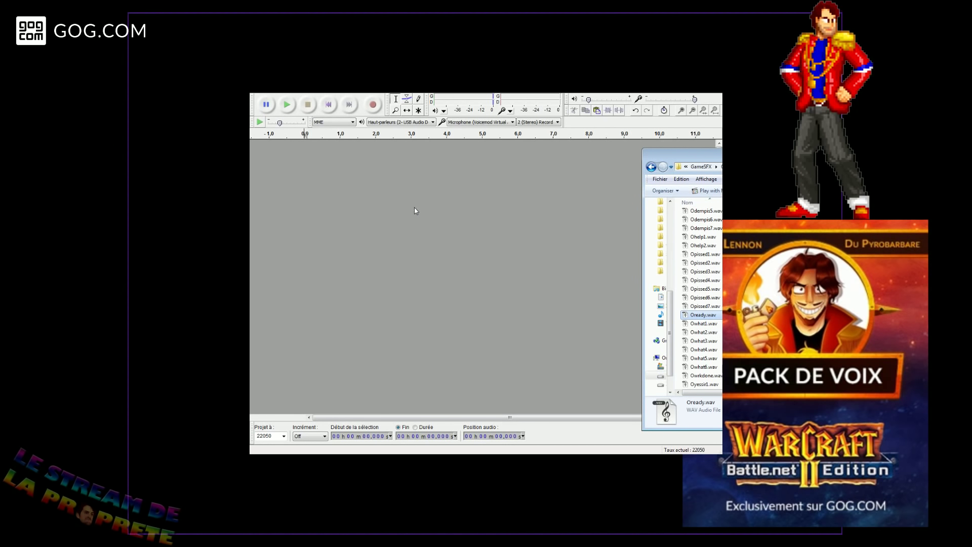
- Record new voice takes for about 25 seconds and audition the last one from 15.801 s
left_click(373, 104)
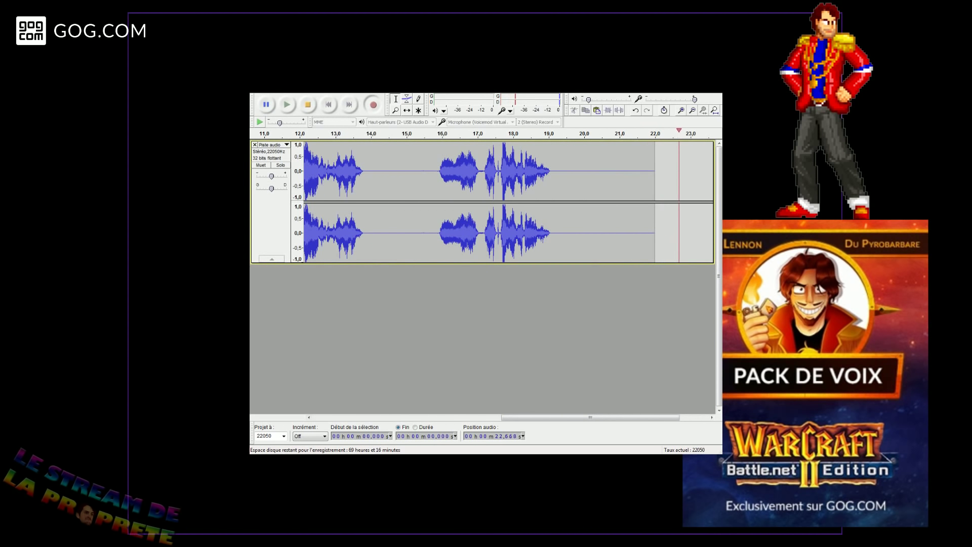
left_click(308, 105)
left_click(347, 171)
key("space")
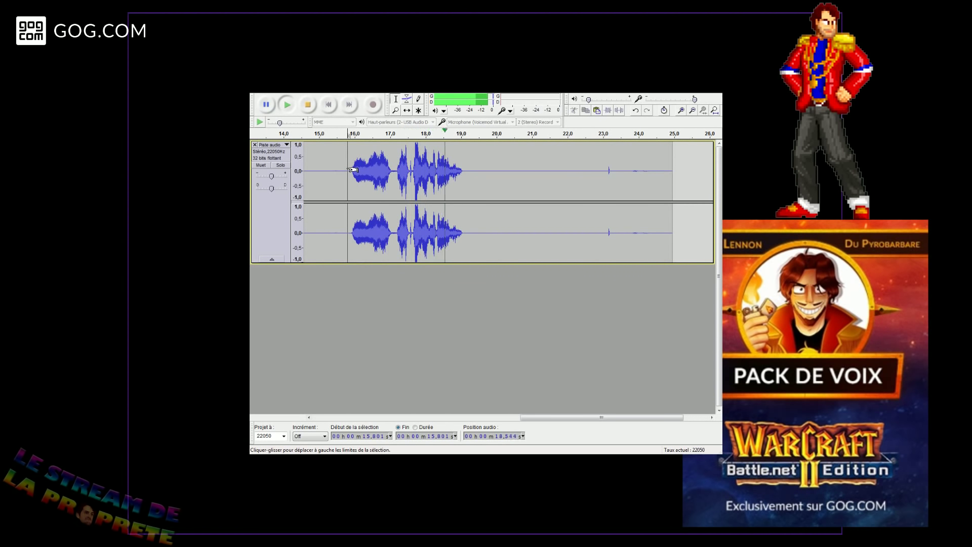
key("space")
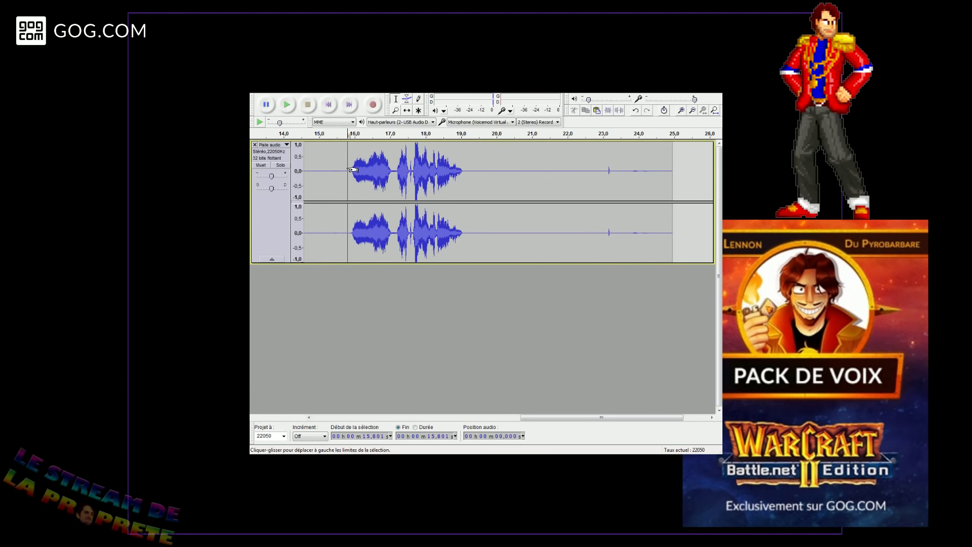
- Record further voice takes from 19.772 s on a new track and audition the last one from 28.363 s
left_click(488, 167)
left_click(374, 104)
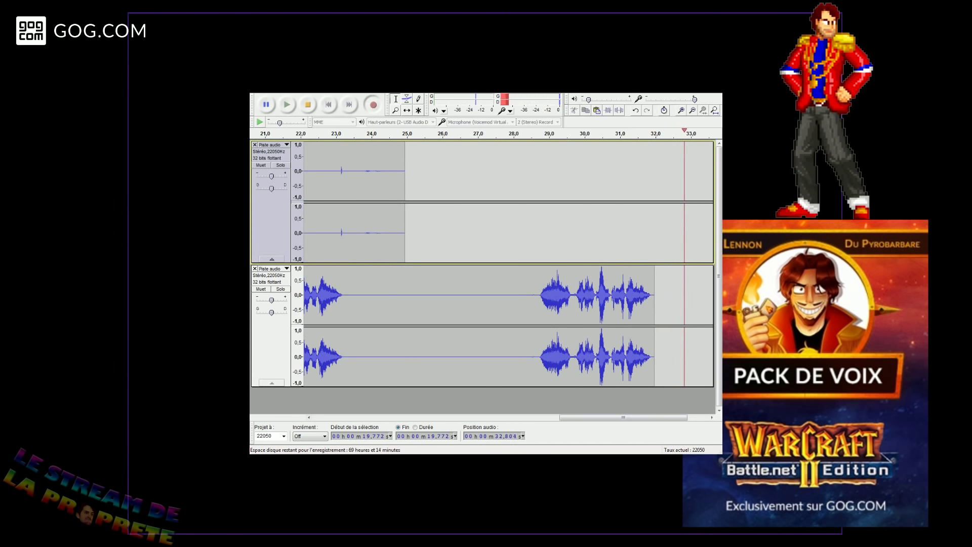
left_click(307, 104)
left_click(527, 272)
key("space")
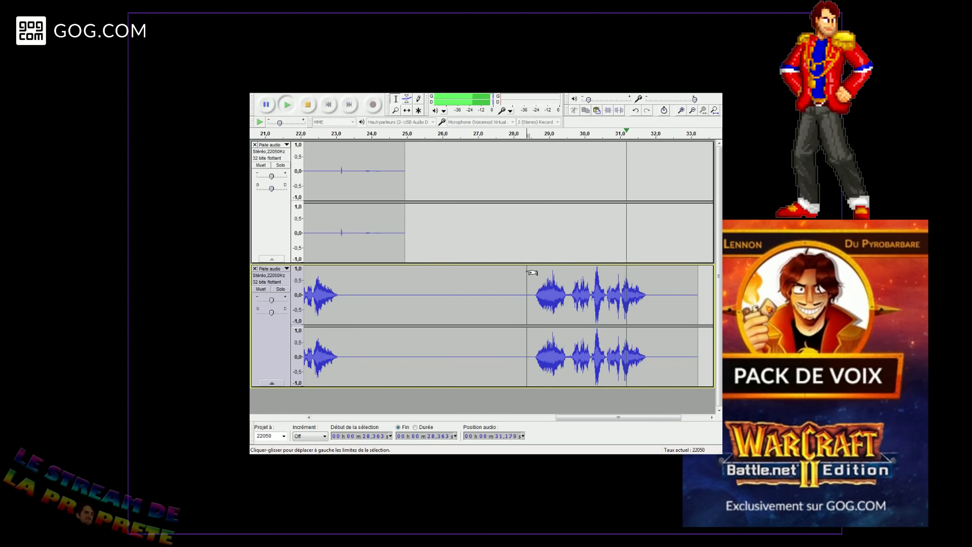
key("space")
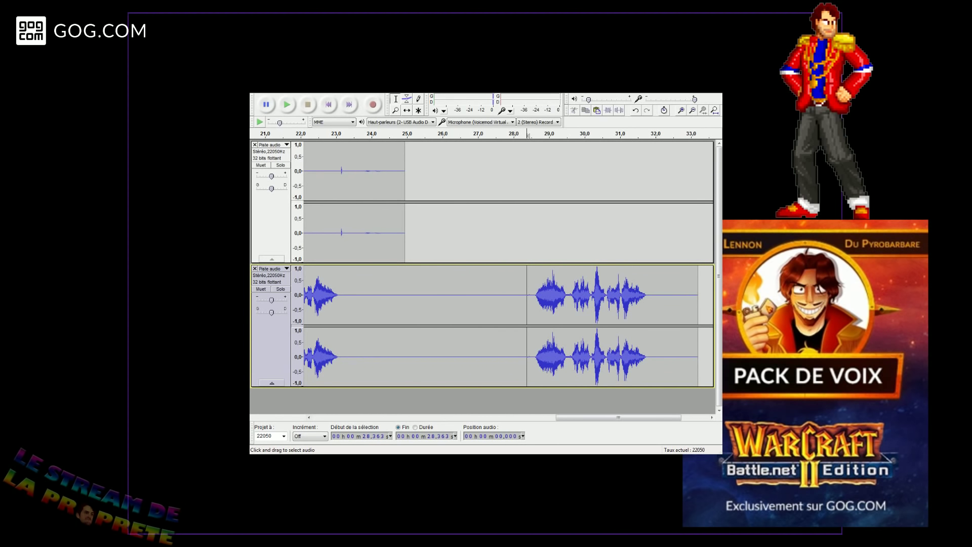
- Play all recorded takes from the beginning and place the cursor before the last take at 27.771 s
scroll(436, 373, "down", 4)
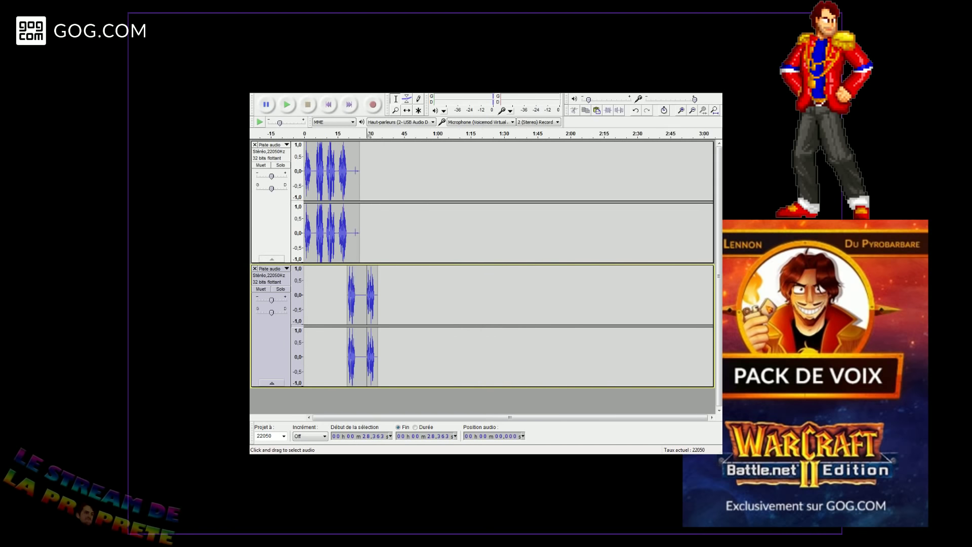
scroll(329, 355, "up", 1)
left_click_drag(521, 417, 500, 417)
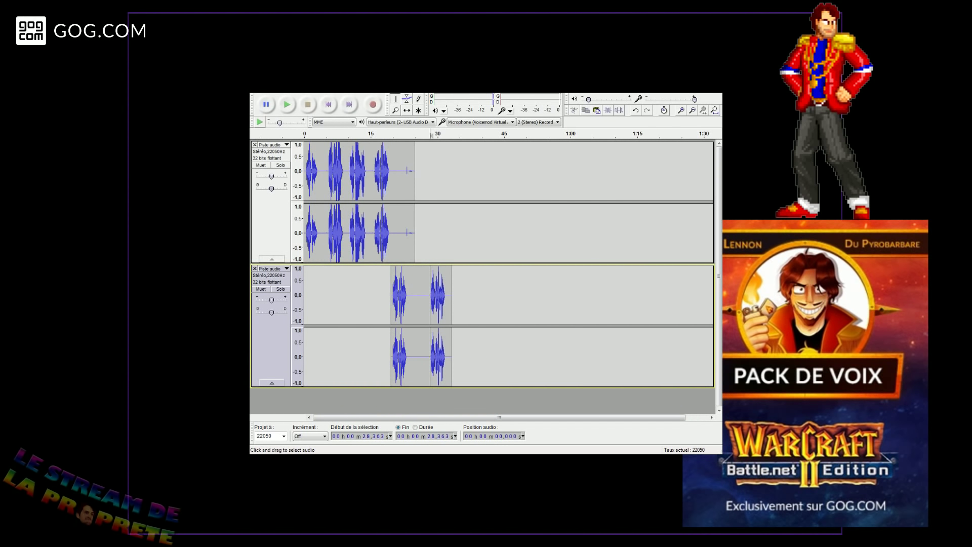
left_click(329, 104)
left_click(287, 105)
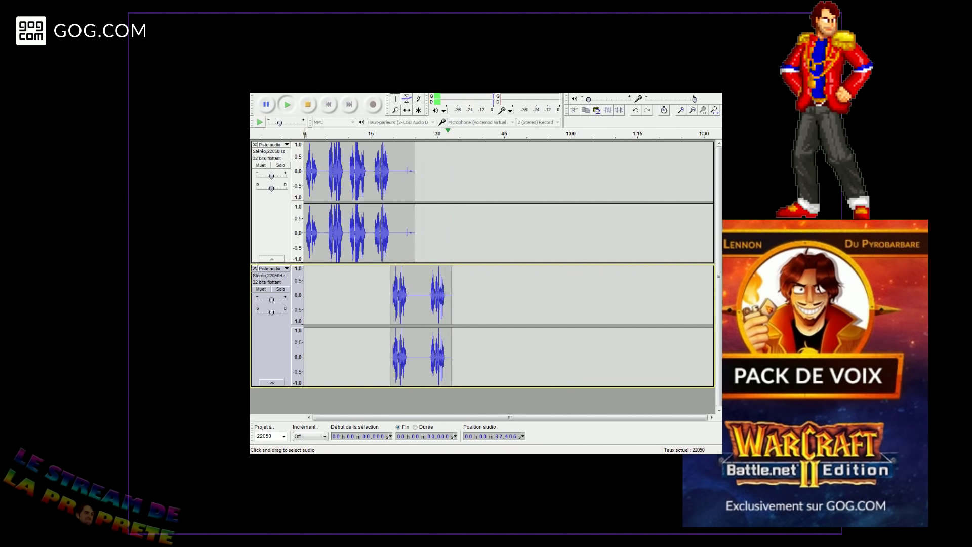
key("space")
left_click(428, 292)
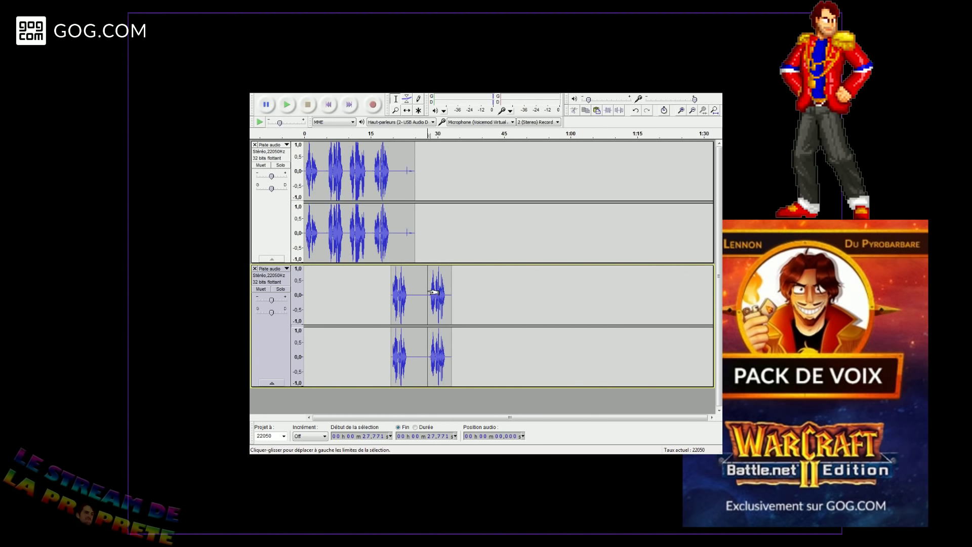
- Remove the first audio track and delete the empty stretch before the remaining track's takes
left_click(255, 144)
left_click_drag(391, 172, 303, 172)
key("Delete")
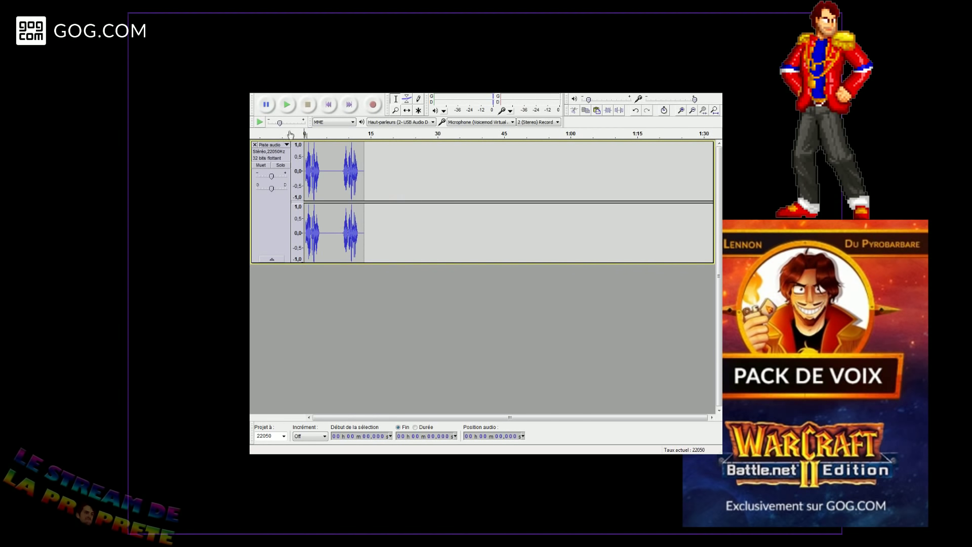
- Audition the remaining recording's first take from the start, from 2.879 s and from 1.449 s
left_click(287, 104)
scroll(315, 172, "up", 2)
scroll(316, 171, "down", 2)
left_click(317, 170)
scroll(316, 170, "up", 1)
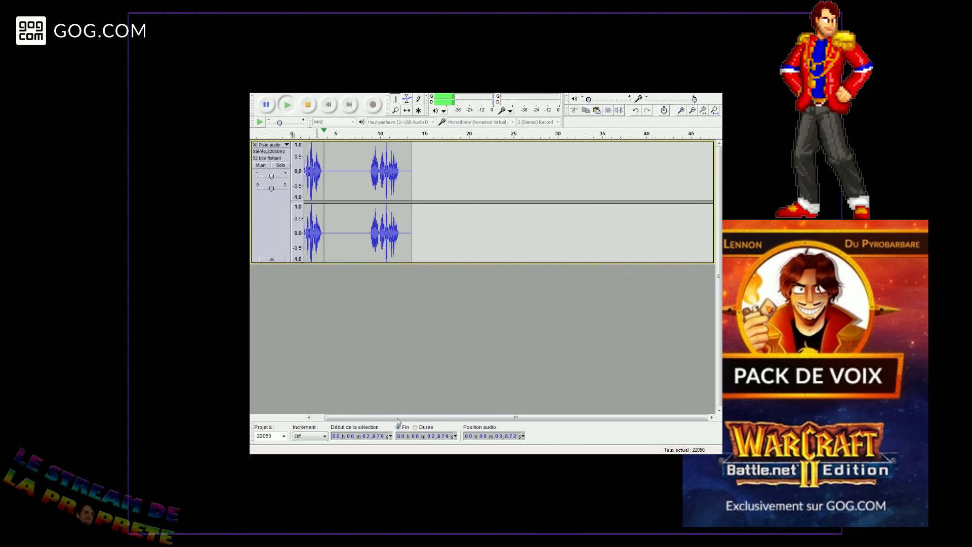
left_click_drag(383, 417, 370, 418)
left_click(317, 173)
key("space")
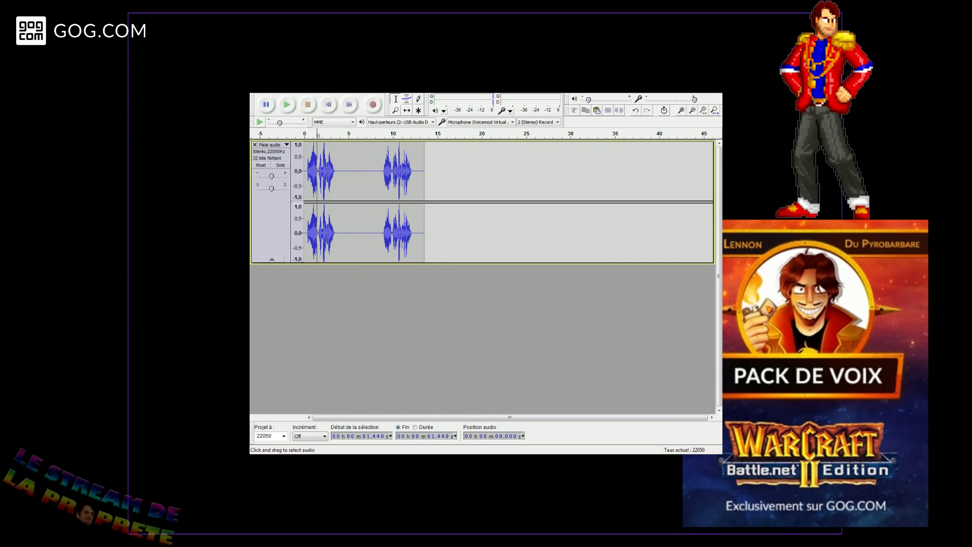
- Delete the opening of the recording up to about 1.6 s and play back the trimmed take
scroll(332, 172, "up", 2)
scroll(331, 171, "down", 1)
left_click(314, 172)
scroll(319, 173, "up", 1)
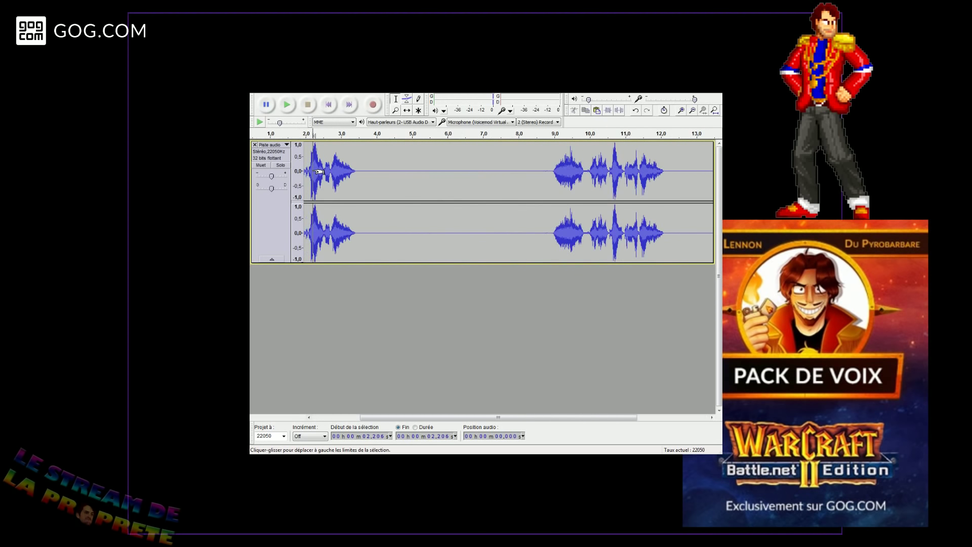
scroll(319, 172, "left", 2)
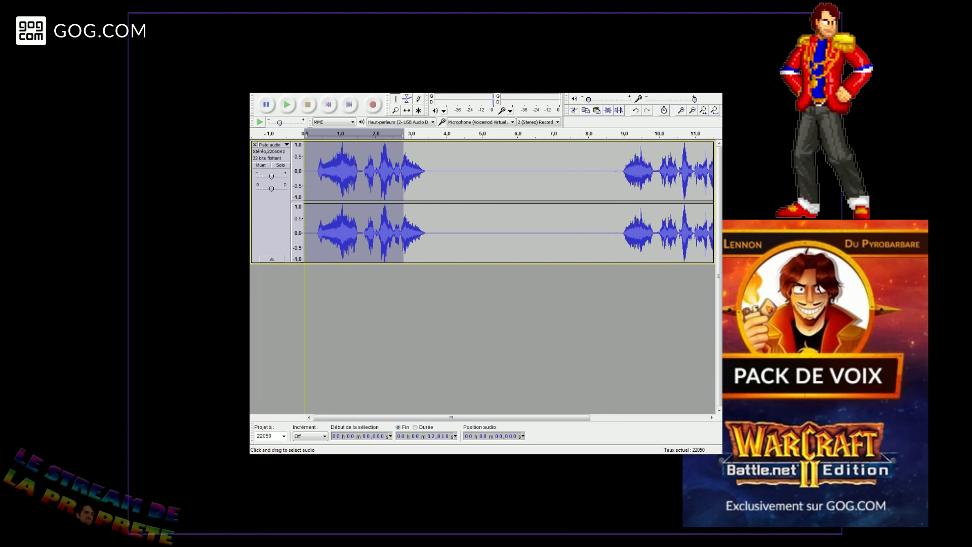
left_click(356, 171)
left_click_drag(363, 171, 304, 171)
key("Delete")
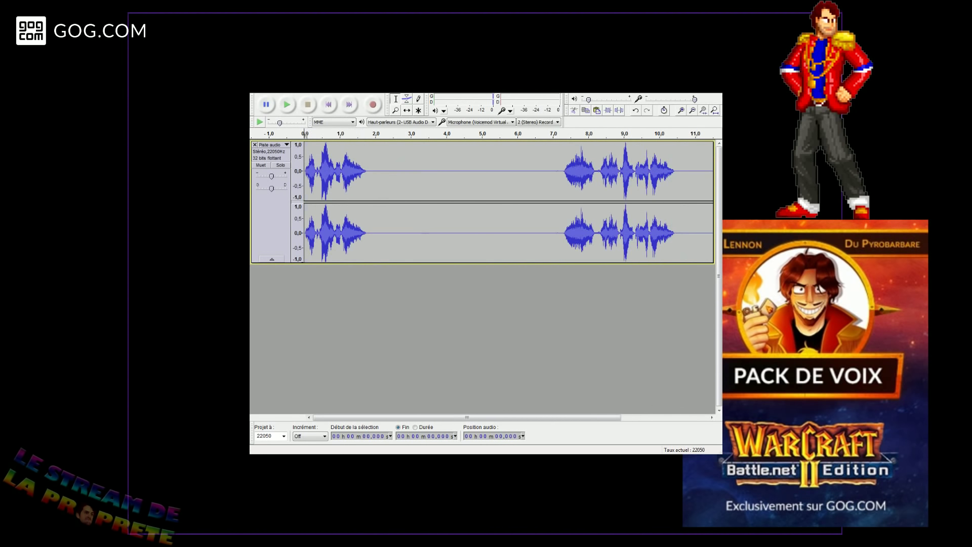
key("space")
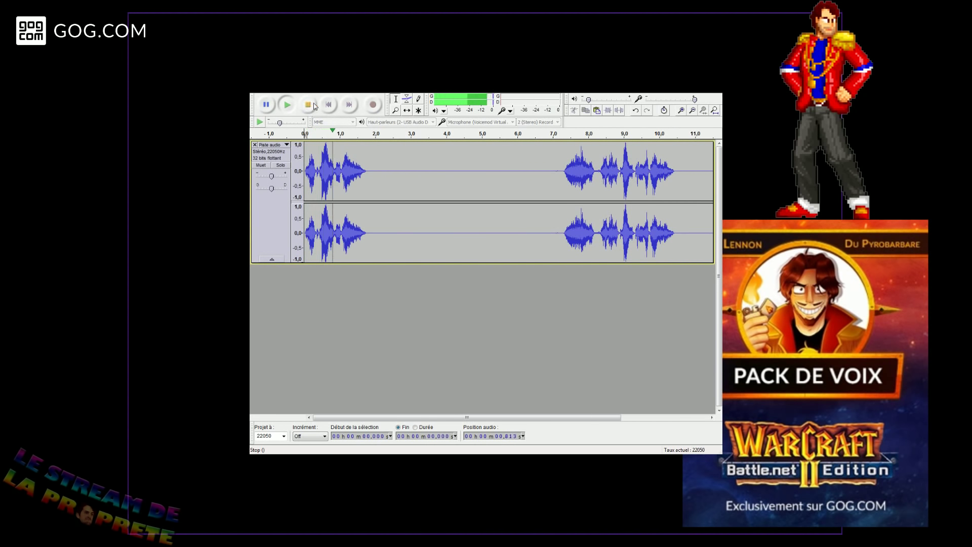
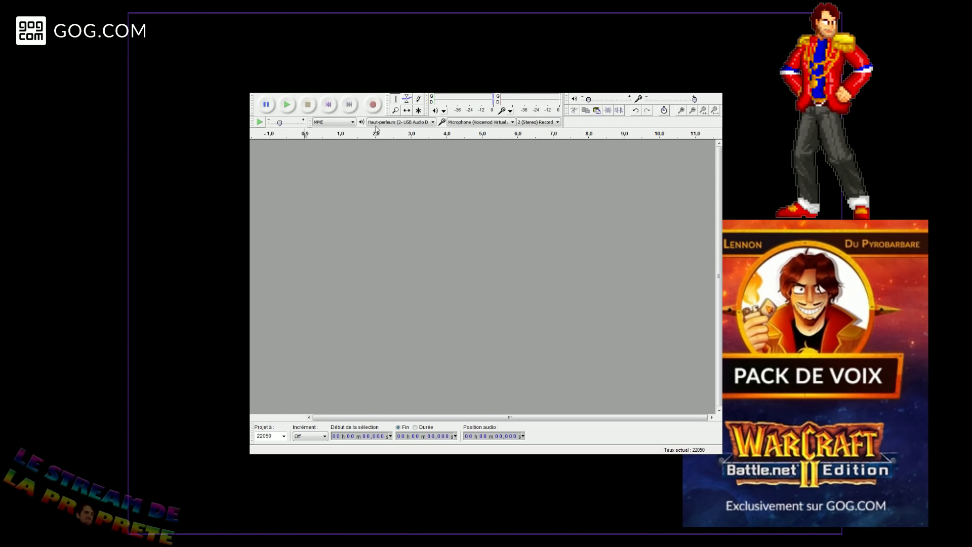
- Record a new voice take of about 9.5 s and audition it from 0.755 s and again from 0.801 s
key("r")
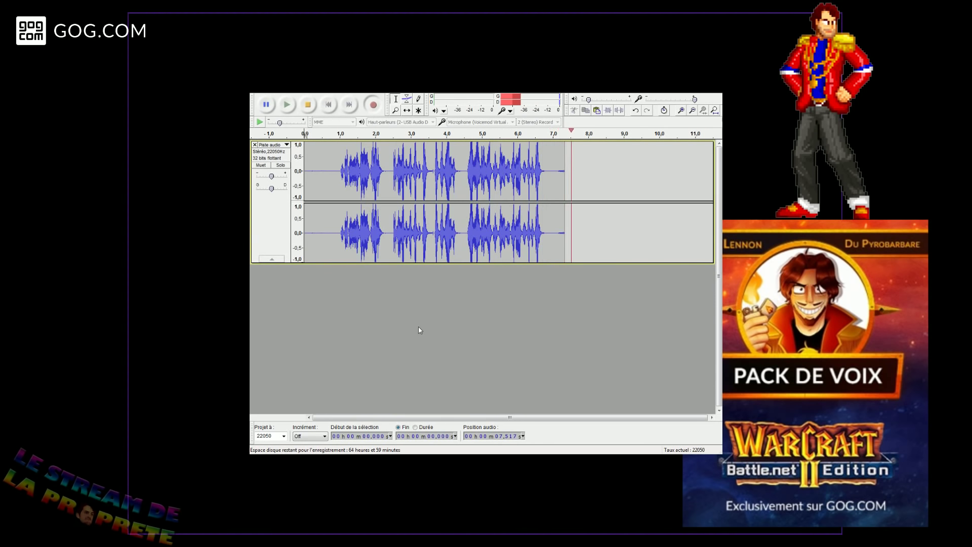
left_click(317, 109)
left_click(332, 149)
key("space")
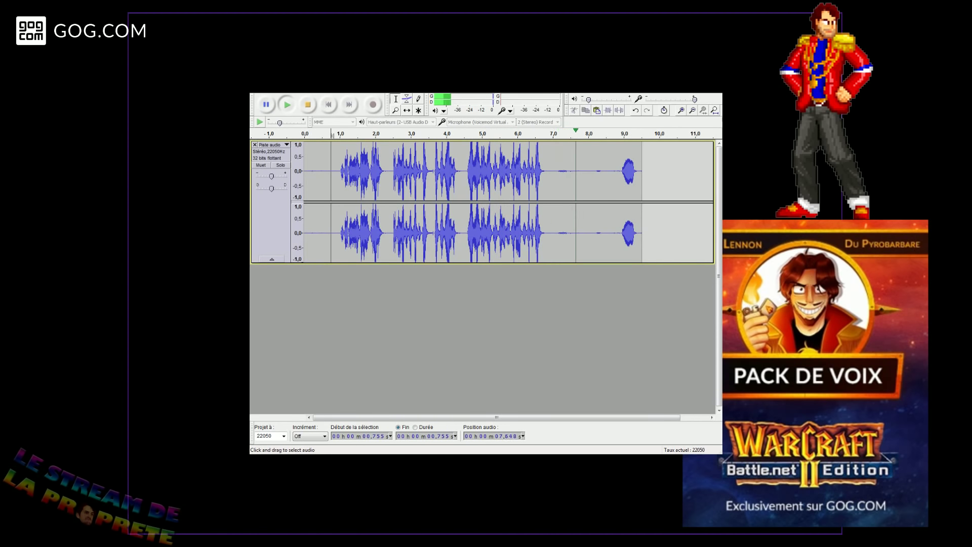
left_click(335, 105)
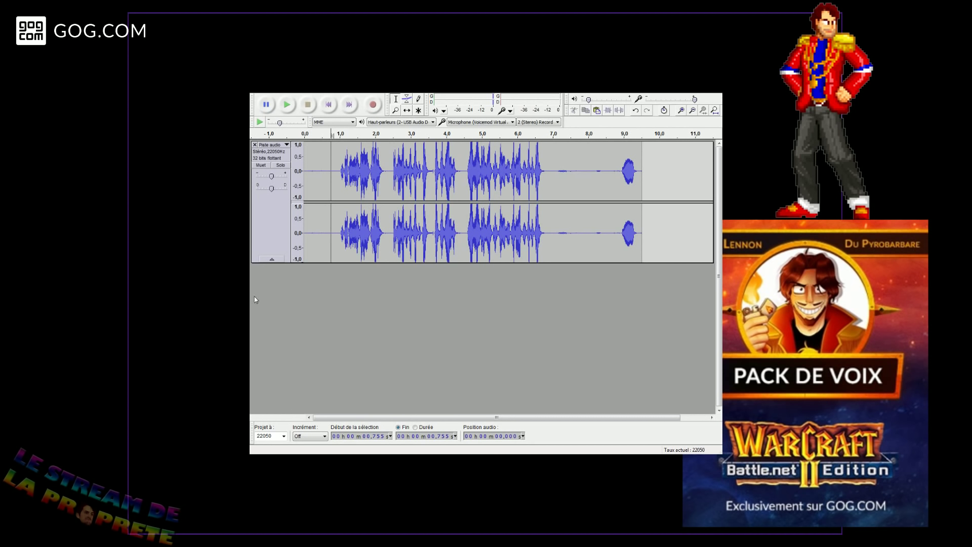
left_click(332, 171)
key("space")
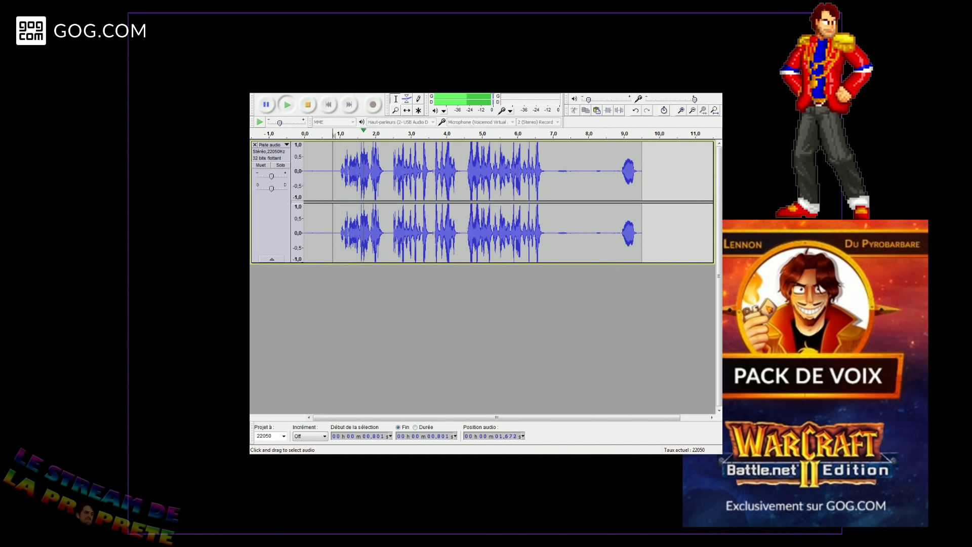
- Record a retake from 2.473 s on a new track and delete the original phrase between 2.403 and 3.611 s
left_click(393, 255)
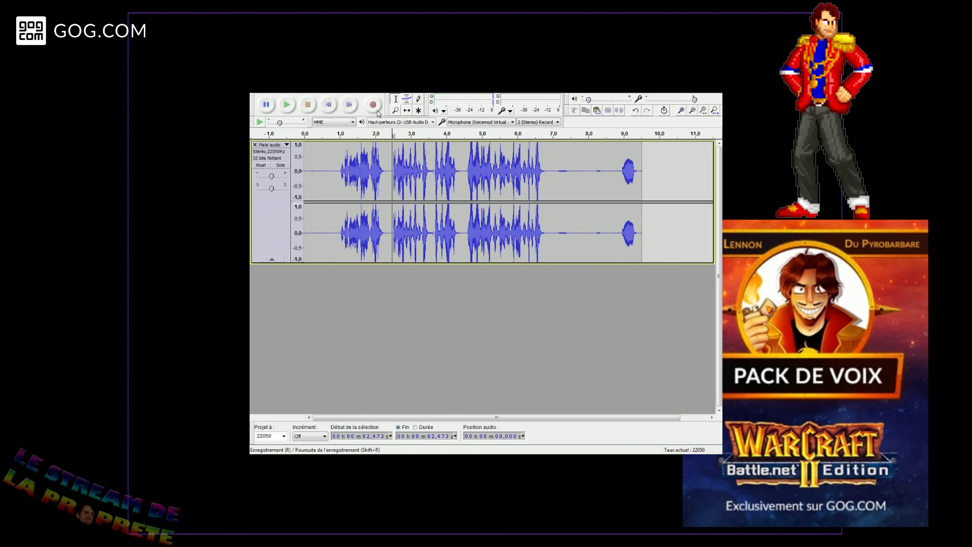
left_click(378, 112)
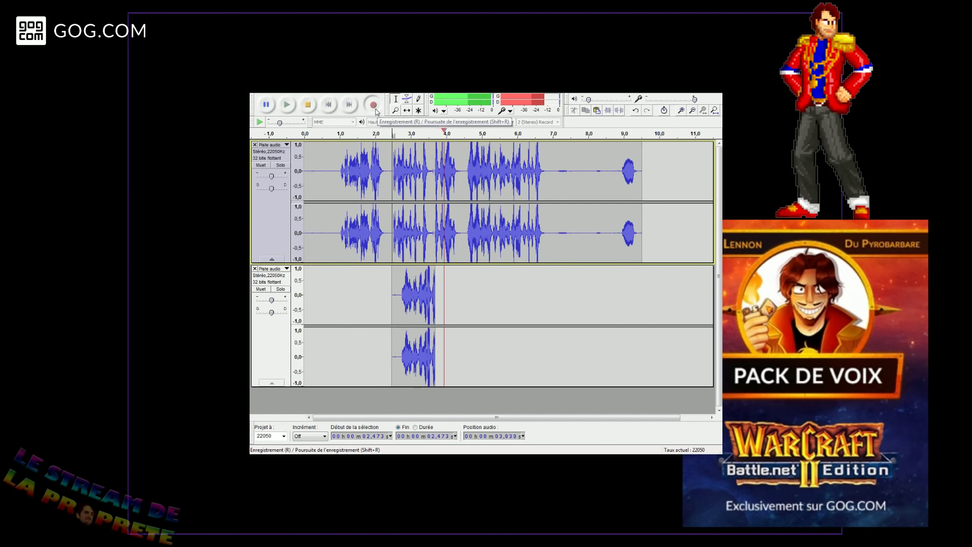
left_click(310, 110)
left_click_drag(389, 228, 433, 228)
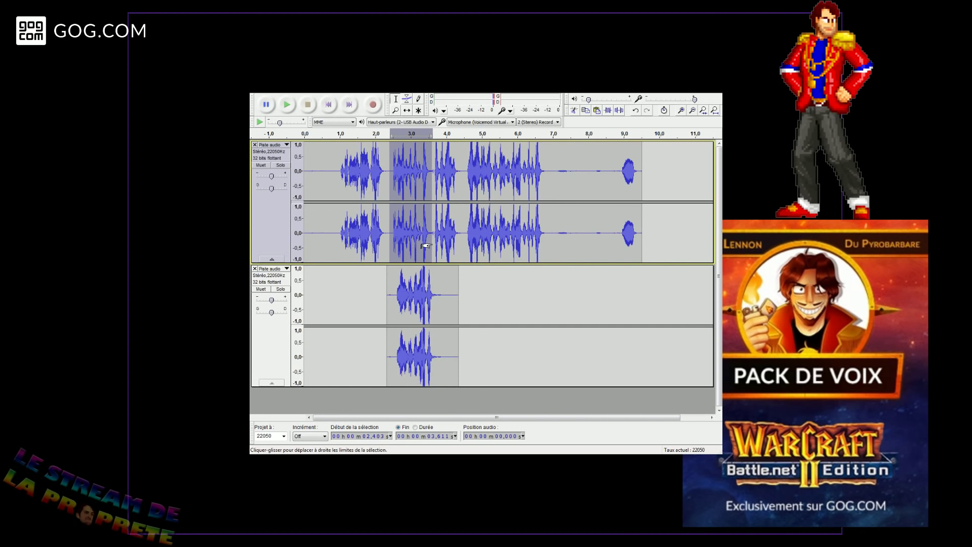
key("Delete")
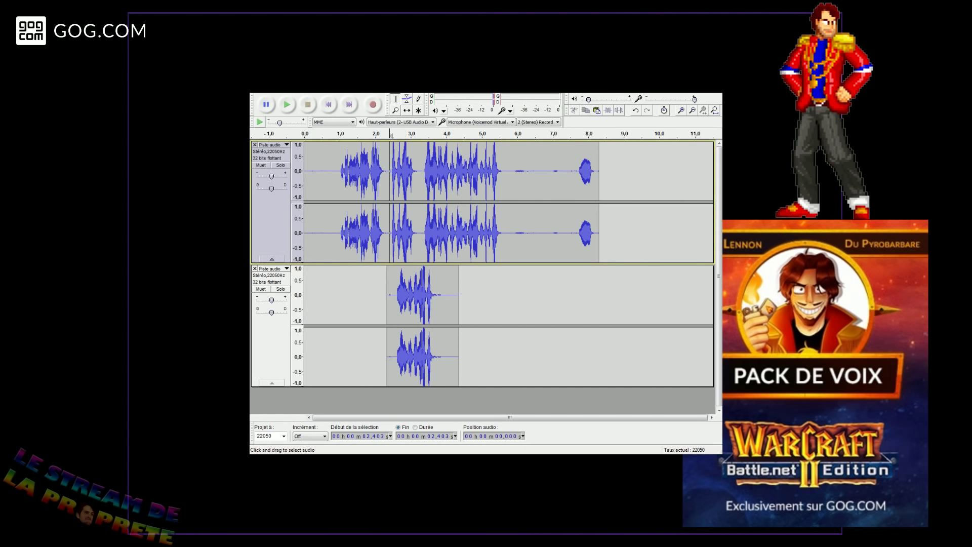
- Copy the silence between 6.467 and 7.419 s and paste it twice in the first track after its opening phrase
left_click_drag(535, 172, 567, 173)
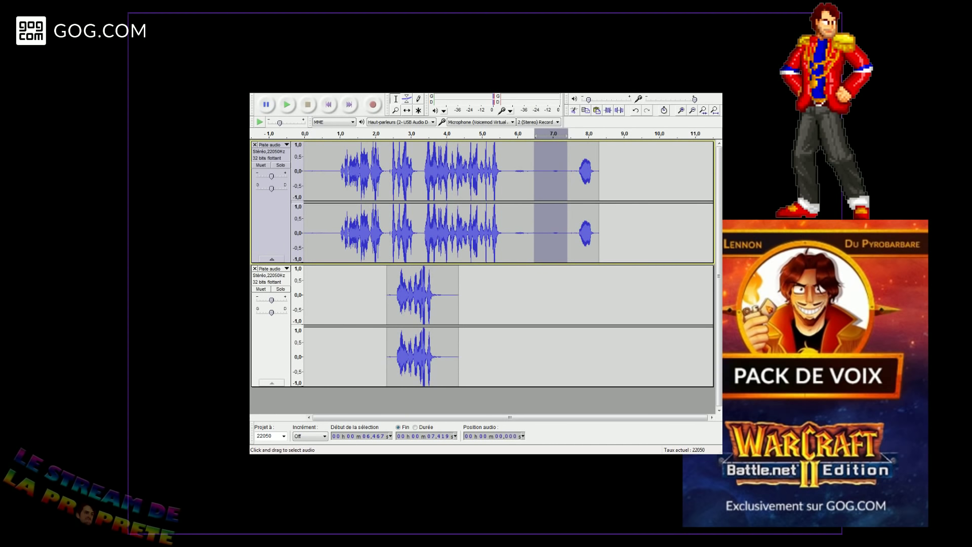
key("ctrl+c")
left_click(386, 172)
key("ctrl+v")
left_click(397, 172)
key("ctrl+v")
- Trim leftover audio in the first track's gap, including 3.053 to 3.309 s, and audition the result from 2.343 s
left_click_drag(422, 173, 433, 172)
left_click_drag(422, 237, 413, 236)
key("Delete")
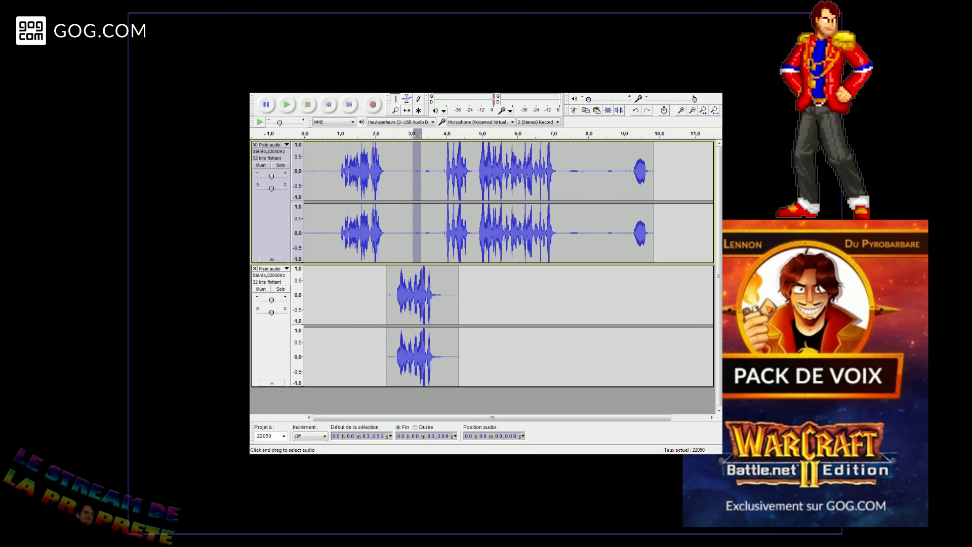
key("Delete")
left_click(388, 234)
key("space")
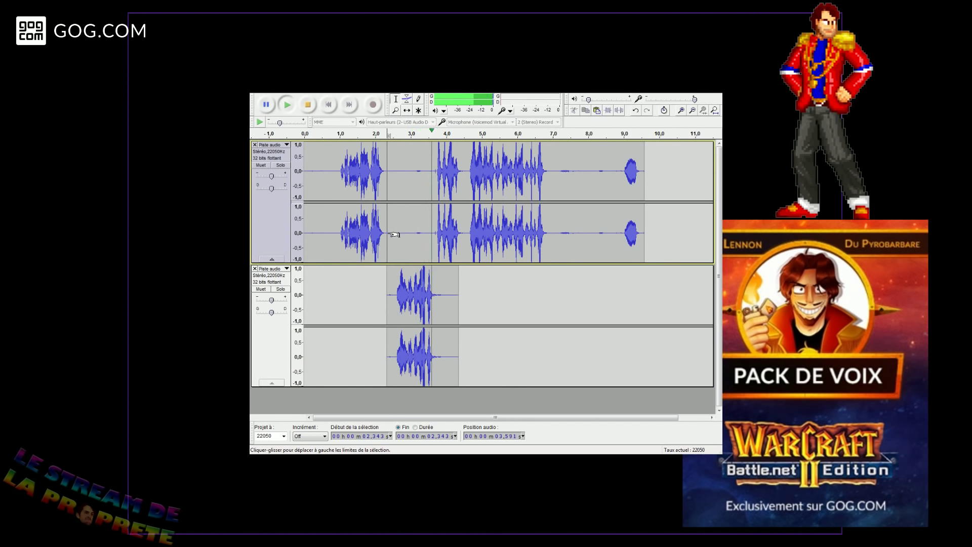
key("space")
- Delete about 0.2 s after 2.343 s on both tracks and audition the mix from 1.103 s
left_click_drag(388, 235, 395, 317)
key("Delete")
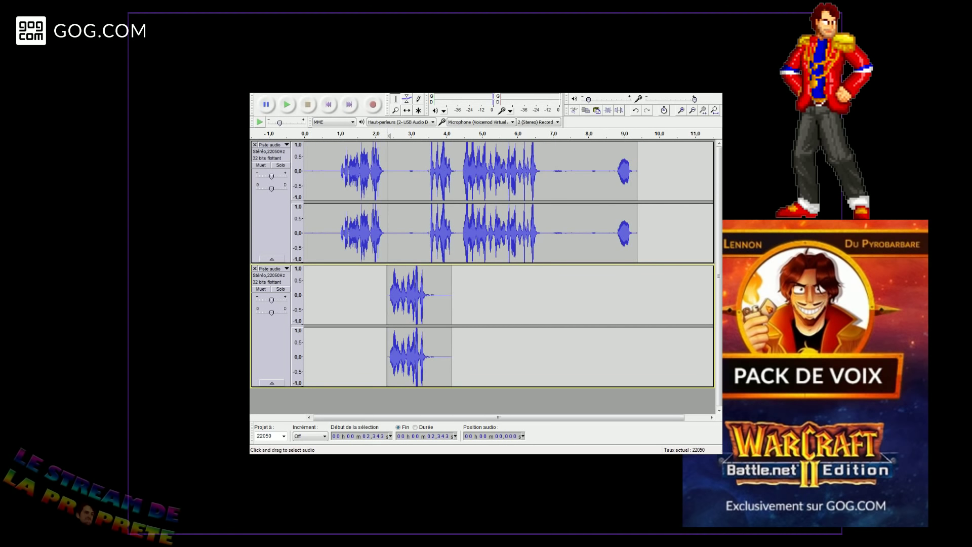
left_click(343, 304)
key("space")
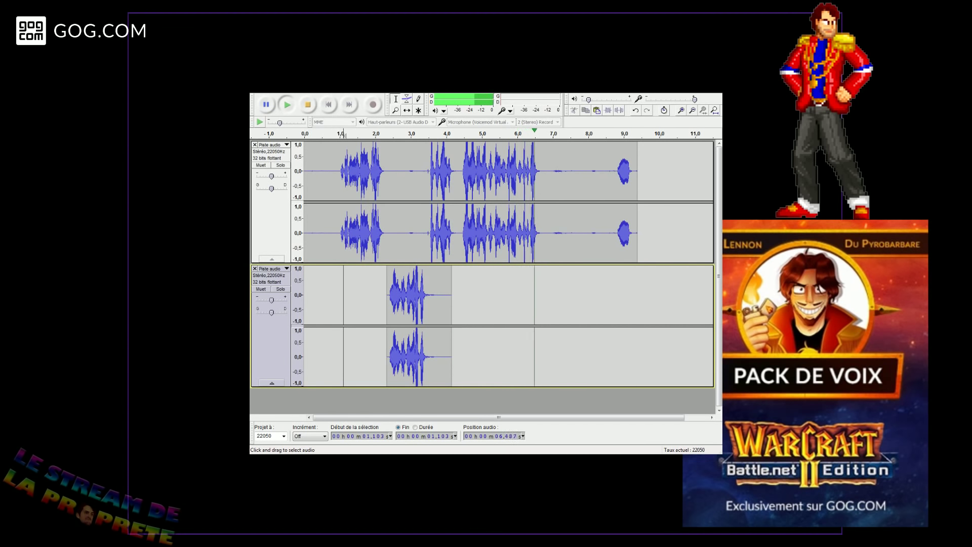
key("space")
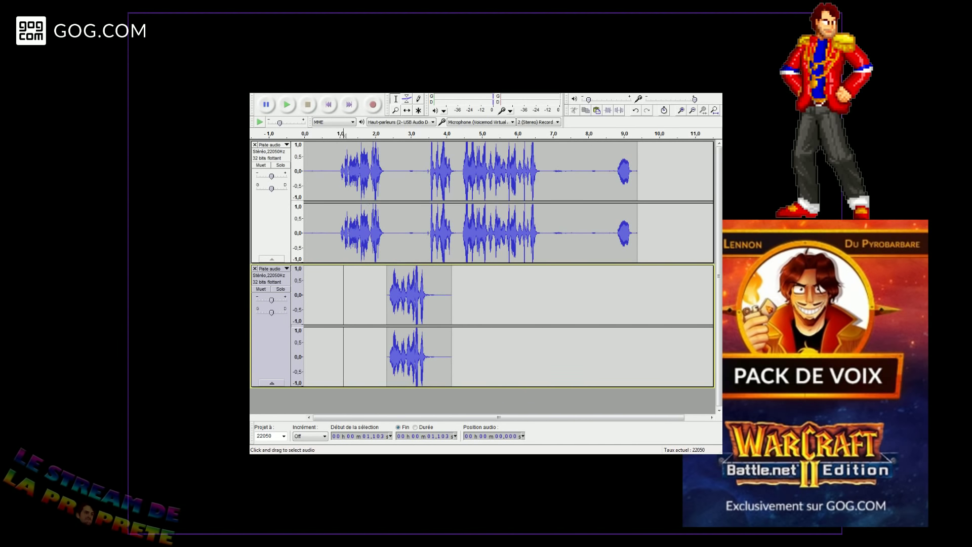
- Trim the opening 0.964 s and everything after about 5.77 s from both tracks, and play the mix from the start
left_click_drag(339, 228, 304, 299)
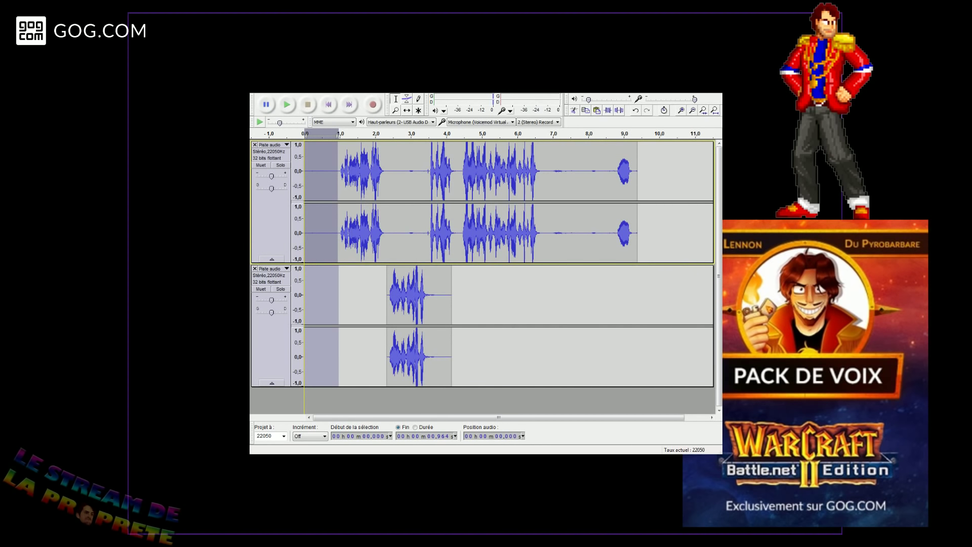
key("Delete")
left_click_drag(509, 233, 657, 299)
key("Delete")
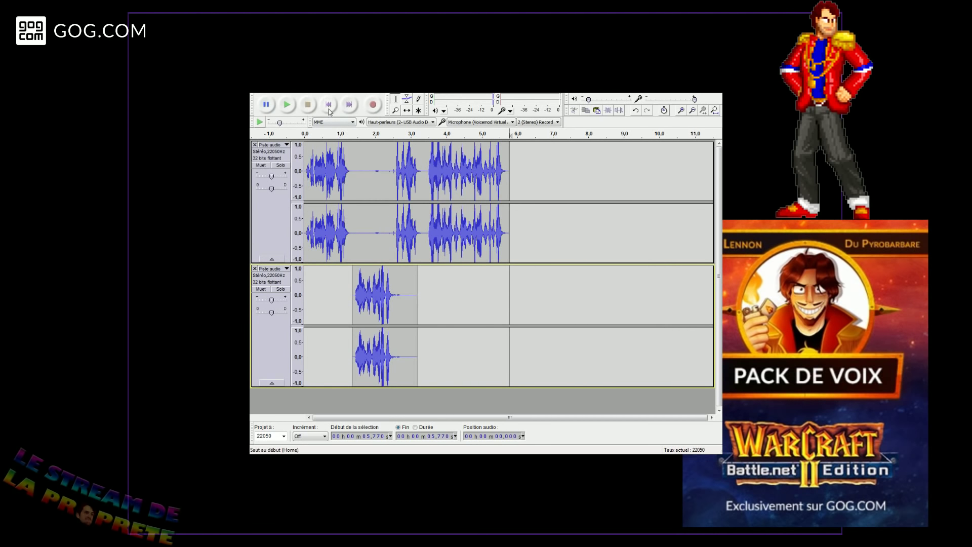
key("Home")
key("space")
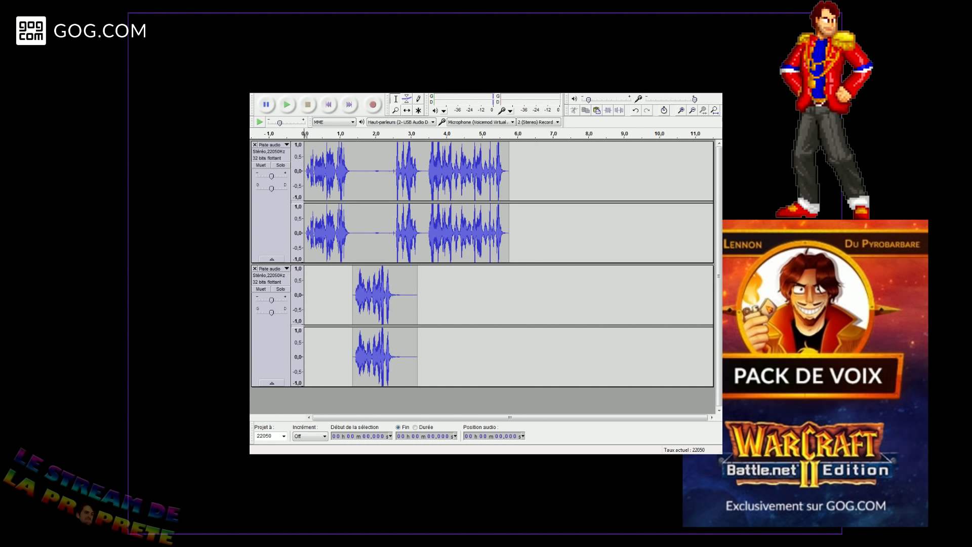
- Export the finished mix as a 16-bit WAV named Trpissd3 in the WarcraftBob folder and remove both tracks from the project
left_click(260, 93)
left_click(271, 202)
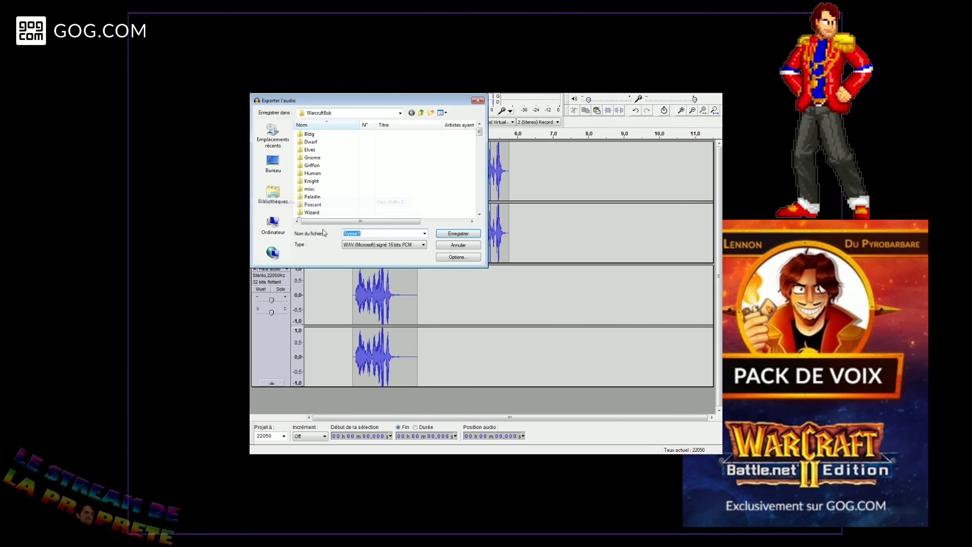
type("Tr")
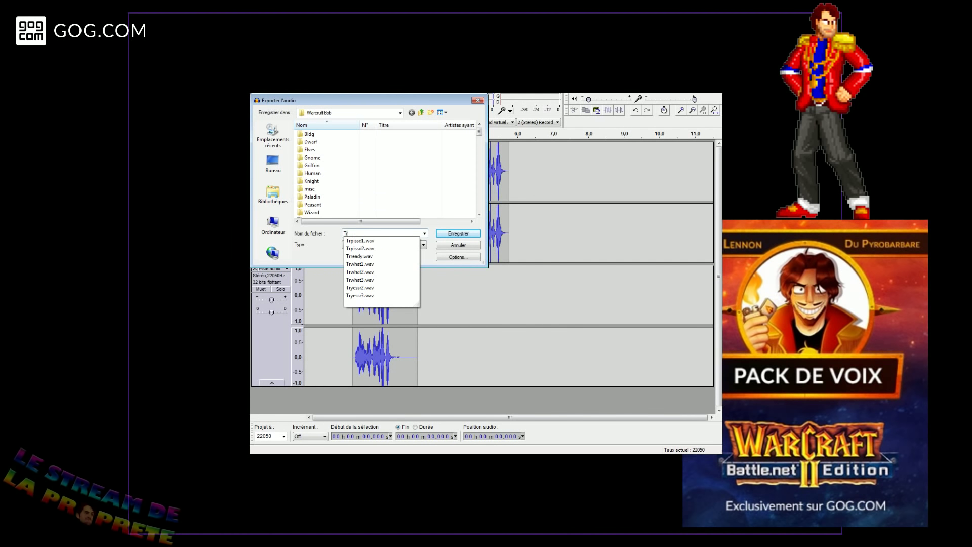
type("pissd3")
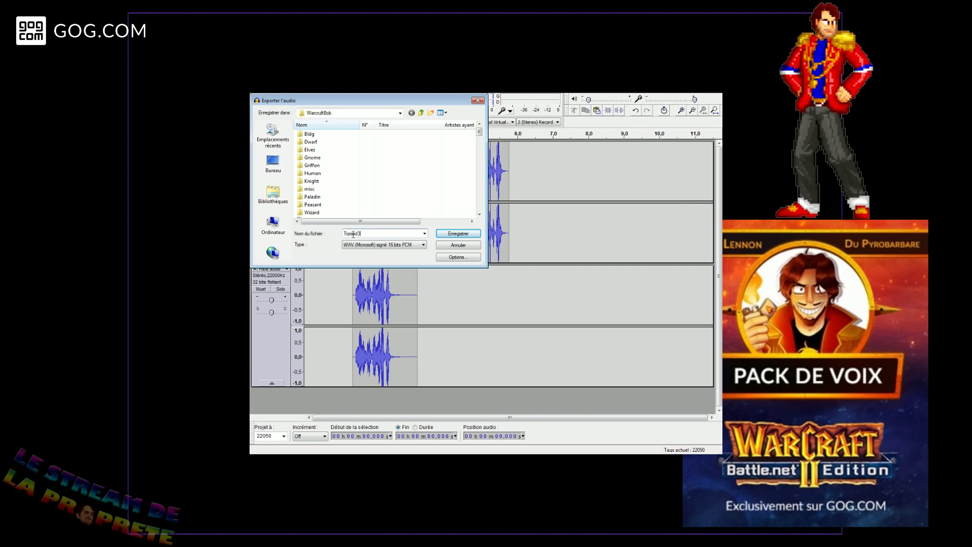
key("Return")
key("Return")
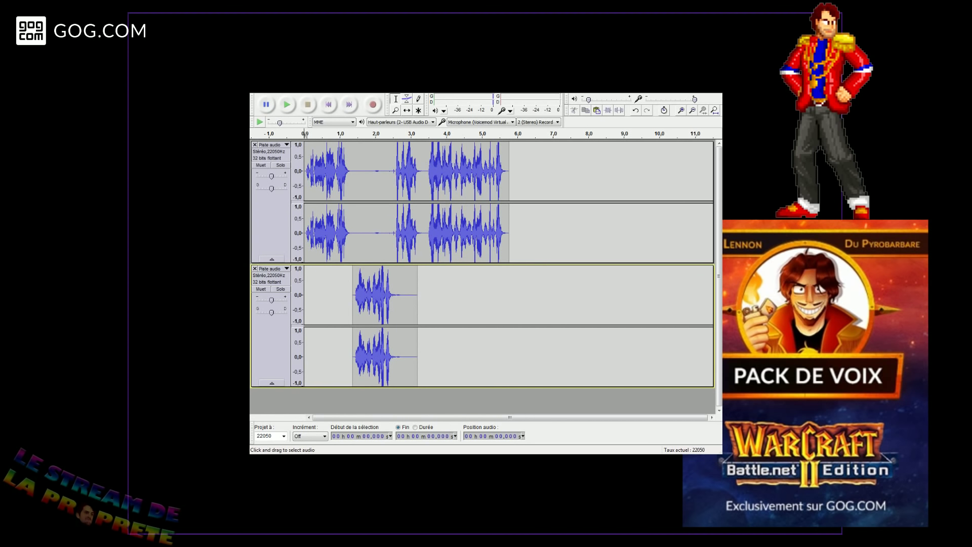
double_click(255, 145)
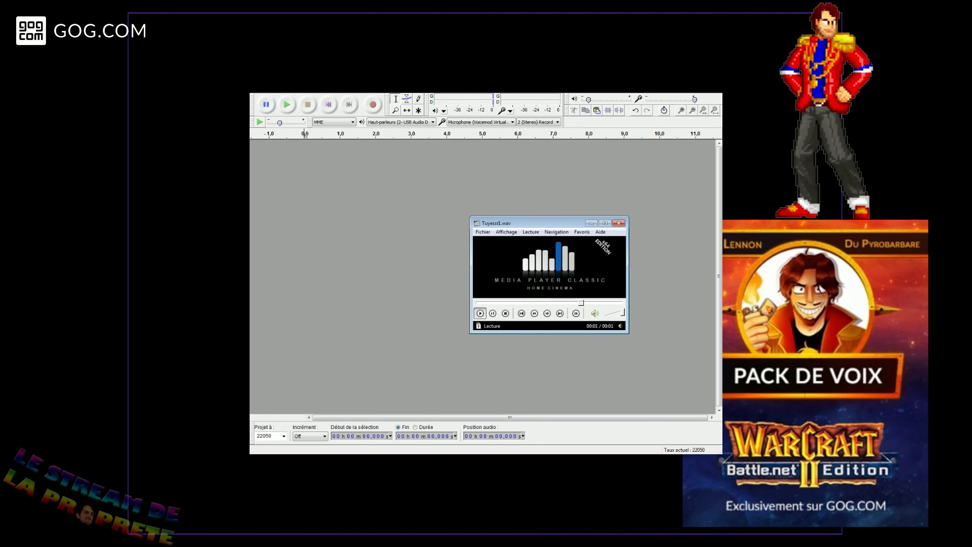
- Listen to the original clips Tuyessr1.wav and Gbyessr1.wav in Media Player Classic and close the player
left_click(619, 223)
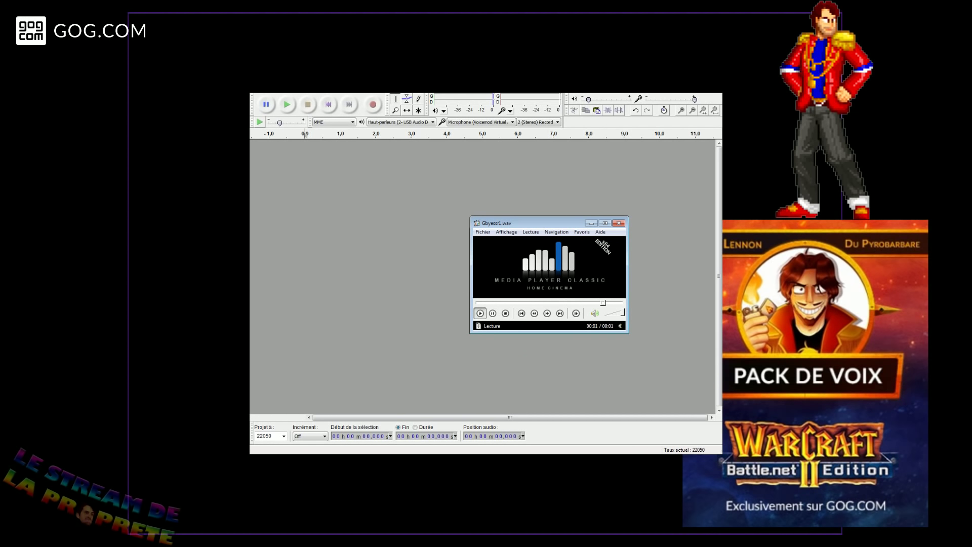
left_click(616, 225)
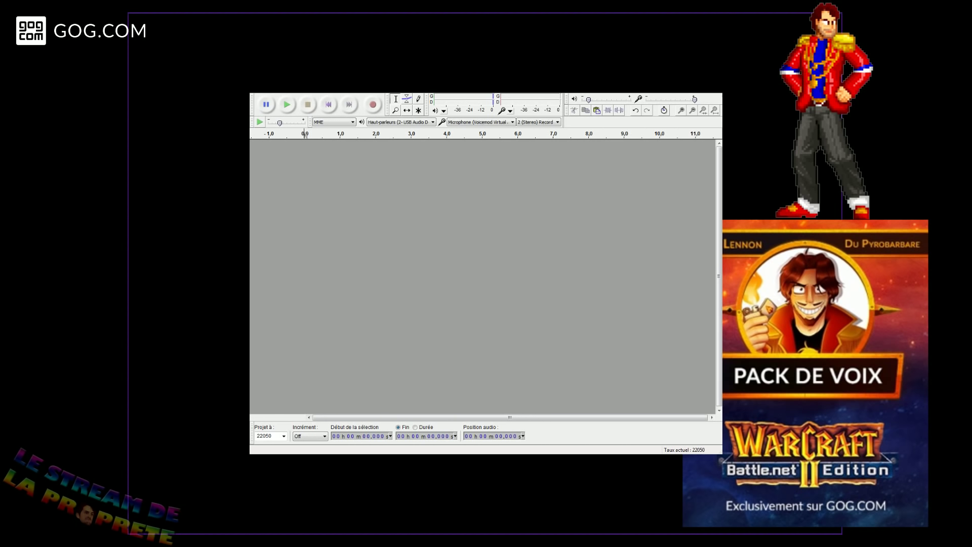
key("Return")
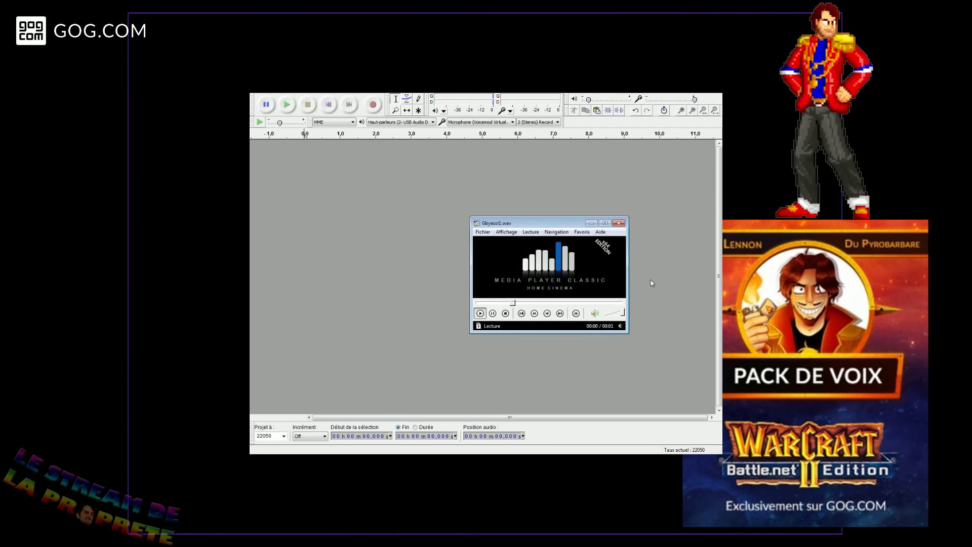
left_click(619, 223)
left_click(619, 224)
left_click(619, 223)
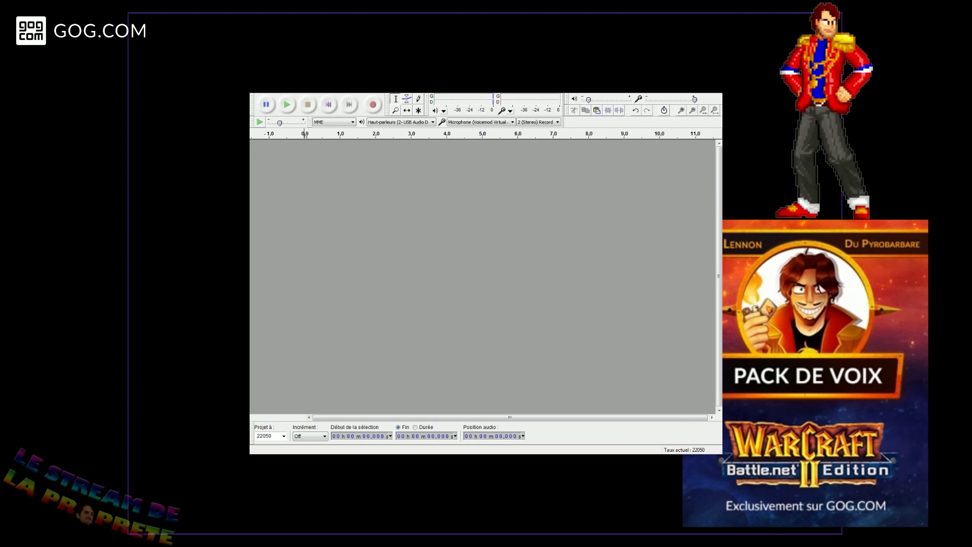
- Import Gbyessr1.wav into Audacity as a reference track
left_click_drag(512, 282, 515, 276)
left_click(605, 331)
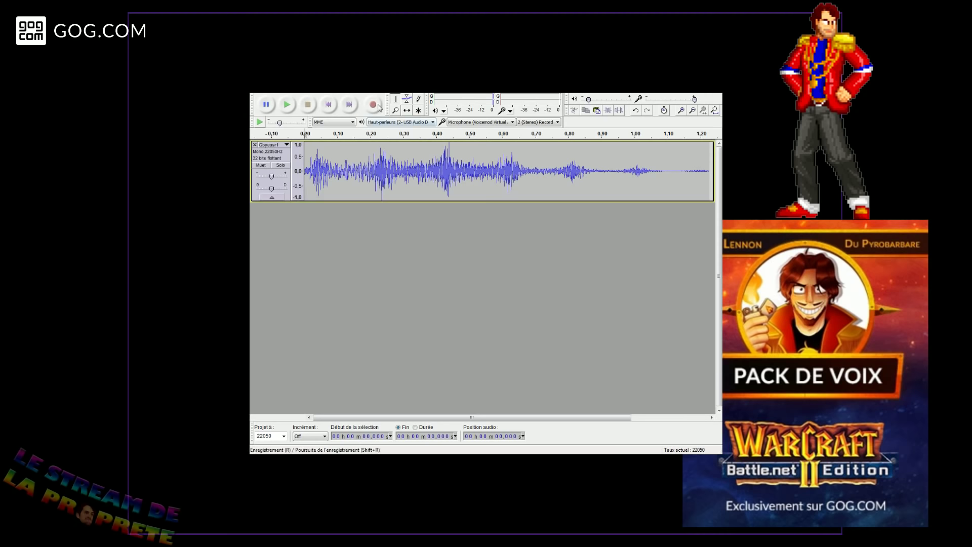
left_click(373, 104)
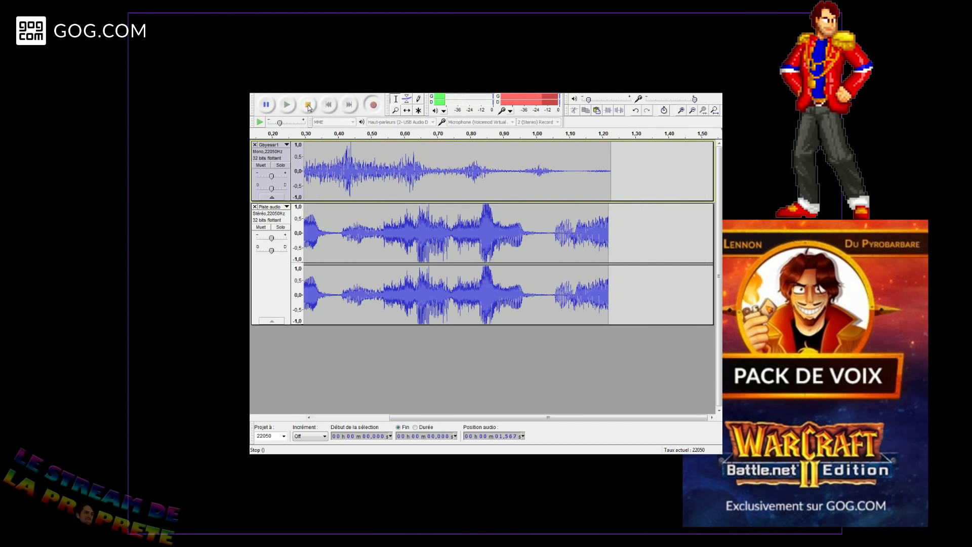
left_click(288, 107)
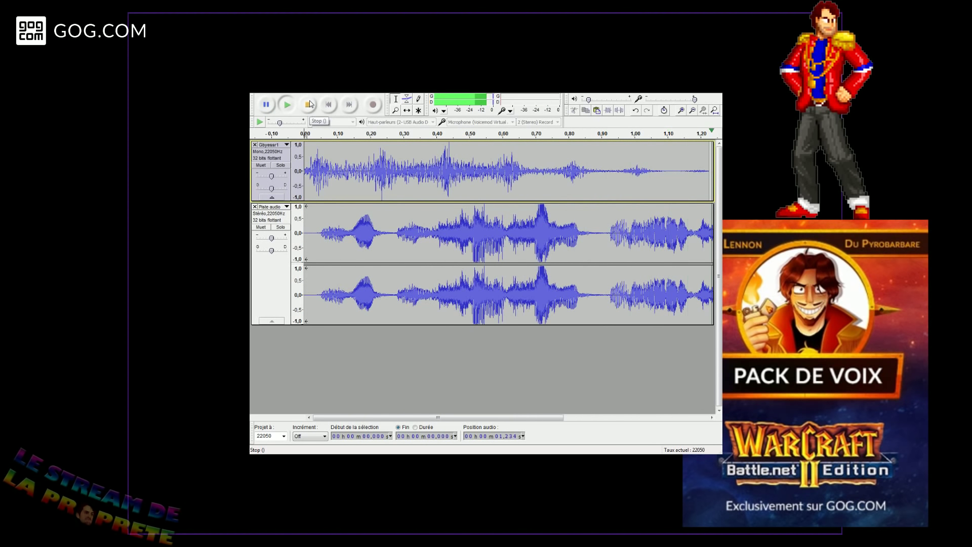
left_click(309, 103)
left_click(255, 207)
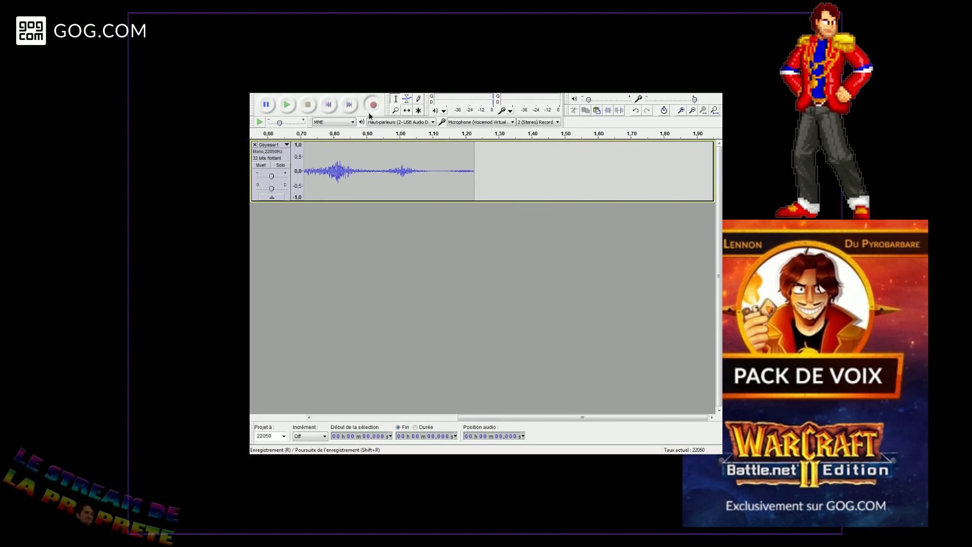
left_click(371, 107)
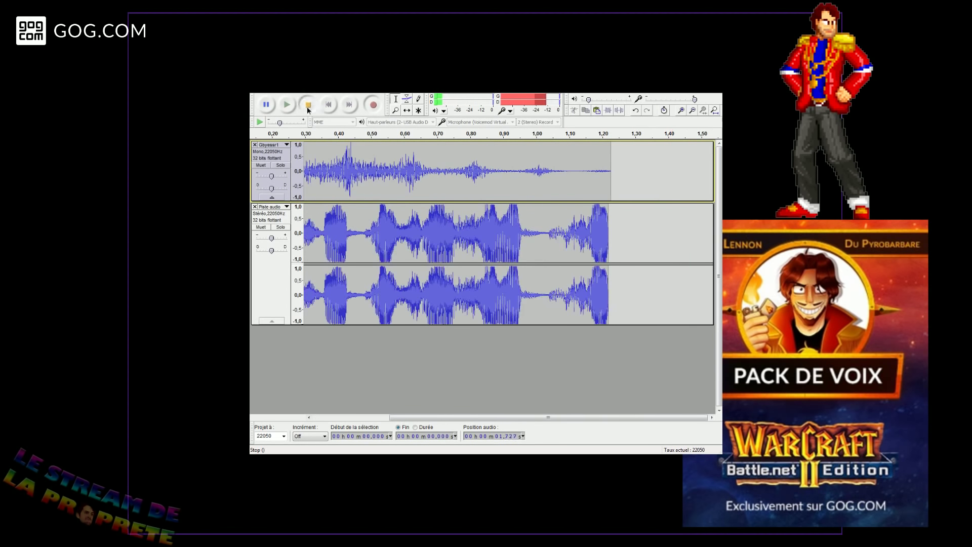
key("ctrl+z")
- Record a new voice take of about 3.9 s on its own track below the Gbyessr1 reference
key("r")
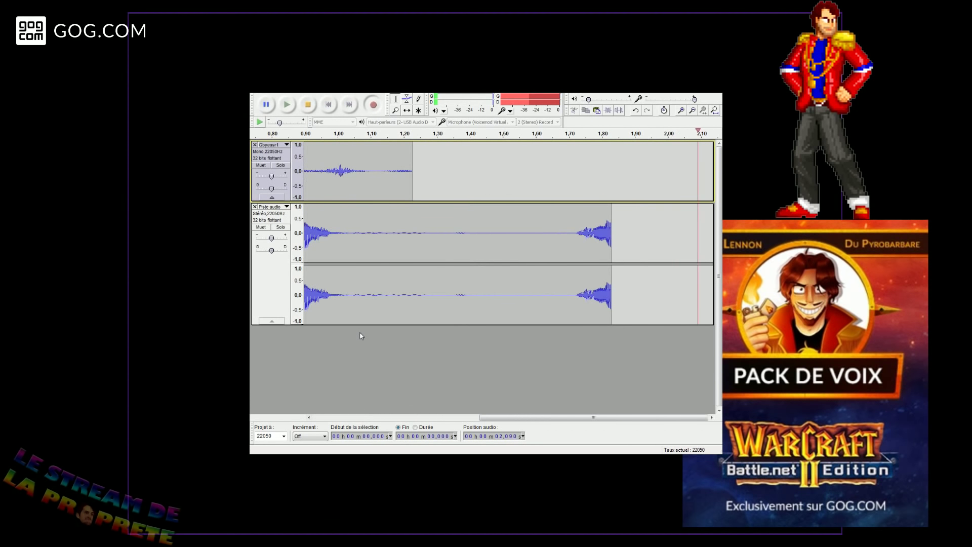
key("space")
key("ctrl+z")
key("r")
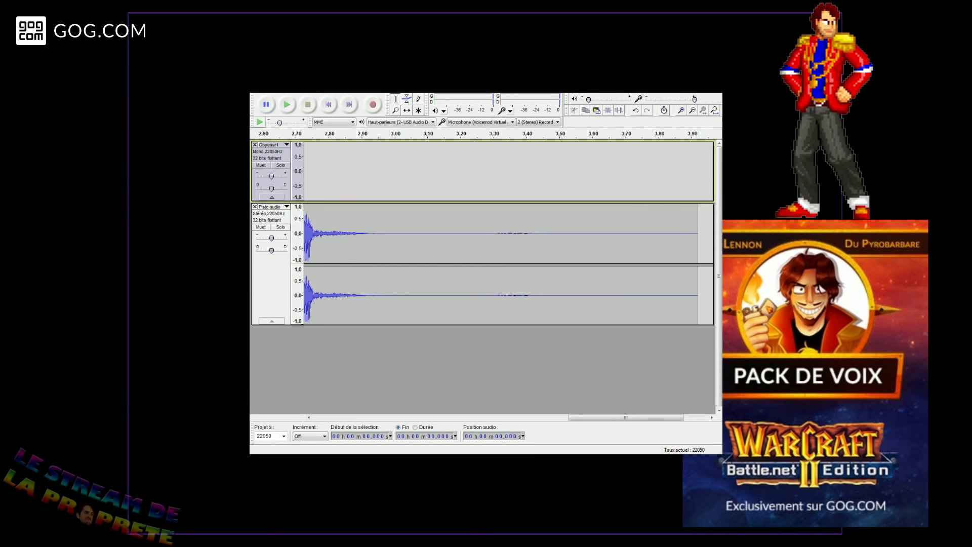
- Delete about the first 1.6 s of the recorded take, including its opening phrase, and audition the remainder from the start
scroll(346, 233, "down", 3)
left_click_drag(346, 233, 296, 233)
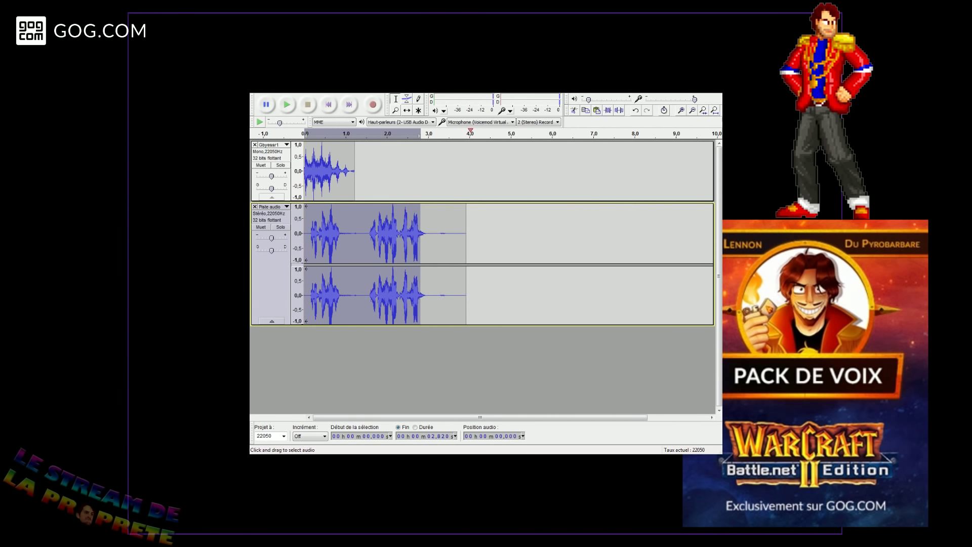
left_click(366, 233)
left_click_drag(367, 233, 304, 233)
key("Delete")
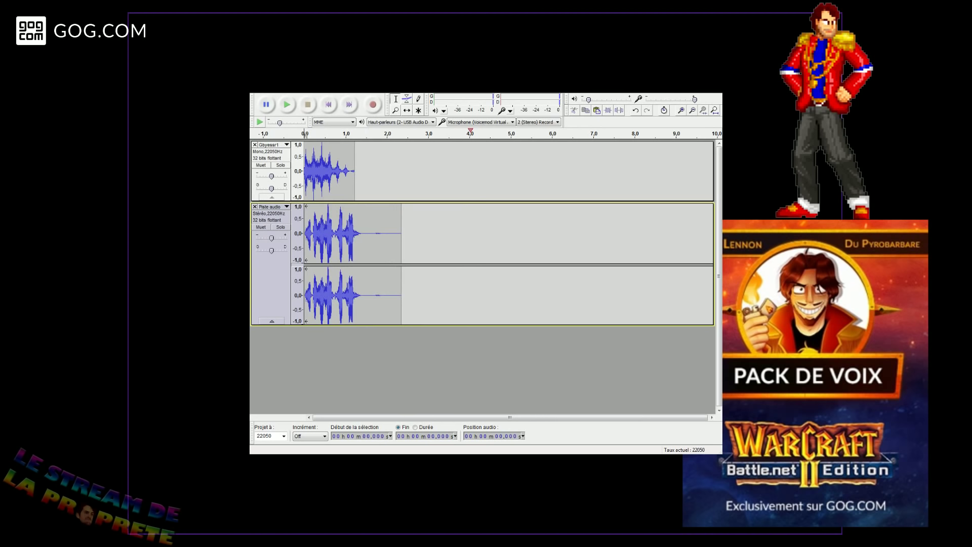
left_click(293, 105)
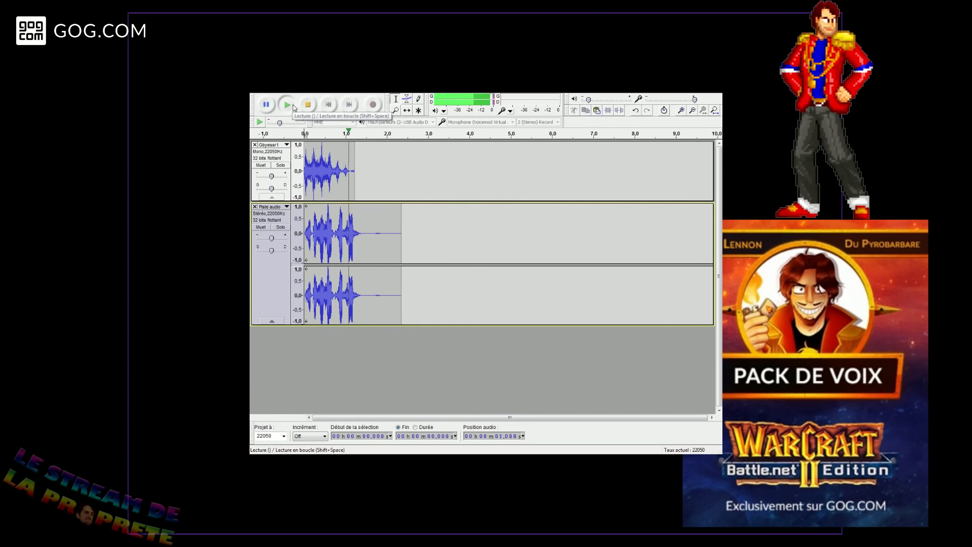
key("space")
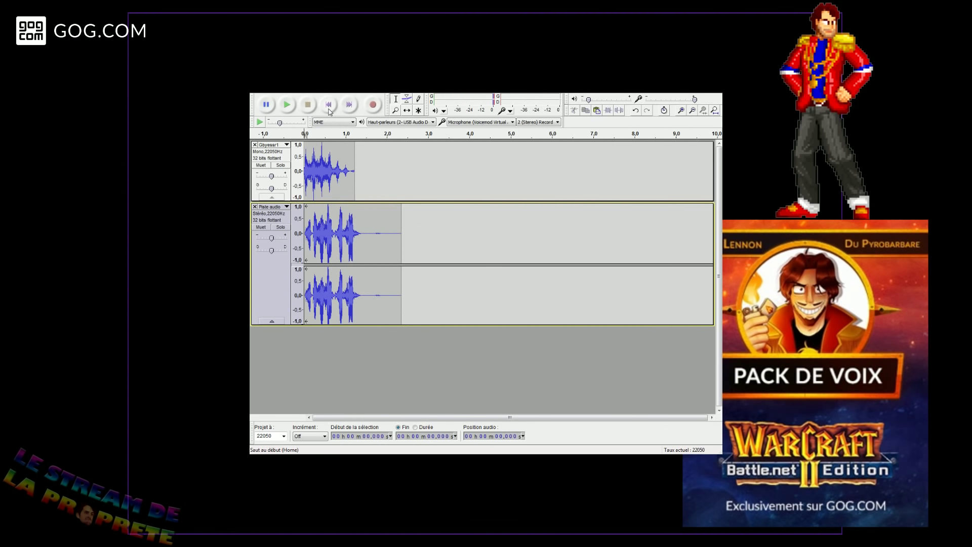
left_click(288, 105)
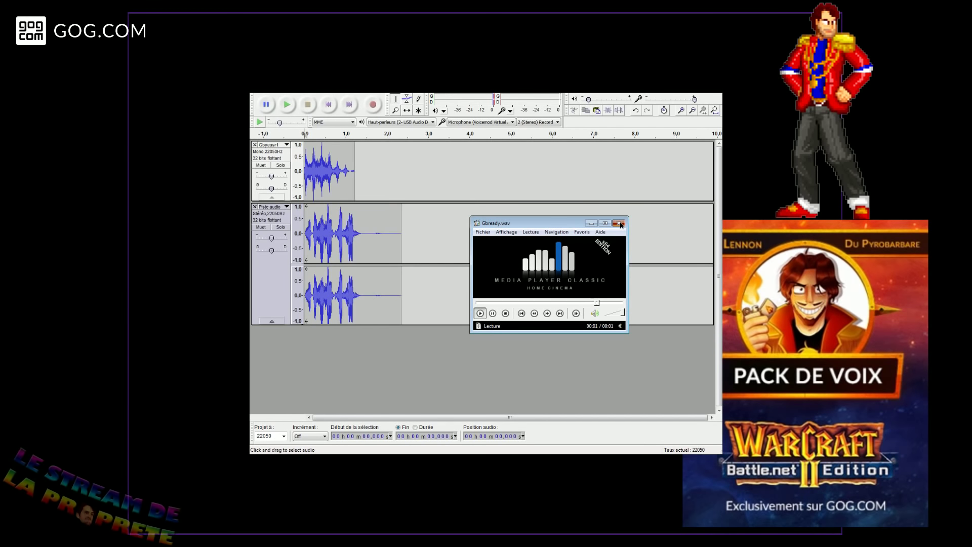
- Close the Gbready.wav original, export the take as a WAV named Gbready in WarcraftBob, and remove the recorded track
left_click(619, 224)
left_click(258, 90)
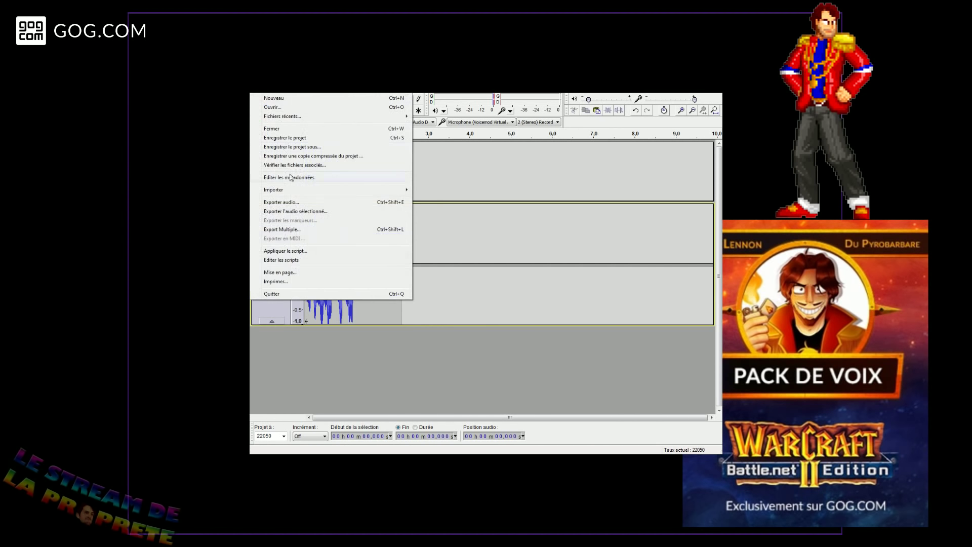
left_click(284, 211)
type("Gb")
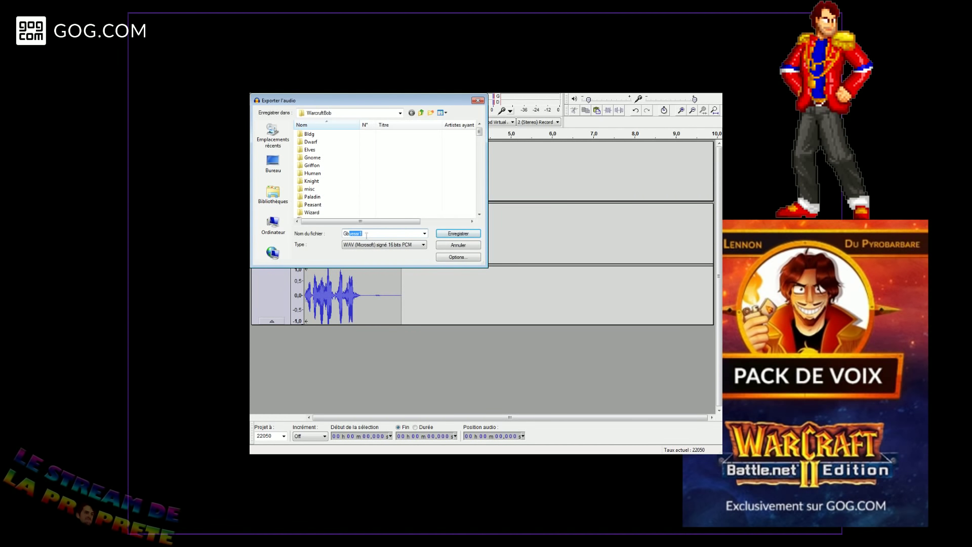
type("ready")
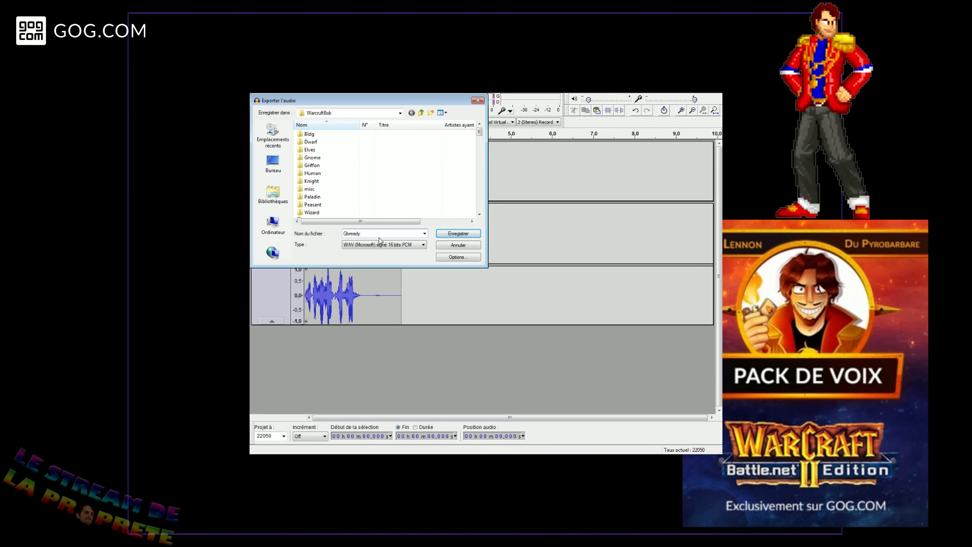
key("Return")
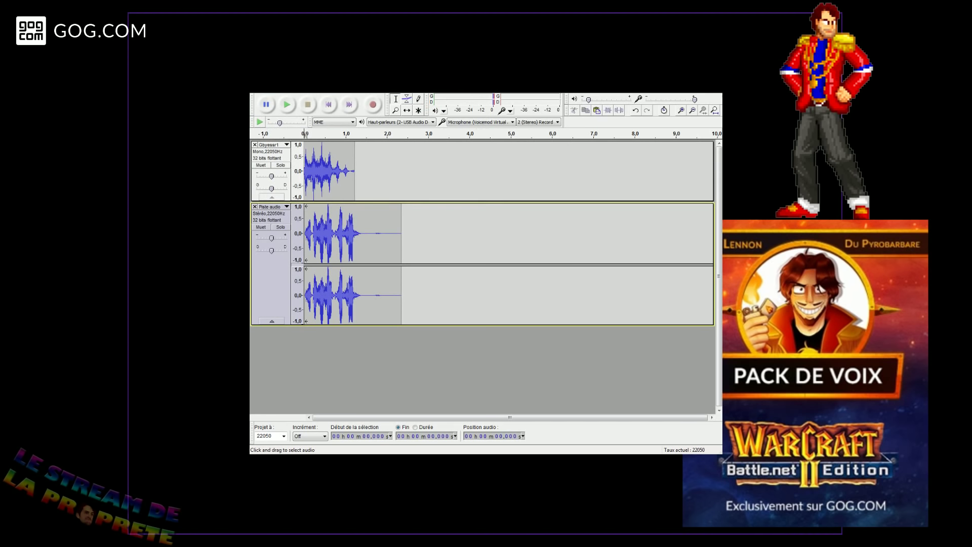
left_click(255, 207)
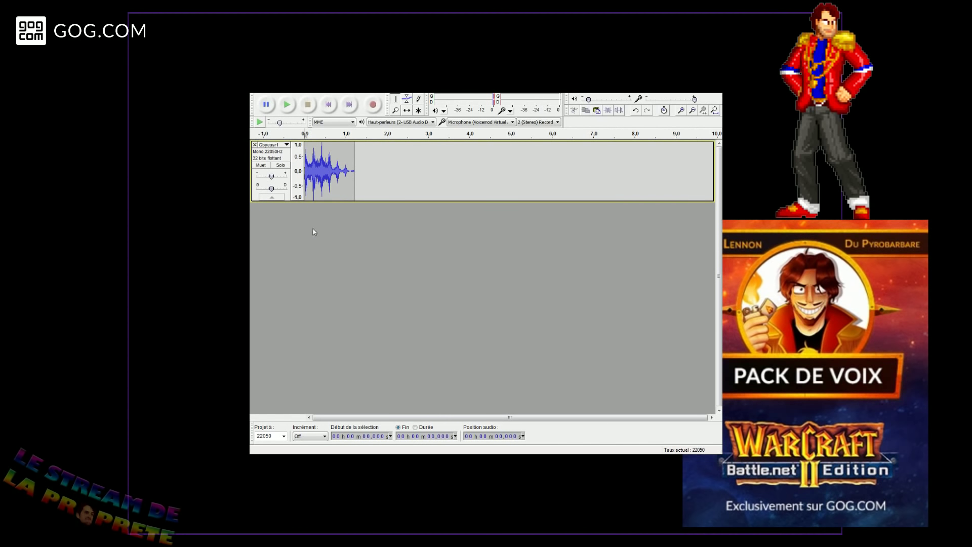
- Record another voice take of about 1.6 s below the Gbyessr1 reference track and play it back
left_click(373, 105)
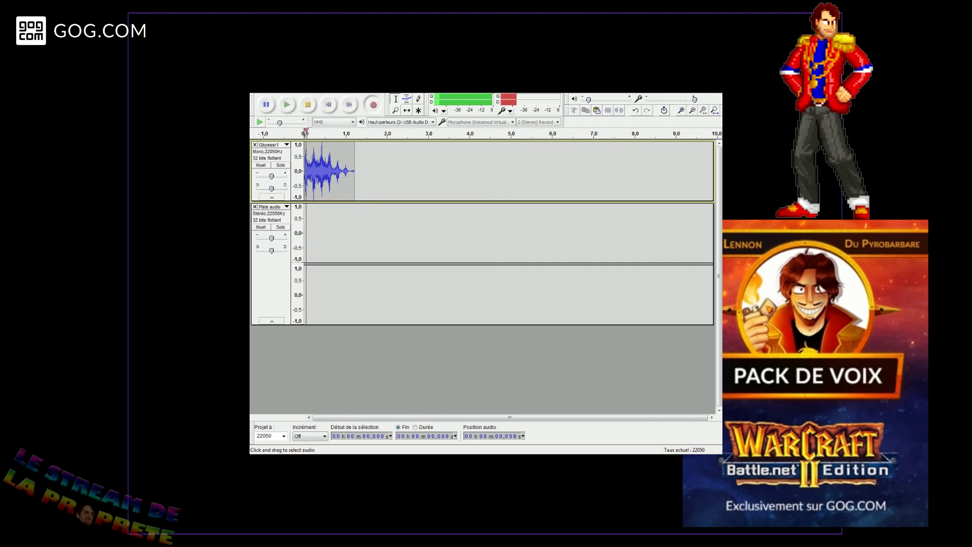
left_click(308, 105)
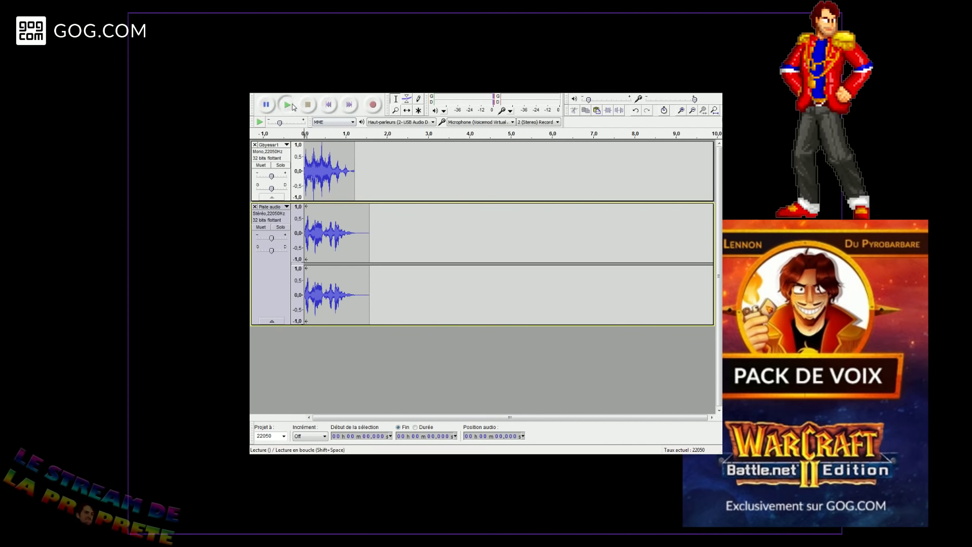
key("space")
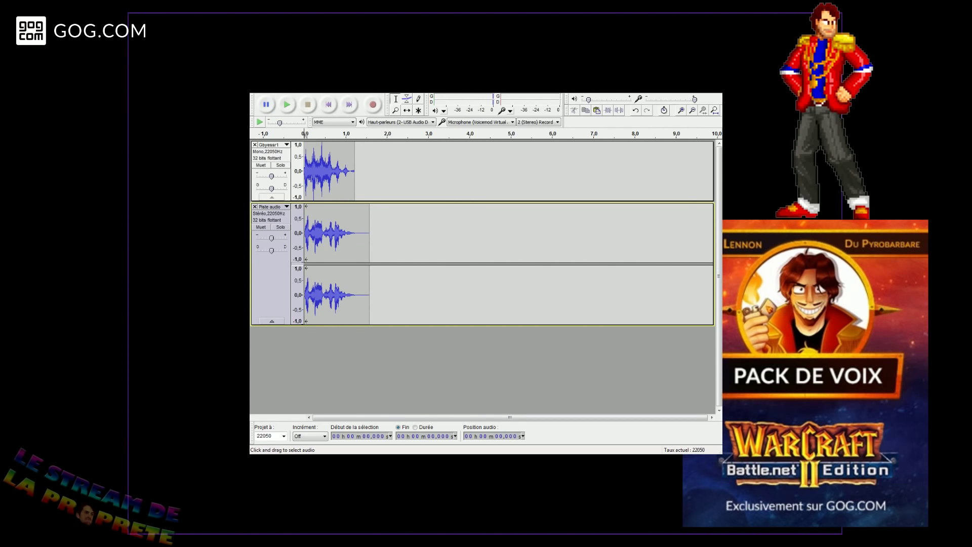
left_click(287, 104)
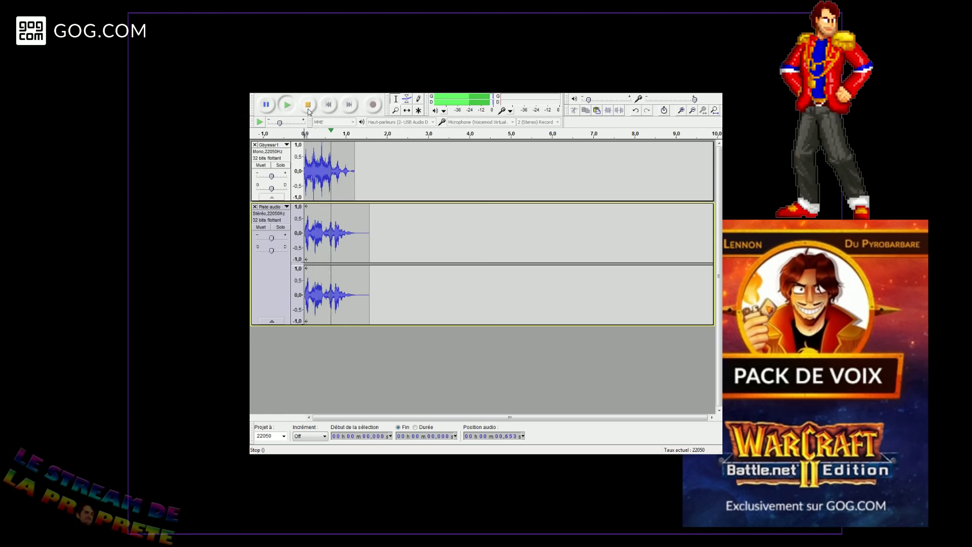
- Export the new take as a 16-bit WAV named Gbyessr1 in the WarcraftBob folder and remove the recorded track
left_click(259, 87)
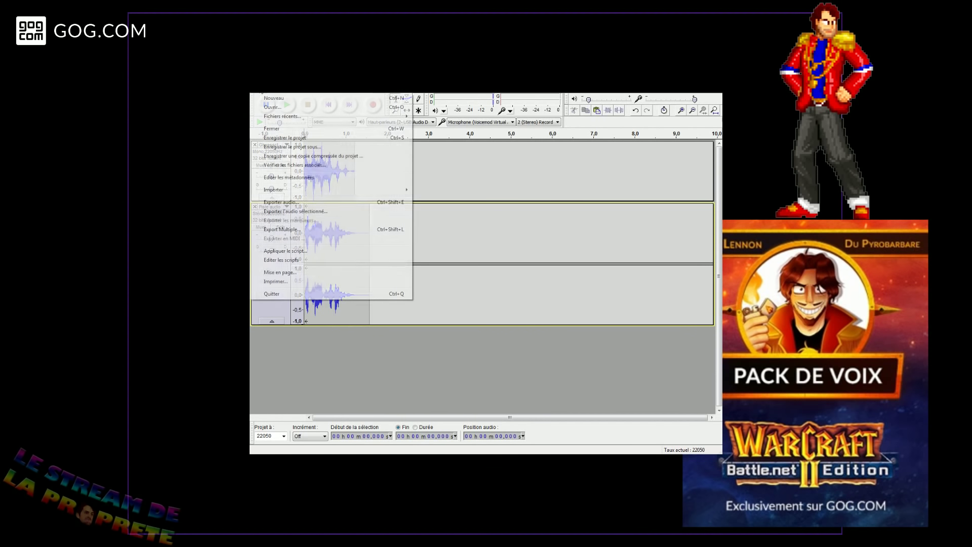
left_click(293, 204)
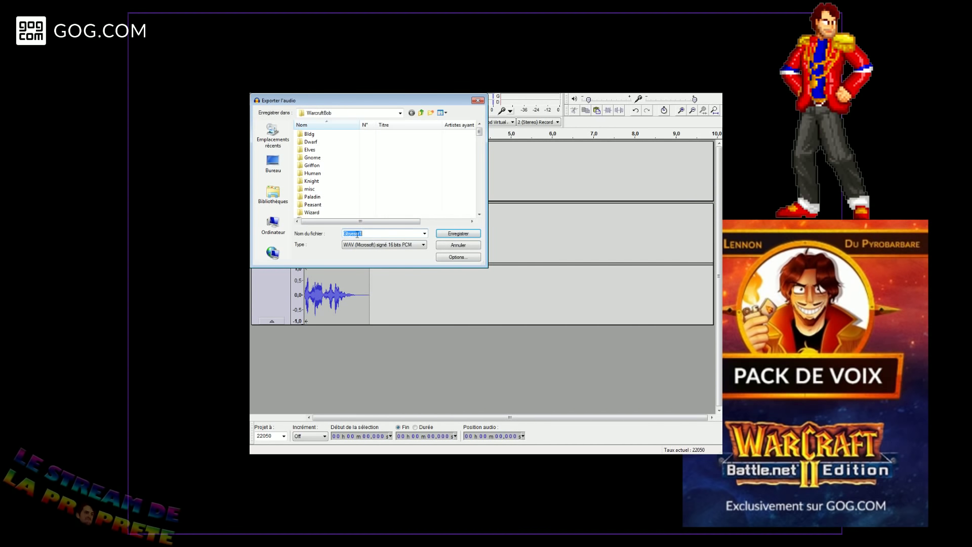
left_click(451, 235)
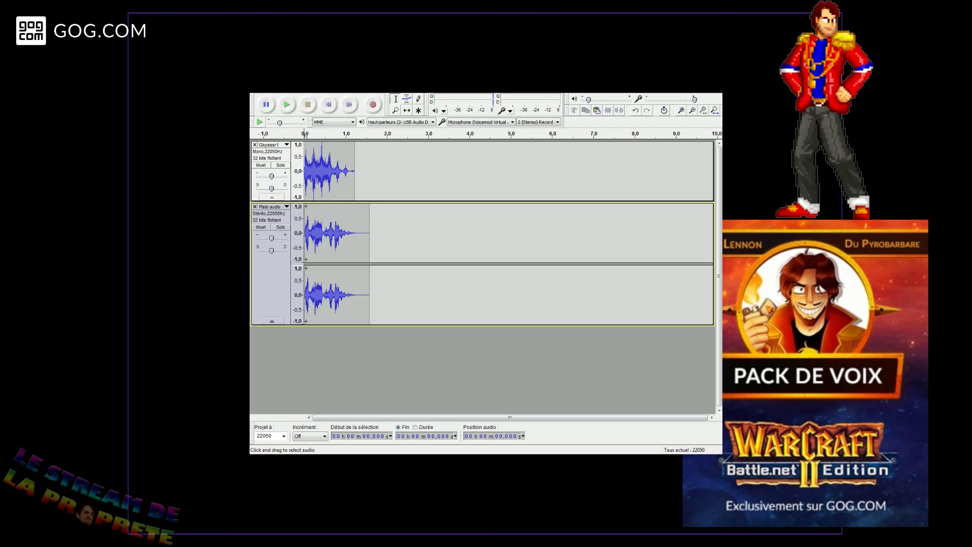
left_click(255, 207)
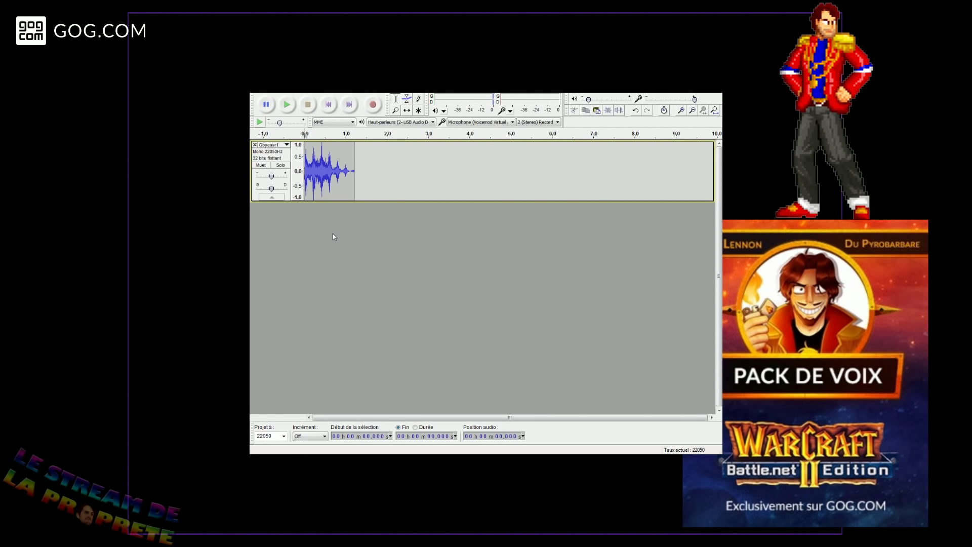
key("space")
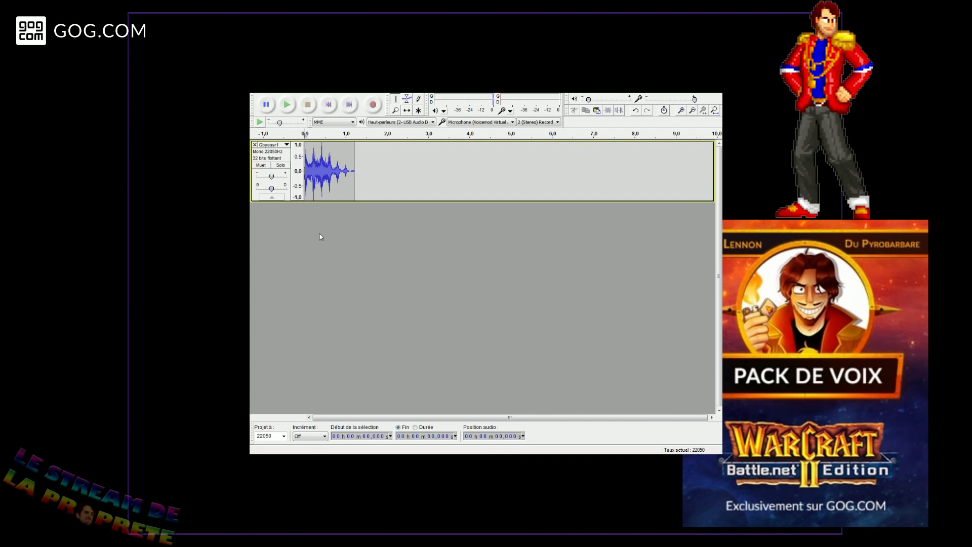
- Record a new voice take of about 10 s below the Gbyessr1 reference track and stop the recording
left_click(372, 105)
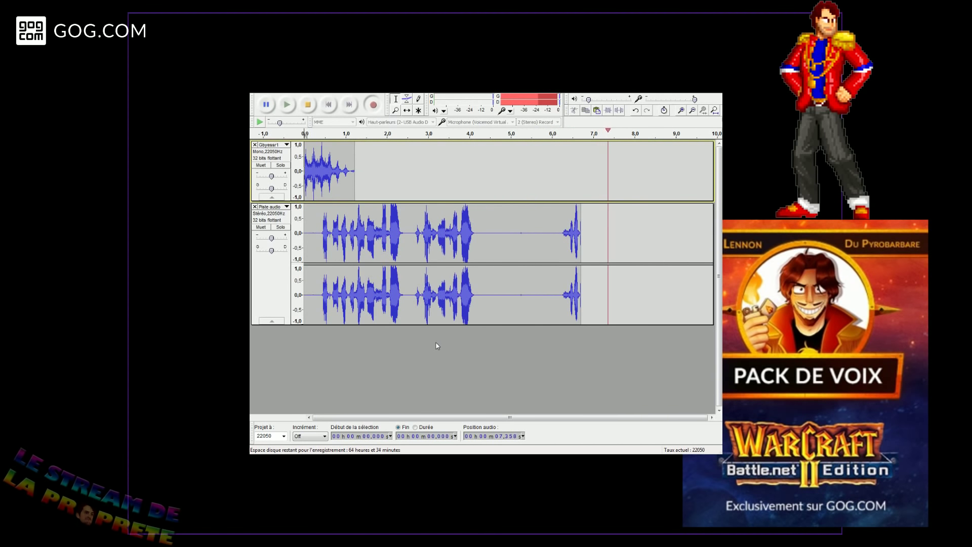
left_click(307, 104)
left_click(445, 245)
key("space")
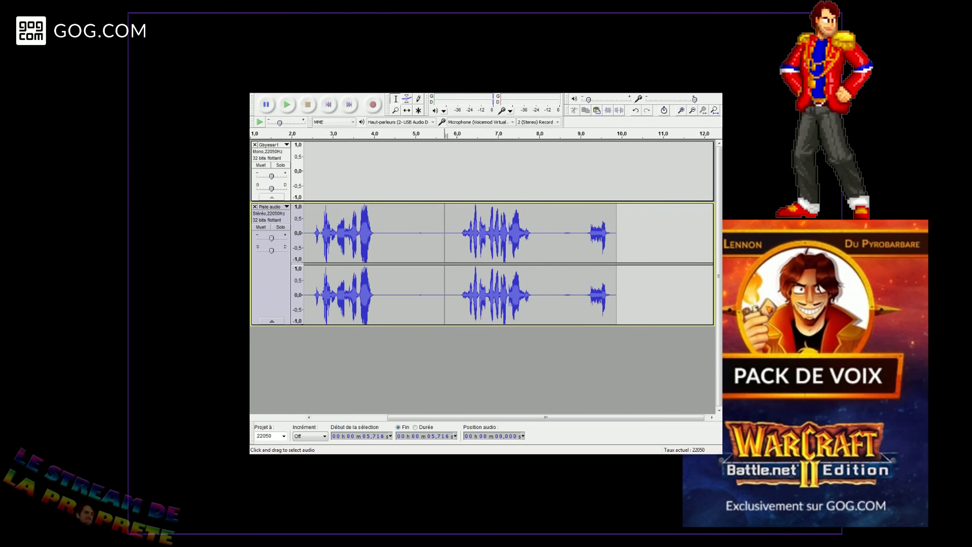
left_click(364, 417)
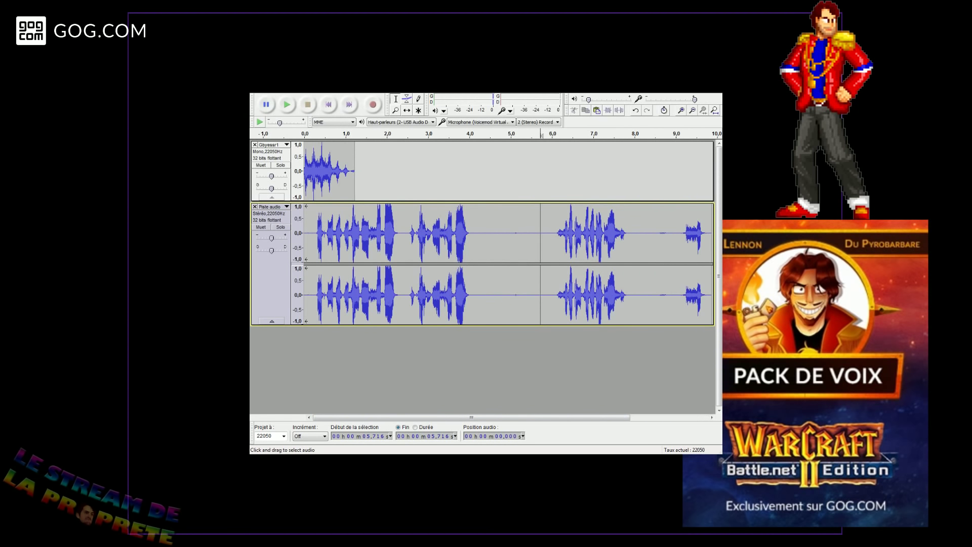
- Copy the whole Gbyessr1 clip and paste it five times in succession near its end to loop it to about 7.3 s
left_click_drag(349, 170, 304, 170)
left_click(373, 170)
left_click(346, 170)
key("ctrl+v")
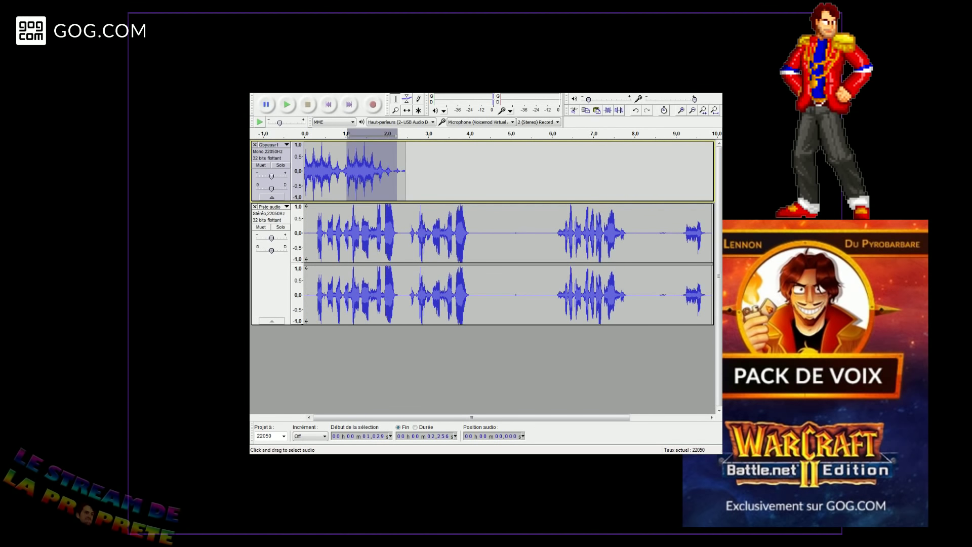
left_click(394, 169)
key("ctrl+v")
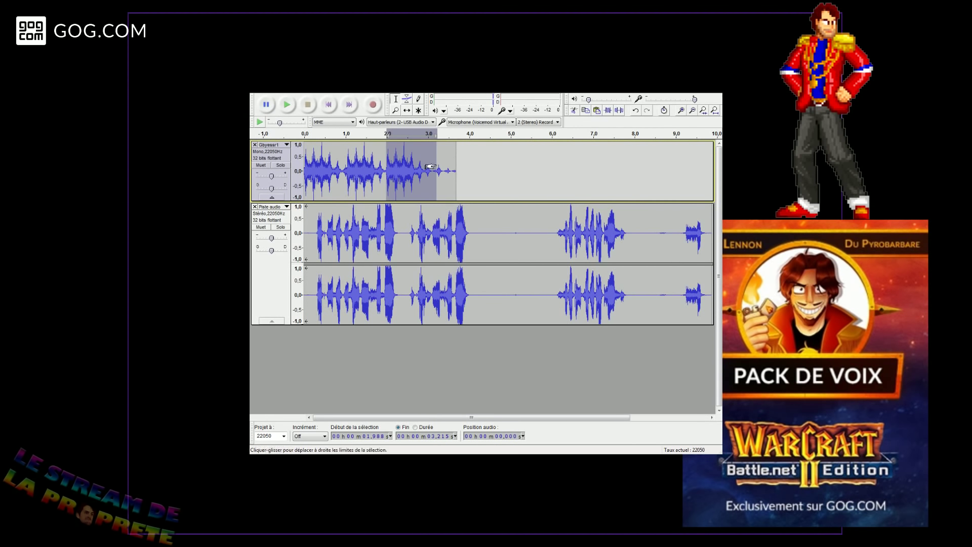
left_click(429, 168)
key("ctrl+v")
left_click(470, 169)
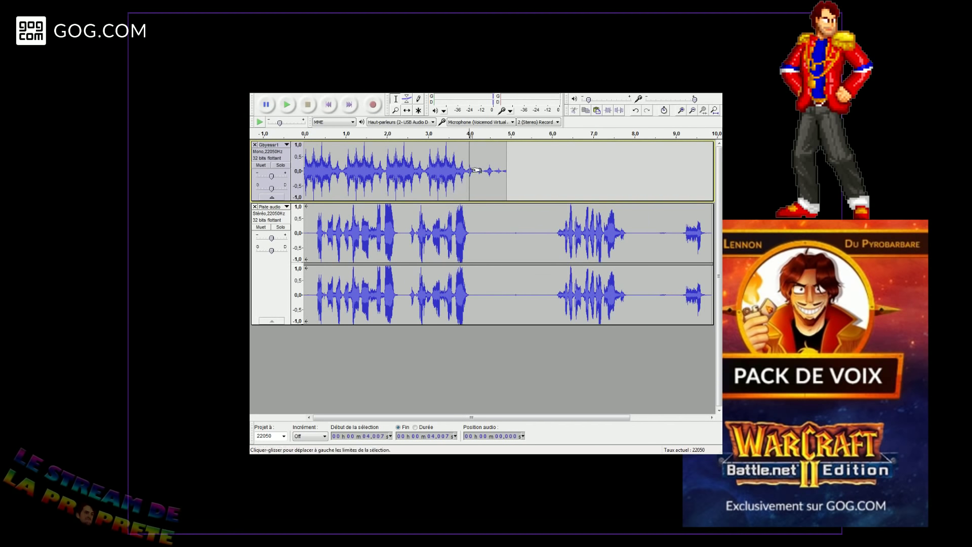
key("ctrl+v")
left_click(512, 170)
key("ctrl+v")
- Play the looped Gbyessr1 track with the take from the start, and undo the five pastes
left_click(329, 105)
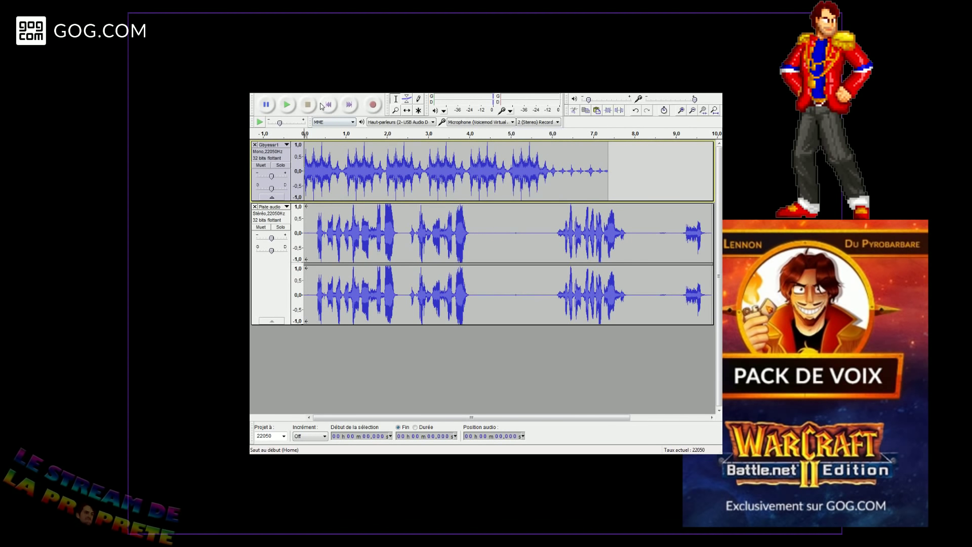
left_click(290, 106)
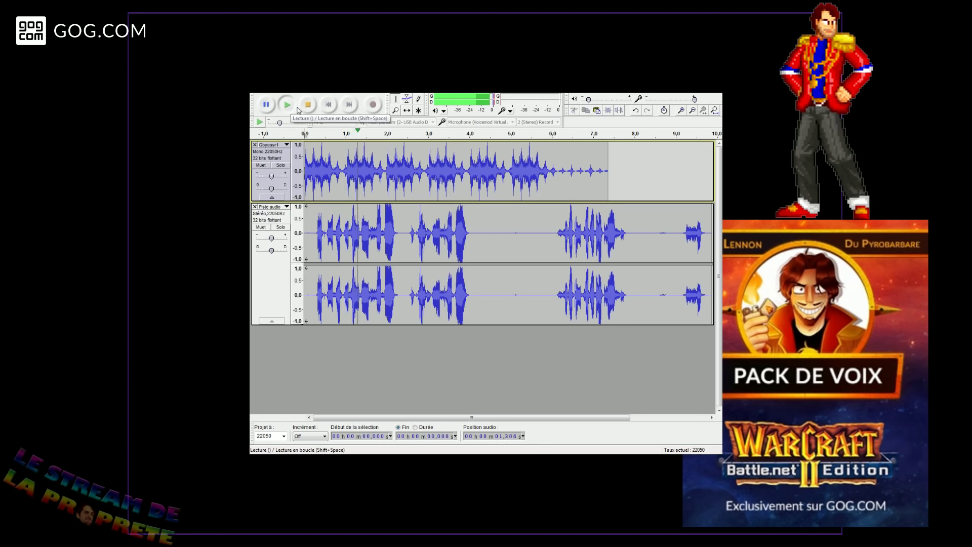
left_click(308, 105)
key("ctrl+z")
key("ctrl+z")
key("ctrl+z")
key("ctrl+z")
key("ctrl+z")
key("ctrl+z")
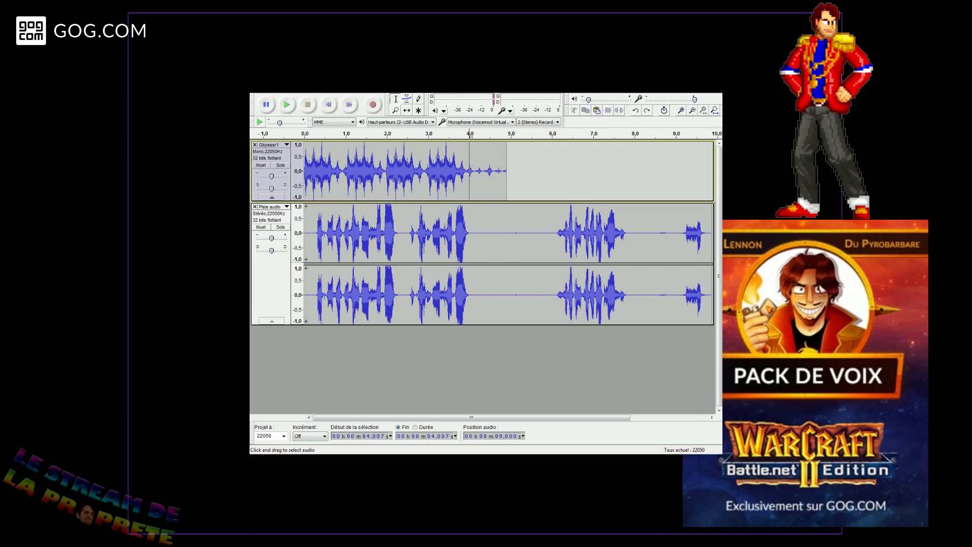
key("ctrl+y")
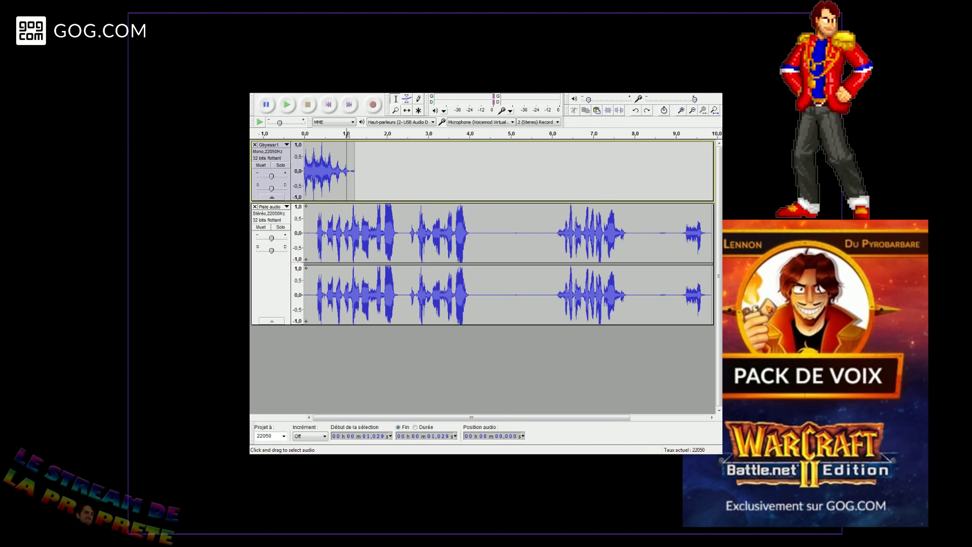
- Copy the first 0.67 s of Gbyessr1 and paste it three times in succession, starting at about 0.73 s
left_click_drag(331, 170, 303, 171)
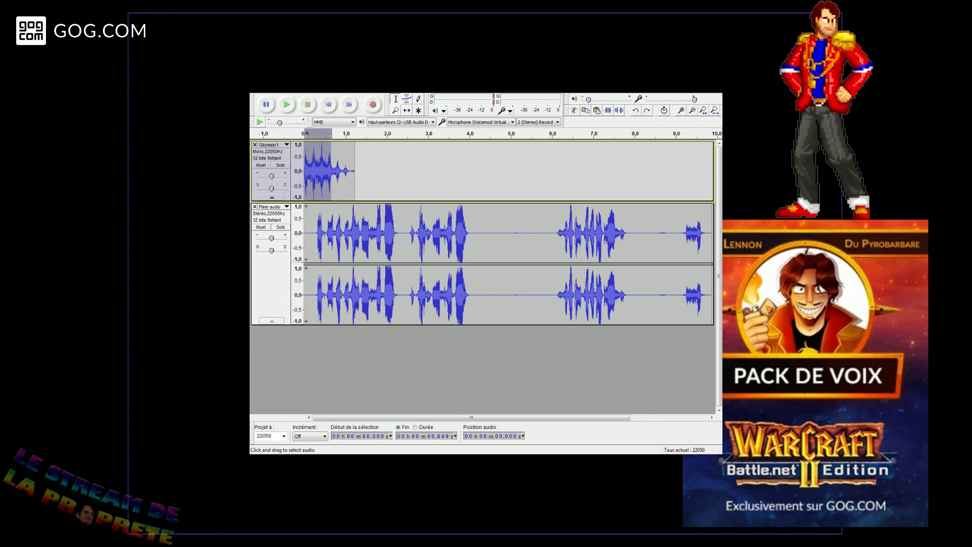
left_click(335, 171)
key("ctrl+v")
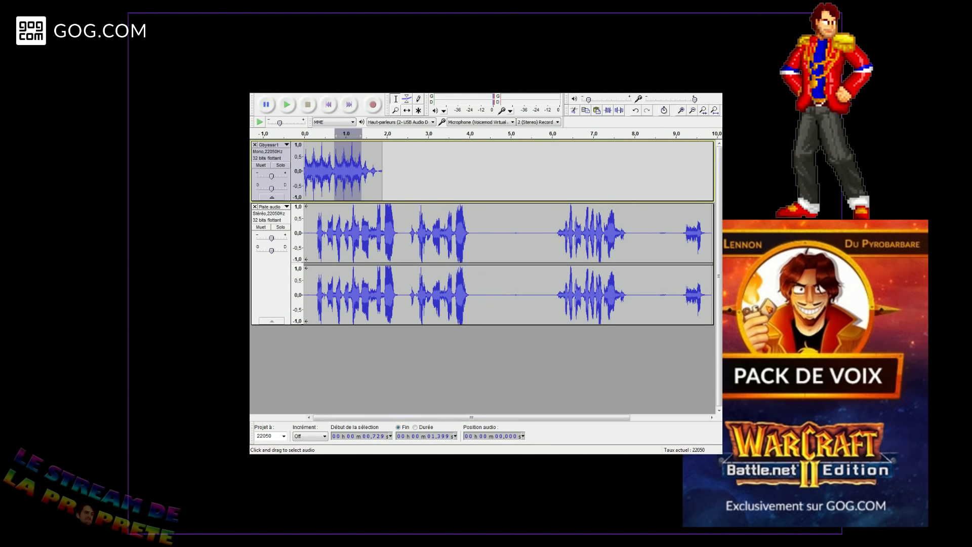
left_click(364, 170)
key("ctrl+v")
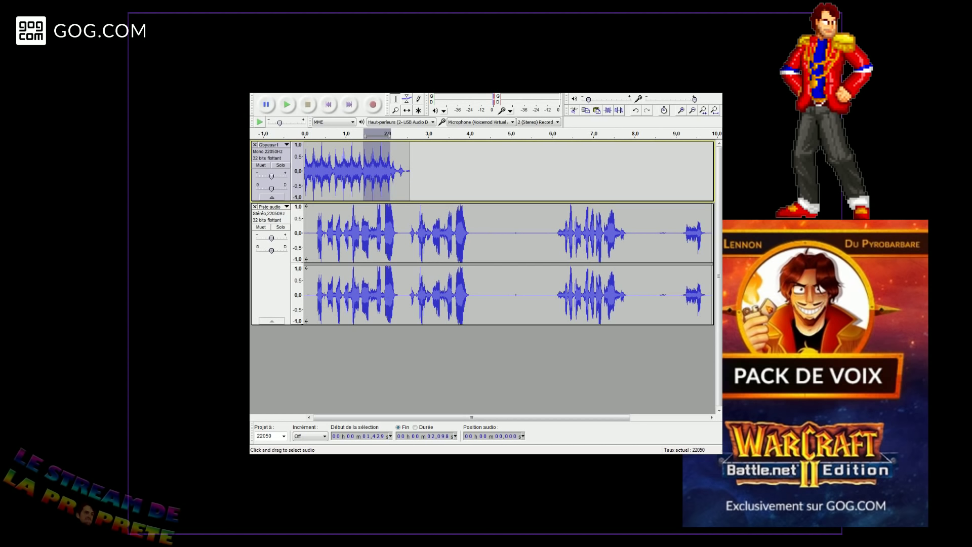
left_click(394, 171)
key("ctrl+v")
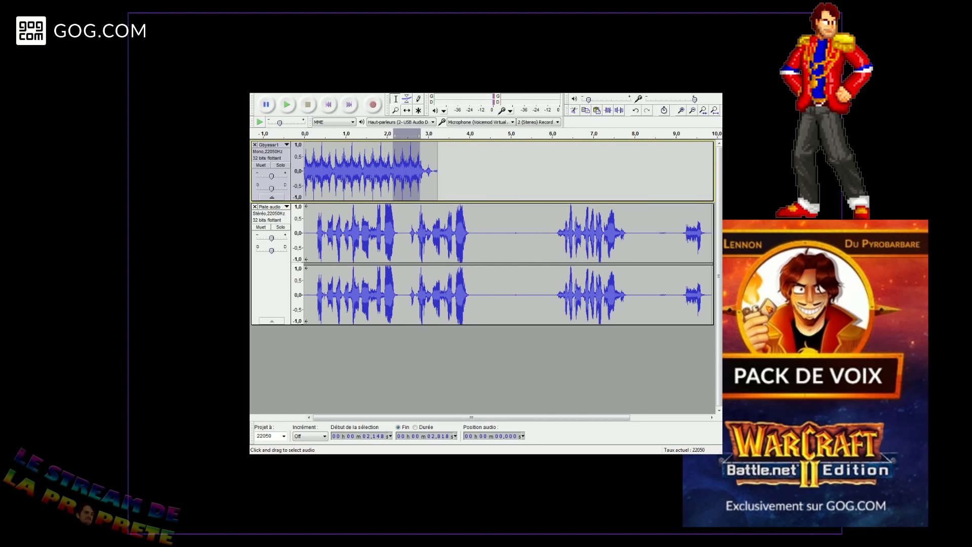
- Audition the shorter Gbyessr1 loop from the start and undo its three pastes
key("Home")
left_click(290, 104)
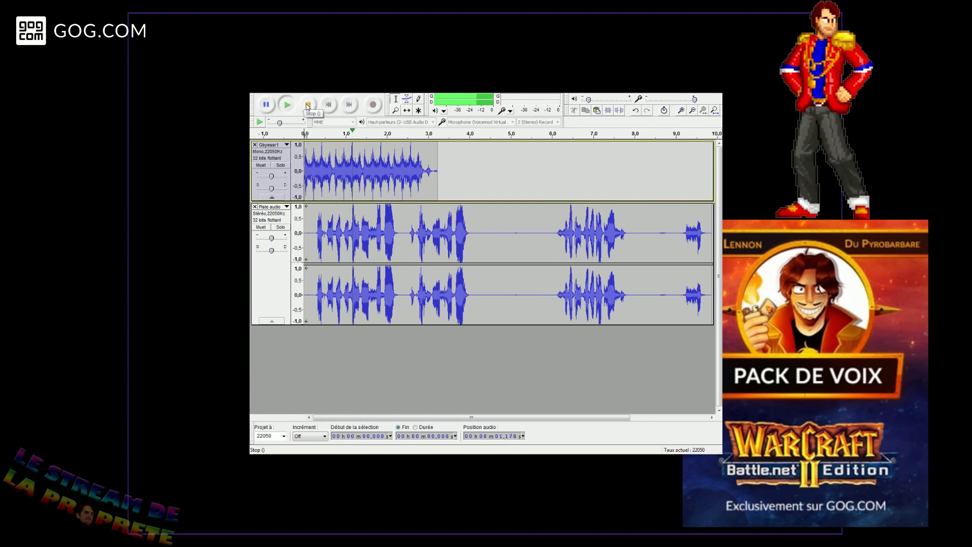
left_click(310, 106)
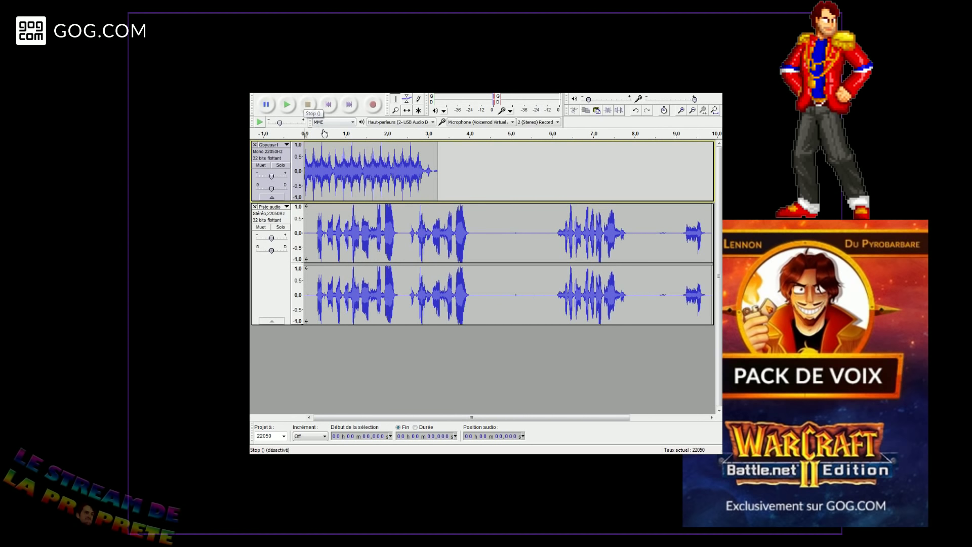
key("ctrl+z")
key("ctrl+z")
key("ctrl+z")
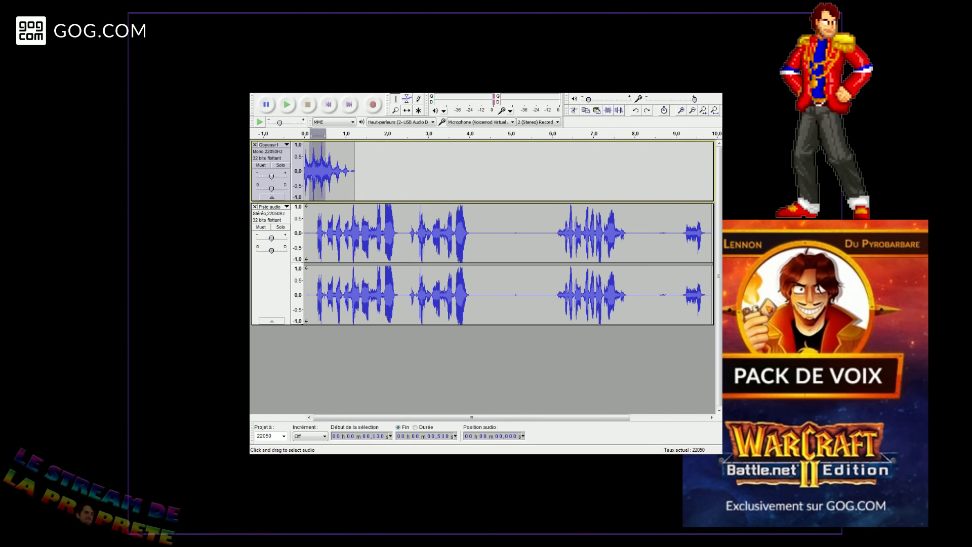
- Paste the copied 0.4 s section of Gbyessr1 twice within the clip and play it from near the start
left_click(330, 164)
key("ctrl+v")
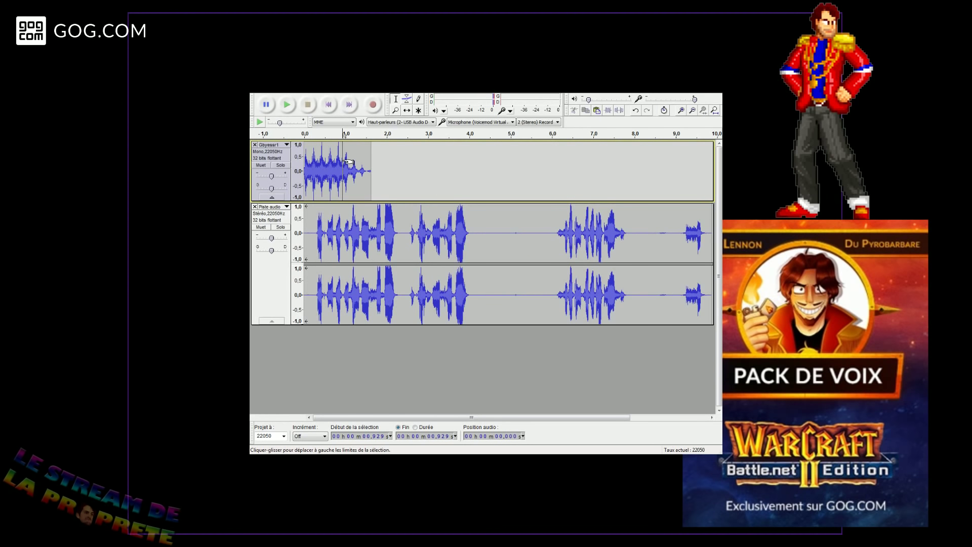
key("ctrl+v")
left_click(308, 164)
key("space")
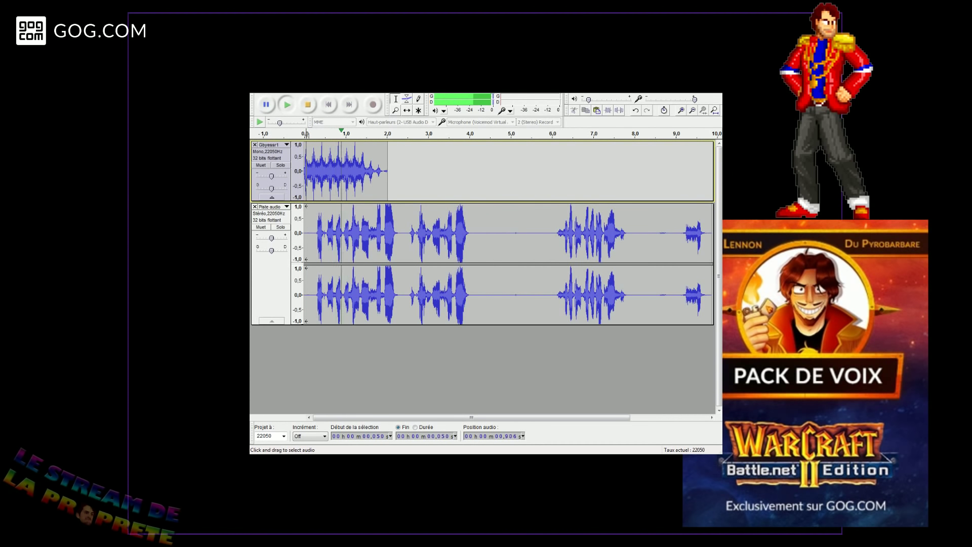
key("space")
- Undo both pastes of the 0.4 s section and paste it once into Gbyessr1 at about 0.69 s
key("ctrl+z")
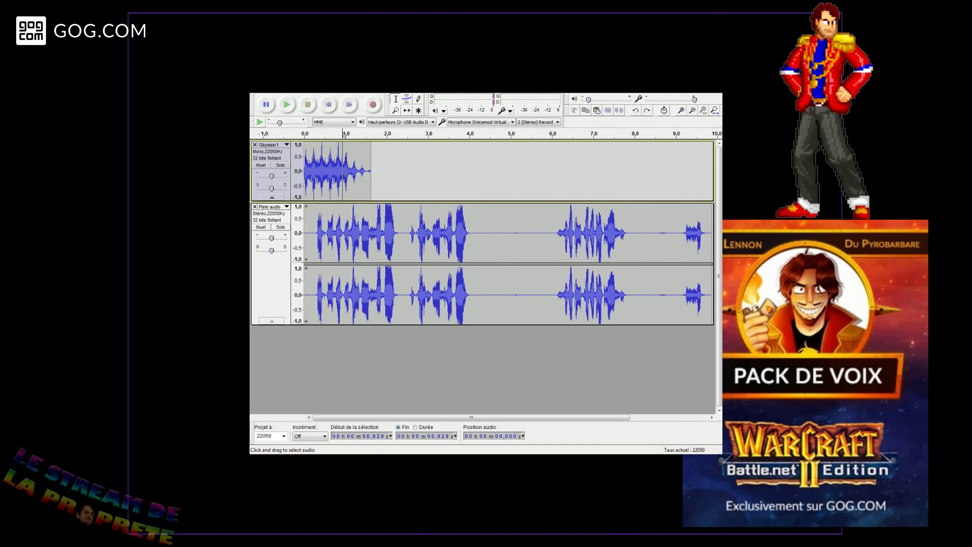
key("ctrl+z")
key("space")
key("space")
left_click(333, 166)
key("ctrl+v")
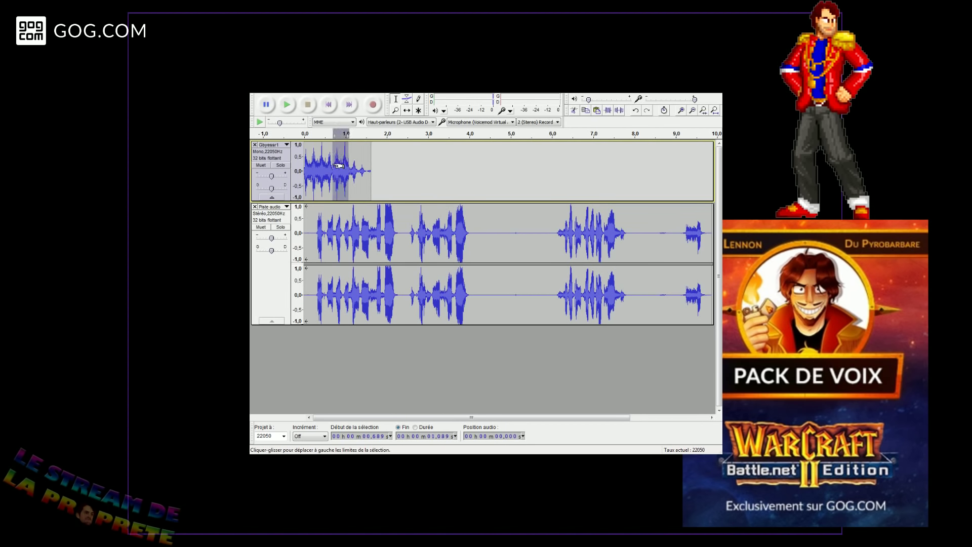
- Audition the join in the Gbyessr1 loop from about 0.47 s, and again from the start of the track
key("space")
left_click(325, 168)
key("space")
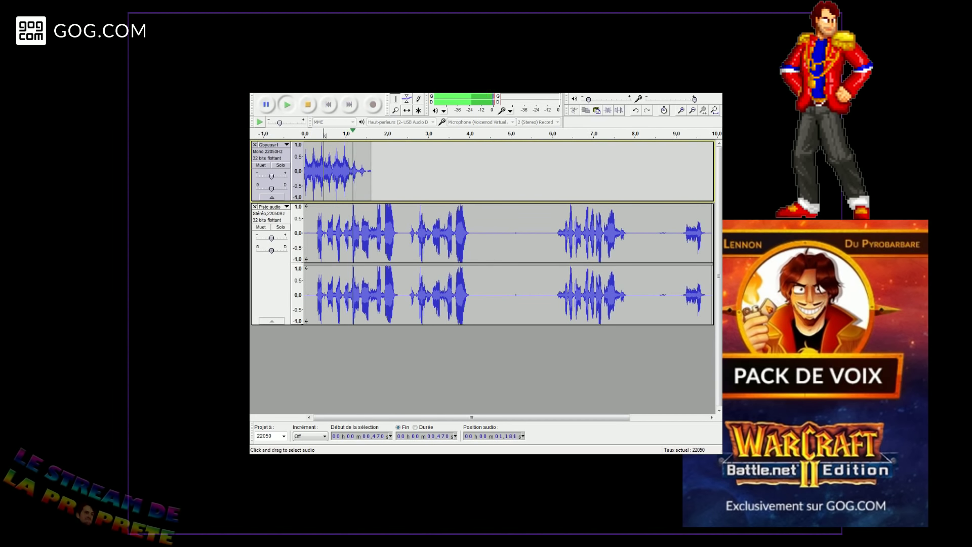
key("space")
left_click(298, 107)
left_click(309, 108)
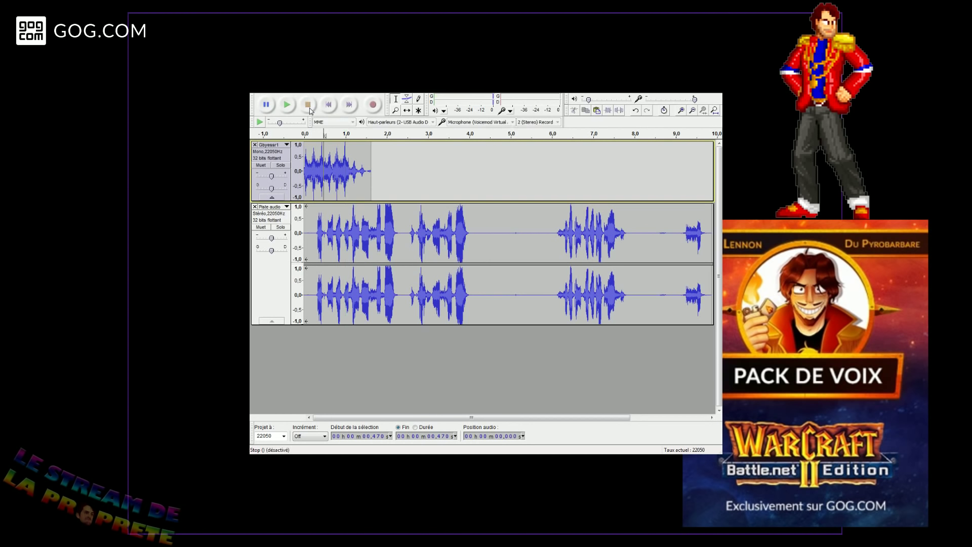
left_click(287, 106)
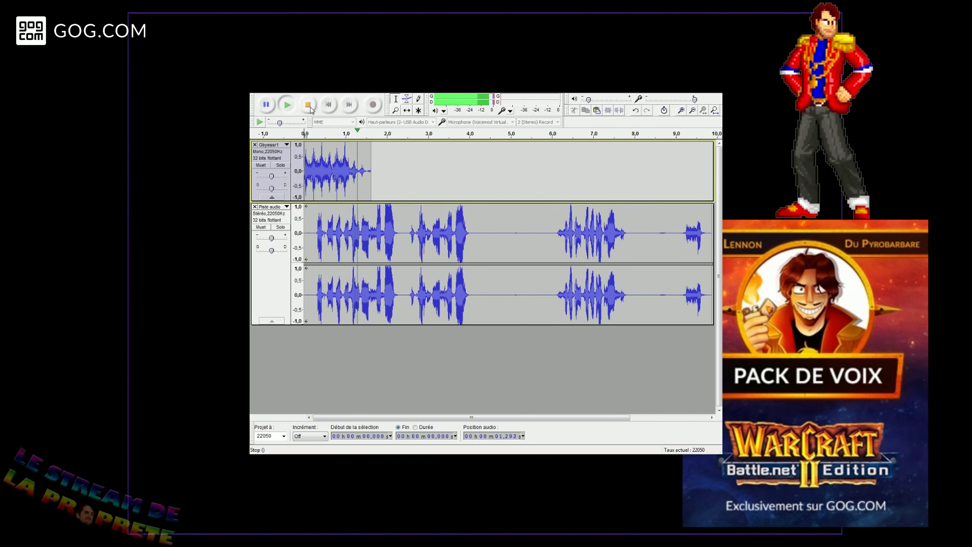
left_click(310, 109)
- Undo the 0.4 s paste in Gbyessr1 while keeping the recorded voice take
key("ctrl+z")
key("ctrl+z")
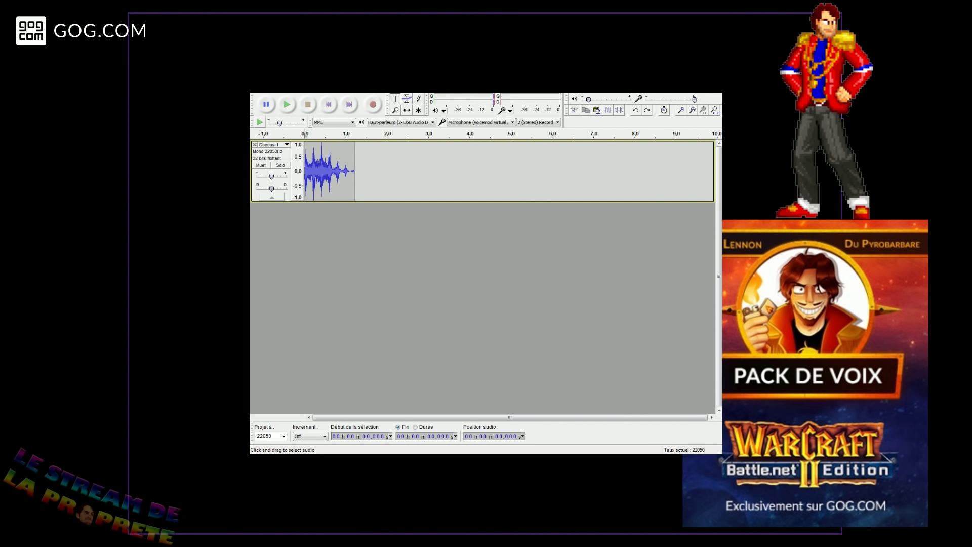
key("ctrl+y")
- Copy the first 0.63 s of Gbyessr1, paste it back into the clip, and play the result from about 0.15 s
left_click_drag(319, 167, 304, 167)
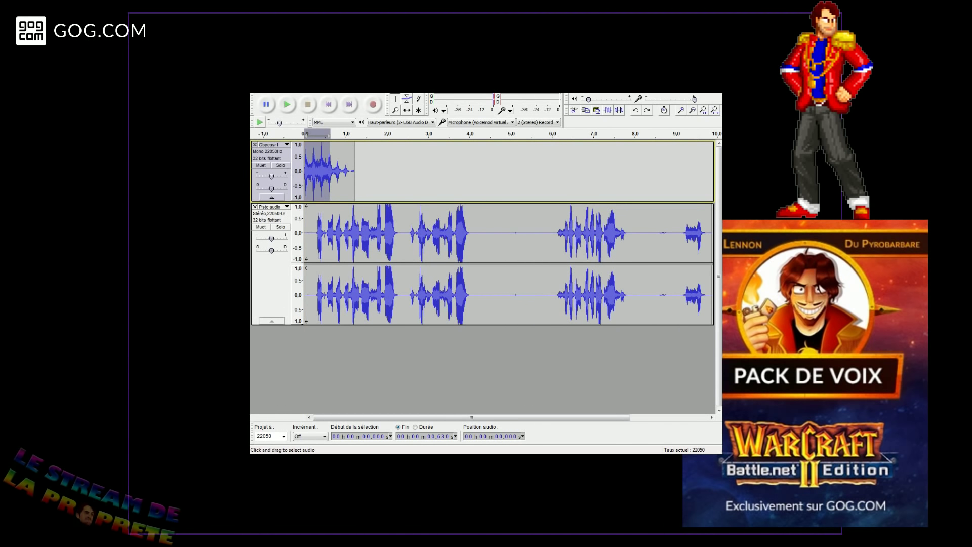
key("ctrl+c")
left_click(328, 167)
key("ctrl+v")
left_click(311, 166)
key("space")
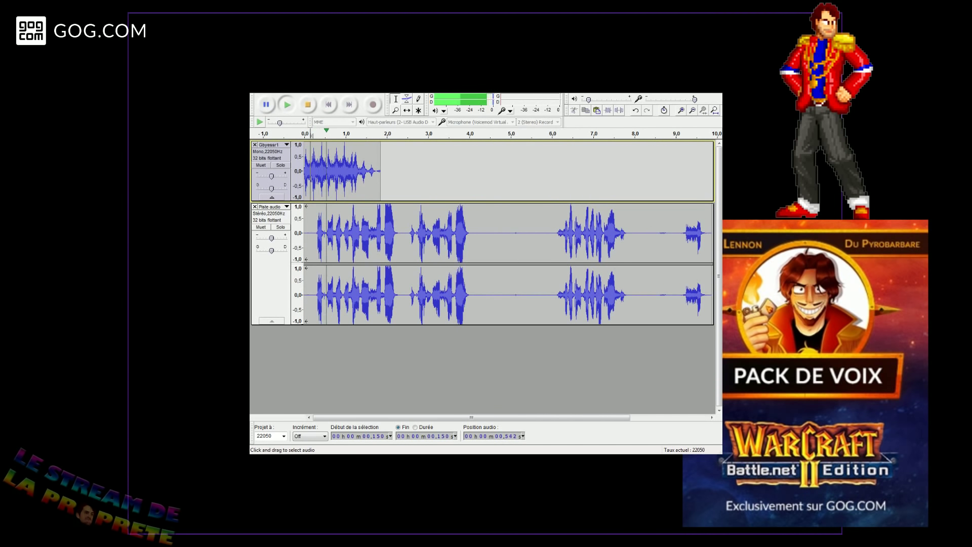
key("space")
- Return to the start of the track and undo the paste of the 0.63 s section
left_click(305, 134)
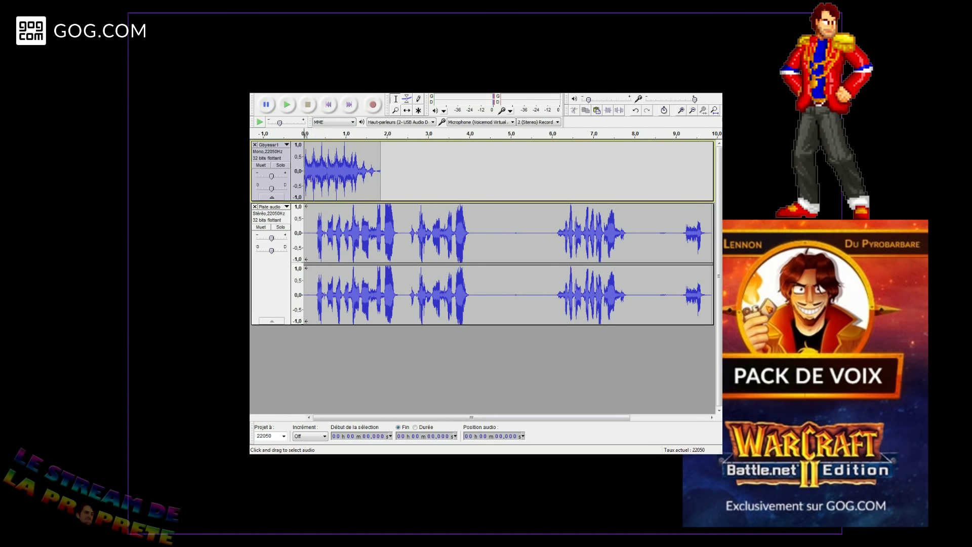
left_click(328, 134)
key("ctrl+z")
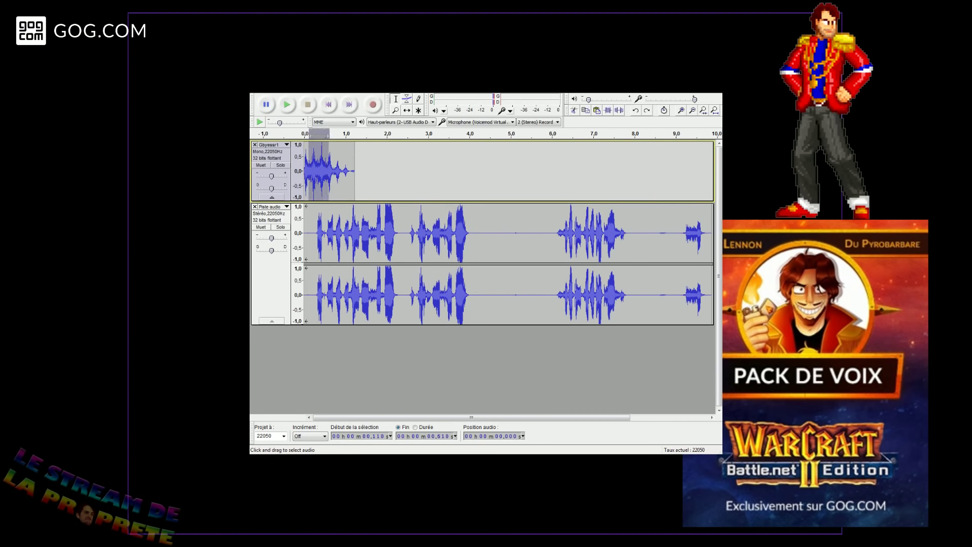
- Paste a 0.62 s section of Gbyessr1 repeatedly to extend the track to about 4.3 s, and play it from about 0.95 s
key("ctrl+z")
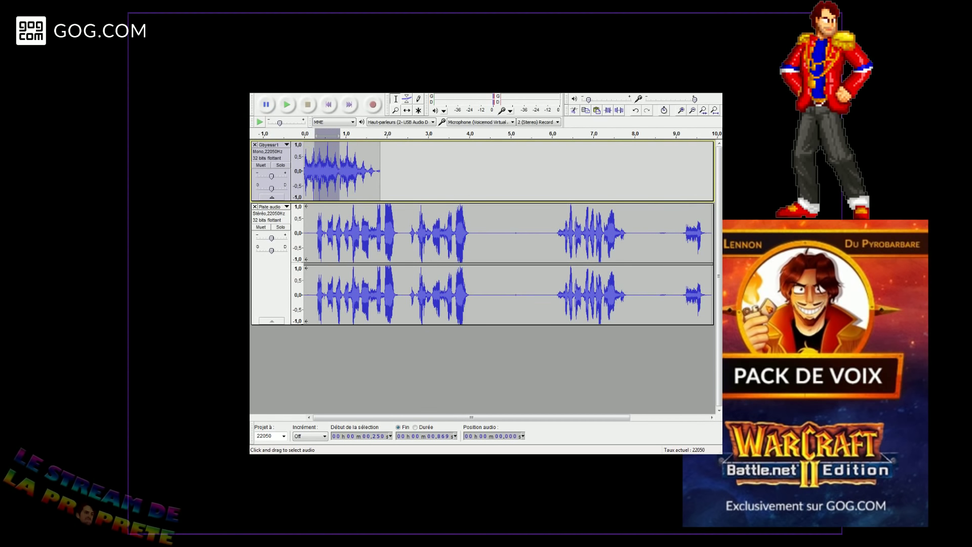
key("ctrl+v")
key("ctrl+v")
key("ctrl+v")
key("ctrl+v")
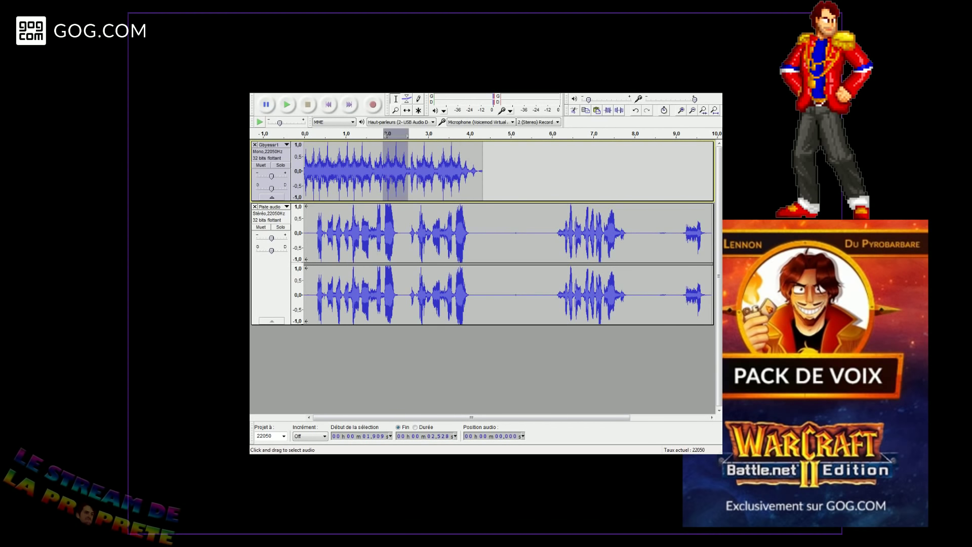
left_click(344, 133)
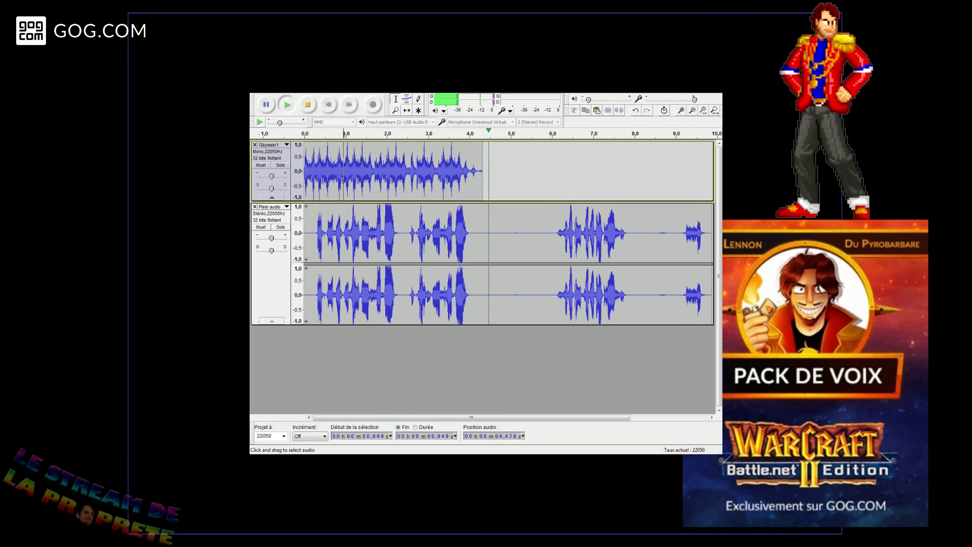
- Lower the gain of the Gbyessr1 track slightly and audition it with the recorded take from the start
left_click_drag(274, 177, 269, 177)
left_click(330, 105)
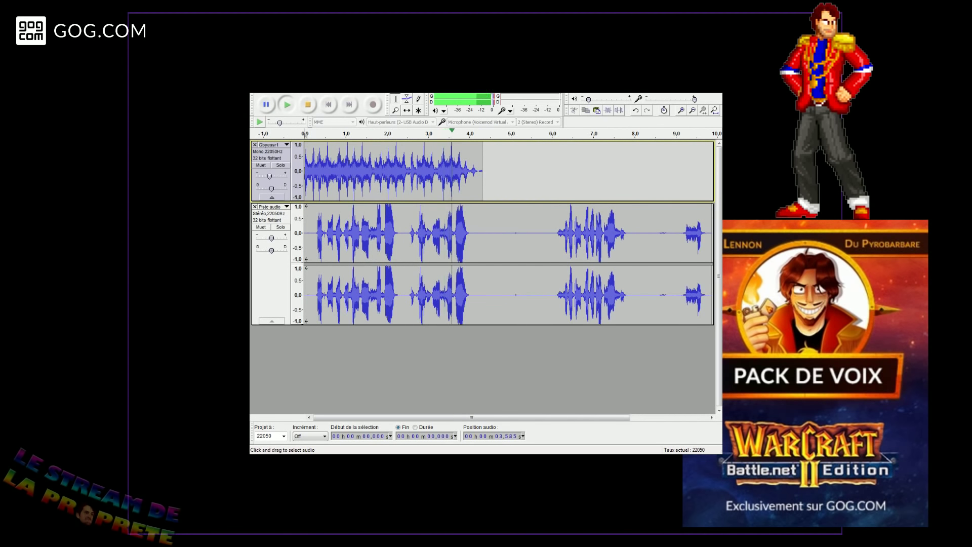
left_click(308, 105)
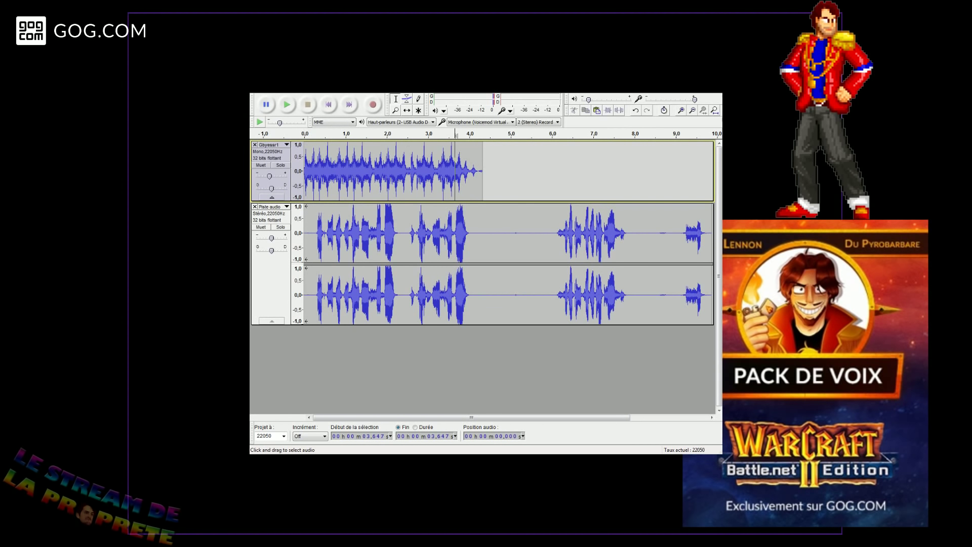
- Copy about the first 3.65 s of Gbyessr1, try pasting it at about 3.67 s, audition the join and undo the paste
left_click_drag(304, 169, 455, 169)
key("ctrl+c")
left_click(456, 169)
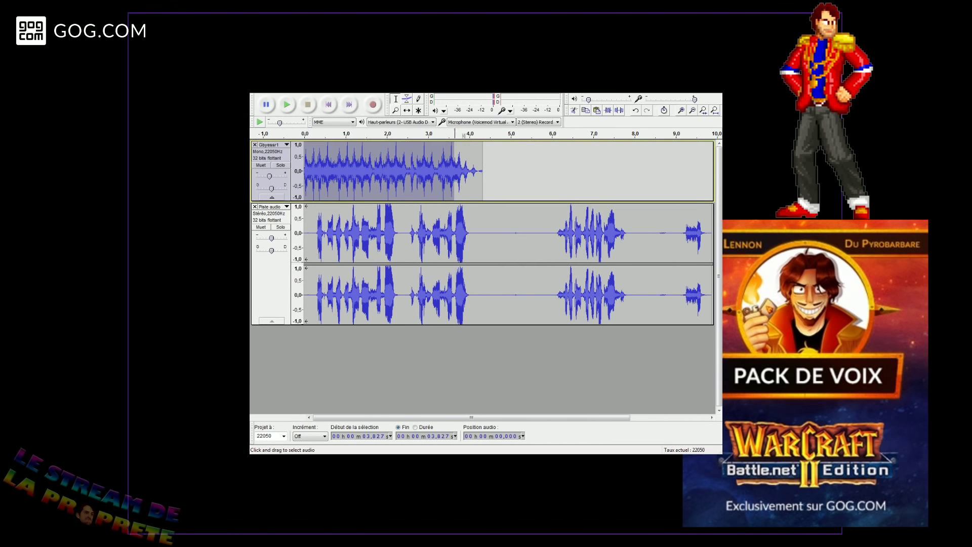
key("ctrl+v")
left_click(429, 169)
key("space")
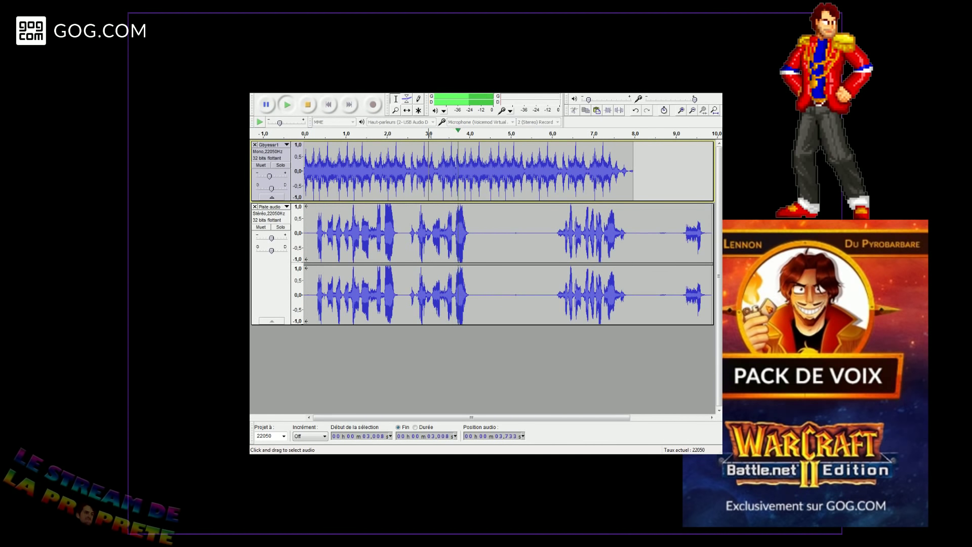
key("space")
key("ctrl+z")
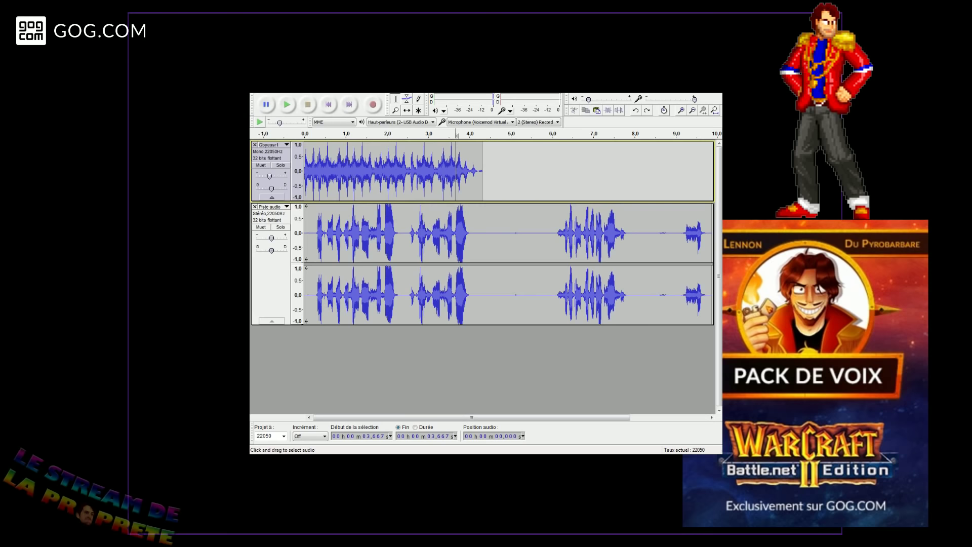
- Try pasting the copied section at about 3.45 s in Gbyessr1, audition it from about 3.09 s and undo the paste
left_click(447, 171)
key("ctrl+v")
left_click(432, 172)
key("space")
key("space")
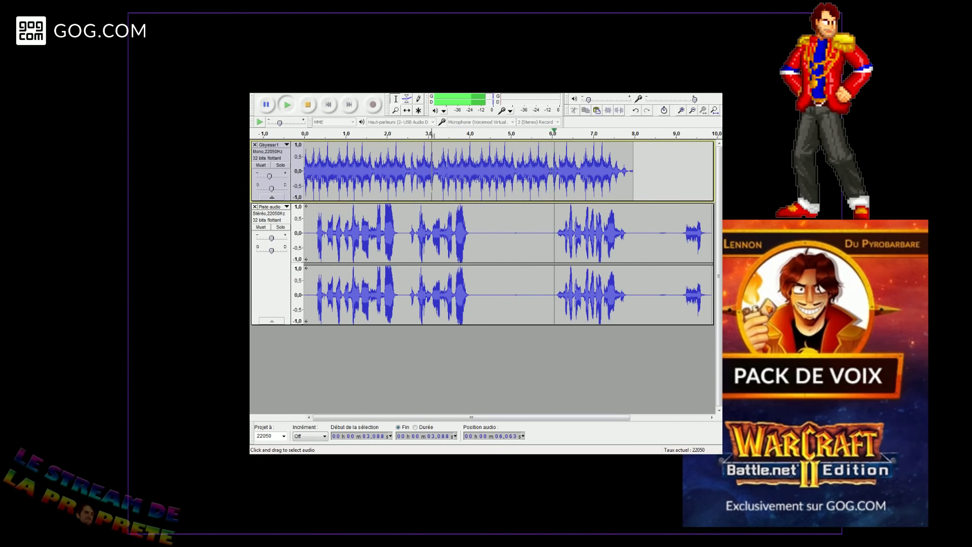
key("space")
key("ctrl+z")
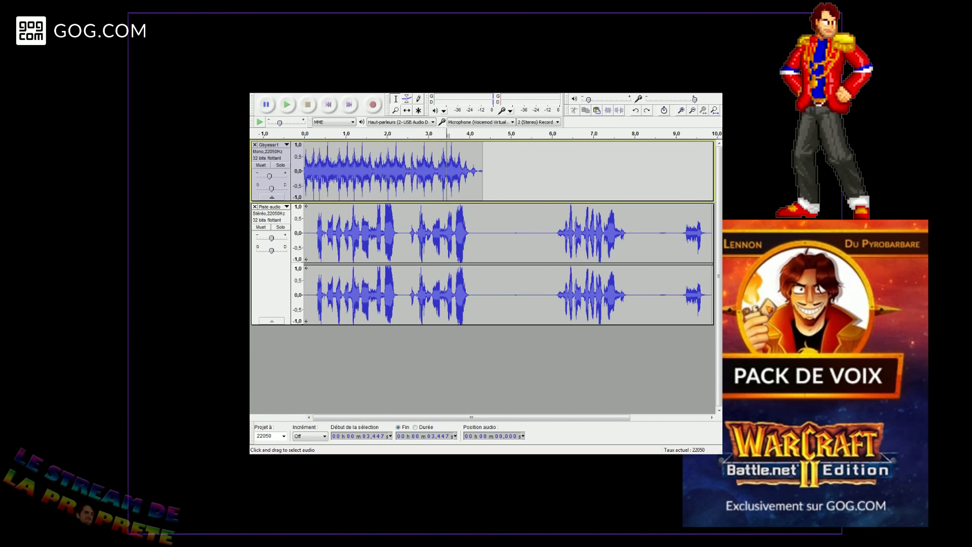
- Undo the gain and looping edits back to the original short Gbyessr1 clip, and redo the recorded take
key("ctrl+z")
key("ctrl+z")
key("ctrl+z")
key("ctrl+z")
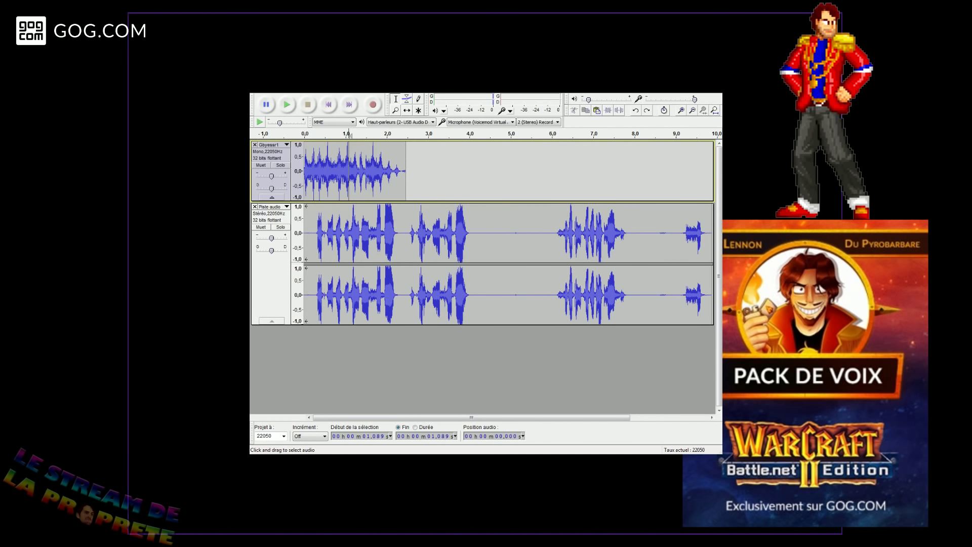
key("ctrl+z")
key("ctrl+z")
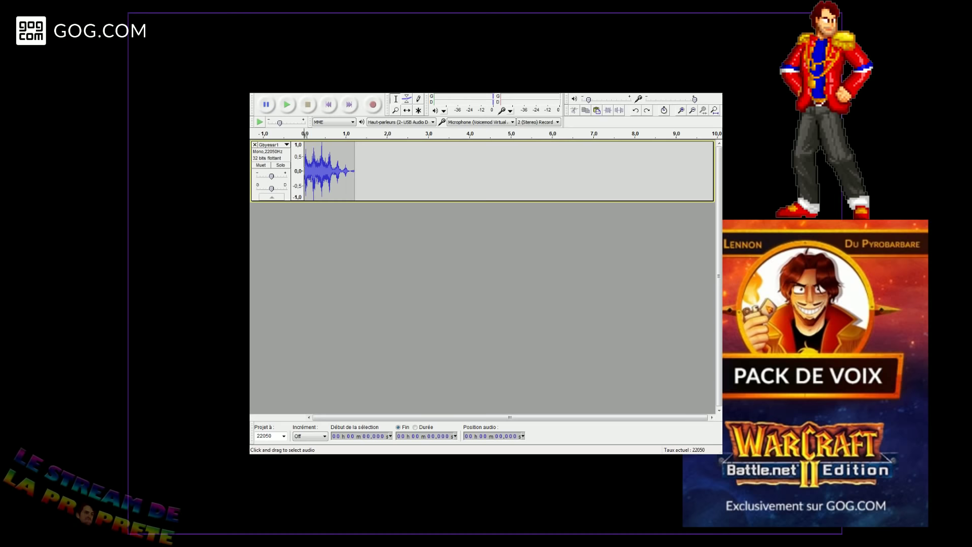
key("ctrl+y")
- Select the Gbyessr1 clip back to the track start and duplicate it onto a new track
left_click(360, 163)
left_click(355, 163)
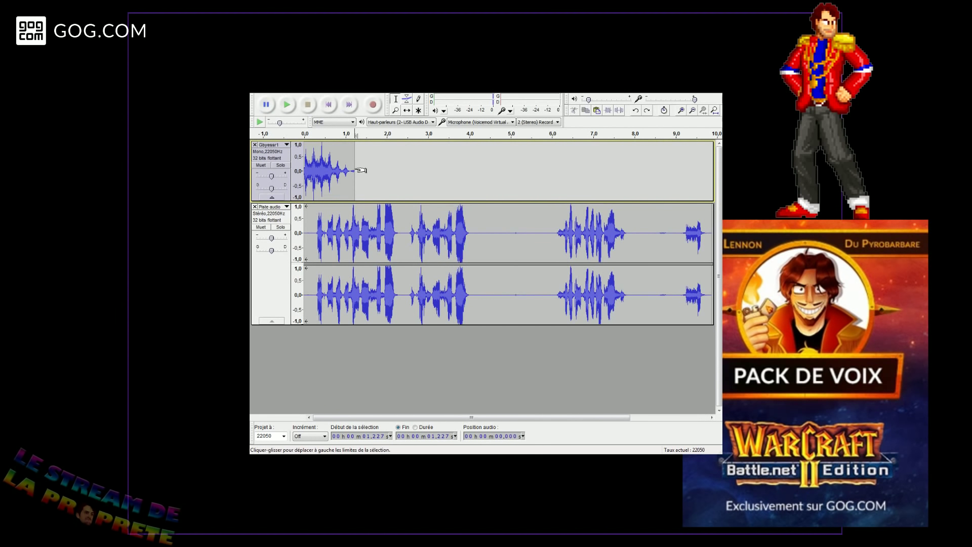
key("shift+Home")
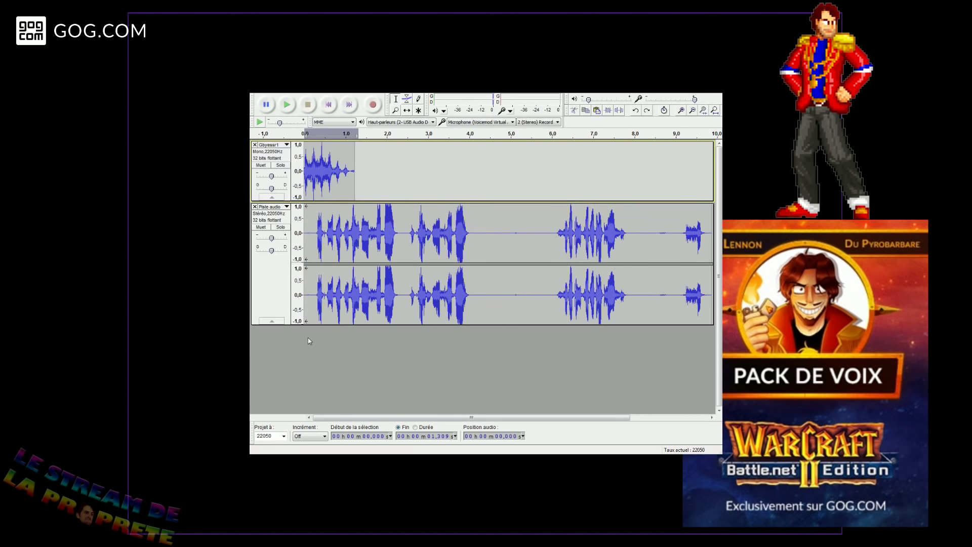
key("ctrl+d")
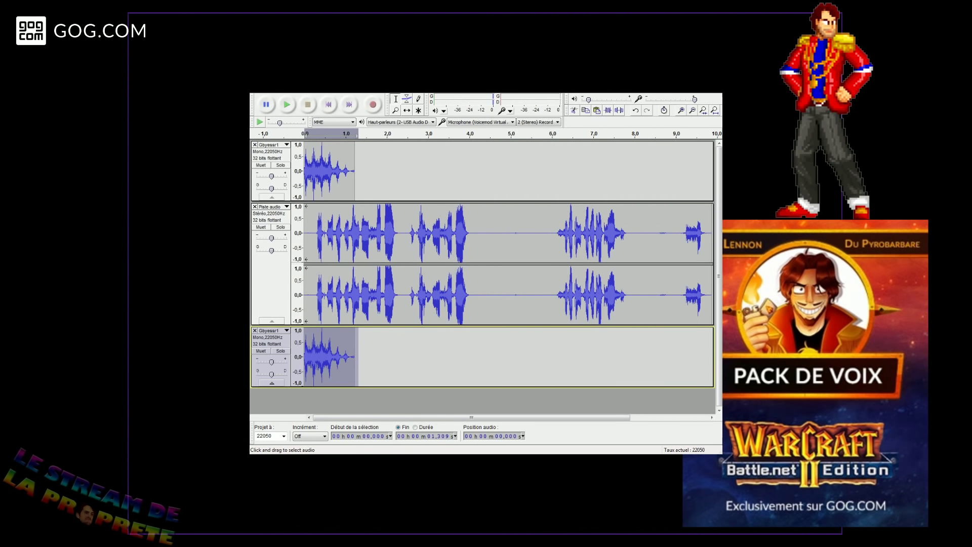
- Apply the Inverser effect to the duplicated Gbyessr1 clip and audition that track in solo
left_click_drag(363, 357, 304, 356)
left_click(393, 92)
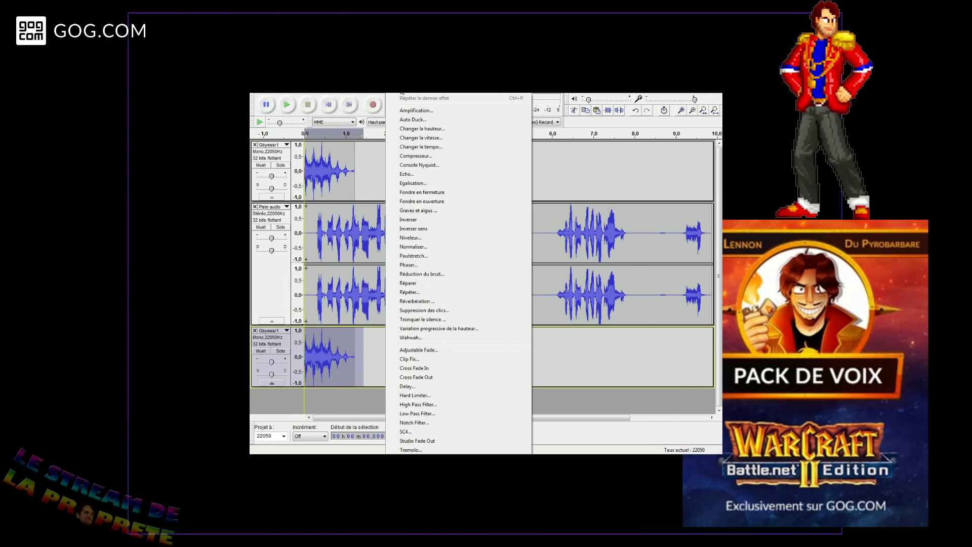
left_click(430, 221)
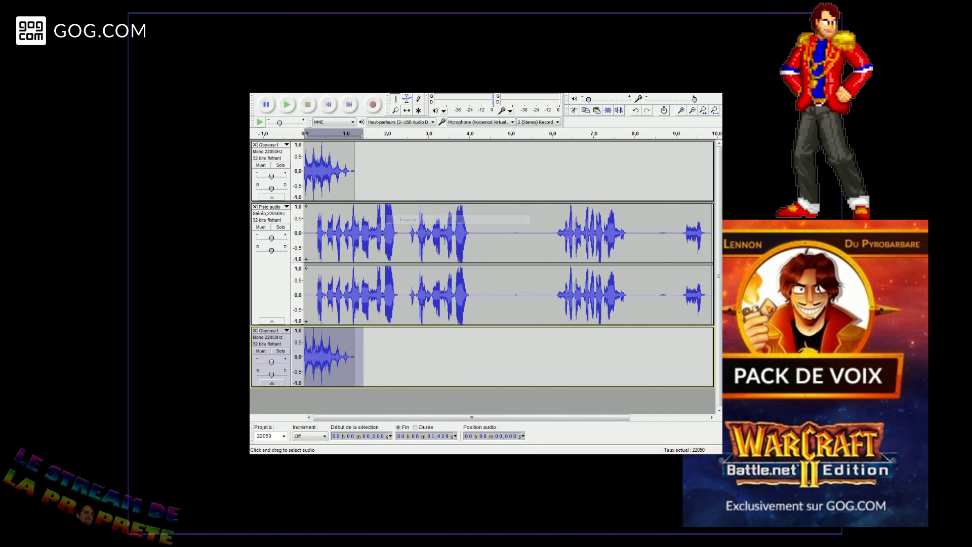
left_click(292, 108)
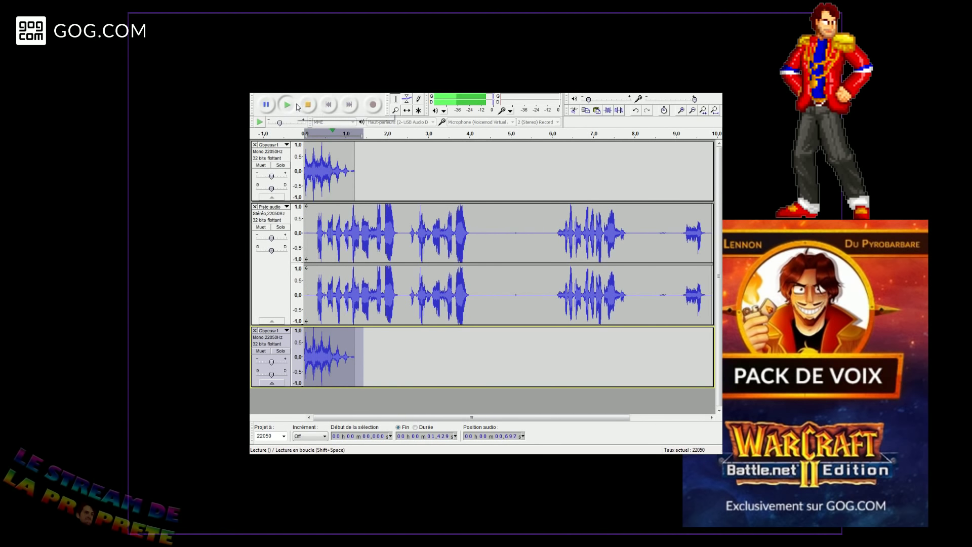
left_click(282, 356)
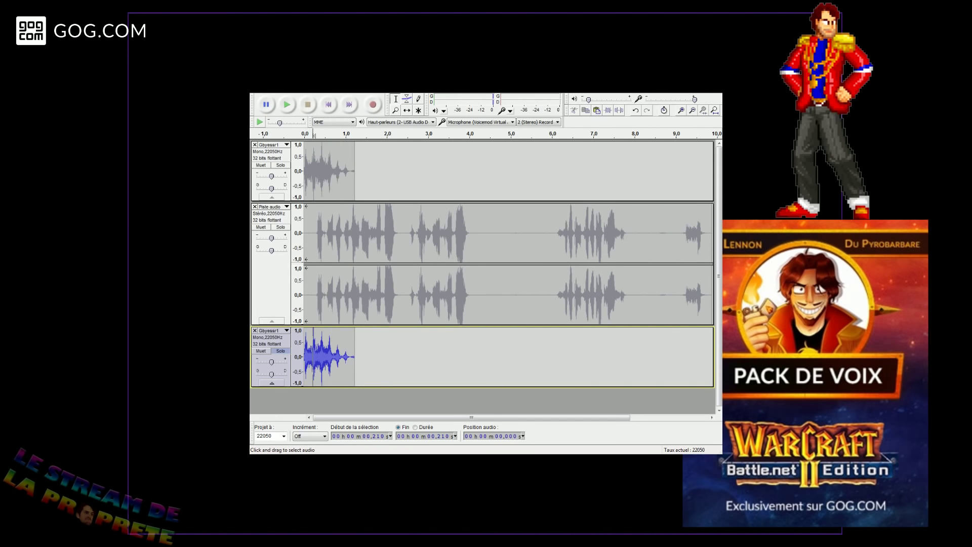
left_click(299, 108)
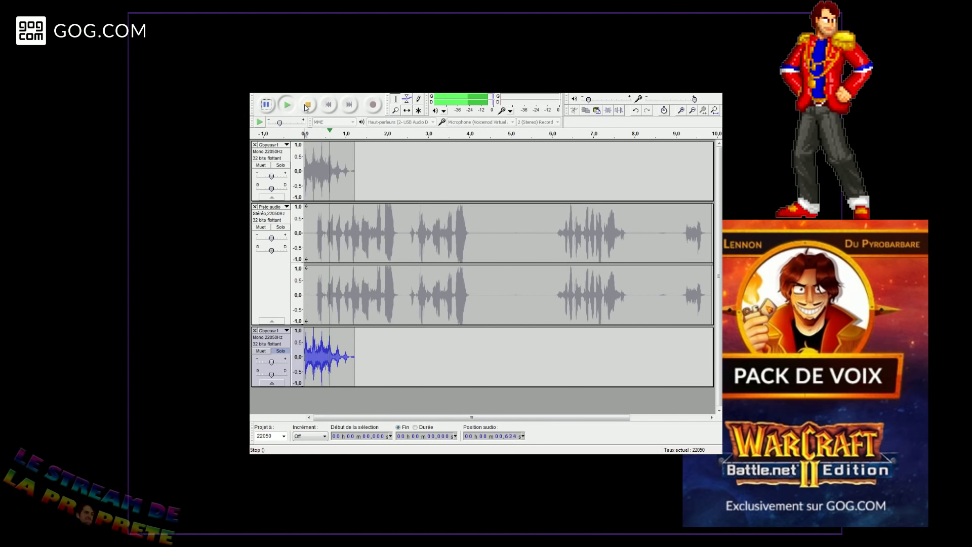
left_click(306, 107)
- Try the Inverser sens effect across all tracks and undo it
left_click(344, 94)
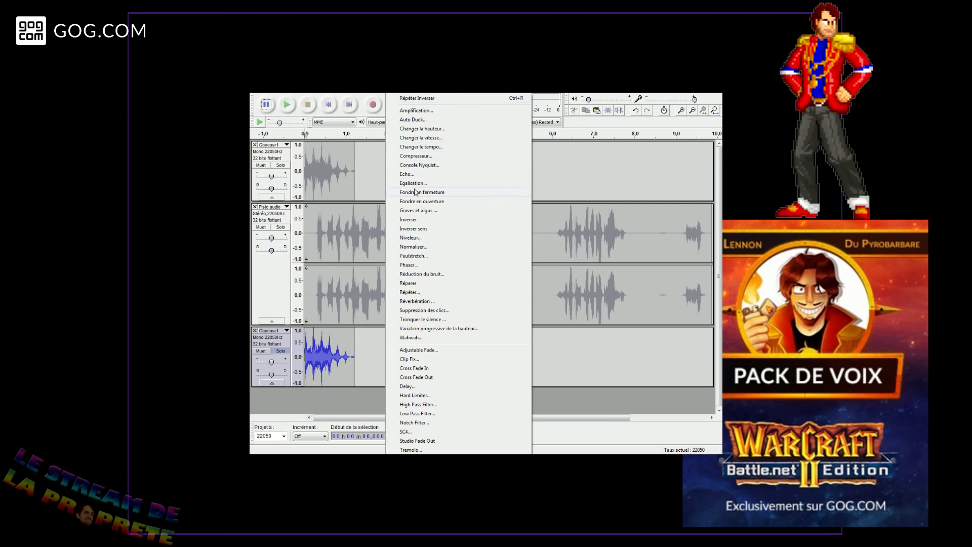
left_click(422, 229)
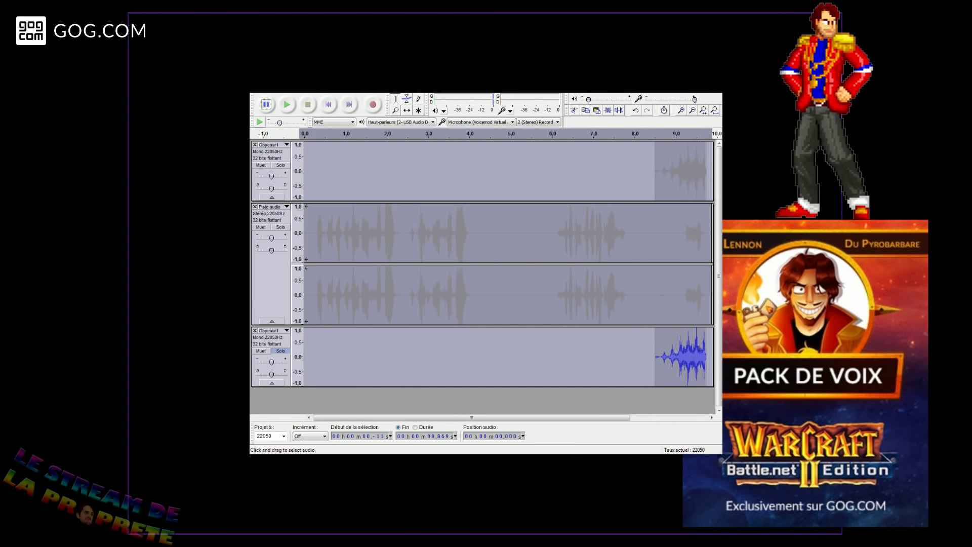
key("ctrl+z")
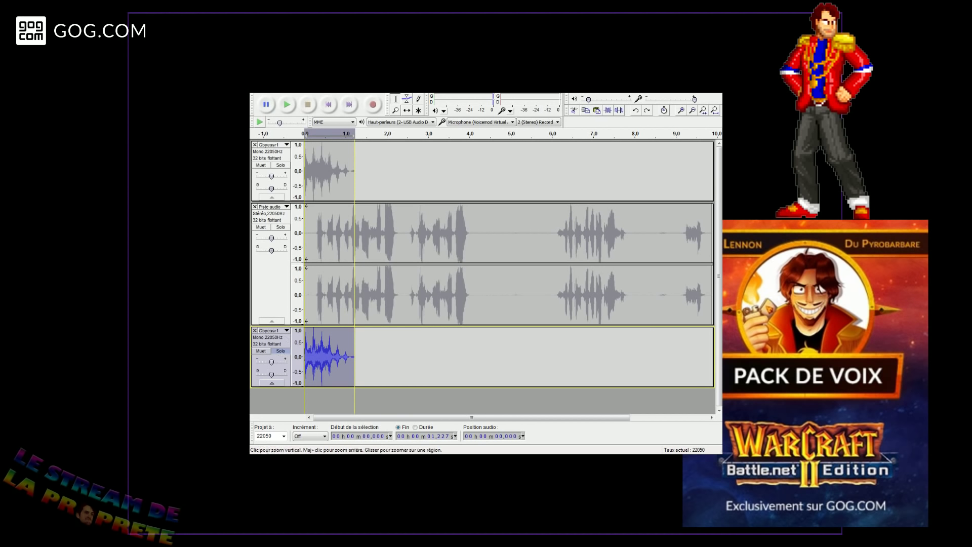
- Reverse only the duplicated Gbyessr1 clip with Inverser sens and audition it from about 0.16 s
left_click(366, 93)
mouse_move(395, 94)
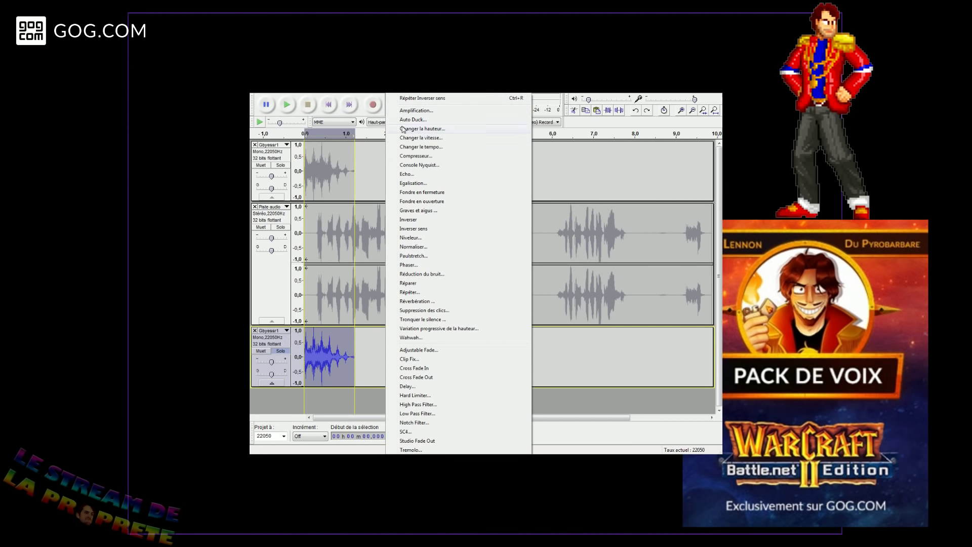
left_click(426, 228)
left_click(311, 358)
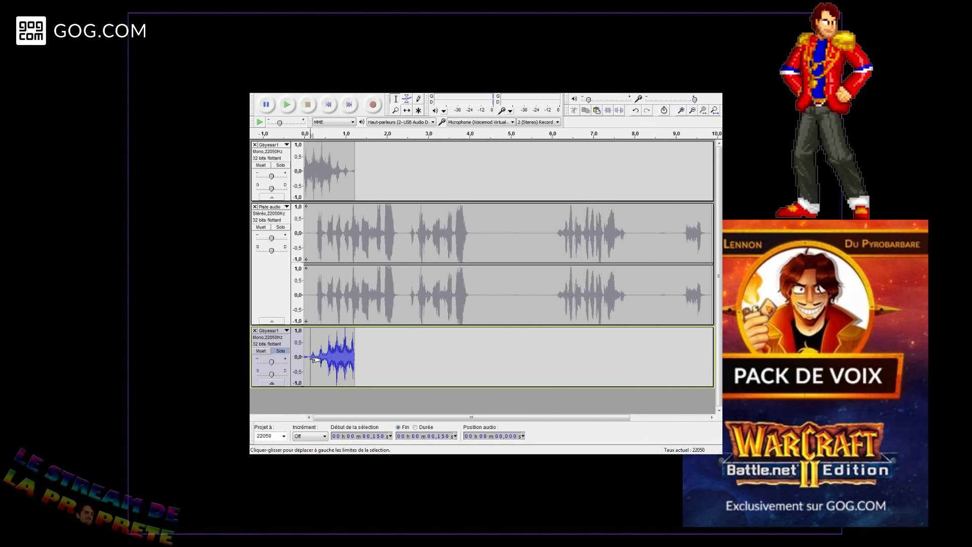
key("space")
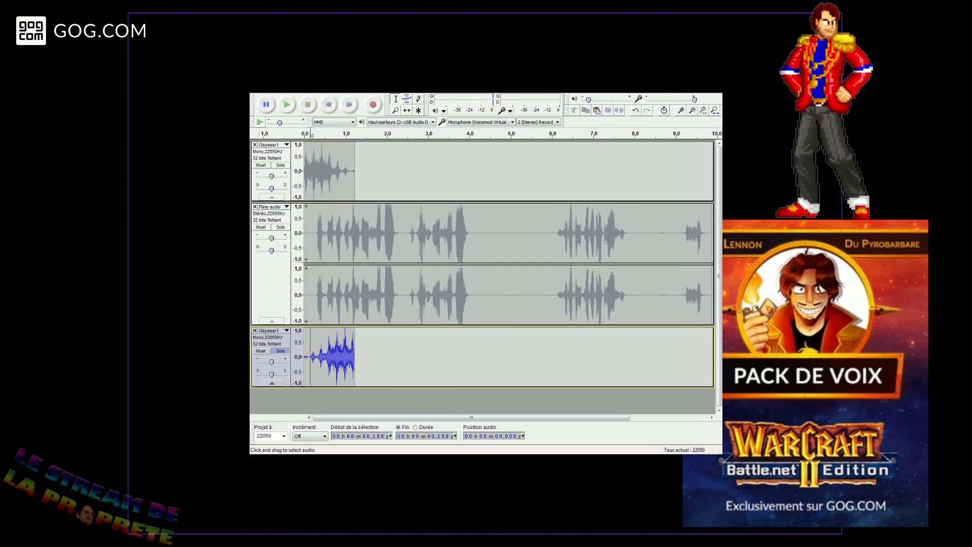
- Try pasting the reversed clip onto the end of the original Gbyessr1 clip at about 1.23 s, and undo the paste
left_click(291, 357)
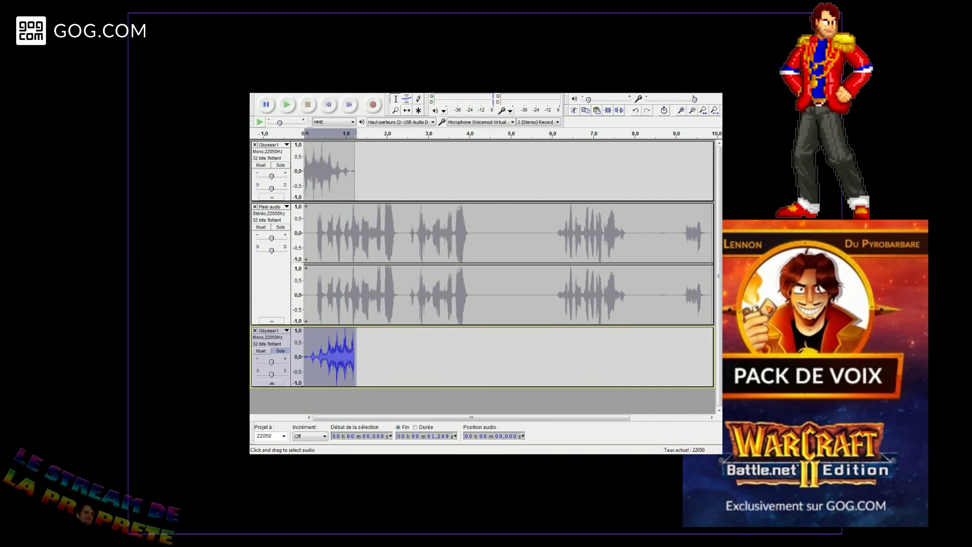
left_click(355, 171)
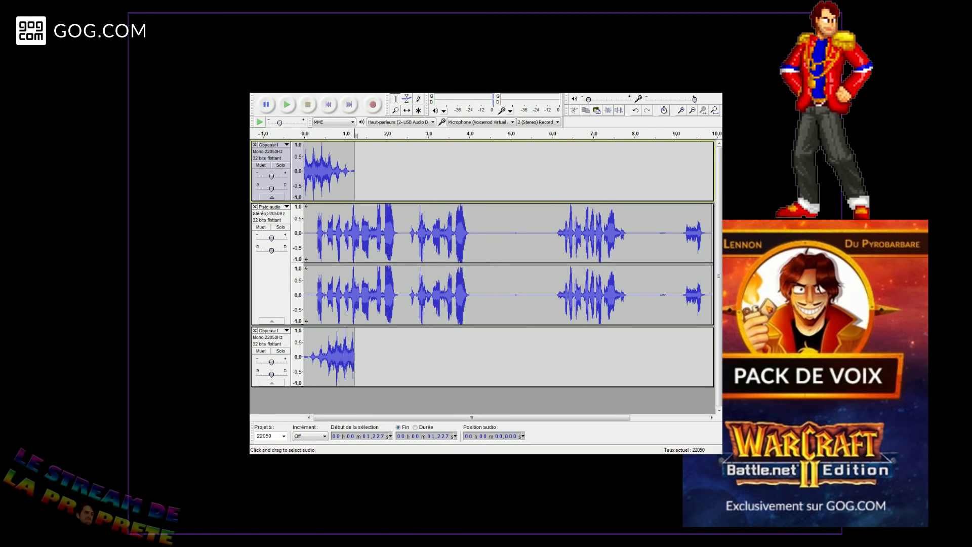
key("ctrl+v")
left_click(341, 177)
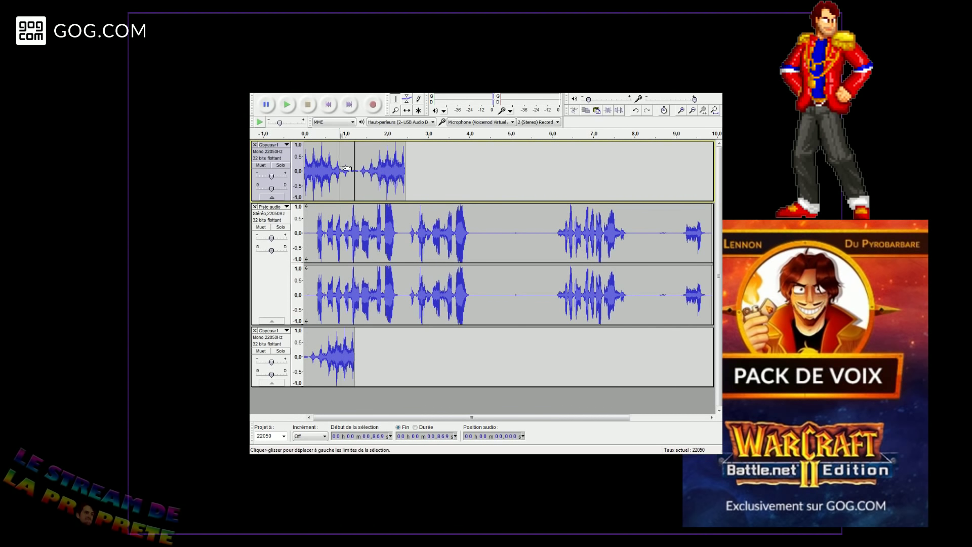
key("ctrl+z")
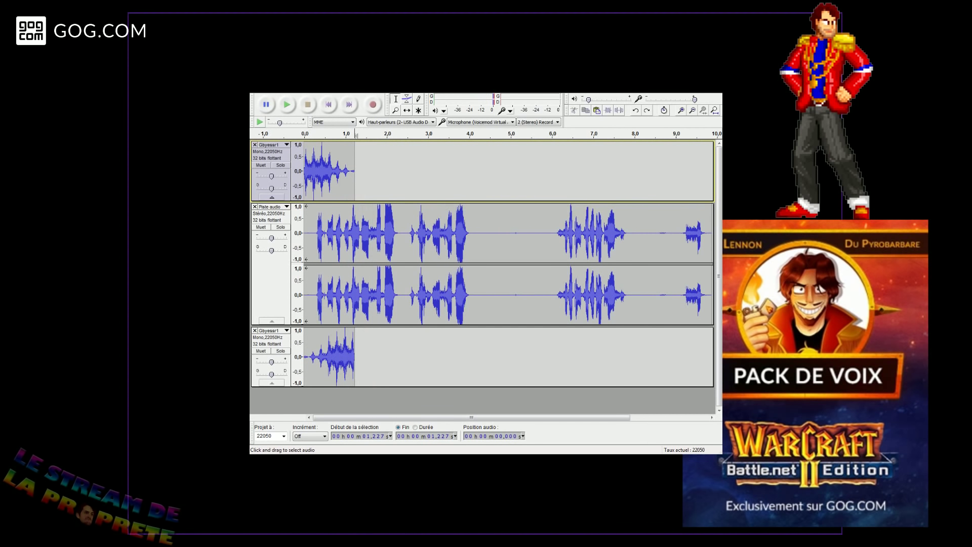
- Try inserting the reversed clip into the original Gbyessr1 clip at about 0.95 s, audition it and undo the paste
key("ctrl+y")
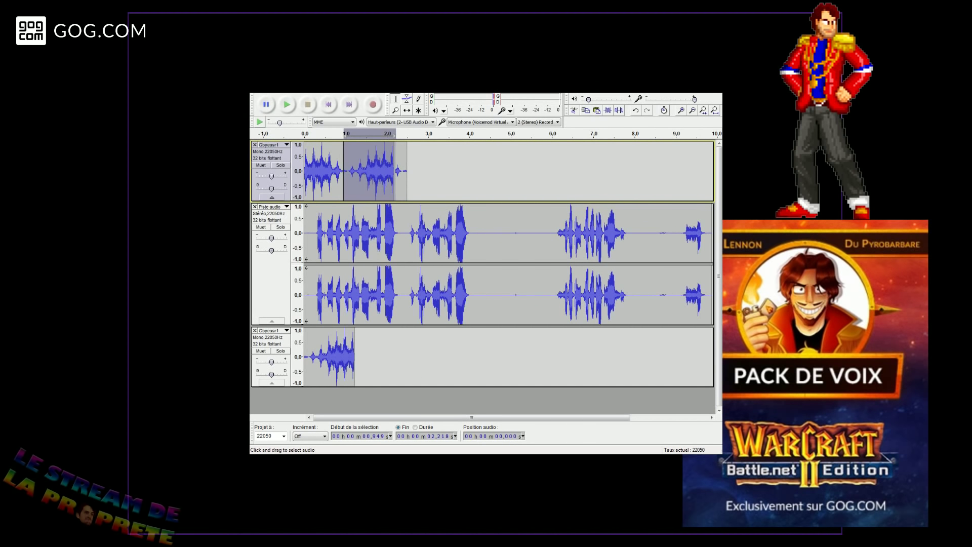
left_click(333, 186)
key("space")
key("space")
key("ctrl+z")
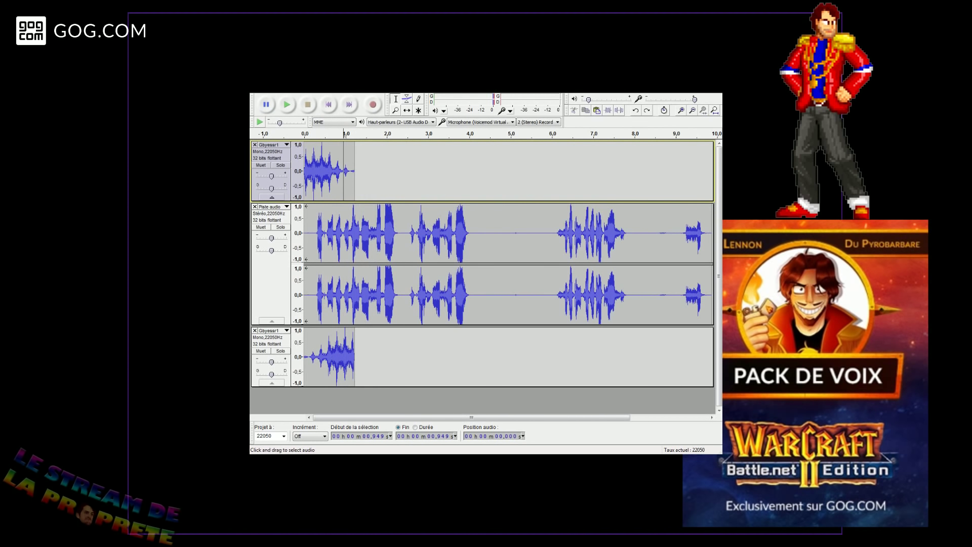
- Cut the reversed clip from its track, try it back at about 1.15 s, audition the overlap and undo that paste
left_click_drag(359, 365, 278, 364)
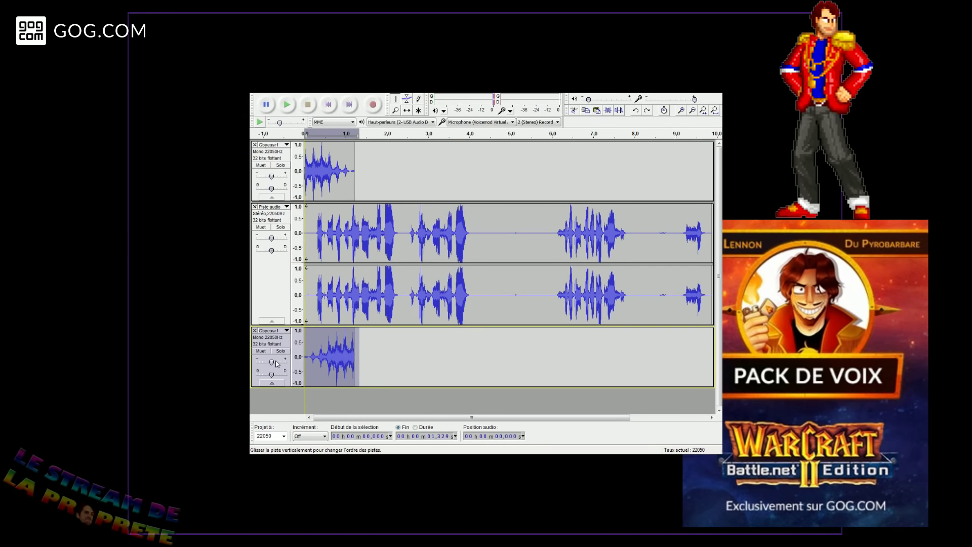
key("ctrl+x")
left_click(351, 355)
key("ctrl+v")
left_click(333, 357)
key("space")
key("space")
key("ctrl+z")
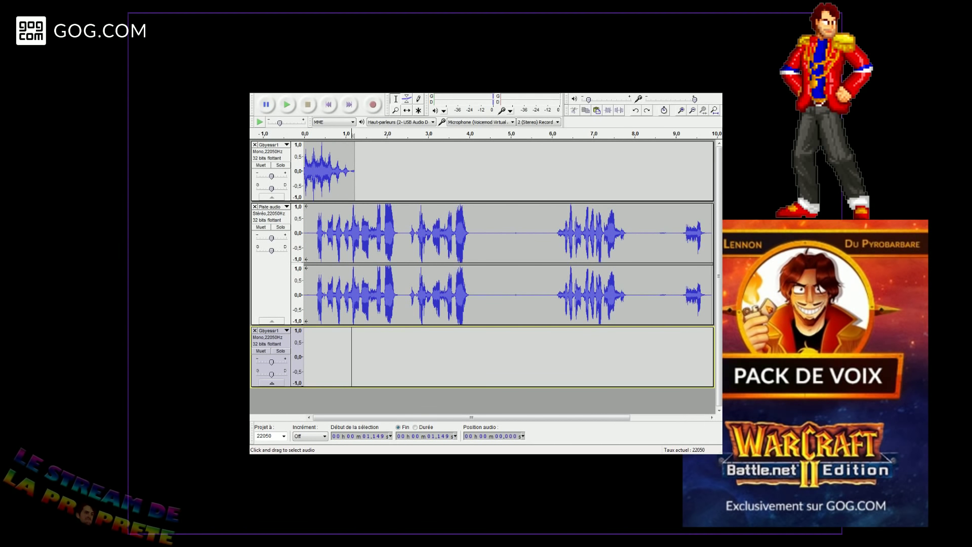
- Paste the reversed clip into the duplicate track at about 0.97 s and audition the overlap from about 0.77 s
left_click(345, 361)
key("ctrl+v")
left_click(335, 363)
key("space")
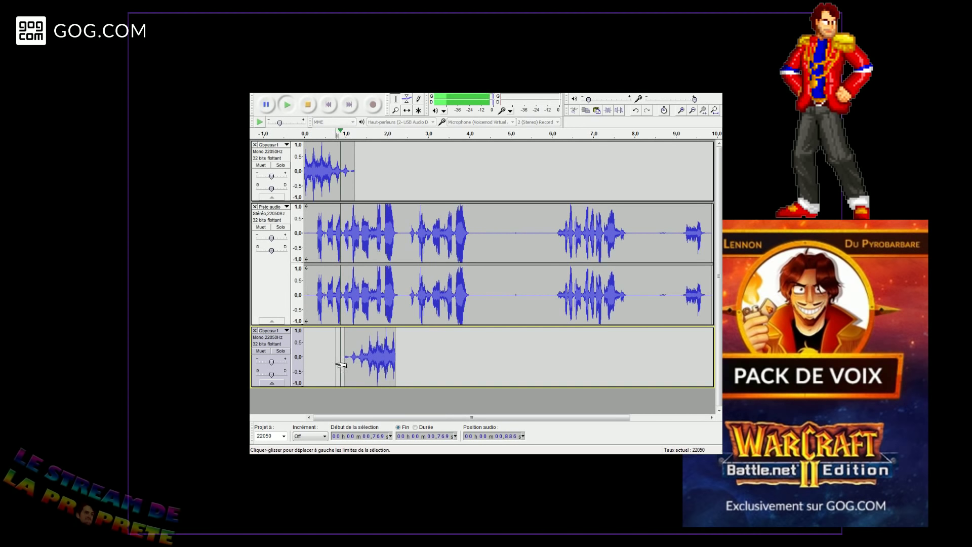
key("space")
- Paste two more copies of the reversed clip on the duplicate track, at about 3.35 s and 5.75 s
left_click(443, 361)
key("ctrl+v")
left_click(537, 357)
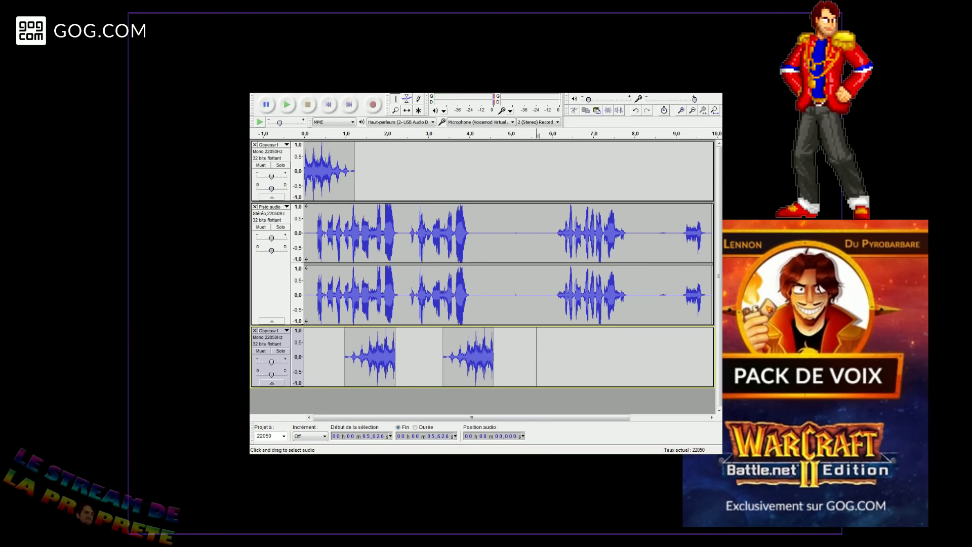
left_click(542, 357)
key("ctrl+v")
- Copy the original Gbyessr1 clip, paste it on its own track at about 2.13 s and 4.59 s, and play from about 0.22 s
left_click_drag(356, 171, 304, 171)
left_click(392, 171)
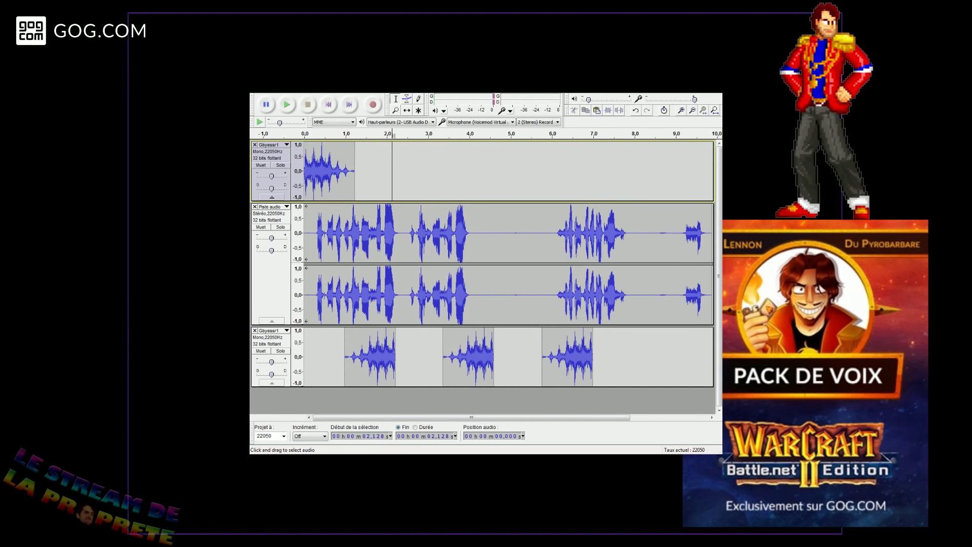
key("ctrl+v")
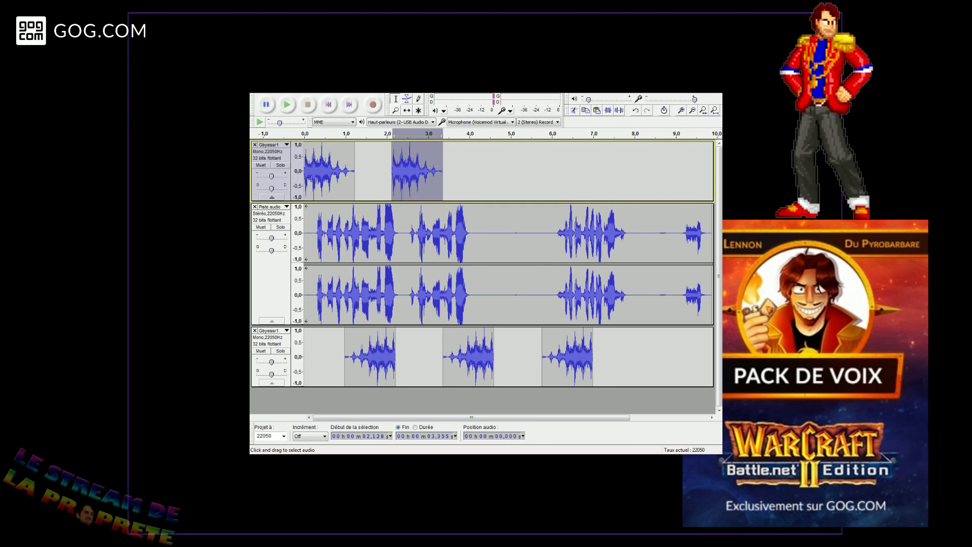
left_click(494, 171)
key("ctrl+v")
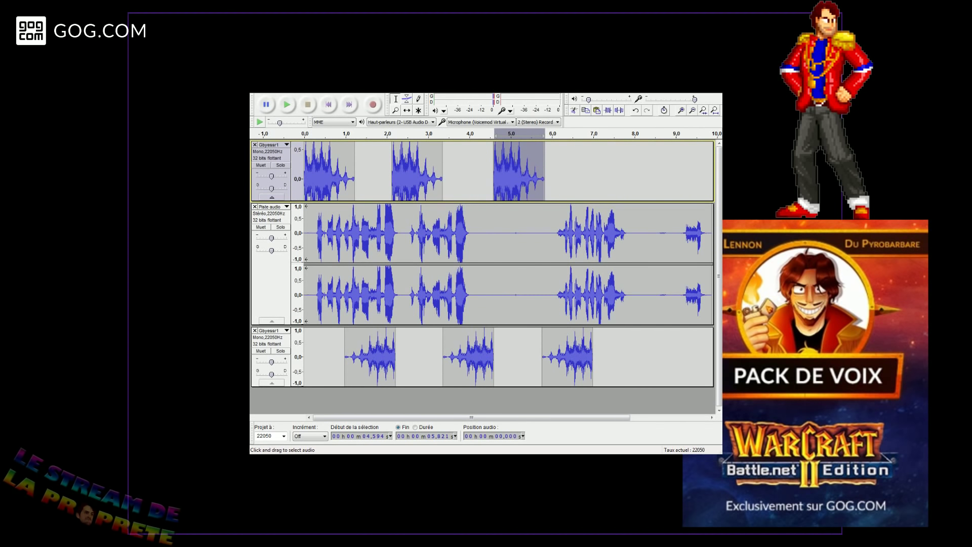
left_click(314, 170)
key("space")
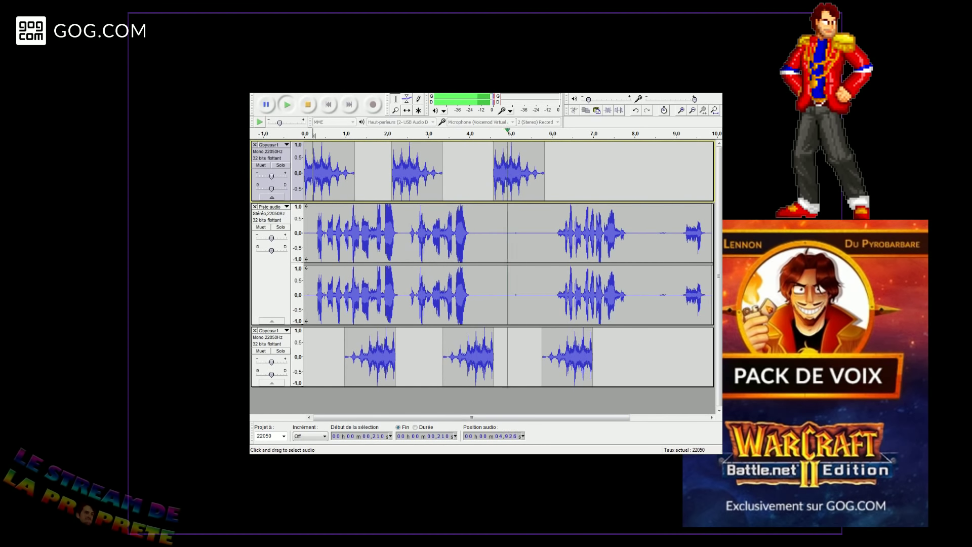
- Shift the third forward Gbyessr1 clip slightly earlier on its track so it starts at about 4.55 s
double_click(500, 170)
key("Delete")
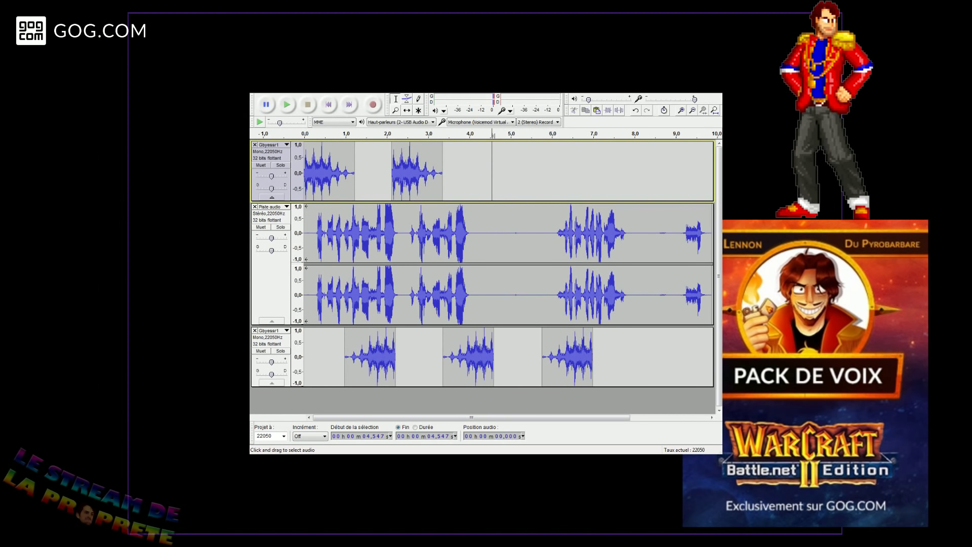
key("ctrl+z")
left_click_drag(535, 353, 598, 353)
key("space")
left_click(526, 354)
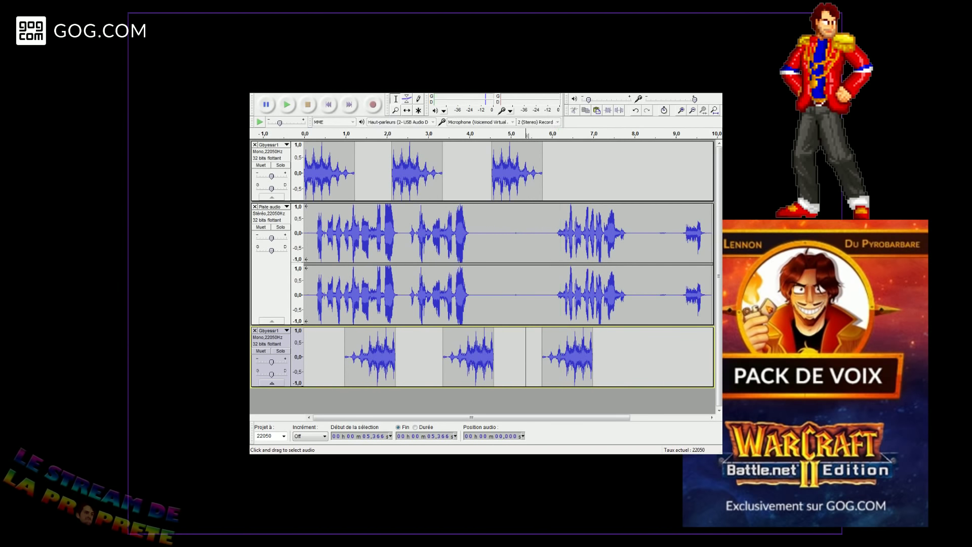
left_click_drag(534, 354, 602, 355)
key("Delete")
key("ctrl+z")
- Delete about 0.14 s of the gap before the third reversed clip and audition the overlap from about 5.09 s
left_click(514, 360)
key("space")
key("space")
left_click_drag(527, 358, 533, 358)
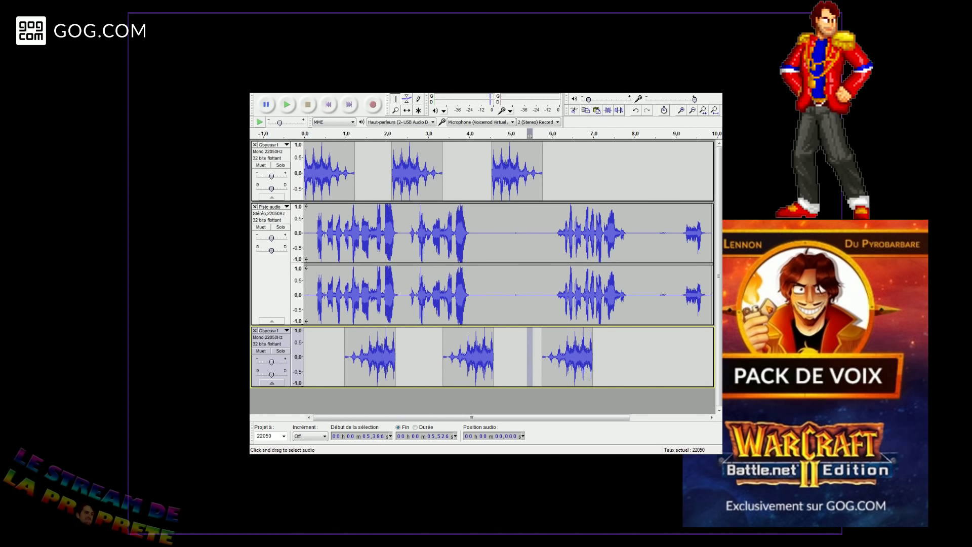
key("Delete")
left_click(514, 359)
key("space")
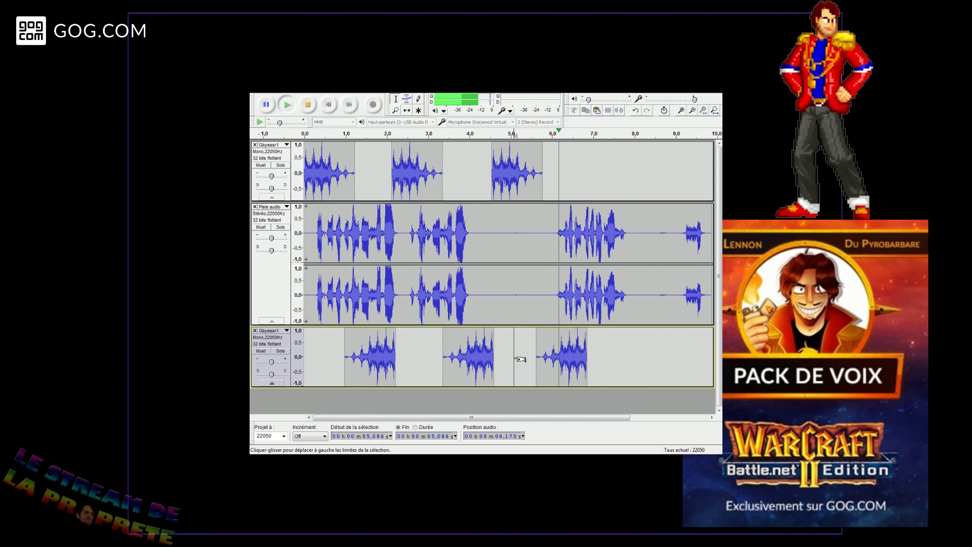
key("space")
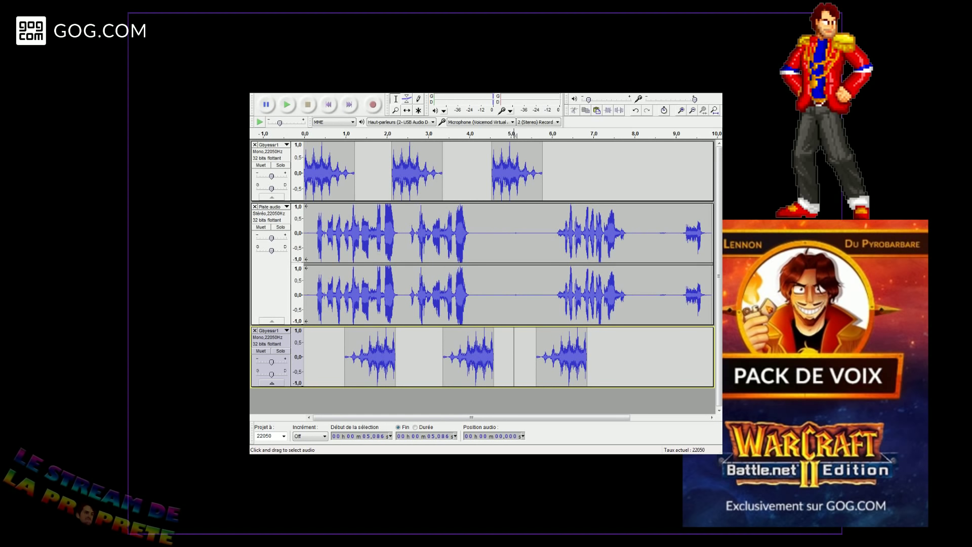
- Play the voice recording from about 1.75 s, then move its second phrase onto a new track
left_click(377, 233)
key("space")
key("space")
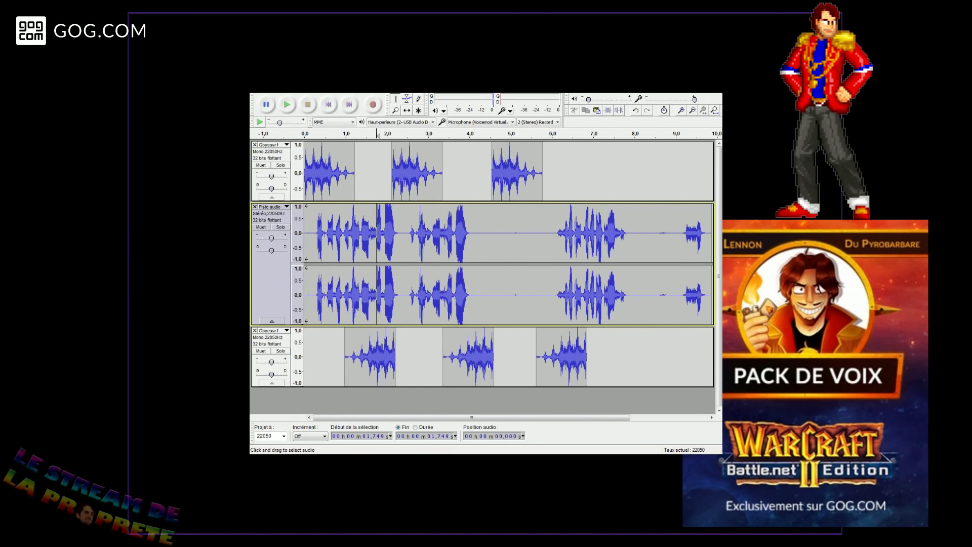
left_click_drag(405, 294, 477, 294)
key("Delete")
left_click(404, 400)
key("ctrl+v")
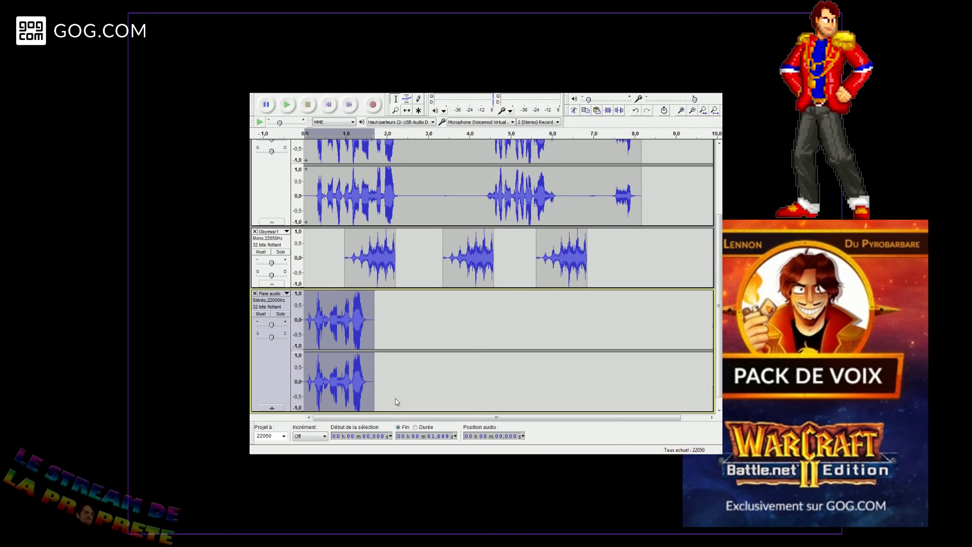
- Try the phrase at about 2.13 s on the new track, audition from about 1.73 s and take it out again
key("ctrl+z")
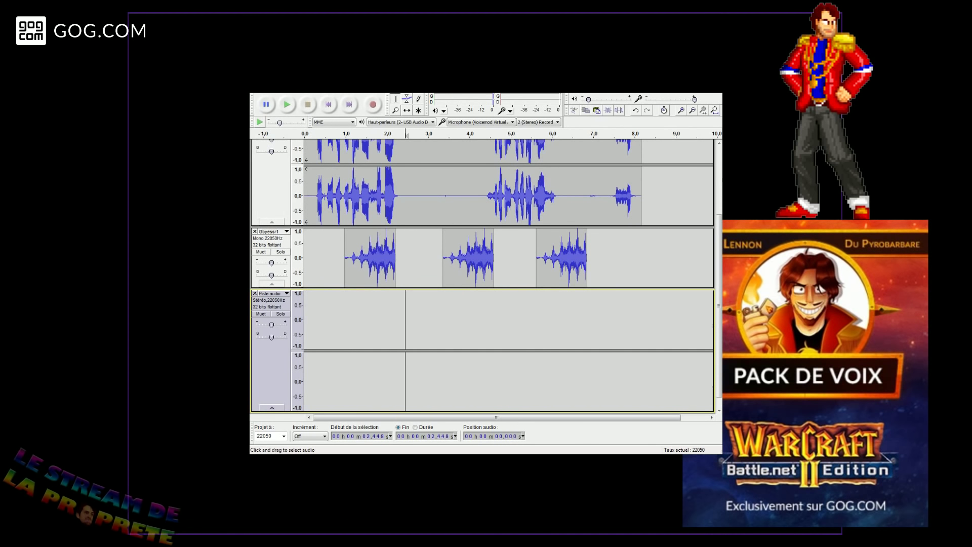
key("ctrl+v")
left_click(375, 324)
key("space")
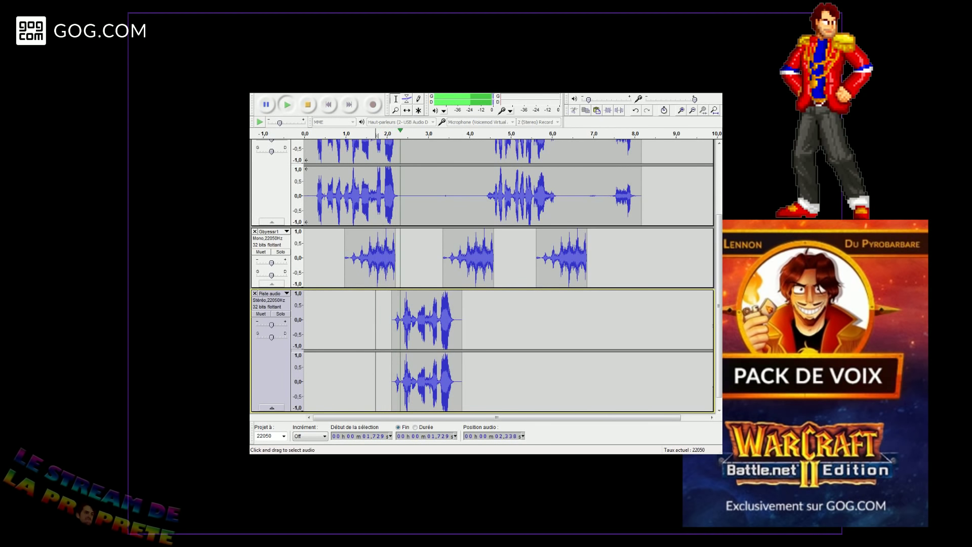
key("space")
key("ctrl+z")
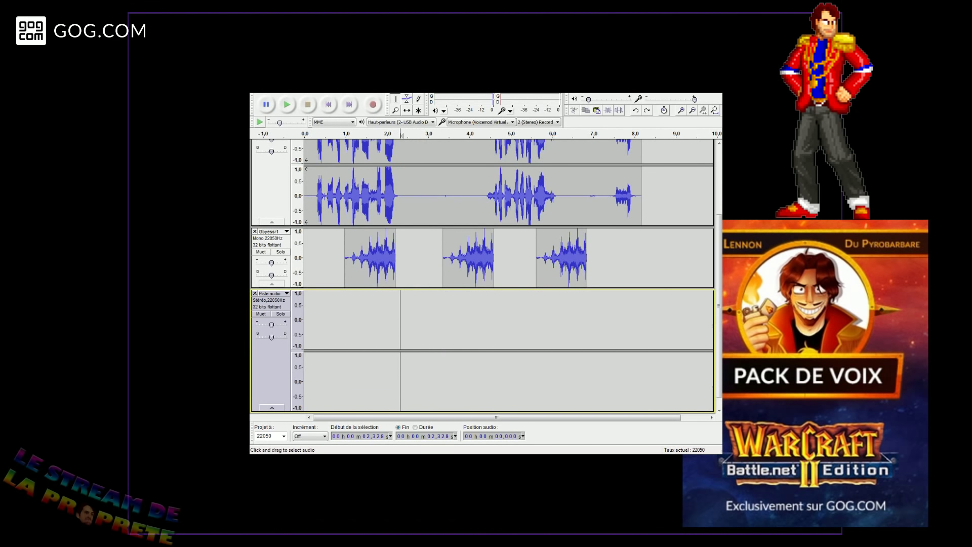
- Paste the phrase at about 2.33 s on the new track and audition the overlap from about 1.79 s and 2.07 s
key("ctrl+v")
left_click(377, 330)
key("space")
key("space")
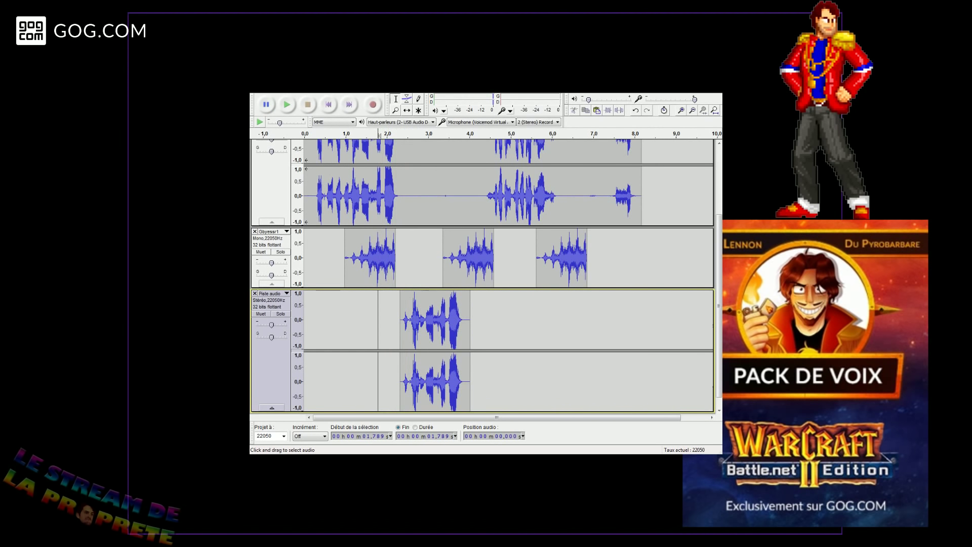
key("ctrl+z")
key("ctrl+v")
left_click(390, 326)
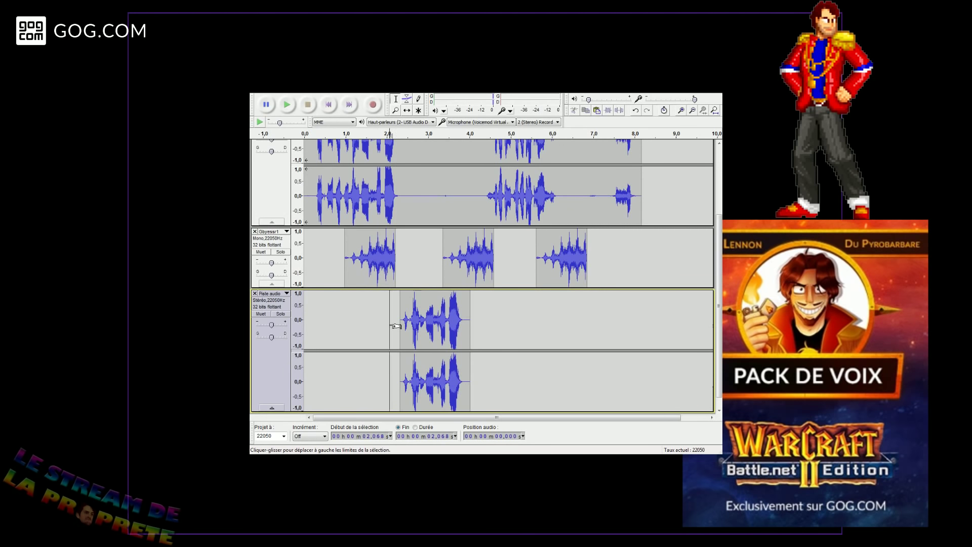
key("space")
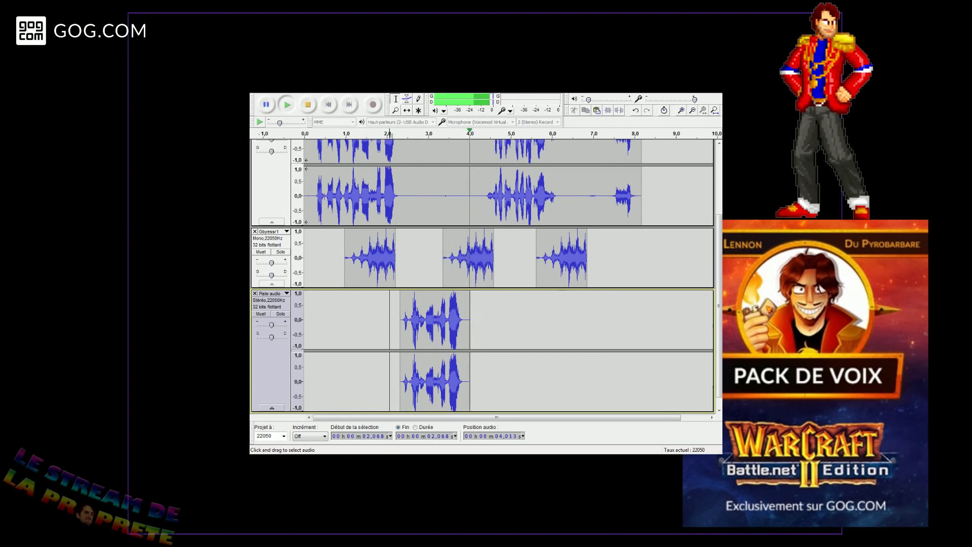
- Shorten the silence before the second remaining phrase in the original voice track and audition from about 3.05 s
scroll(395, 326, "up", 2)
key("space")
left_click_drag(484, 226, 465, 225)
key("Delete")
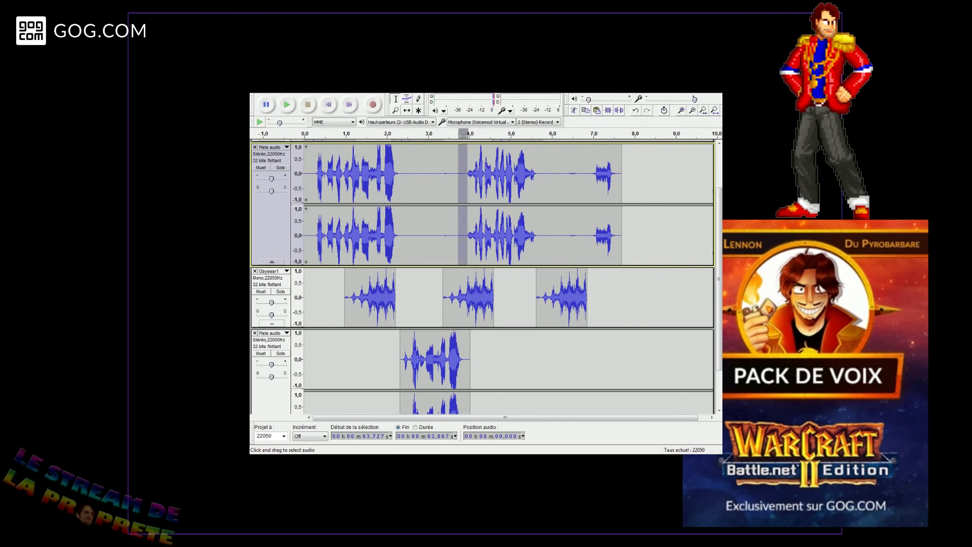
left_click_drag(452, 238, 460, 239)
key("Delete")
left_click(430, 241)
key("space")
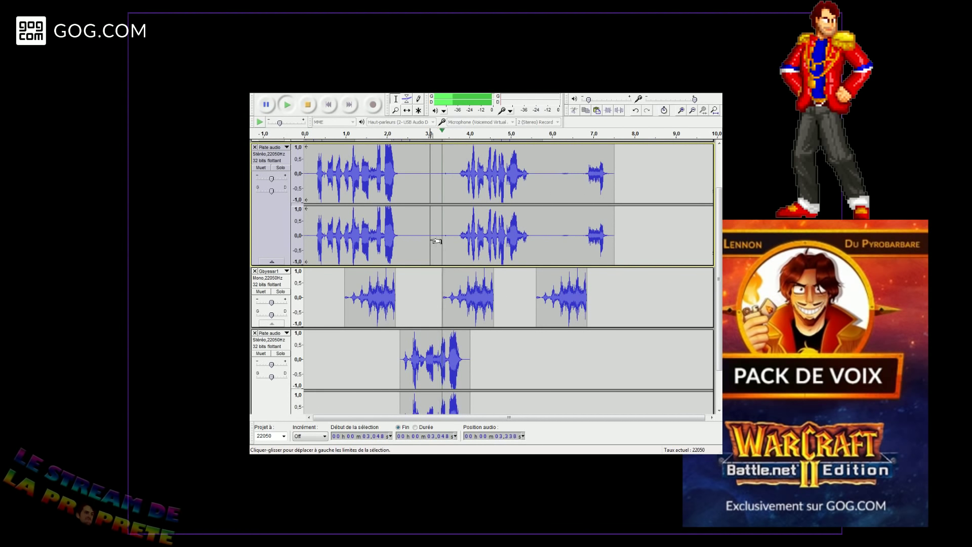
key("space")
- Move the short final phrase from the original voice track to the new voice track at about 4.59 s and play it
left_click_drag(551, 237, 614, 237)
key("Delete")
left_click(494, 366)
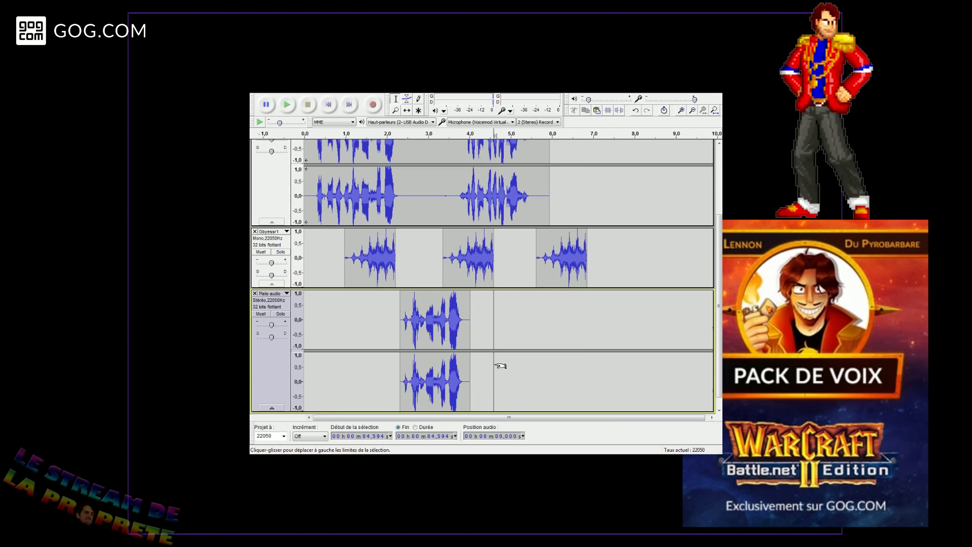
key("ctrl+v")
key("space")
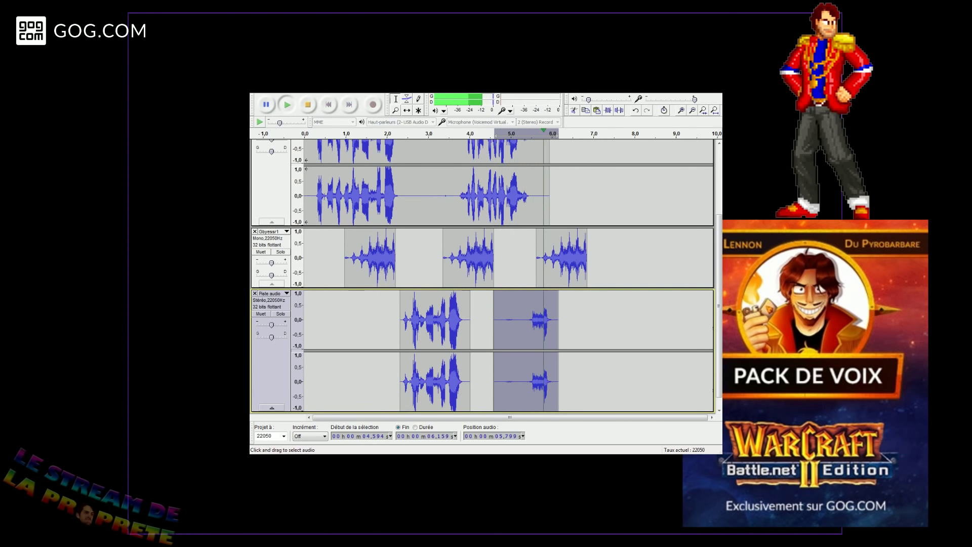
- Delete a short piece of silence before the short final phrase on the new voice track and audition from about 4.41 s
left_click_drag(511, 323, 517, 324)
key("space")
key("Delete")
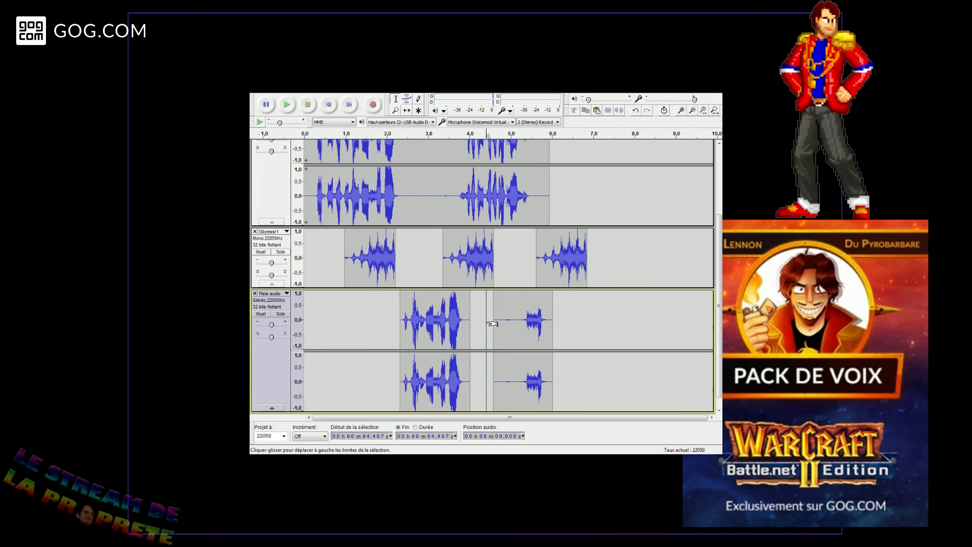
left_click(487, 322)
key("space")
- Delete the third reversed clip from the reversed Gbyessr1 track
scroll(507, 278, "up", 1)
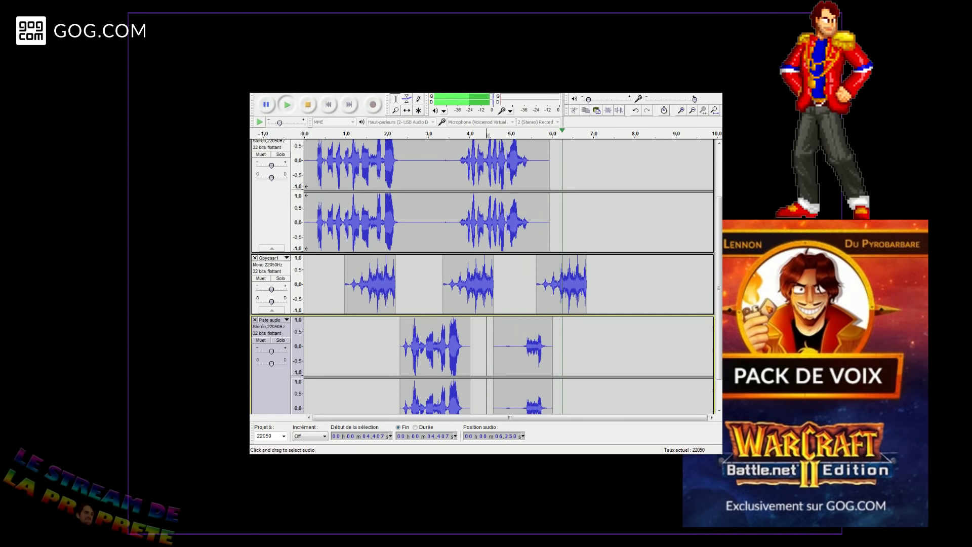
left_click_drag(543, 284, 608, 284)
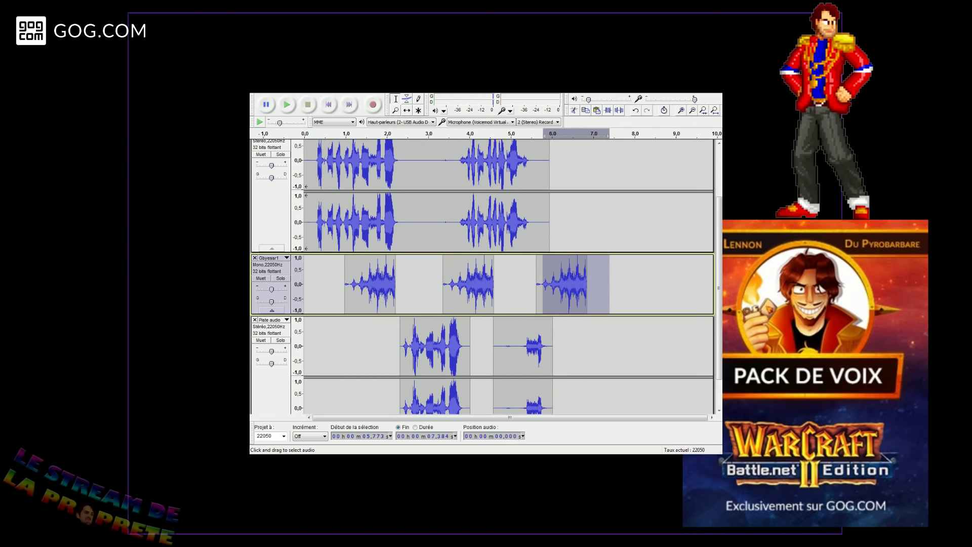
left_click_drag(533, 284, 602, 284)
key("Delete")
left_click(488, 284)
scroll(488, 283, "up", 3)
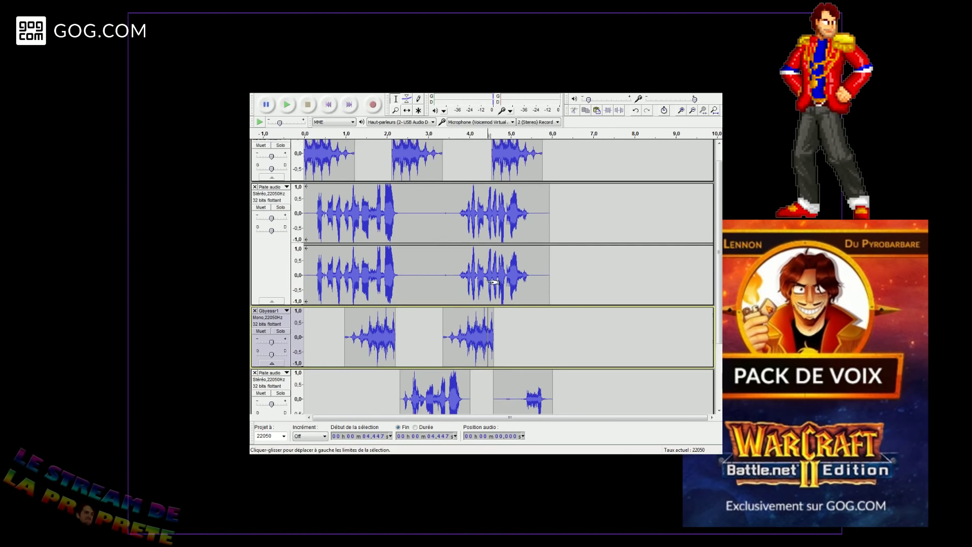
- Play the mix from the start, slightly lower the gain of both Gbyessr1 tracks and replay the whole mix
left_click(288, 105)
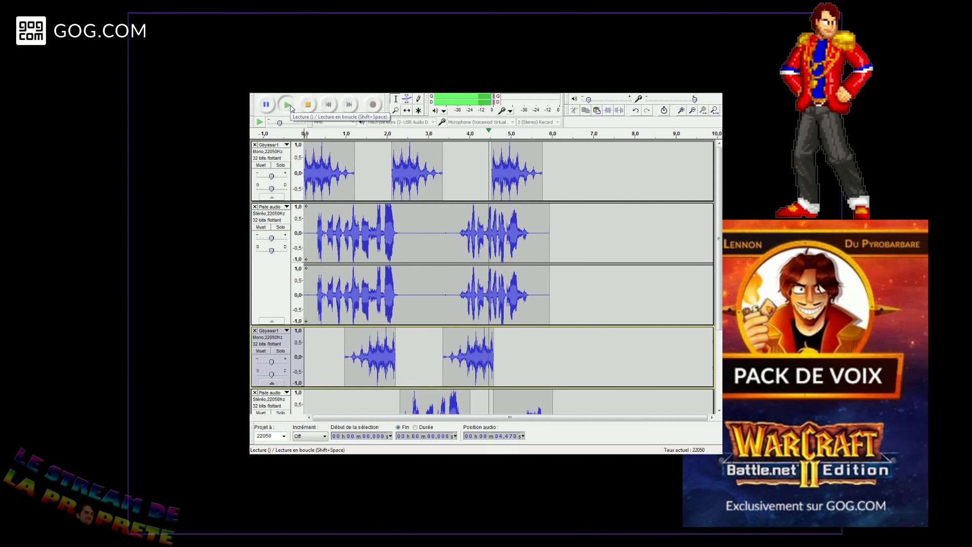
left_click_drag(271, 176, 265, 178)
left_click_drag(272, 363, 268, 364)
left_click(287, 105)
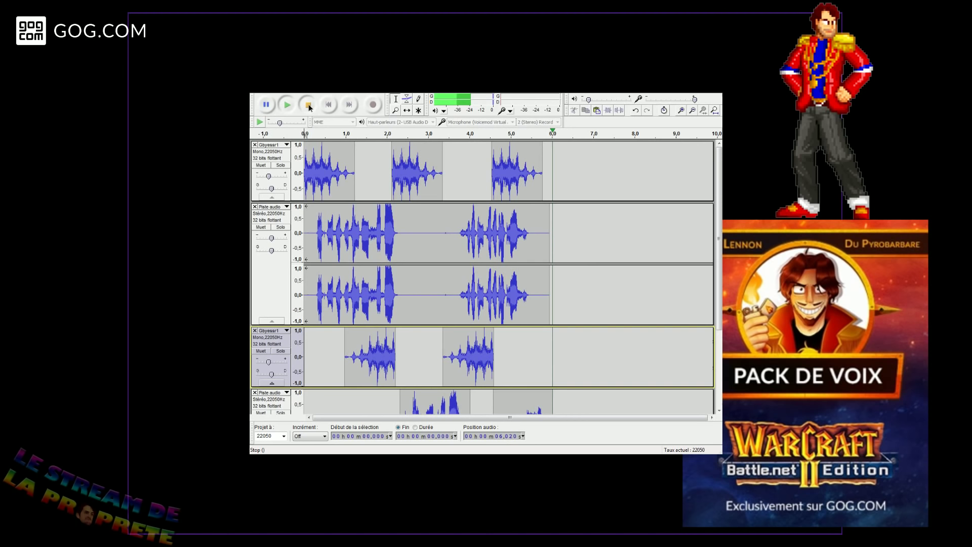
left_click(308, 105)
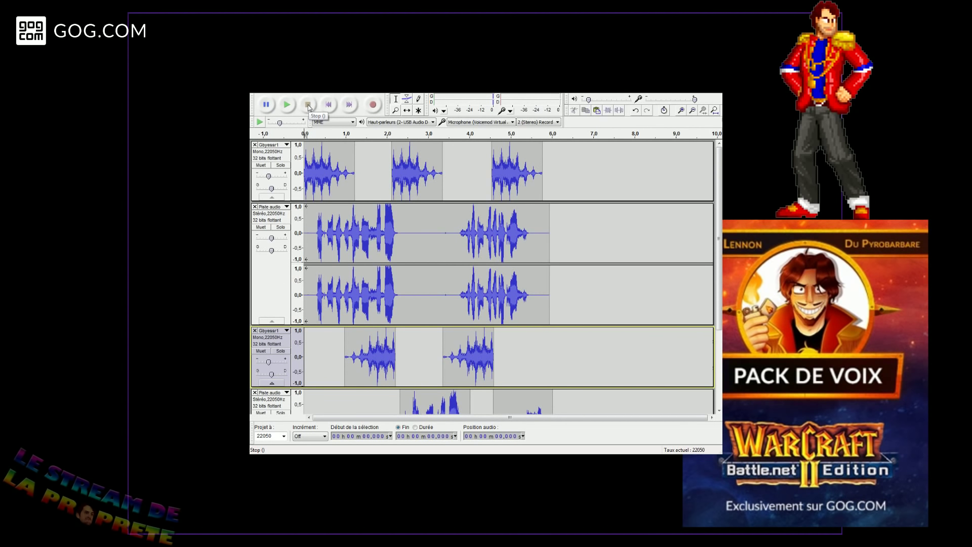
- Export the mix as a 16-bit PCM WAV file, replacing the part after "Gb" in the suggested file name with "pissd"
left_click(260, 91)
left_click(280, 211)
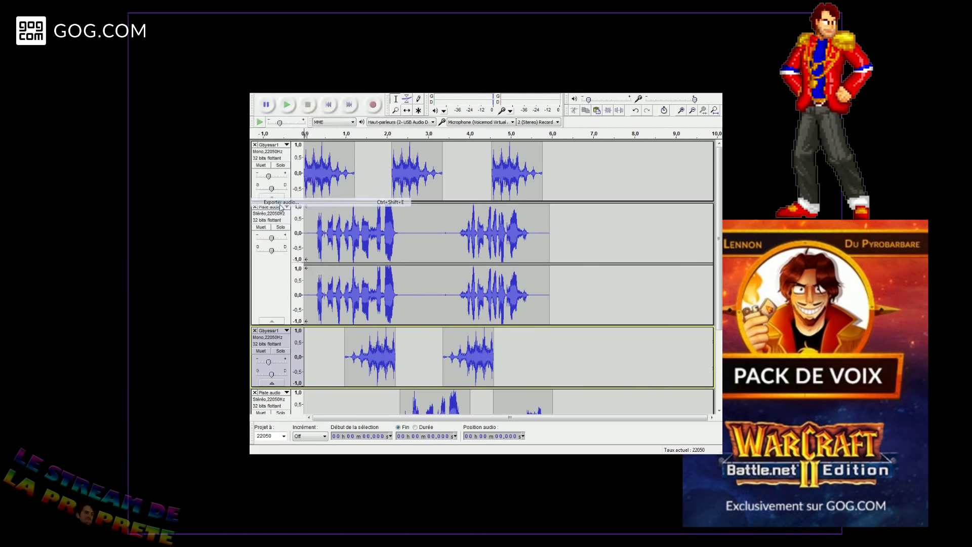
left_click_drag(349, 234, 358, 233)
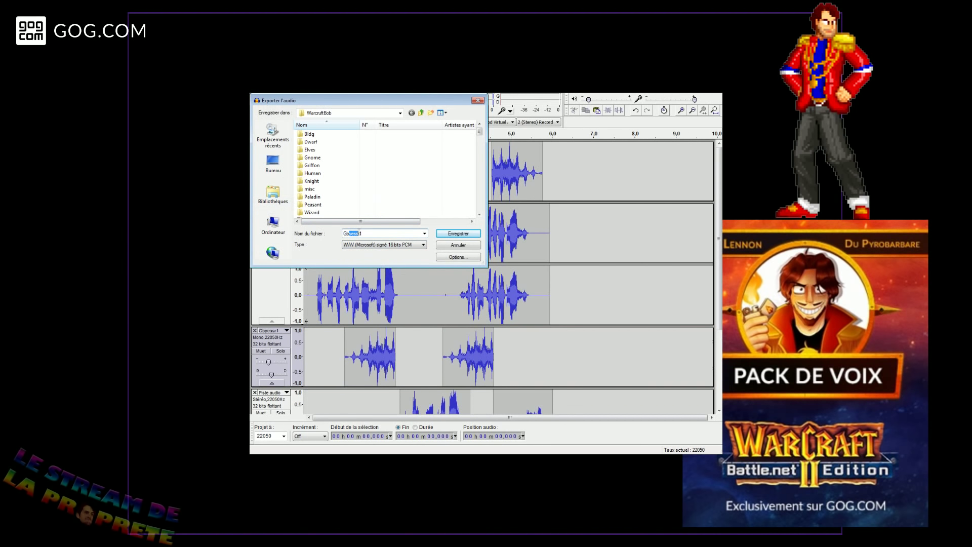
type("pissd")
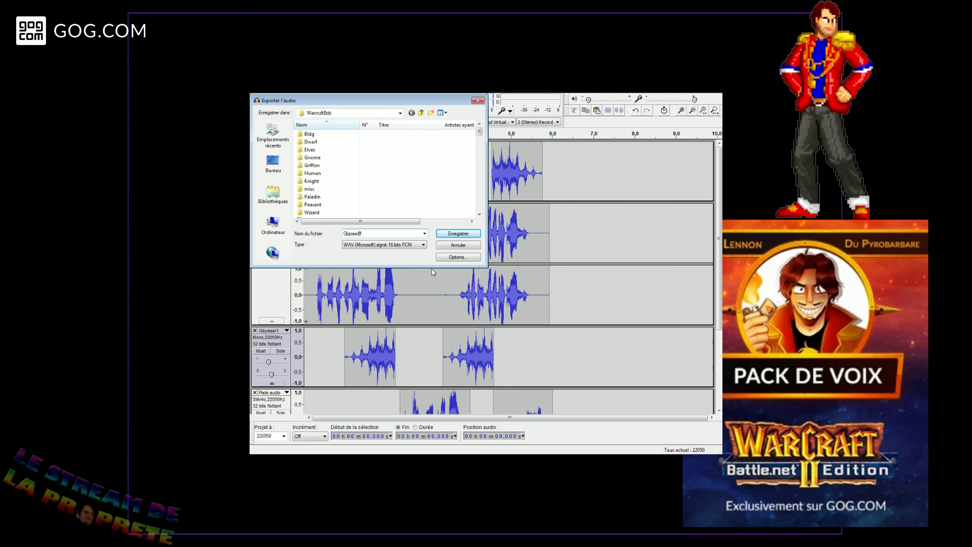
key("Return")
key("Return")
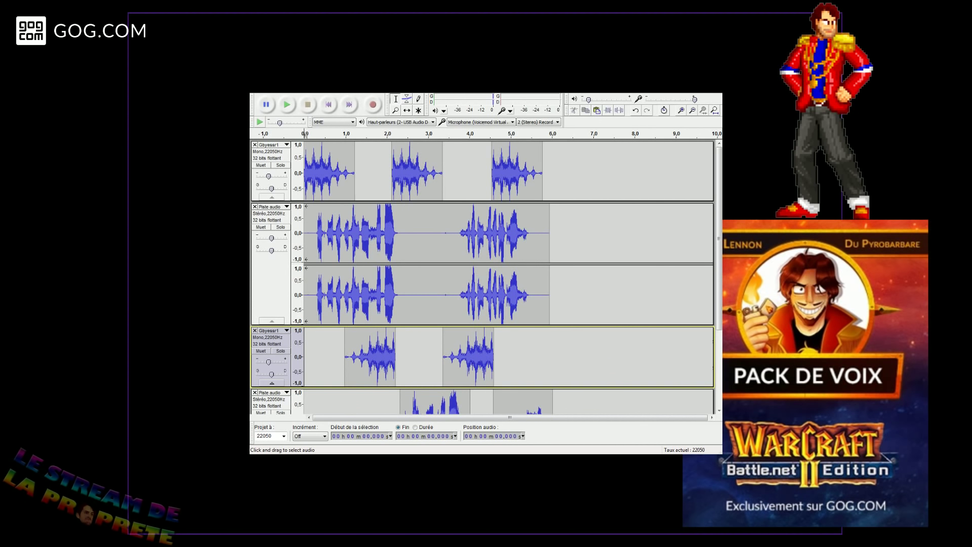
- Remove both voice tracks, leaving only the forward and reversed Gbyessr1 tracks
left_click(254, 207)
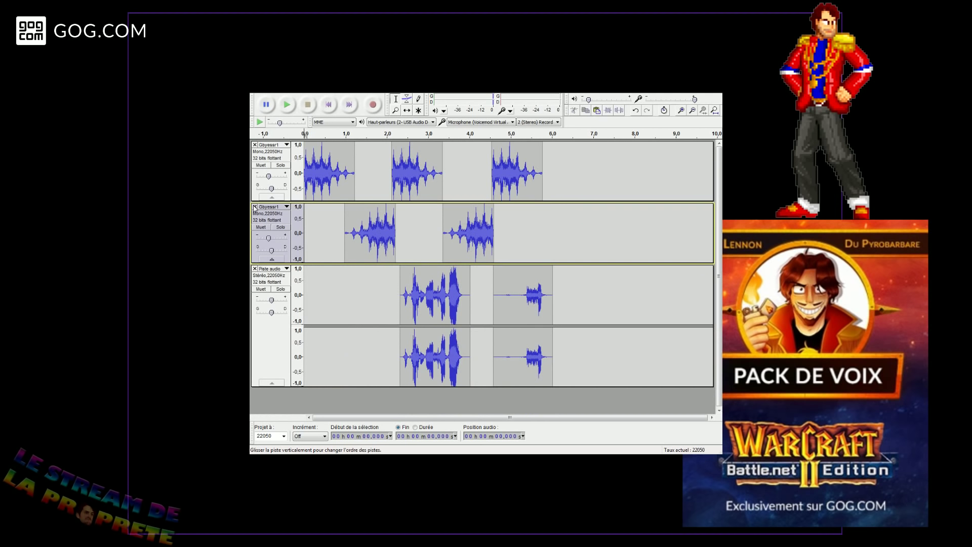
left_click(255, 269)
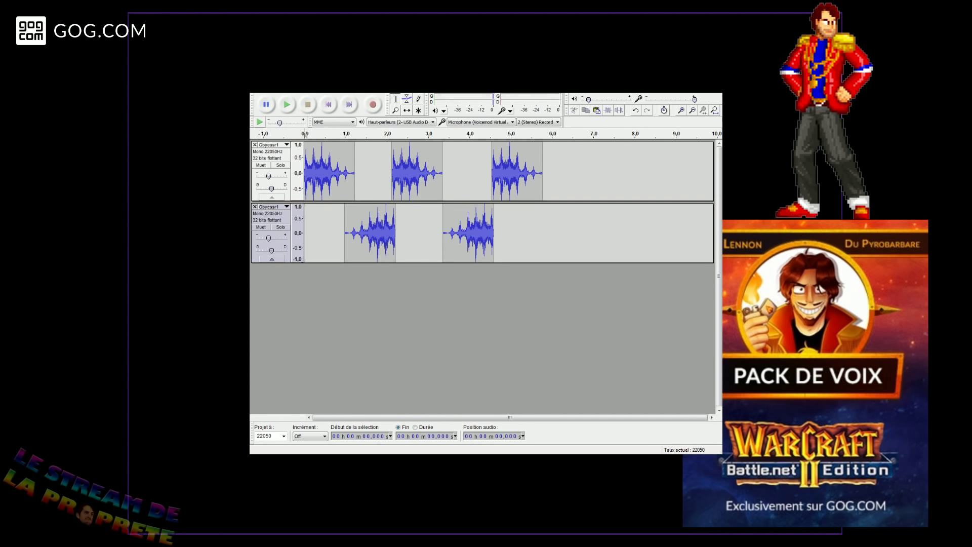
- Record a new voice take from the start over the two Gbyessr1 tracks and play it back
left_click(328, 107)
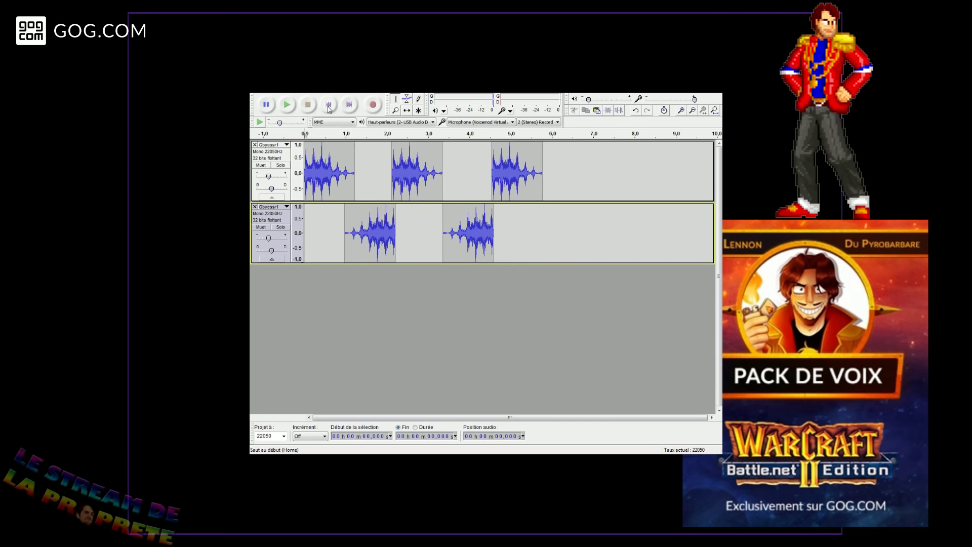
left_click(372, 105)
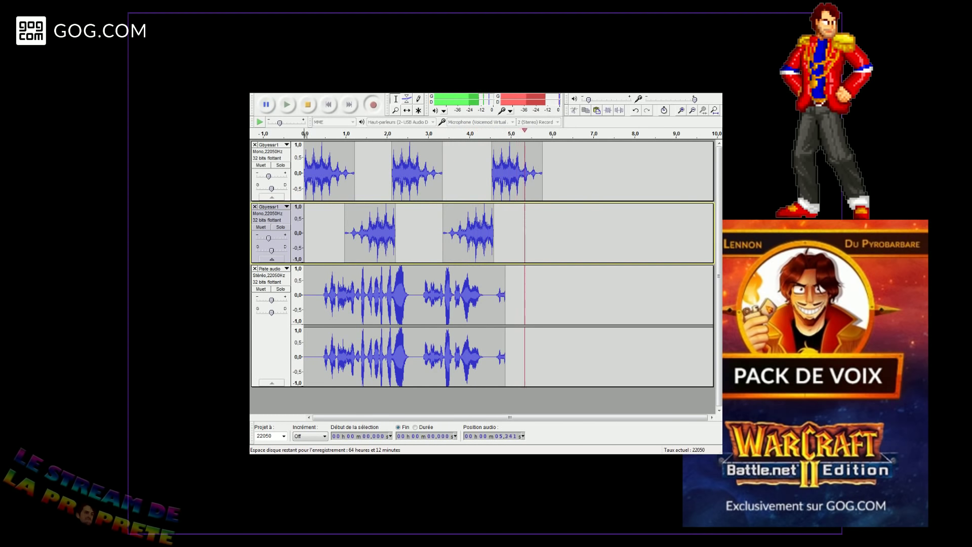
left_click(316, 109)
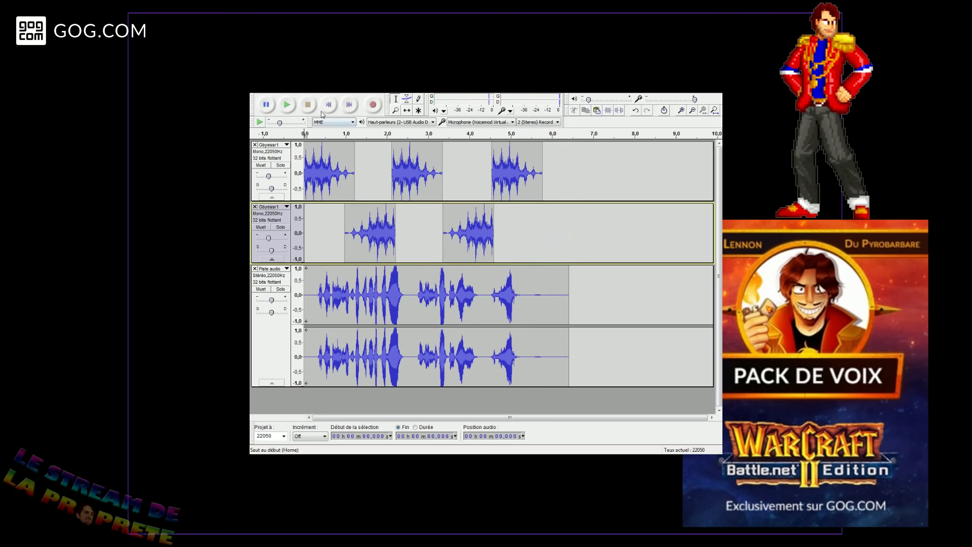
left_click(288, 106)
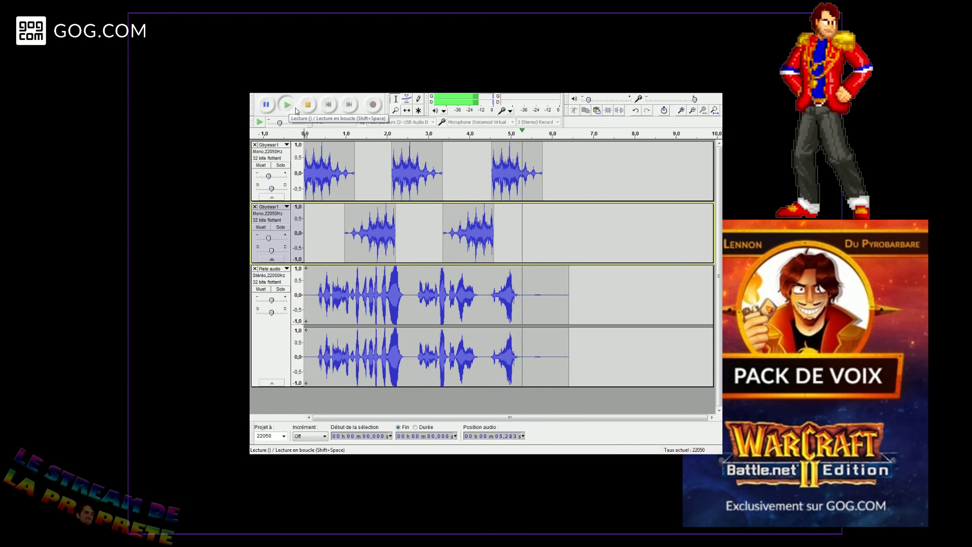
left_click(311, 111)
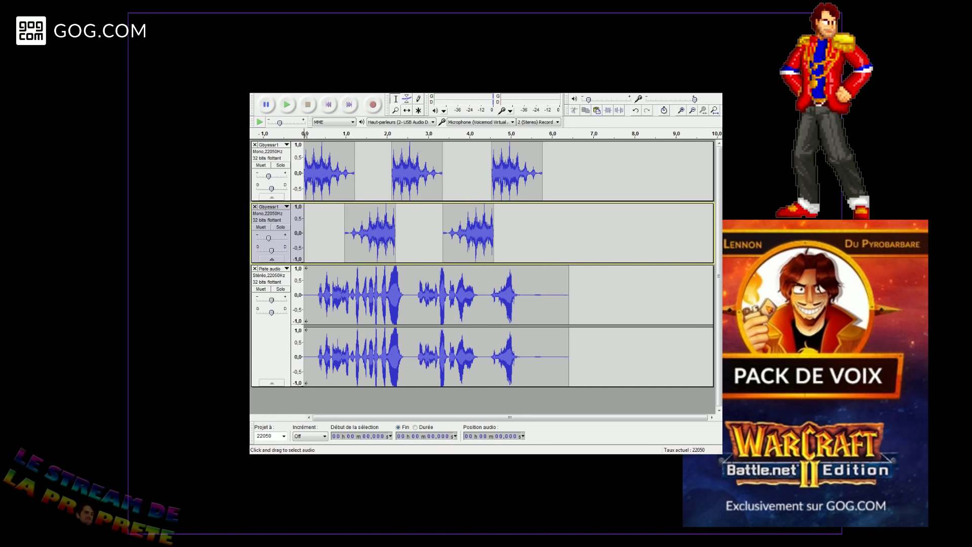
- Delete the silence at the start of the voice take and play the mix from the beginning
left_click_drag(315, 357, 299, 360)
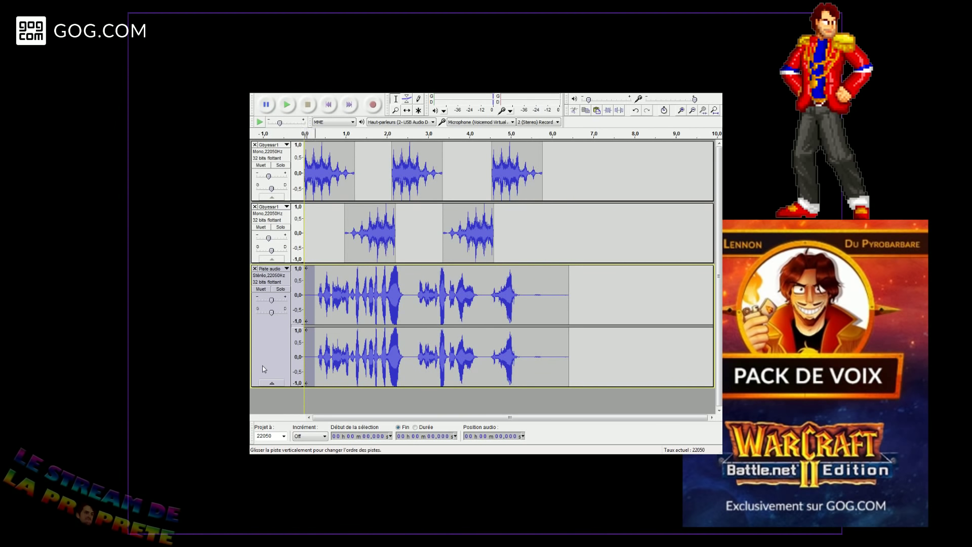
key("Delete")
left_click(287, 105)
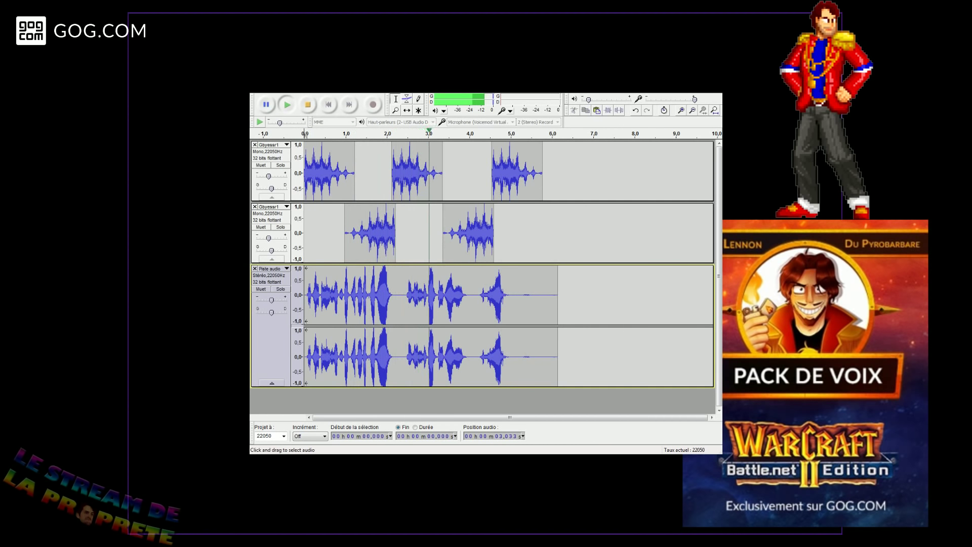
key("space")
- Cut the phrase between about 2.4 s and 4.0 s out of the voice take and set up an empty stereo track for it
left_click_drag(404, 295, 470, 294)
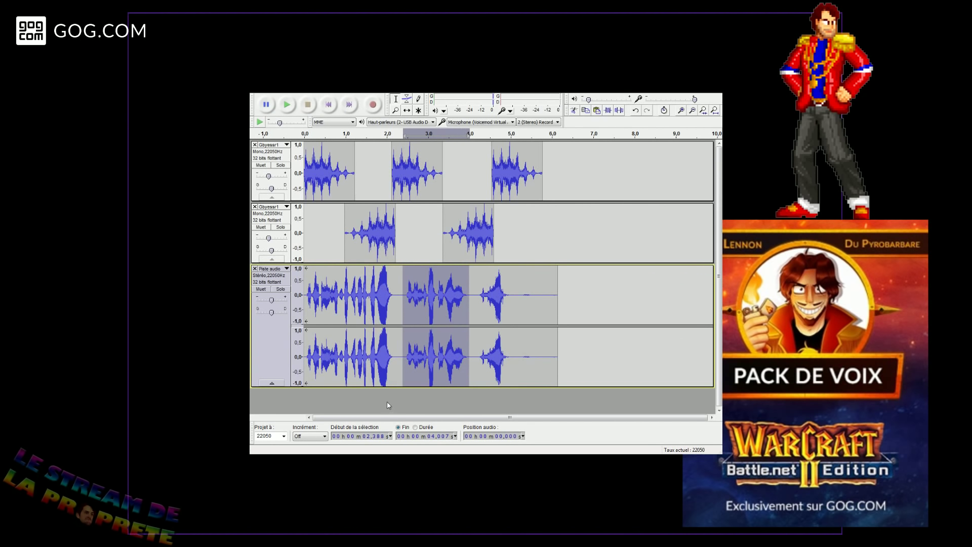
key("Delete")
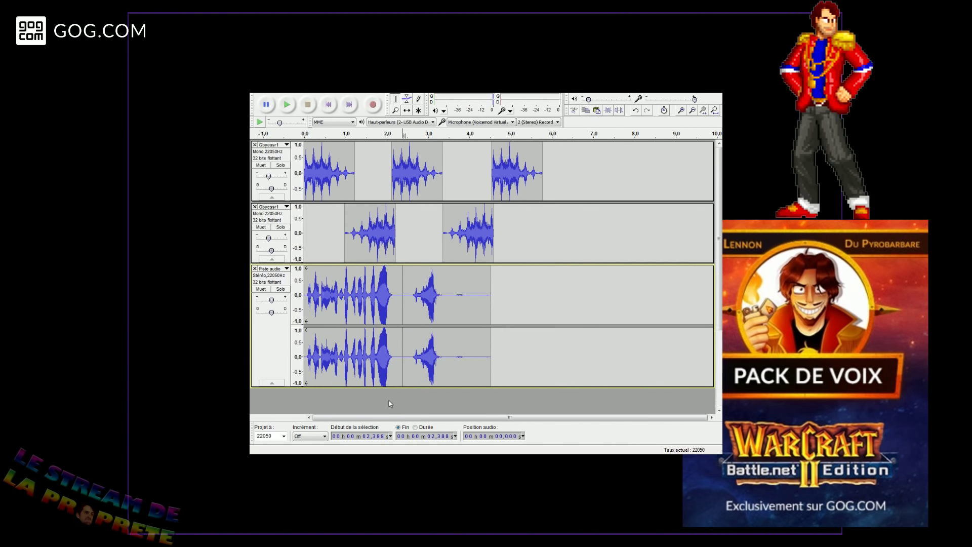
left_click(387, 400)
key("ctrl+v")
key("Delete")
left_click(391, 328)
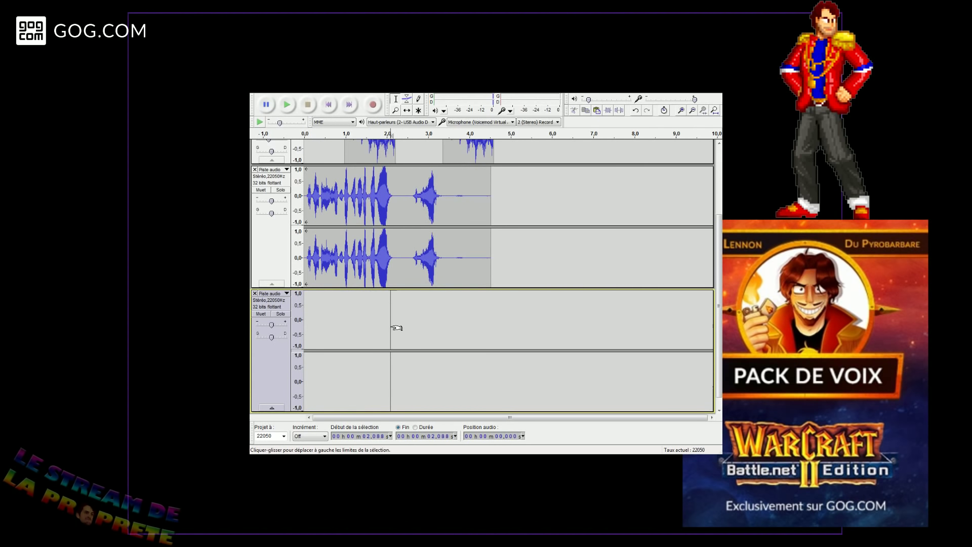
- Try the cut phrase on the new track at about 2.09 s and at about 2.01 s, previewing and undoing each placement
key("ctrl+v")
left_click(366, 327)
key("space")
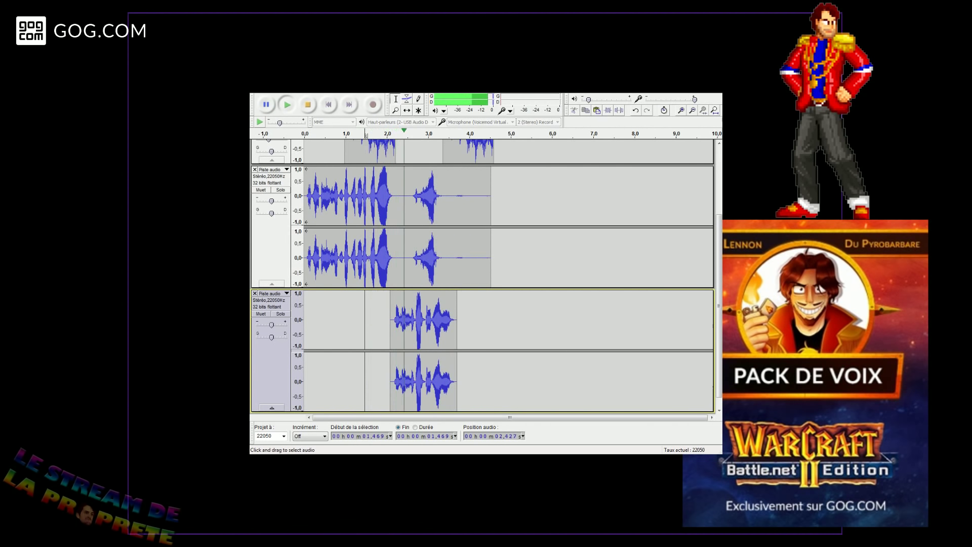
key("space")
key("ctrl+z")
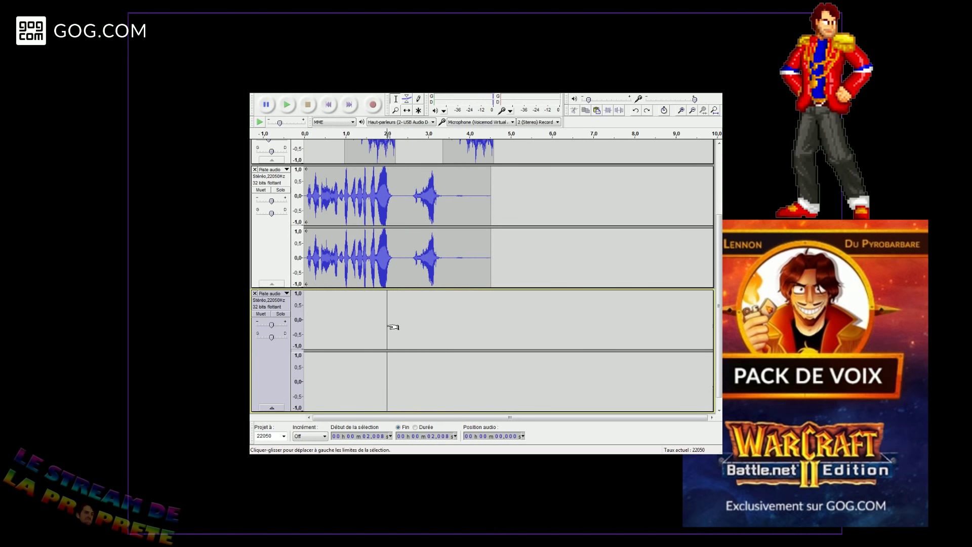
key("ctrl+v")
left_click(377, 330)
key("space")
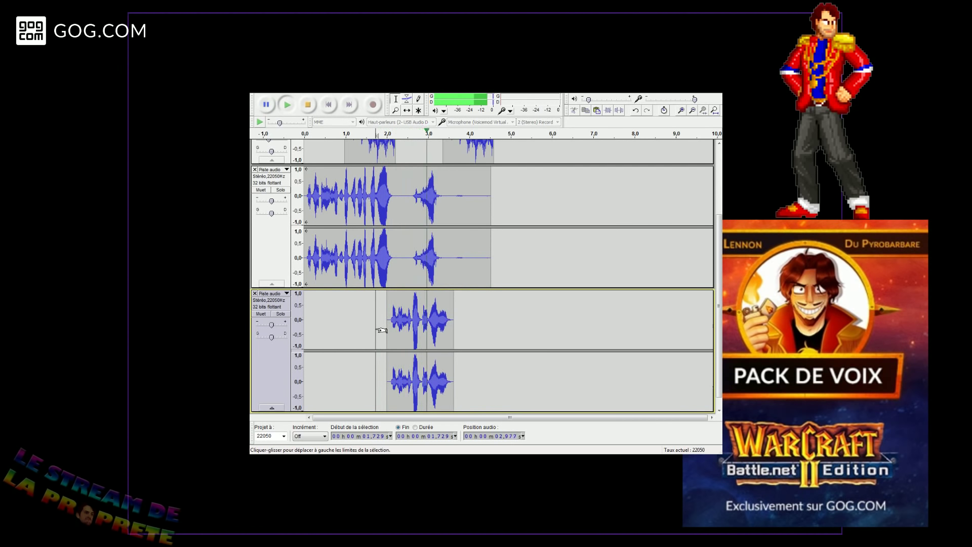
key("space")
key("ctrl+z")
- Paste the cut phrase on the new track at about 1.95 s and preview the transition from about 1.09 s
key("ctrl+v")
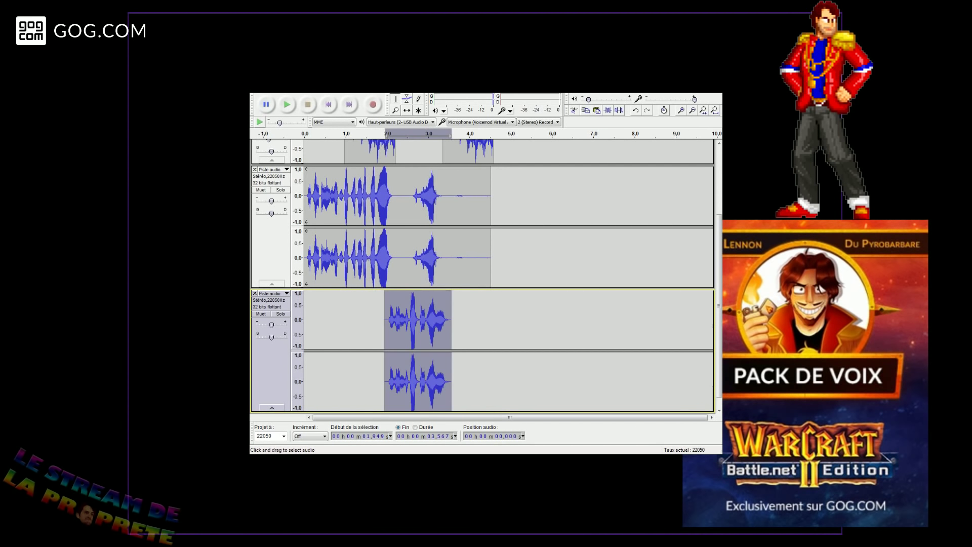
left_click(350, 326)
key("space")
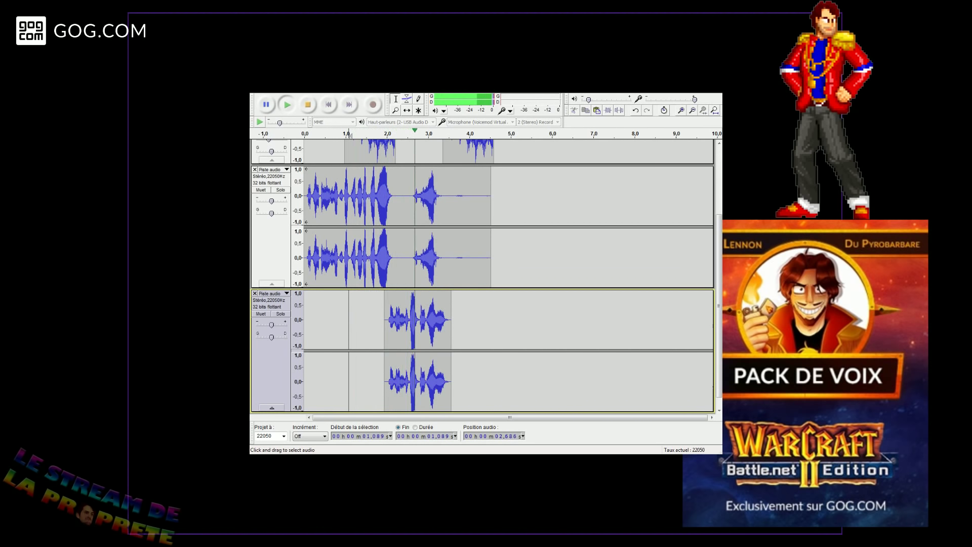
key("space")
- Cut the last phrase of the first voice track, paste it at about 3.49 s on the same track and preview it
left_click_drag(408, 260, 454, 264)
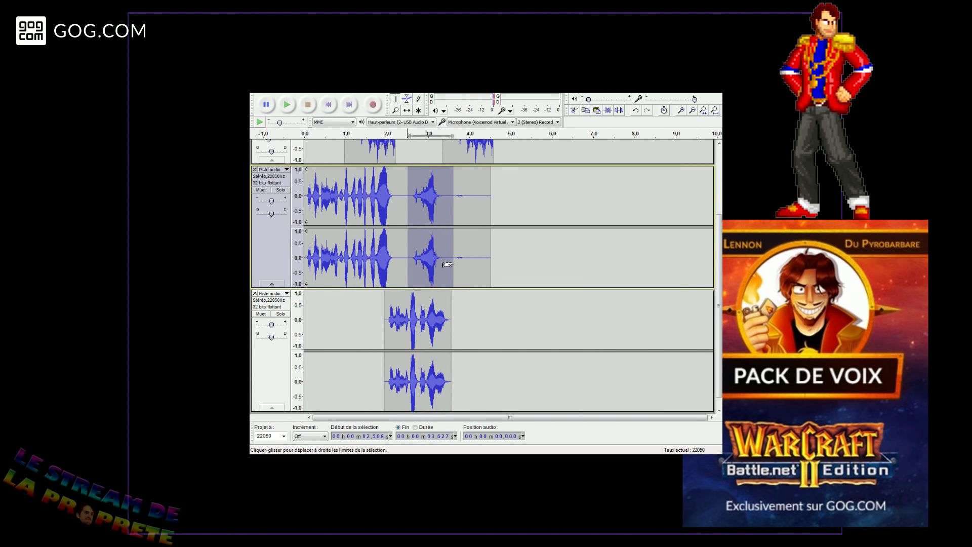
key("Delete")
left_click(445, 259)
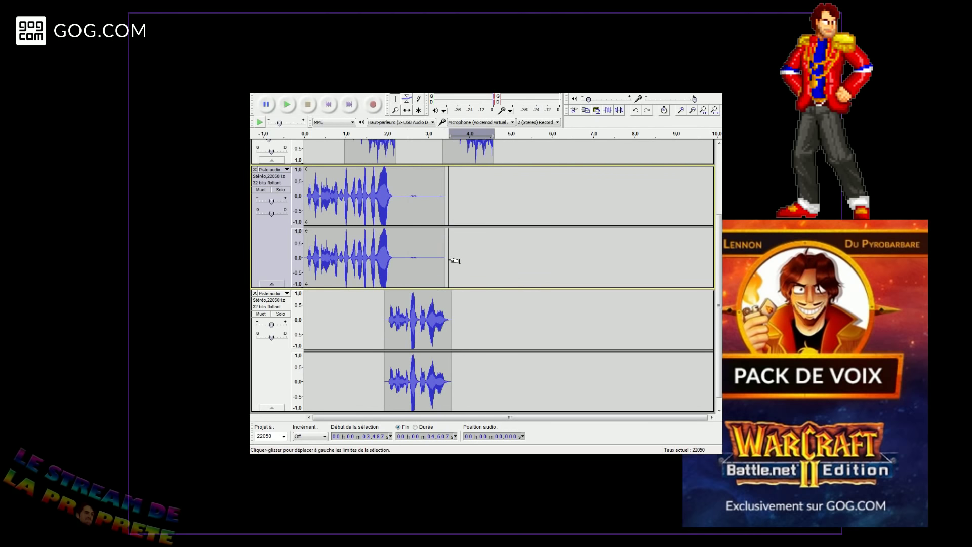
key("ctrl+v")
left_click(410, 135)
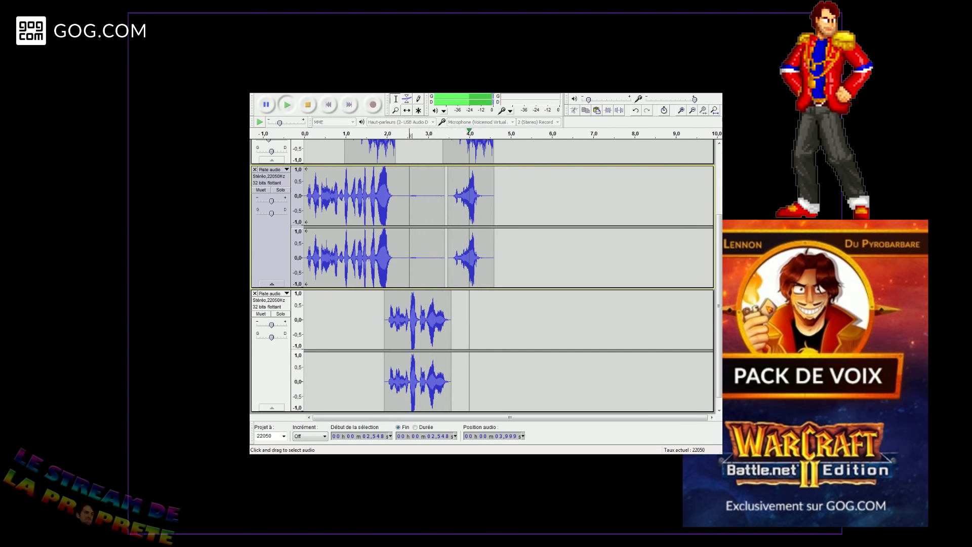
key("space")
- Delete two short slices of silence before the last phrase on the first voice track, previewing the timing after each cut
left_click_drag(439, 260, 431, 259)
key("Delete")
key("space")
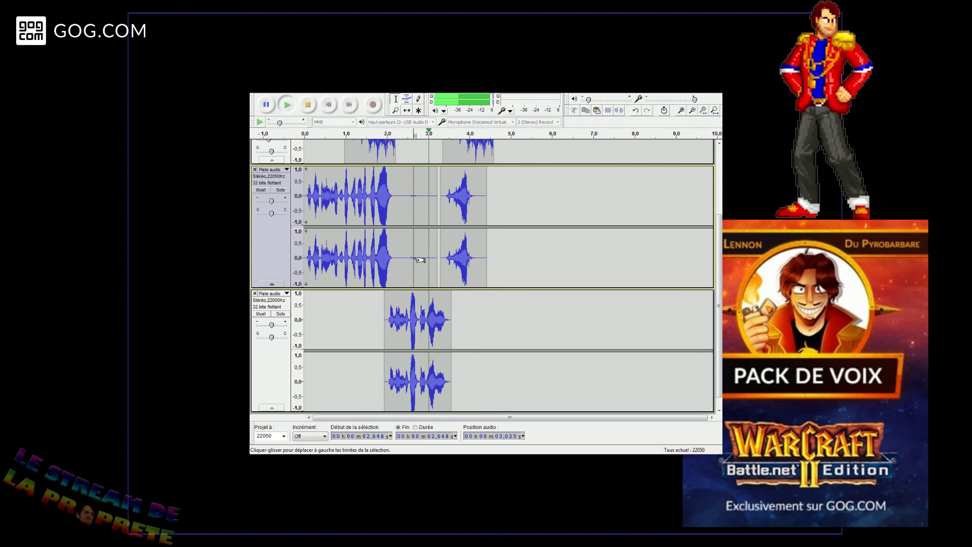
key("space")
left_click_drag(428, 260, 425, 259)
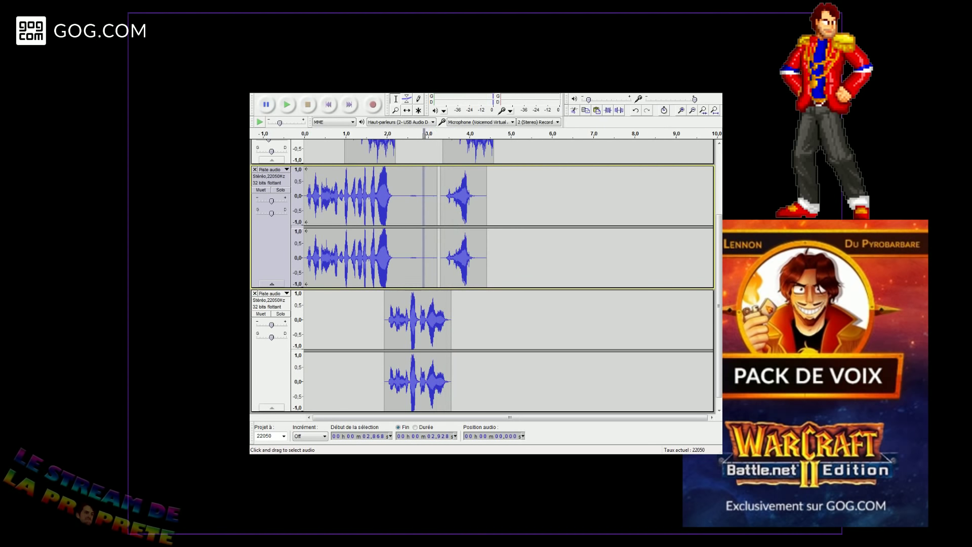
key("Delete")
left_click(413, 259)
key("space")
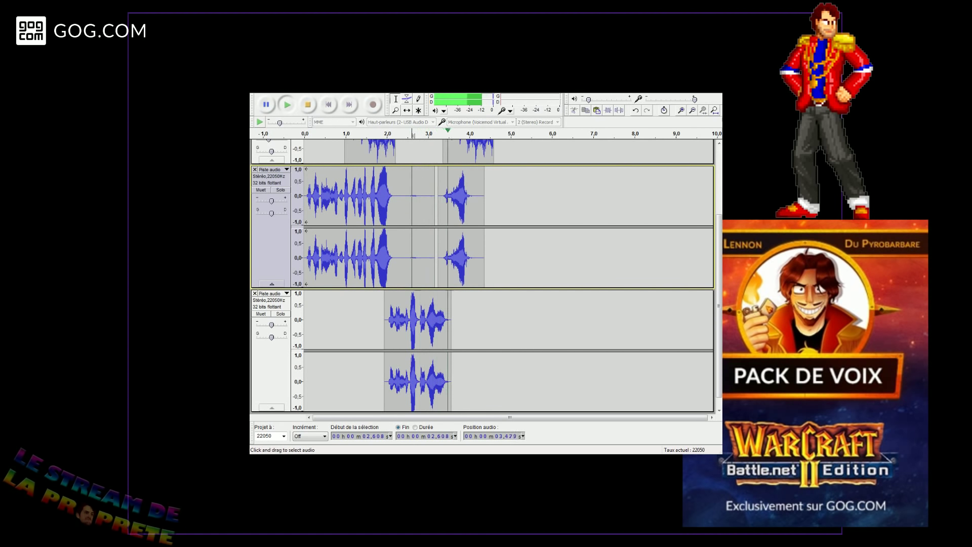
scroll(507, 276, "up", 3)
key("space")
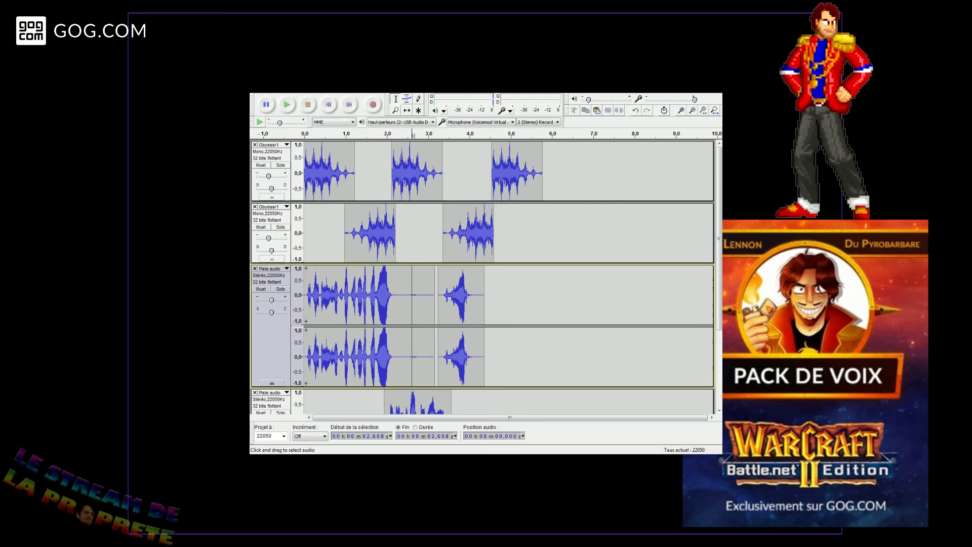
- Delete the third clip of the forward Gbyessr1 track and play the whole mix from the start
left_click_drag(543, 173, 488, 173)
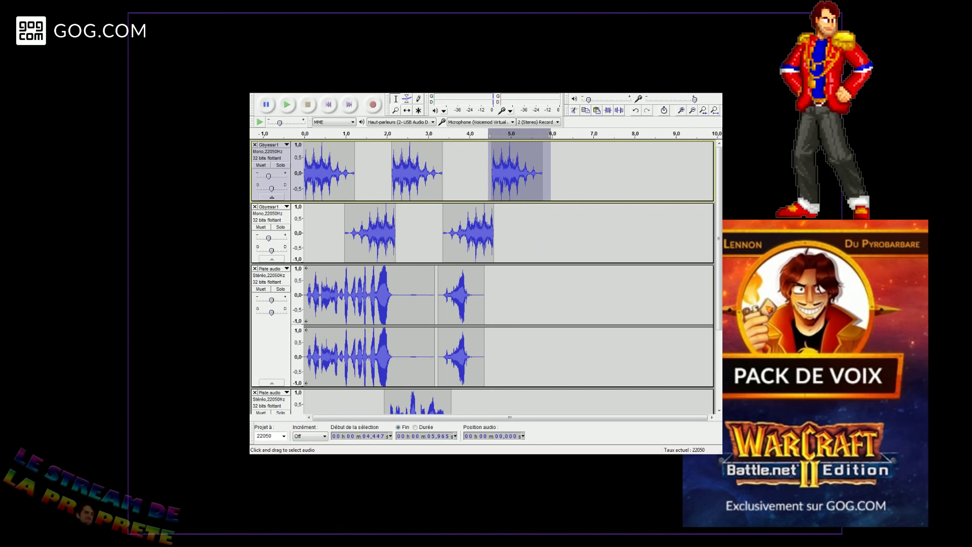
key("Delete")
left_click(287, 104)
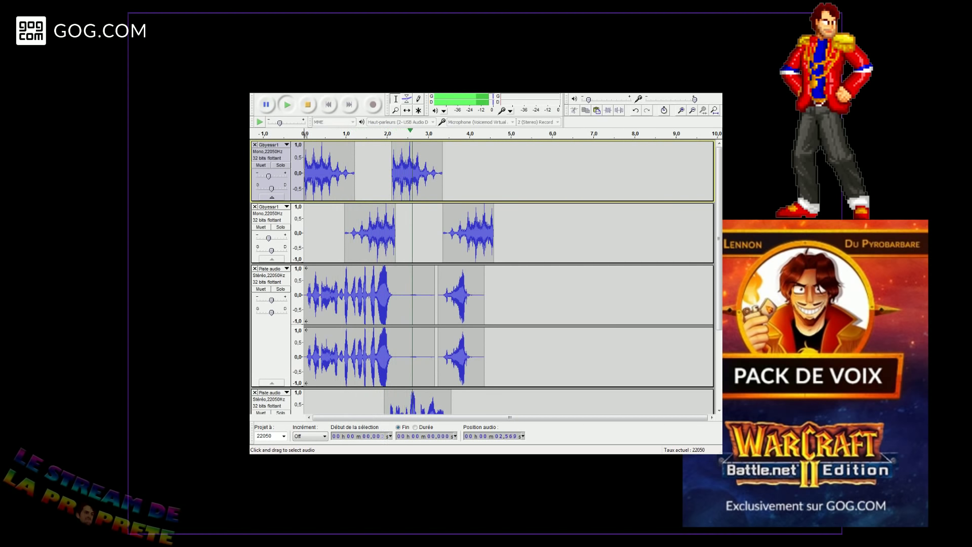
scroll(507, 278, "down", 1)
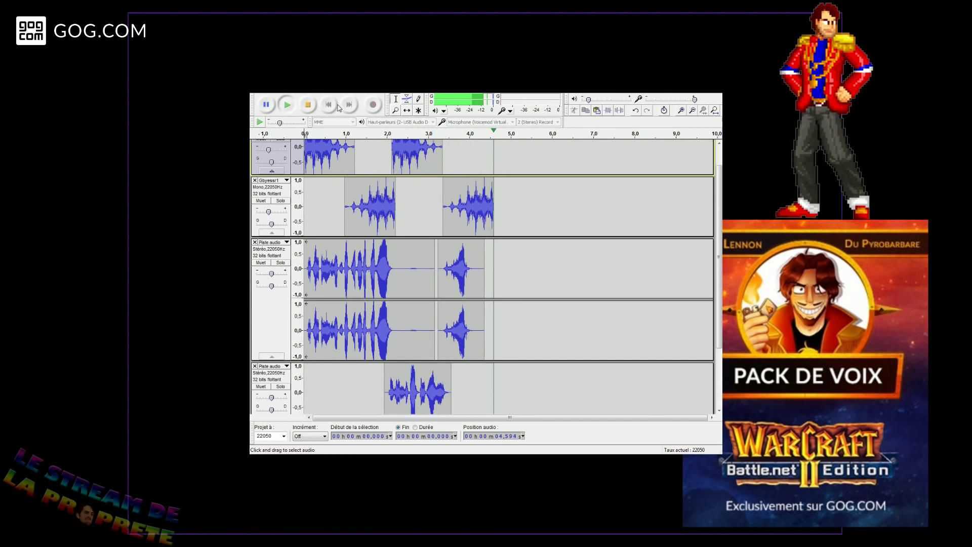
left_click(308, 105)
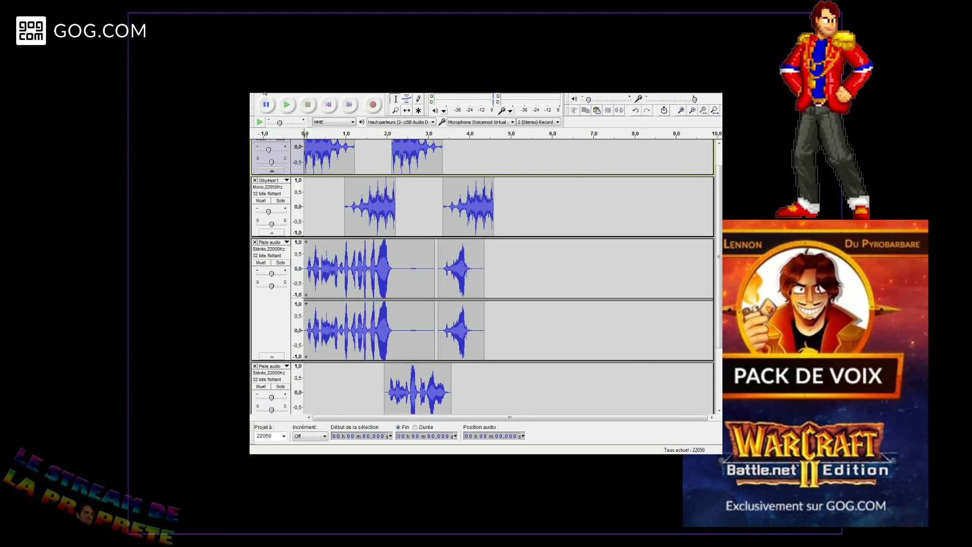
- Copy the first clip of the forward Gbyessr1 track and paste it on the same track at about 4.53 s
scroll(506, 279, "up", 2)
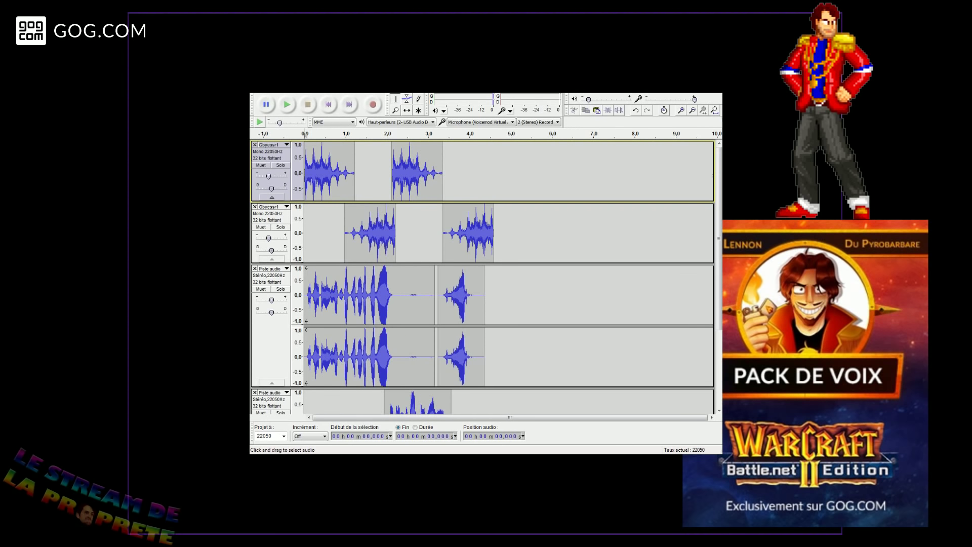
left_click_drag(355, 172, 303, 172)
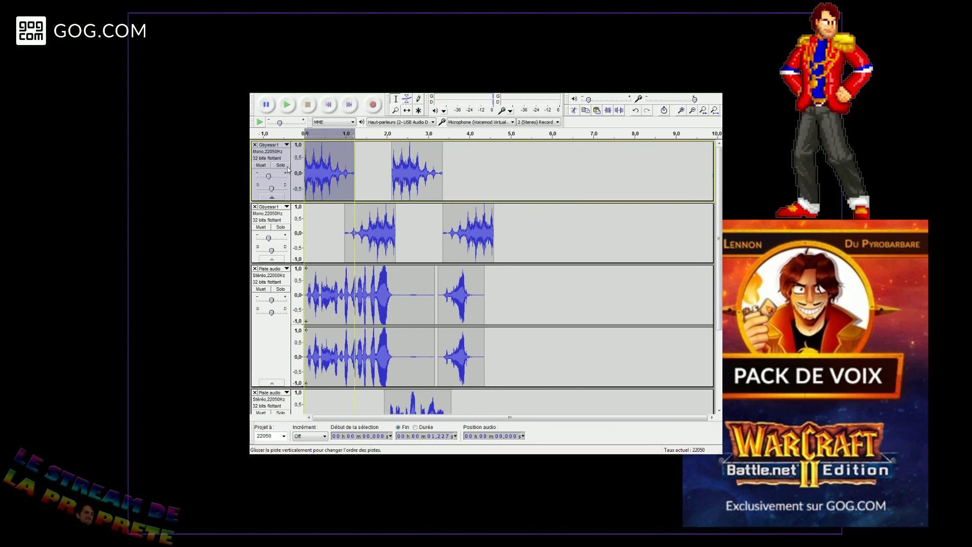
key("Delete")
key("ctrl+z")
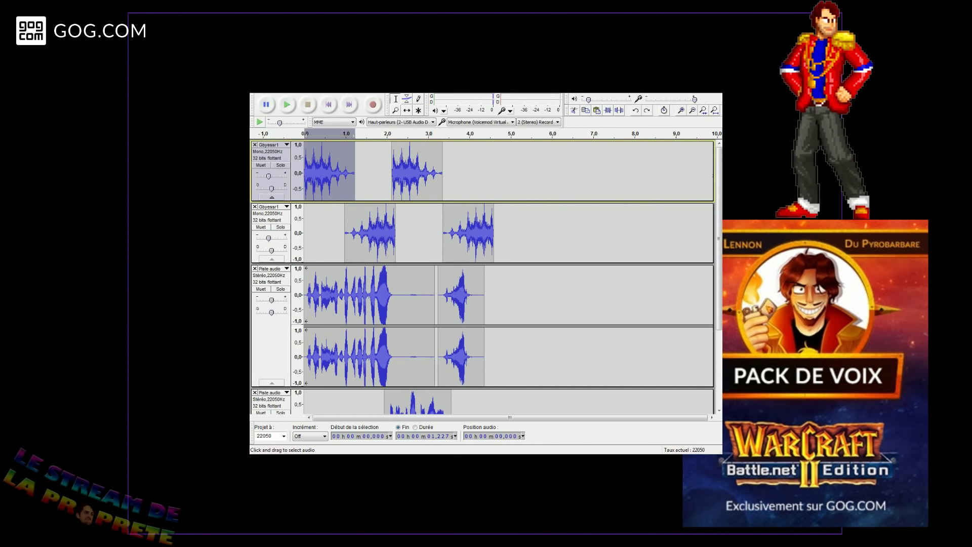
left_click(491, 175)
key("ctrl+v")
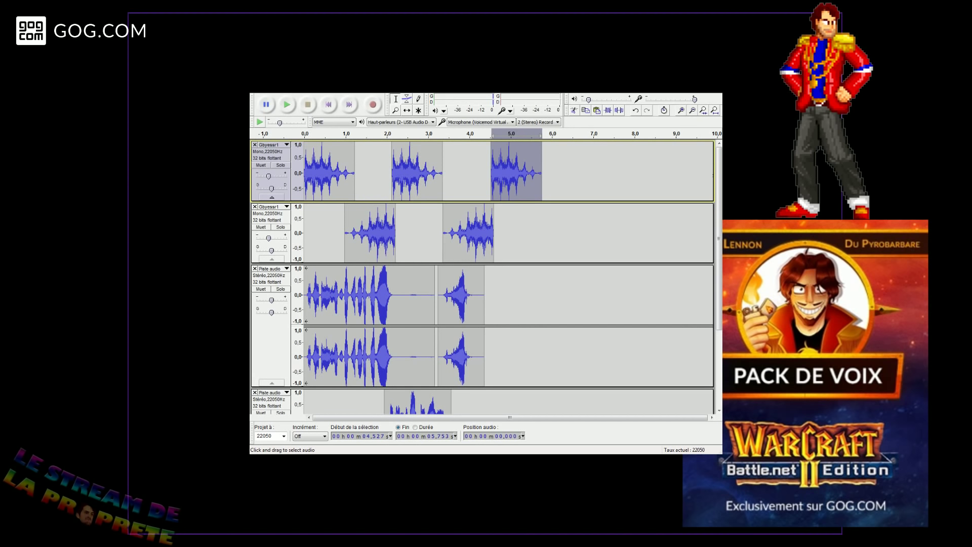
- Delete the first forward Gbyessr1 clip and the empty lead before the first reversed clip, then play the mix from the start
left_click_drag(354, 172, 303, 172)
key("Delete")
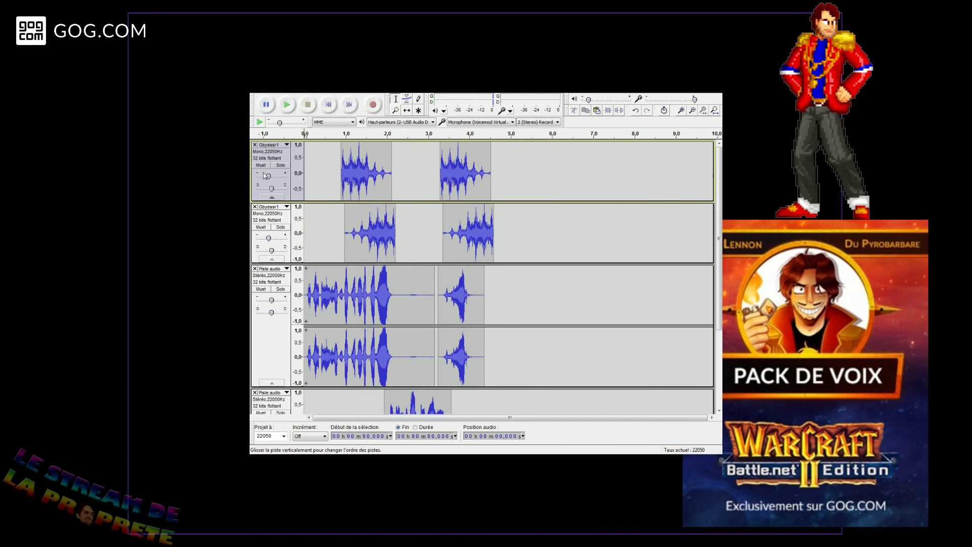
left_click_drag(345, 233, 257, 230)
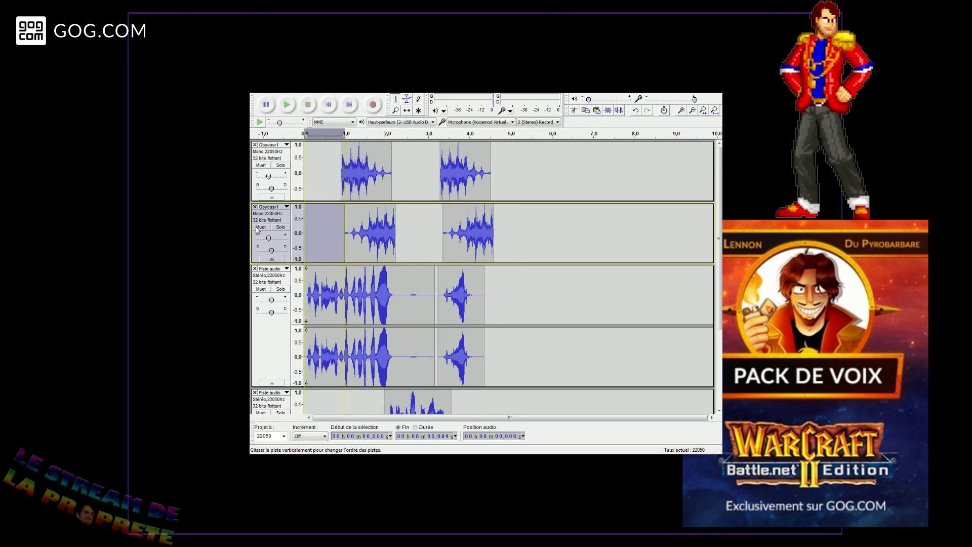
key("Delete")
left_click(292, 110)
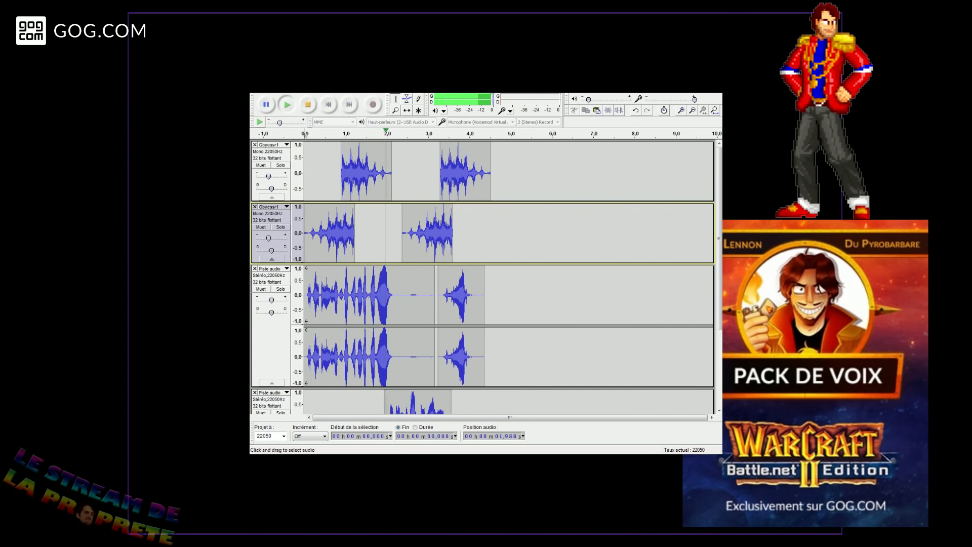
key("space")
- Delete the first 0.52 s or so of the reversed Gbyessr1 track and play the mix from the start
left_click_drag(325, 233, 289, 233)
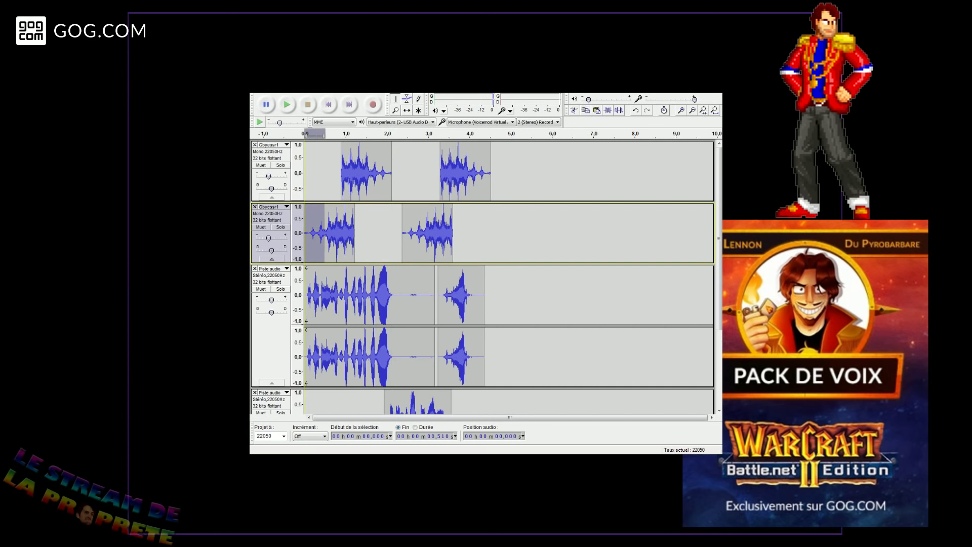
key("Delete")
left_click(287, 105)
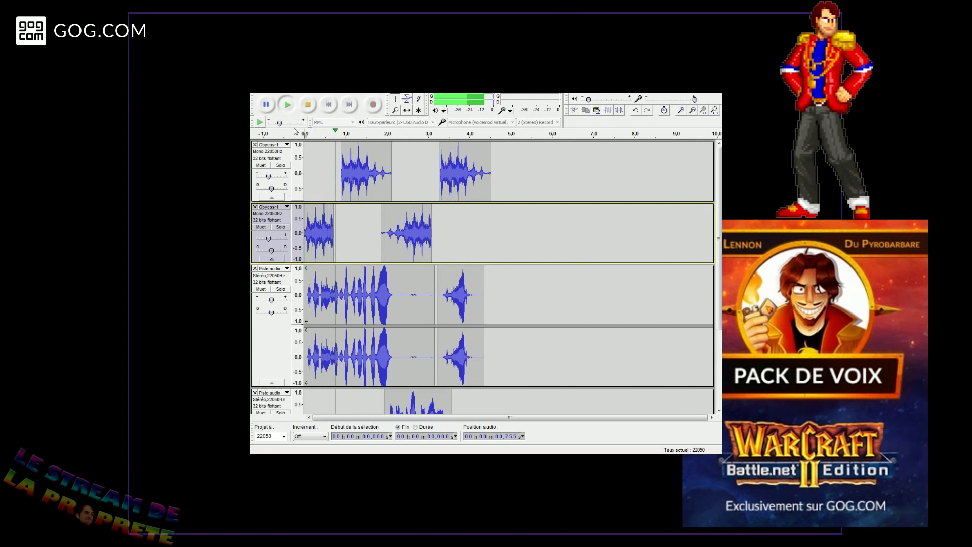
key("space")
- Move the forward Gbyessr1 clips earlier by deleting three short slices of the empty lead before them, previewing after each cut
left_click_drag(335, 168, 329, 168)
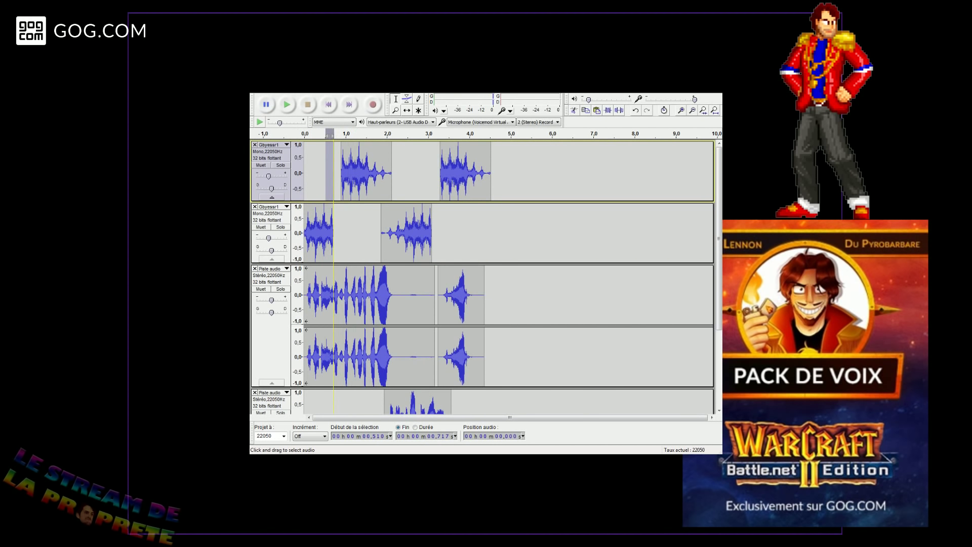
key("Delete")
left_click(317, 168)
key("space")
key("space")
left_click_drag(327, 167, 325, 168)
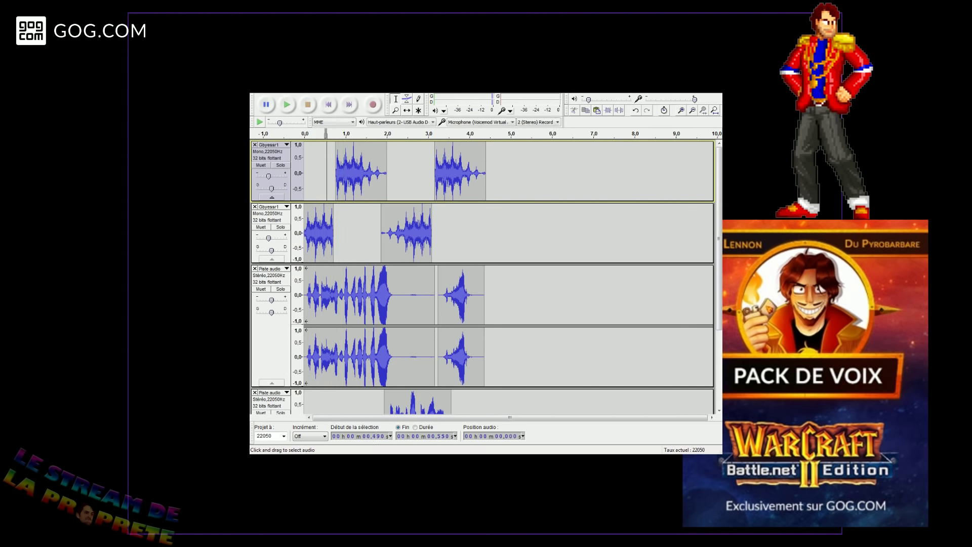
key("Delete")
left_click(312, 173)
key("space")
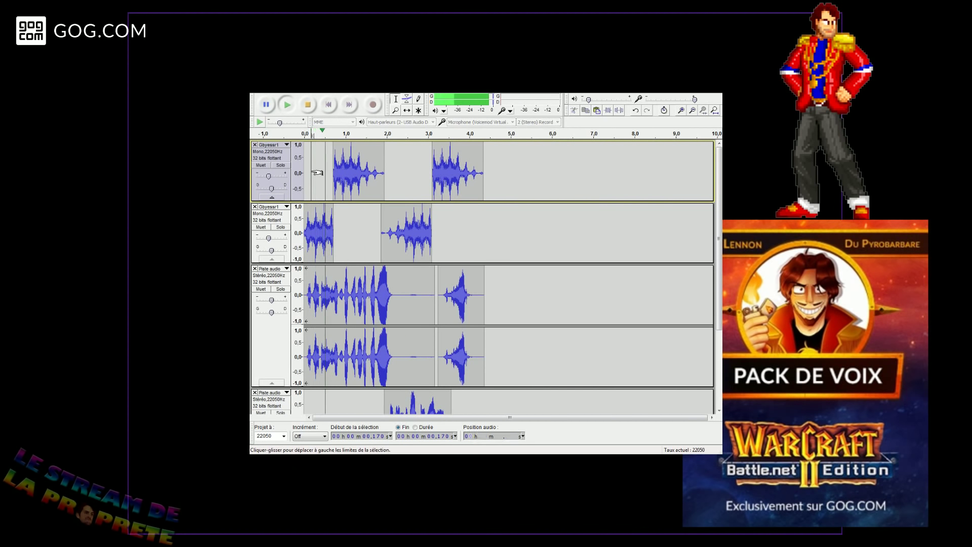
key("space")
left_click(320, 173)
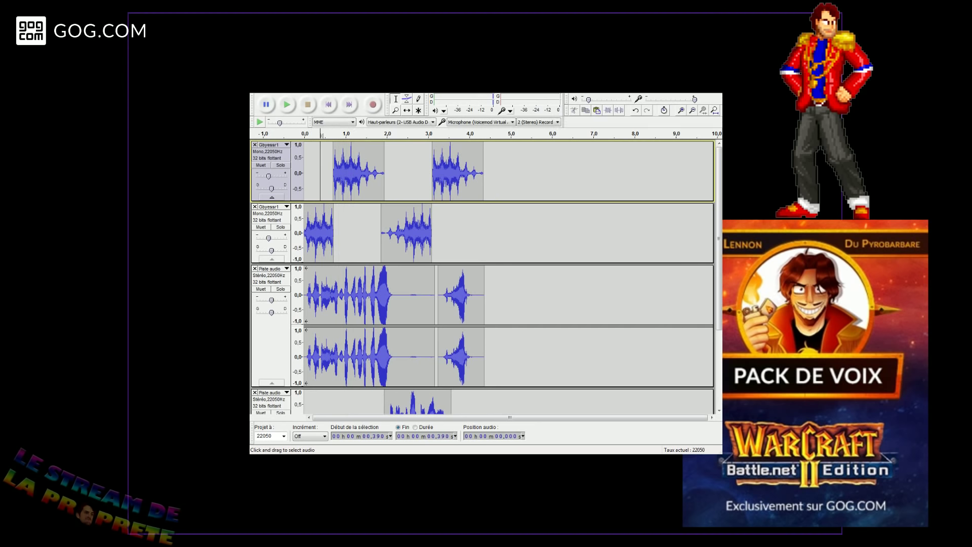
left_click_drag(321, 173, 317, 173)
key("Delete")
key("space")
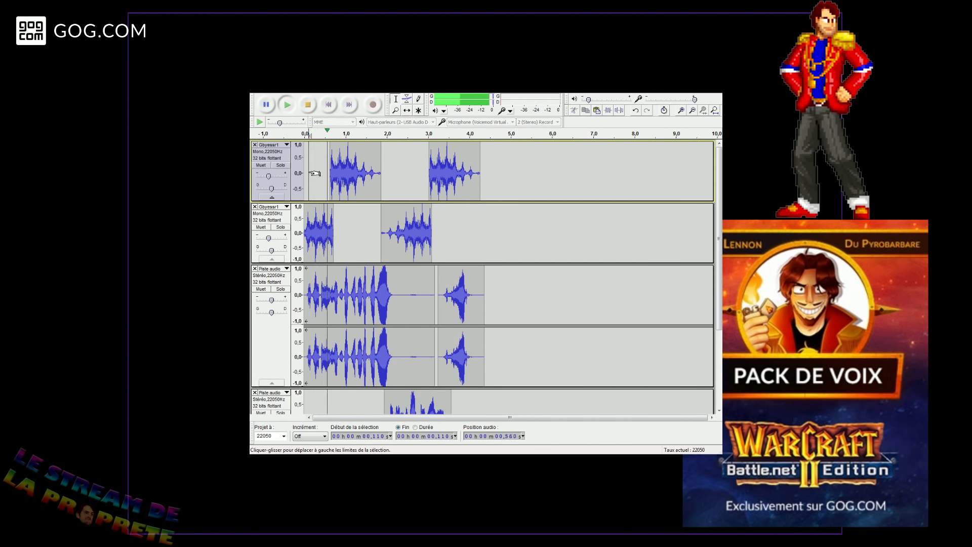
- Stop the playback and play the mix again from the start to check the clip timing
key("space")
left_click(328, 104)
left_click(285, 107)
left_click(288, 106)
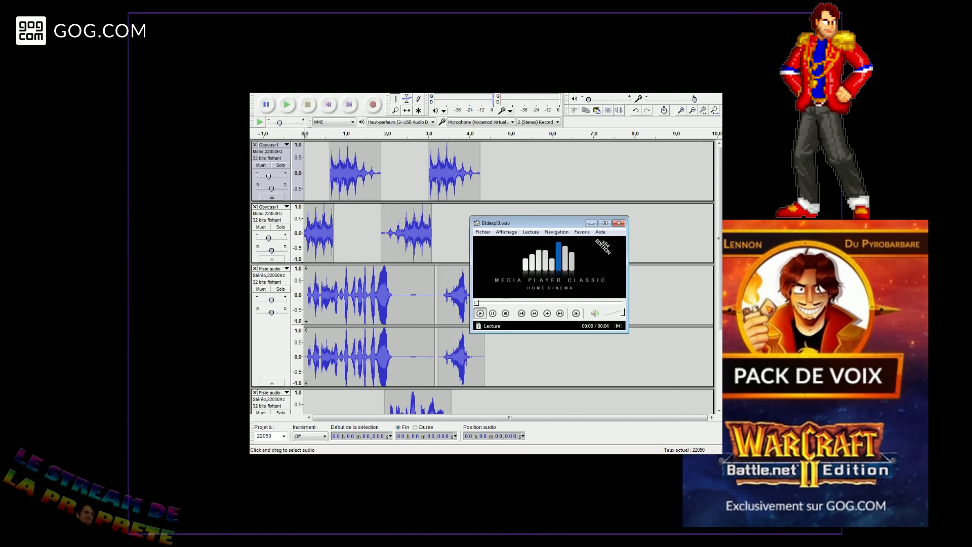
- Preview the explosion sound Bldexpl3.wav, import the Burning sound as a new track, and play the mix from the start
left_click(620, 225)
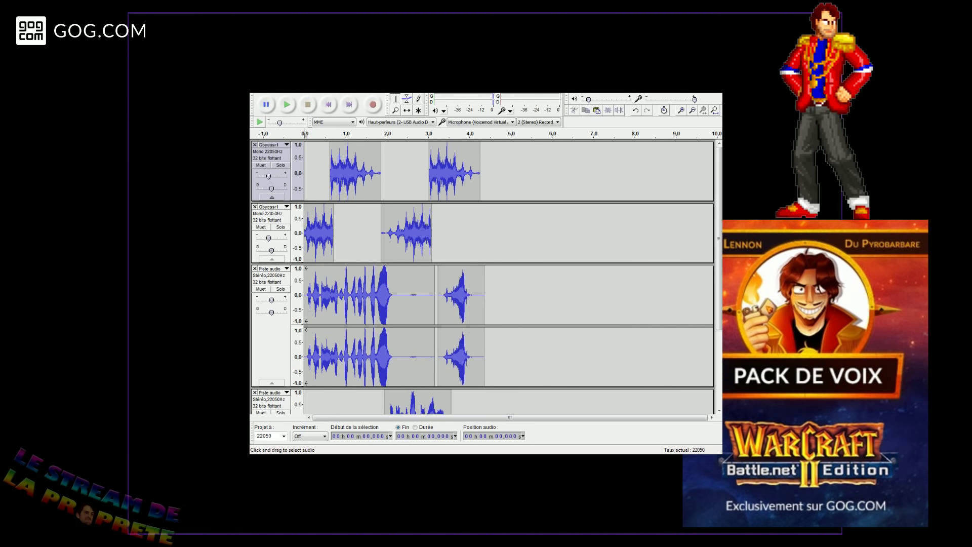
left_click(618, 223)
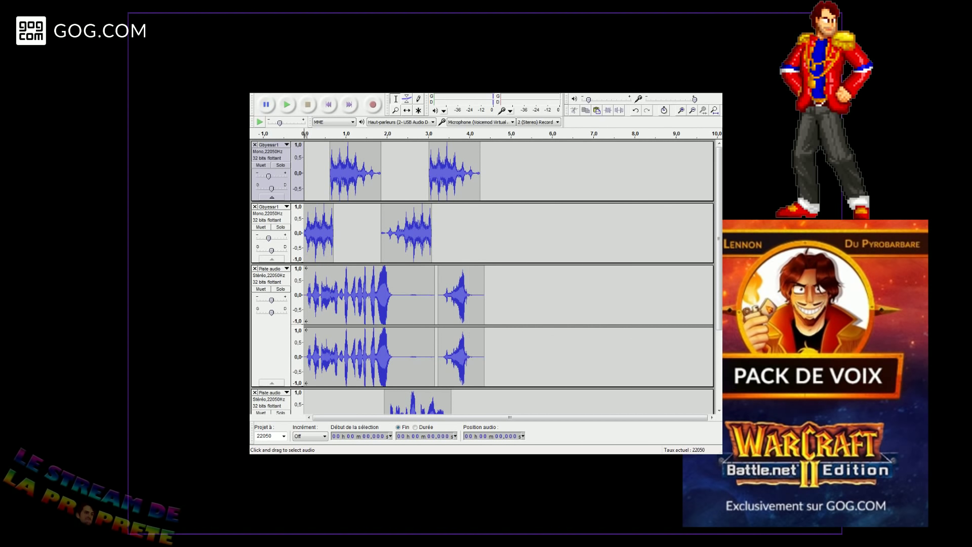
left_click(580, 329)
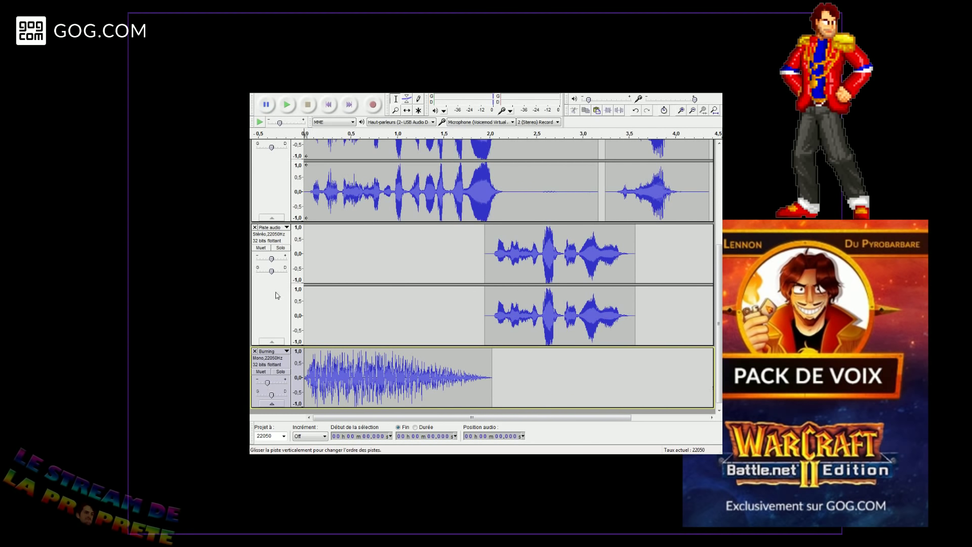
left_click(287, 105)
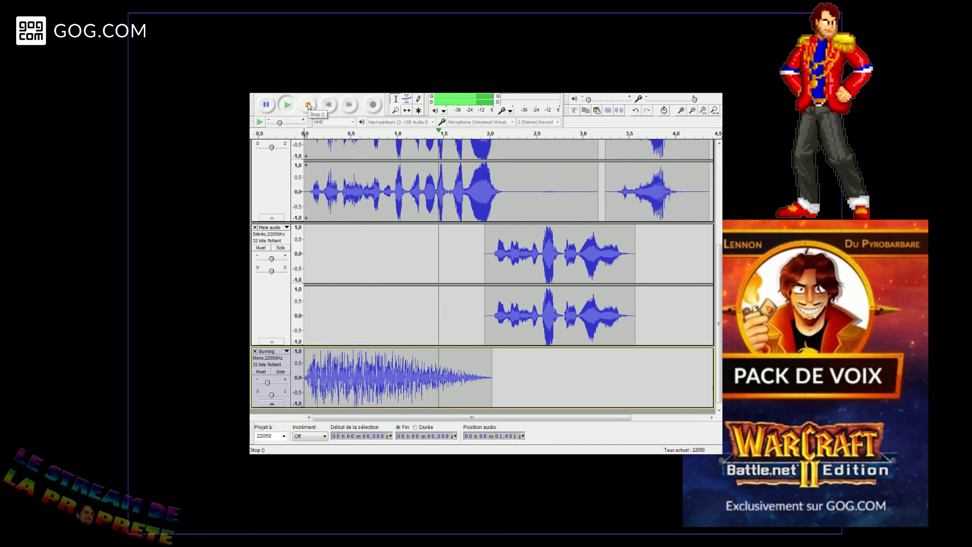
left_click(308, 105)
- Copy about the first 1.36 s of the Burning clip, paste it at about 1.43 s on the same track, and play from 1 s
left_click_drag(430, 377, 304, 377)
key("ctrl+c")
left_click(436, 378)
key("ctrl+v")
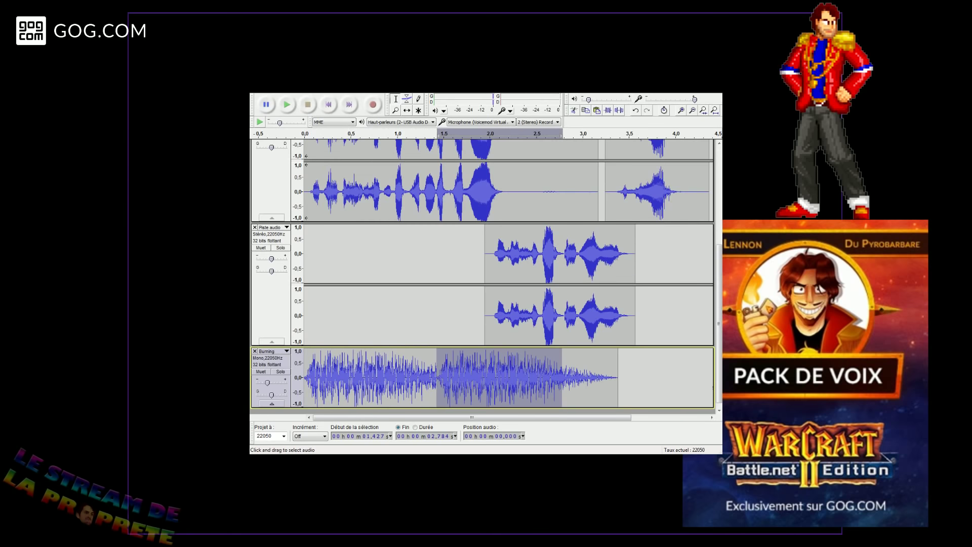
left_click(398, 134)
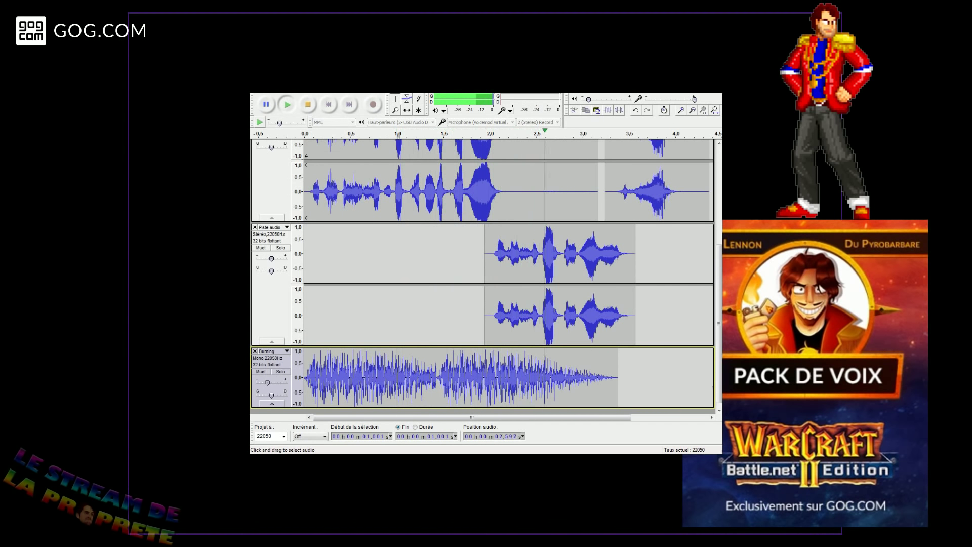
- Paste the copied Burning section again at about 2.78 s on its track and preview from about 2.48 s
key("space")
left_click(562, 371)
key("ctrl+v")
left_click(535, 368)
key("space")
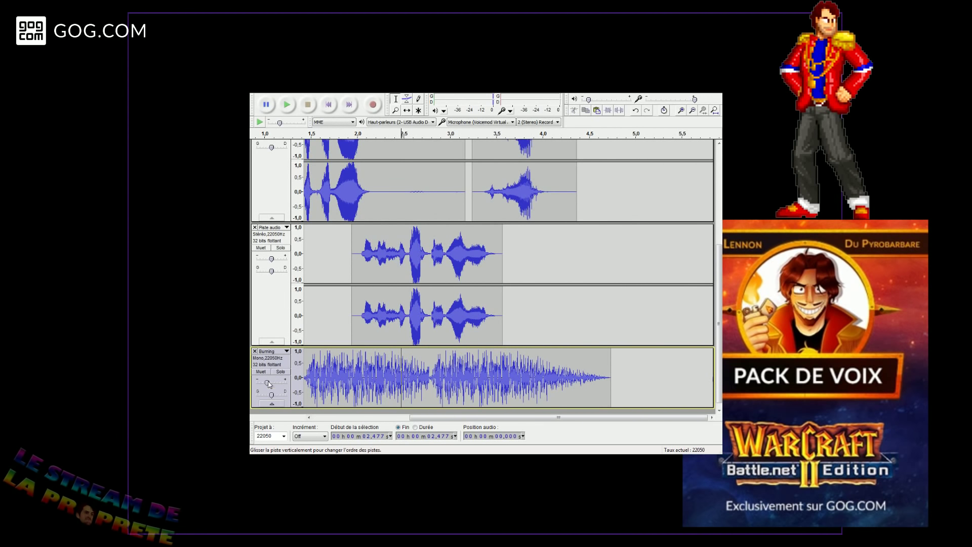
- Raise the gain of the first stereo voice track slightly and play the mix from the start
scroll(298, 375, "up", 5)
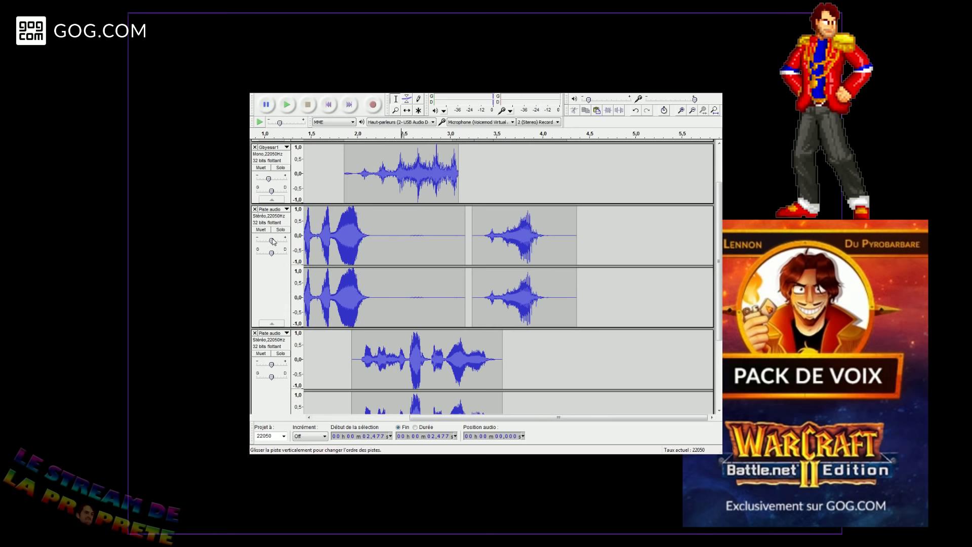
left_click(287, 104)
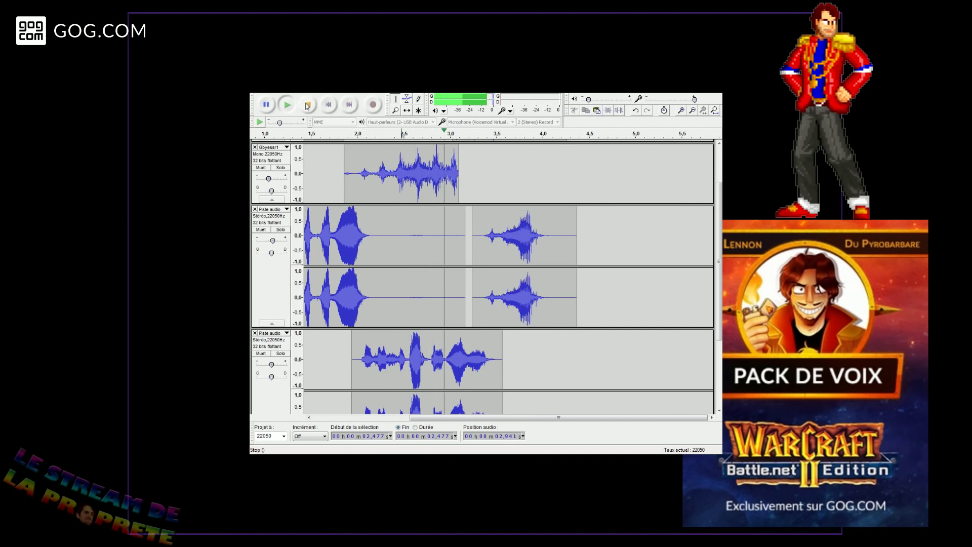
left_click(313, 111)
key("Home")
left_click(293, 105)
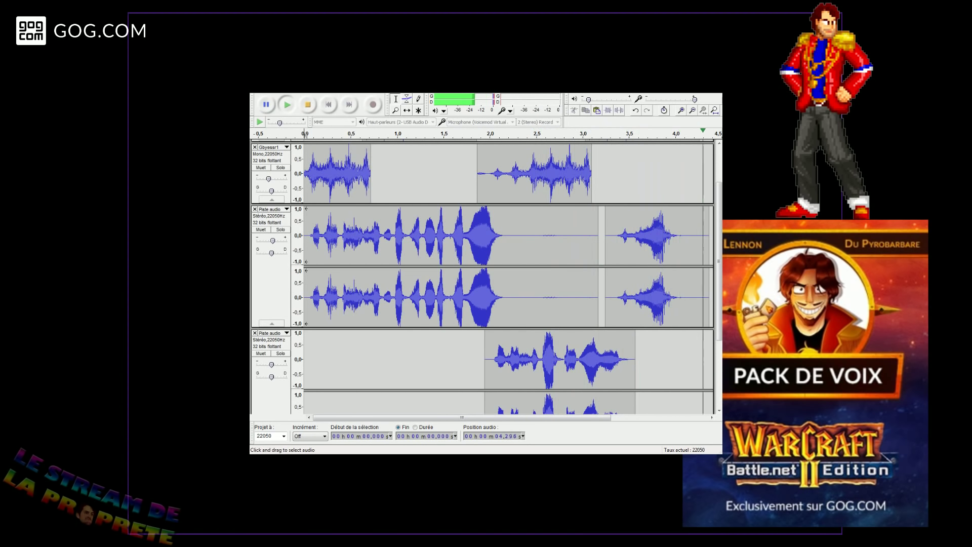
- Preview the explosion sounds Bldexpl1.wav and Bldexpl3.wav, then import Bldexpl2 as a new track
scroll(713, 400, "down", 2)
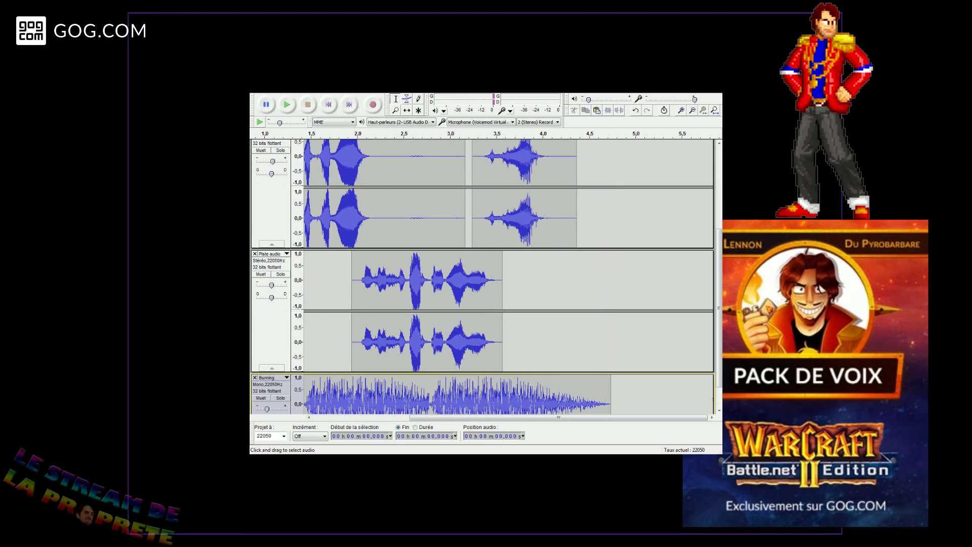
scroll(507, 276, "up", 4)
scroll(507, 277, "down", 3)
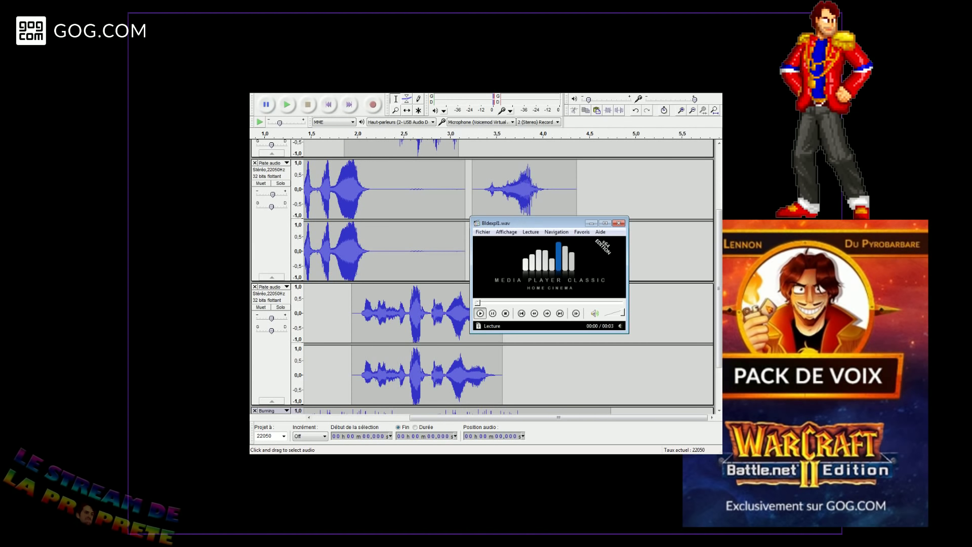
left_click(618, 223)
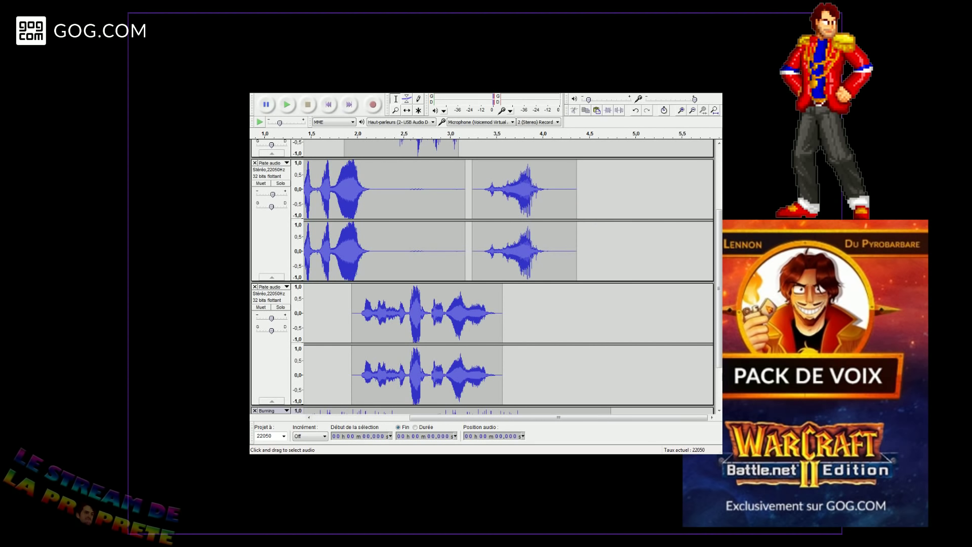
left_click(619, 223)
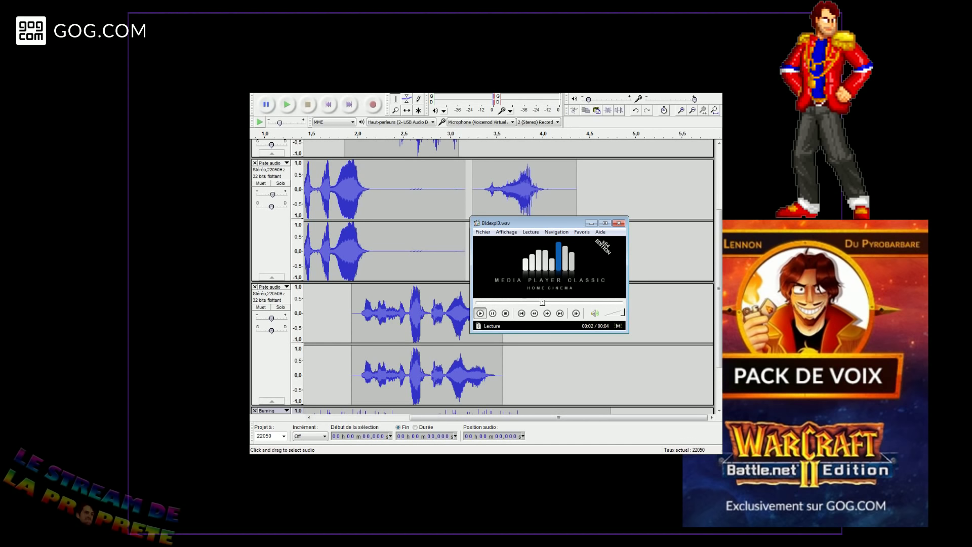
left_click(619, 223)
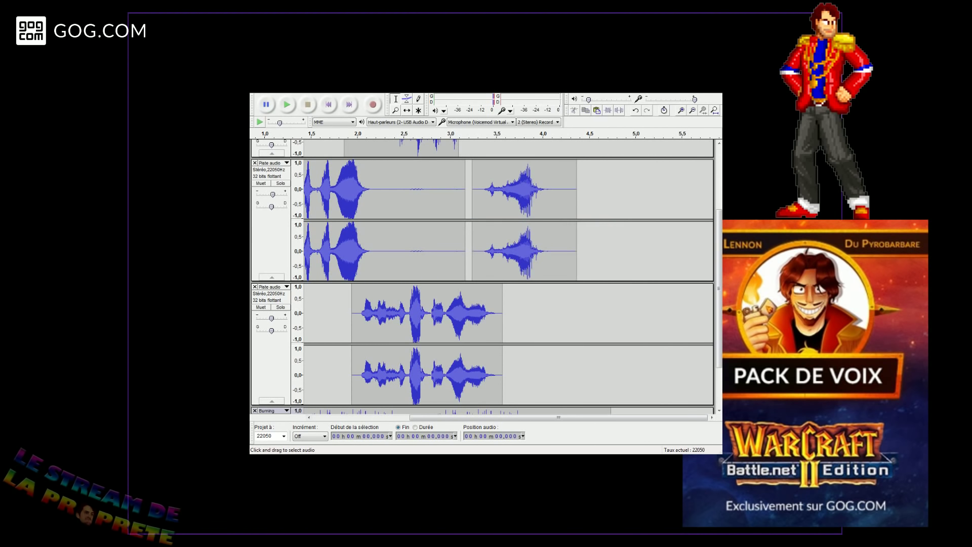
left_click(599, 333)
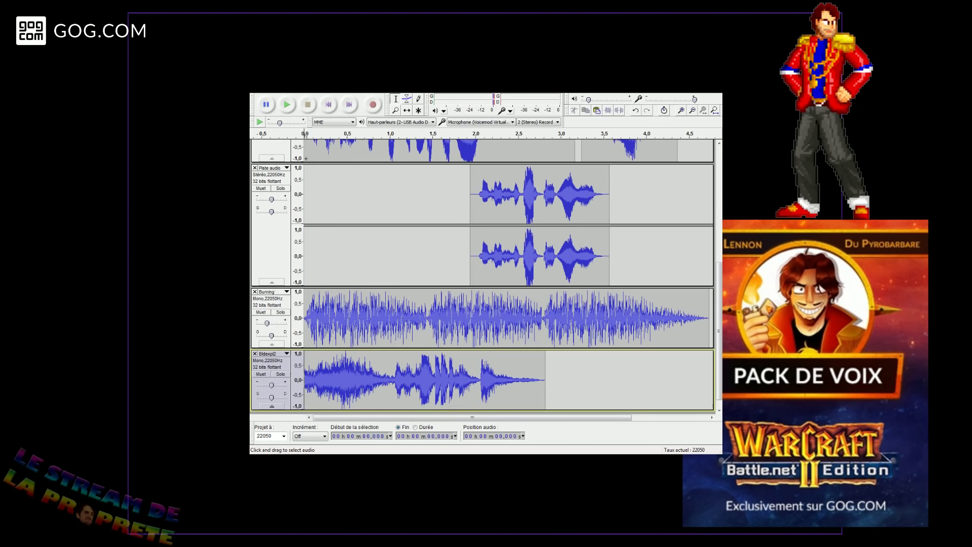
- Move the whole Bldexpl2 clip to about 3.8 s on the second stereo voice track and preview it
left_click_drag(548, 380, 303, 380)
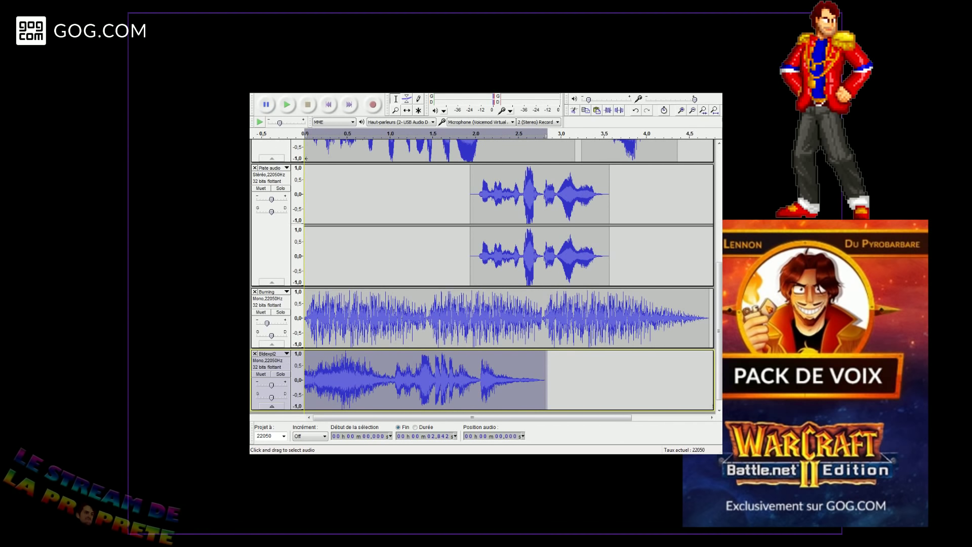
key("Delete")
left_click(615, 258)
key("ctrl+v")
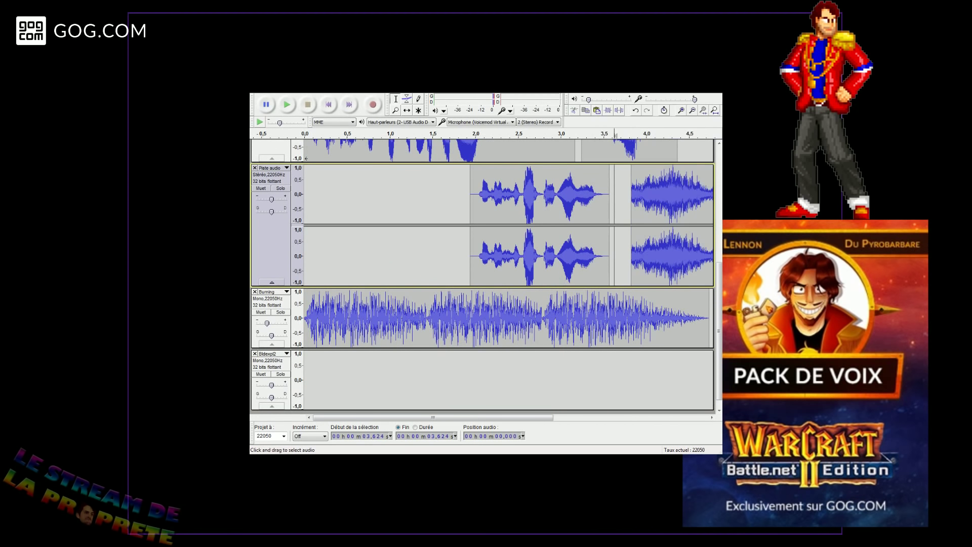
key("space")
scroll(621, 258, "up", 4)
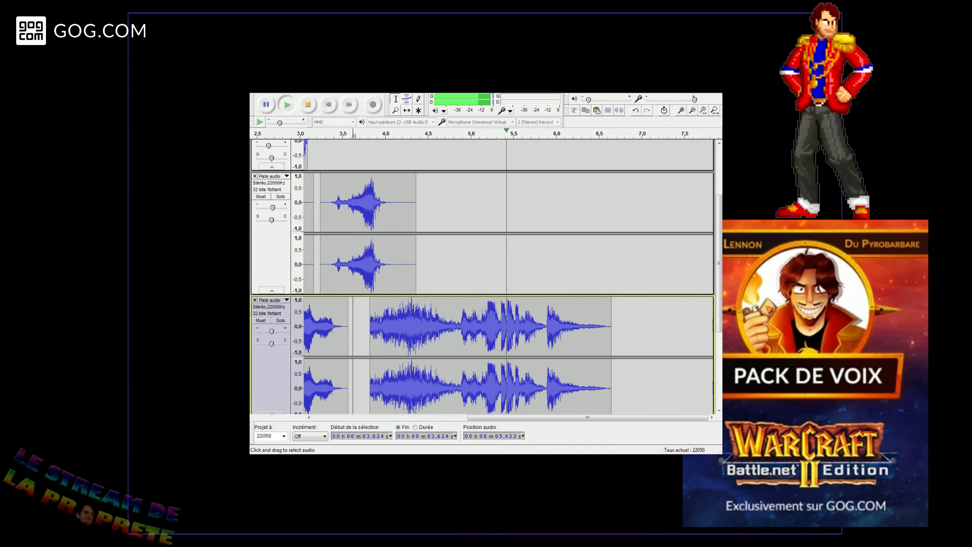
left_click(308, 105)
- Play the complete mix with the added explosion from the start twice
left_click(328, 105)
left_click(287, 107)
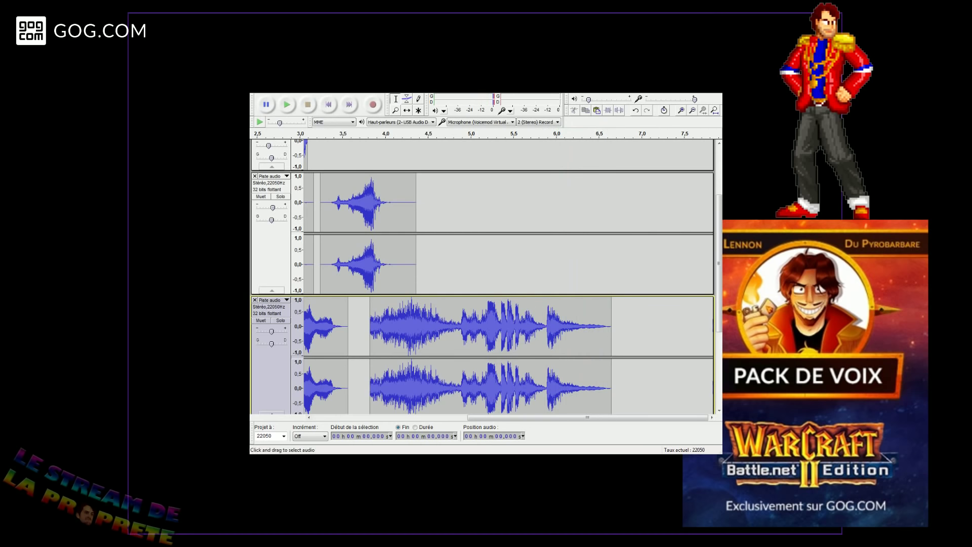
scroll(481, 276, "up", 3)
left_click(328, 105)
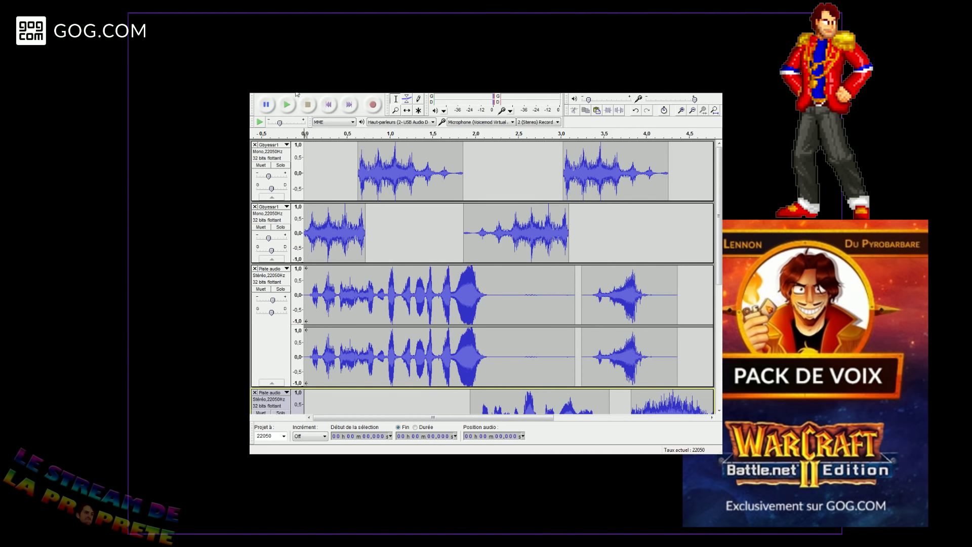
left_click(287, 105)
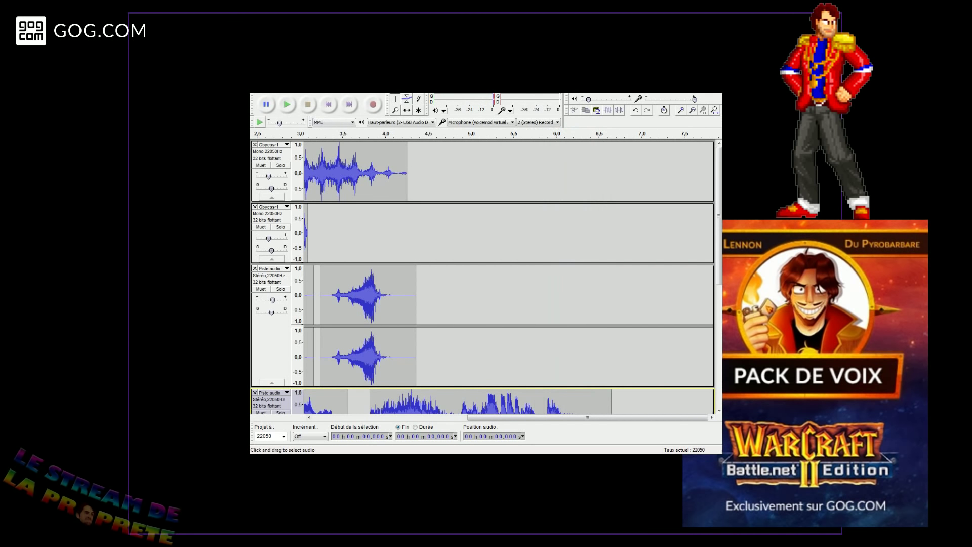
- Export the mix to the WarcraftBob folder as a signed 16-bit PCM WAV named Gbpissd, accepting the stereo mixdown
left_click(259, 90)
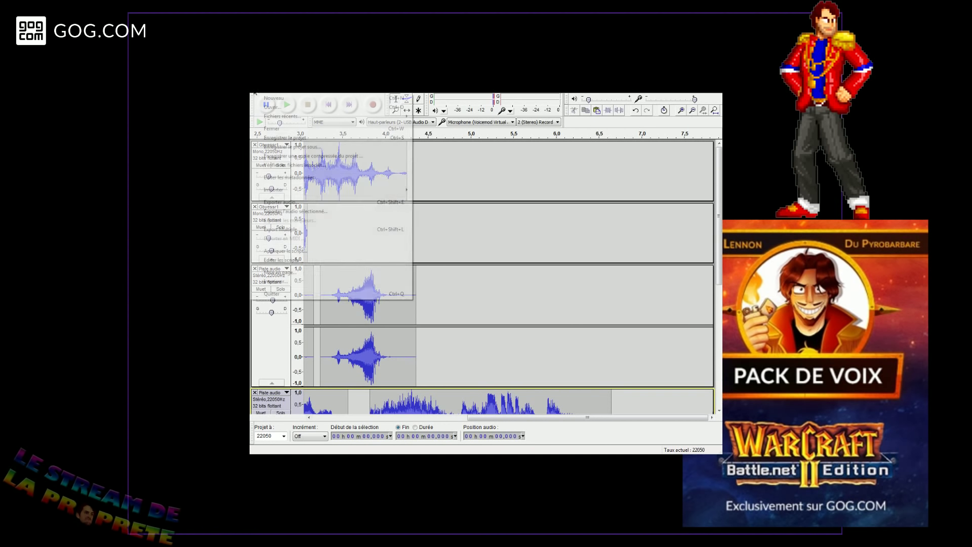
left_click(284, 201)
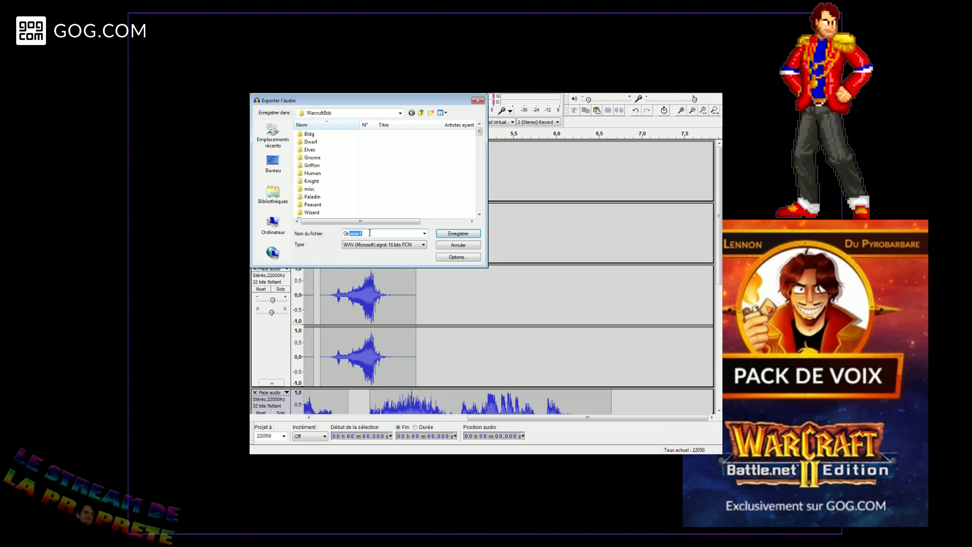
type("pissd")
key("Return")
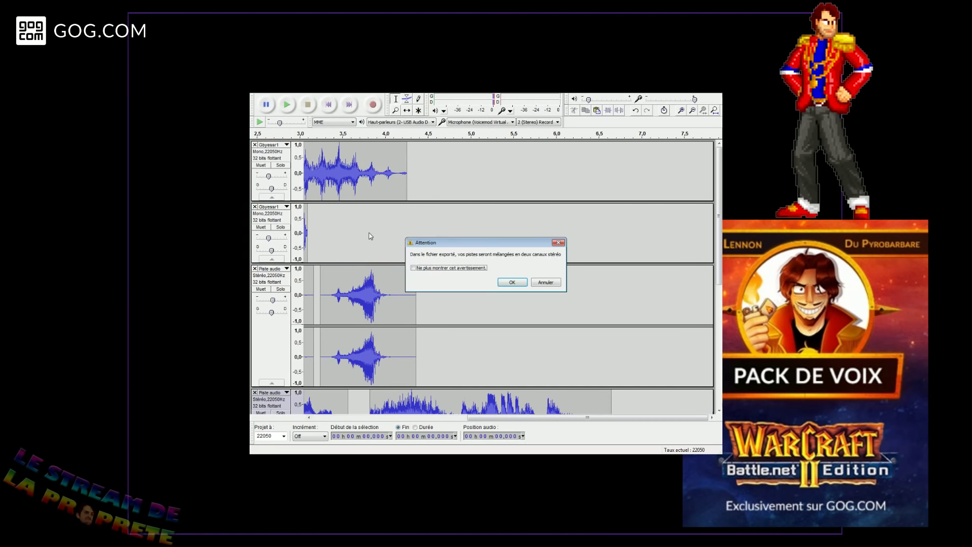
key("Return")
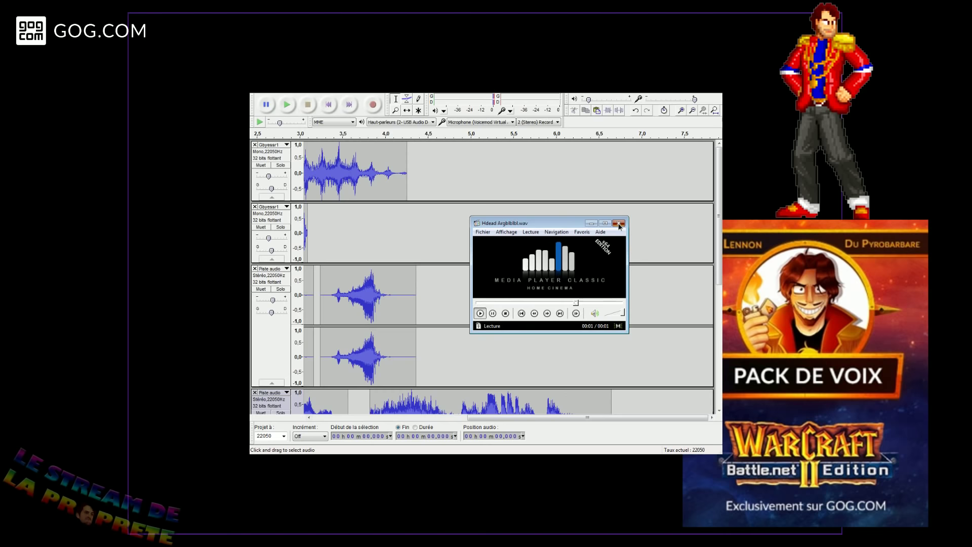
- Close the preview of Hdead Argblblbl.wav and remove all six tracks from the project
left_click(618, 224)
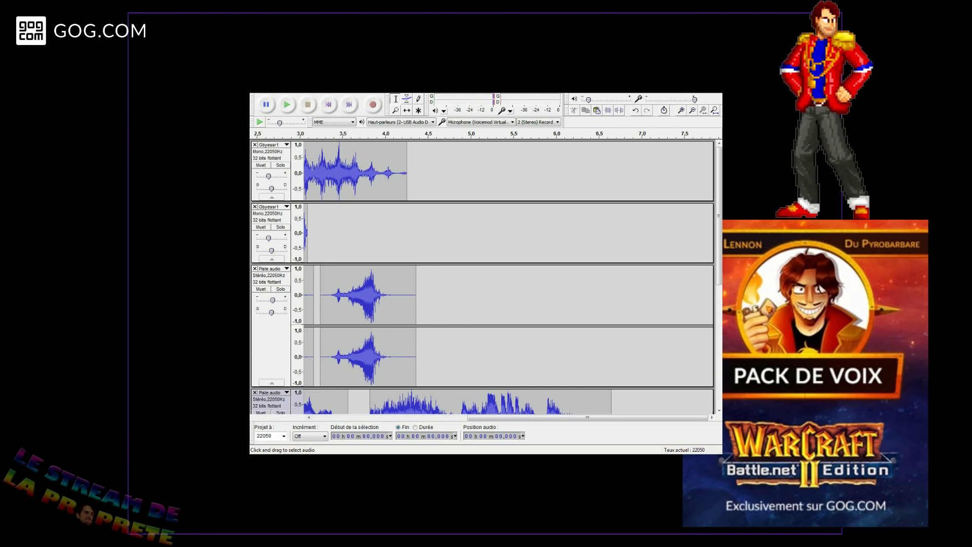
left_click(255, 144)
left_click(255, 145)
left_click(255, 145)
left_click(255, 145)
left_click(255, 145)
left_click(255, 145)
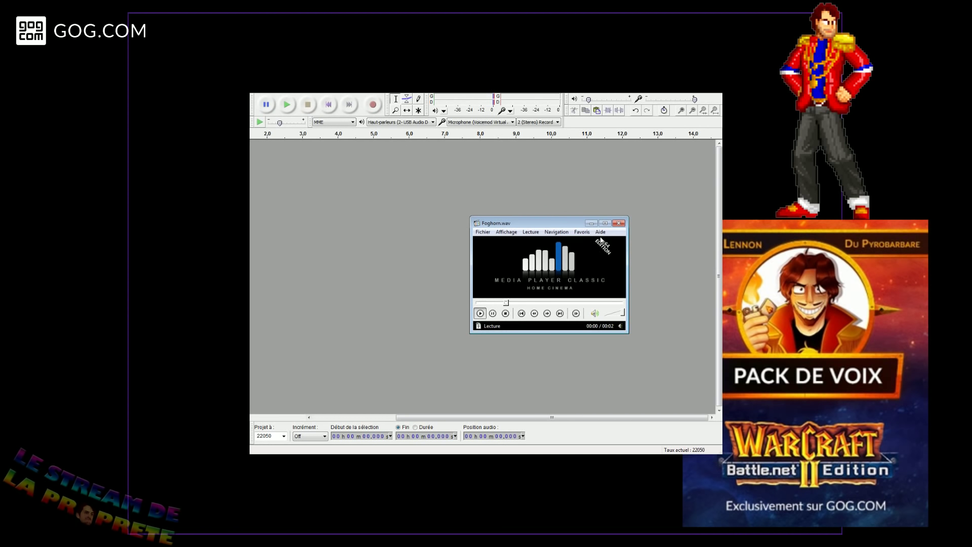
- Preview the game's ship sounds, including Foghorn.wav and Hshppis1.wav, and close the player after each
left_click(617, 222)
key("Return")
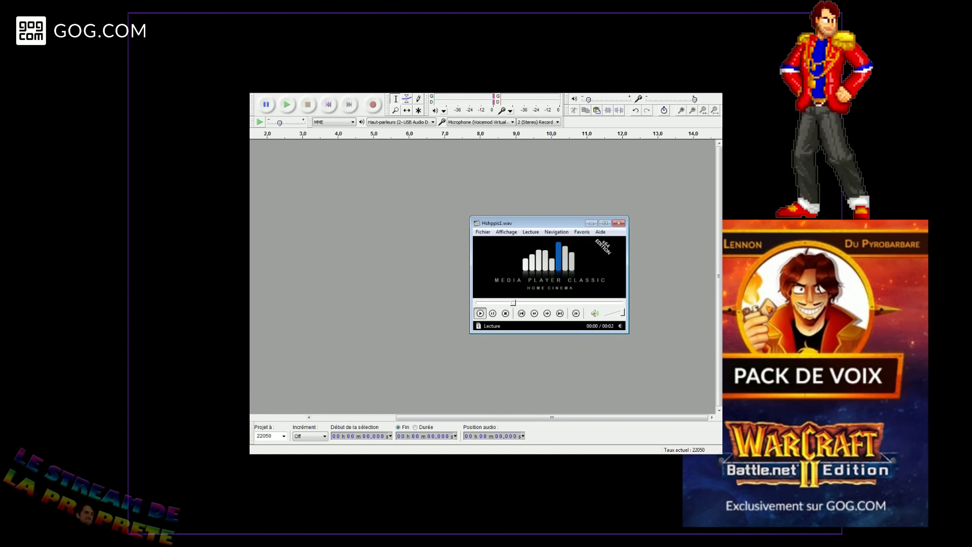
key("Return")
key("Return")
left_click(623, 225)
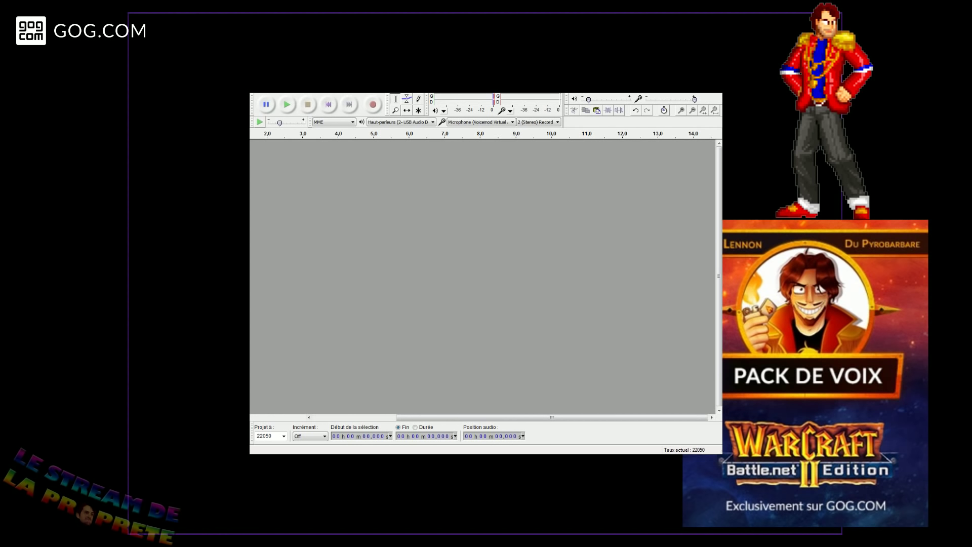
left_click(616, 223)
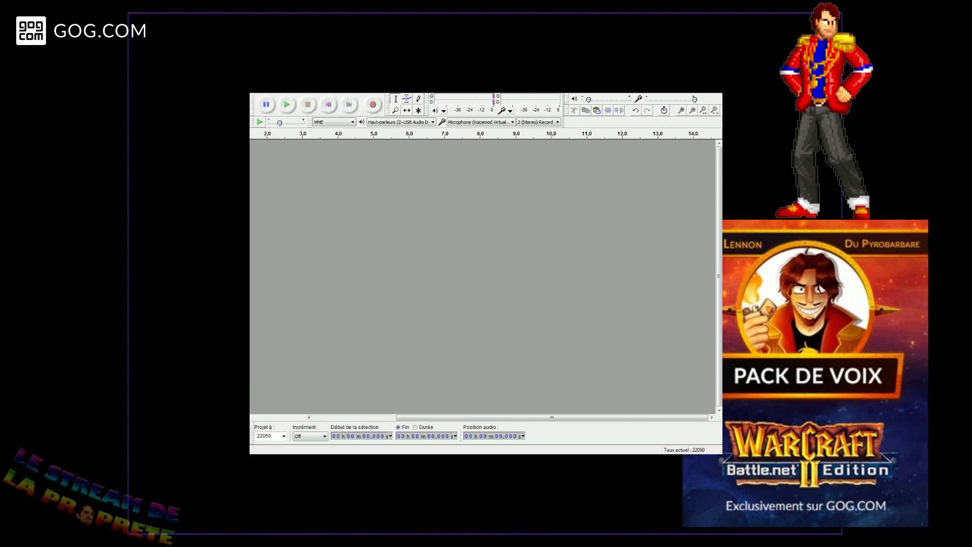
left_click(619, 223)
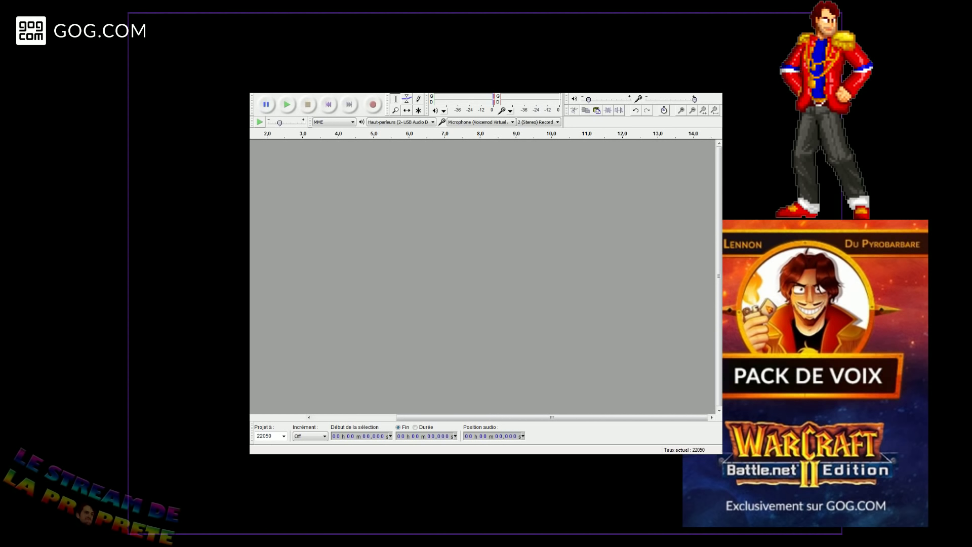
- Listen to Shipsink.wav and further game sounds, and close the player
key("Return")
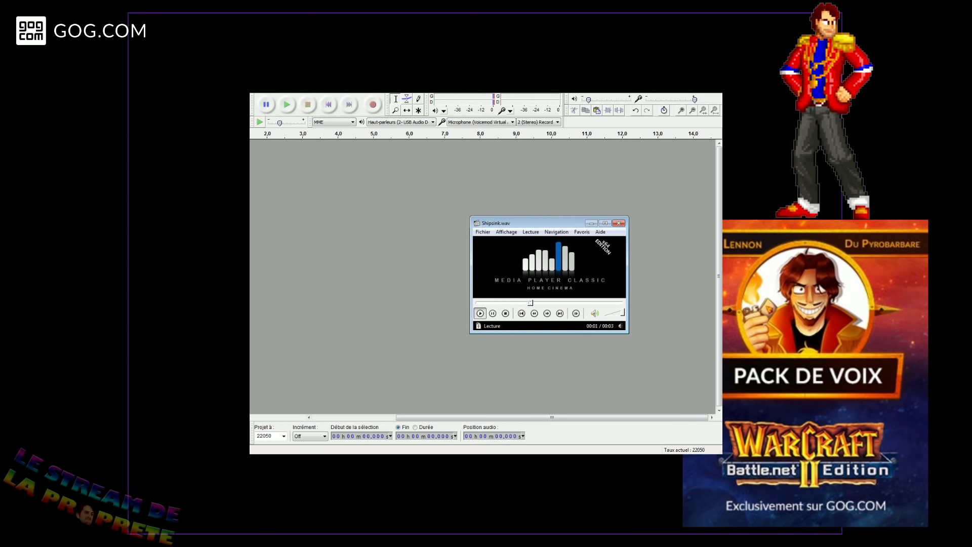
key("Return")
key("Return")
key("Return")
key("alt+F4")
left_click(619, 223)
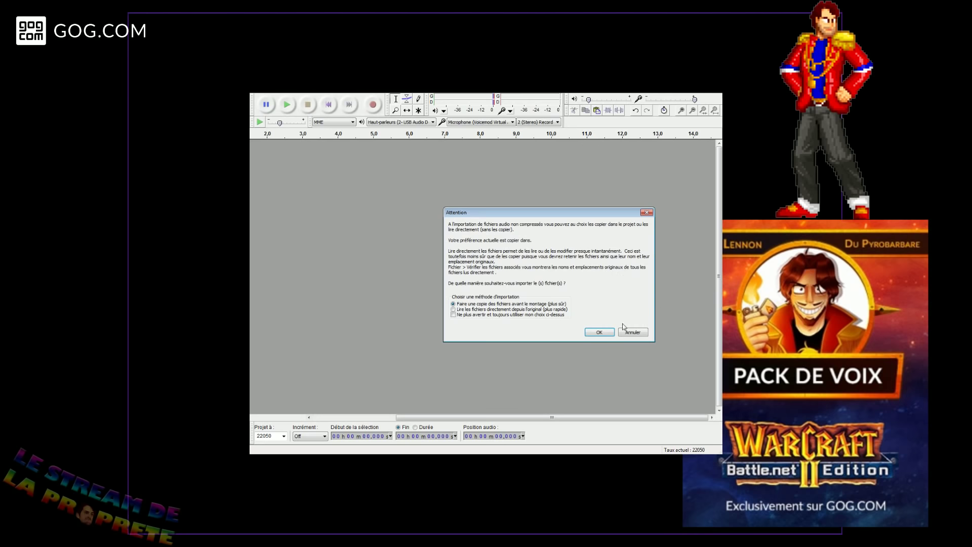
- Import the Hshpredy and Foghorn game sounds into the project, copying both files before editing
left_click(602, 331)
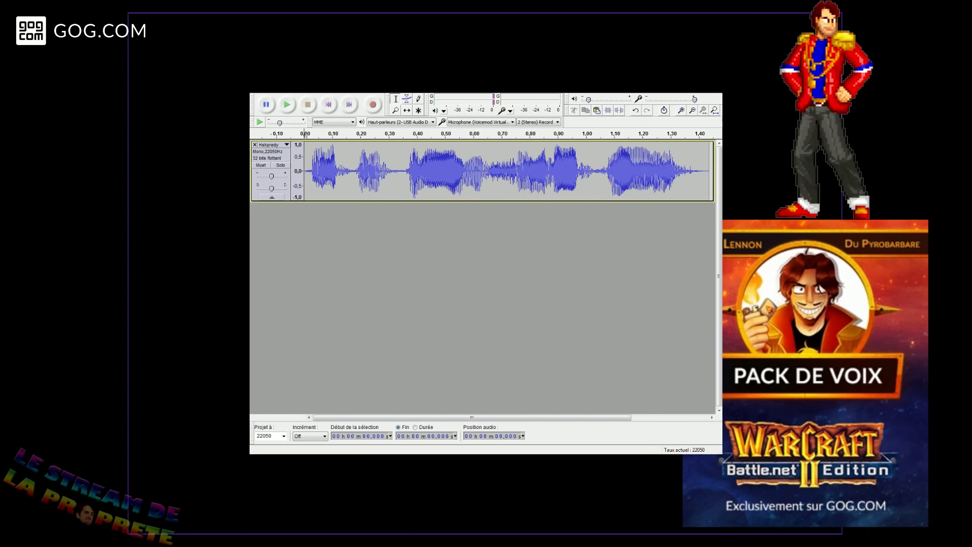
left_click(619, 226)
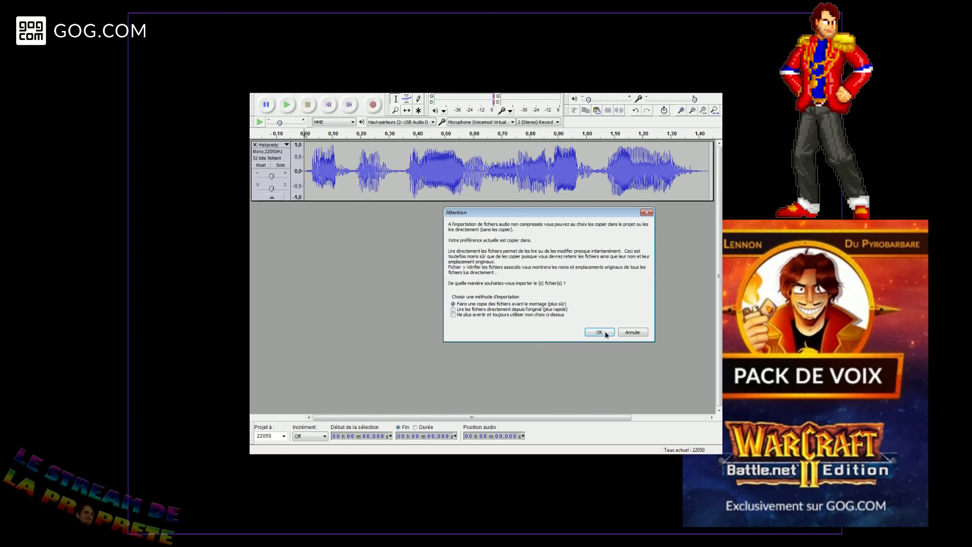
left_click(599, 332)
- Play the Hshpredy and Foghorn tracks together and remove the Hshpredy track
left_click(287, 104)
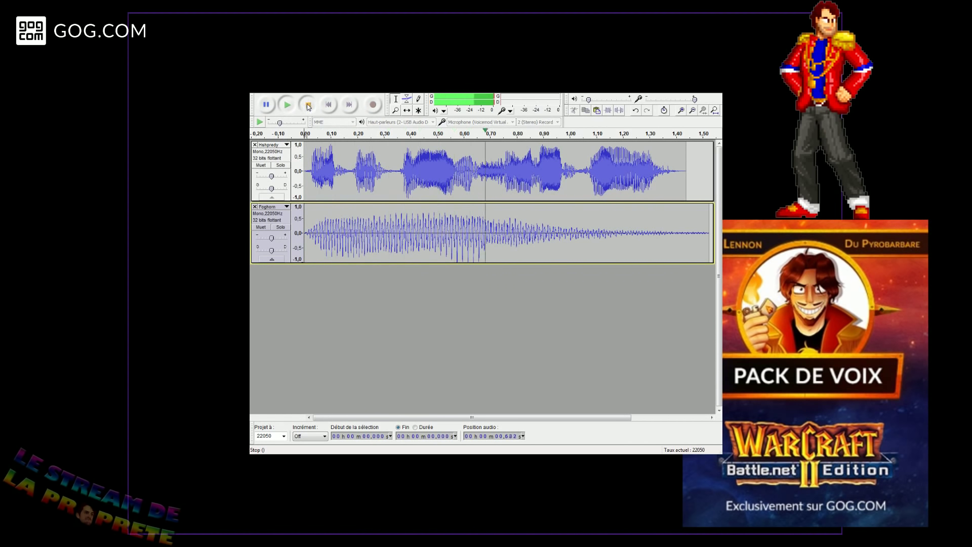
left_click(307, 105)
left_click(255, 145)
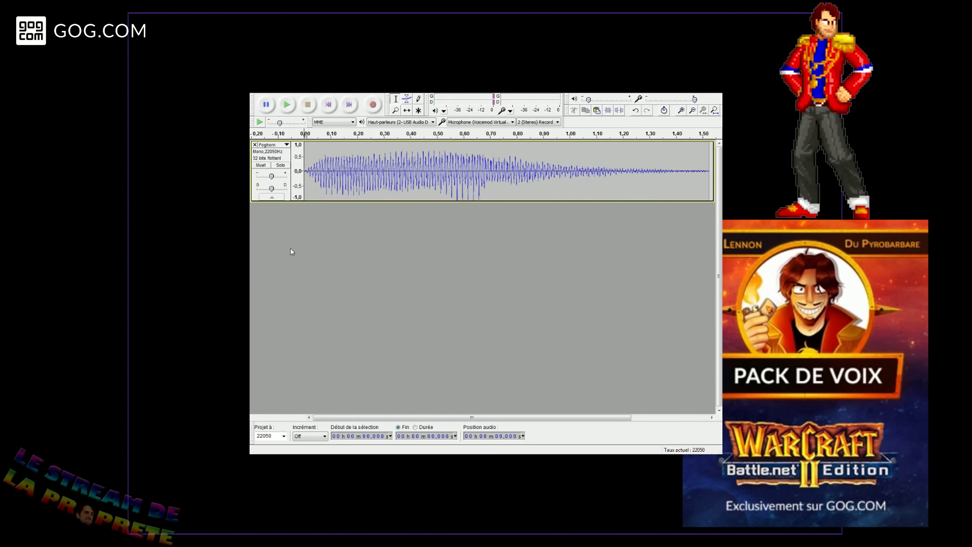
- Try a voice take over the Foghorn track, trim its opening silence and discard the take
left_click(372, 105)
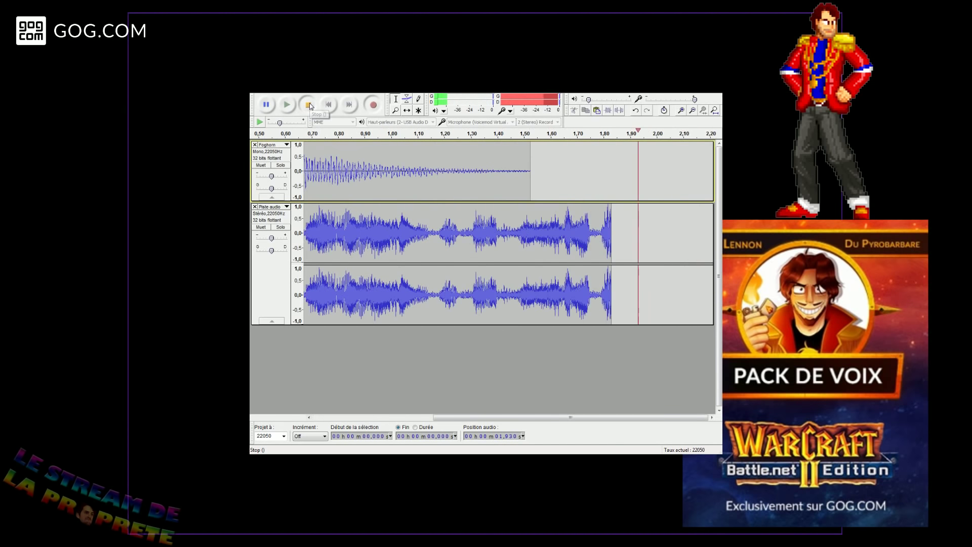
left_click(309, 102)
left_click(292, 104)
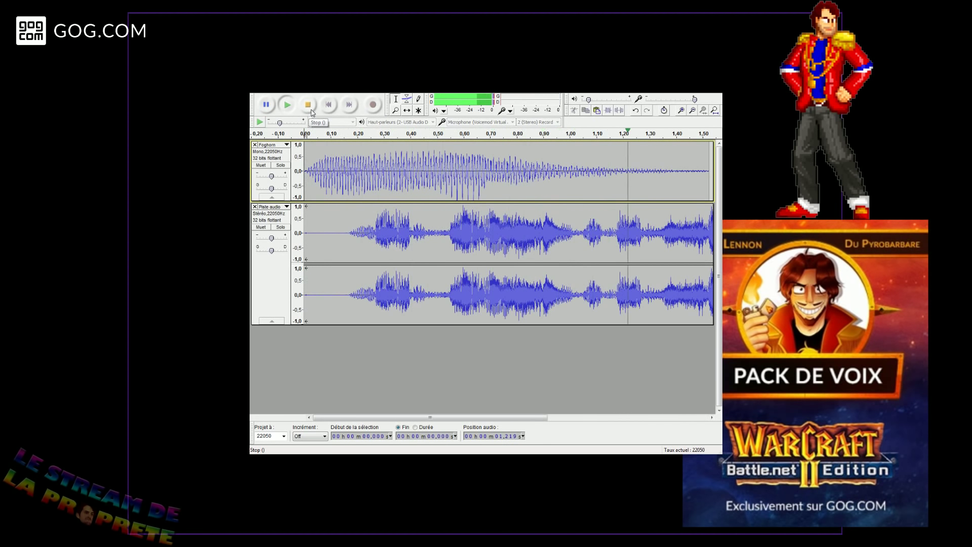
left_click(308, 105)
left_click(329, 105)
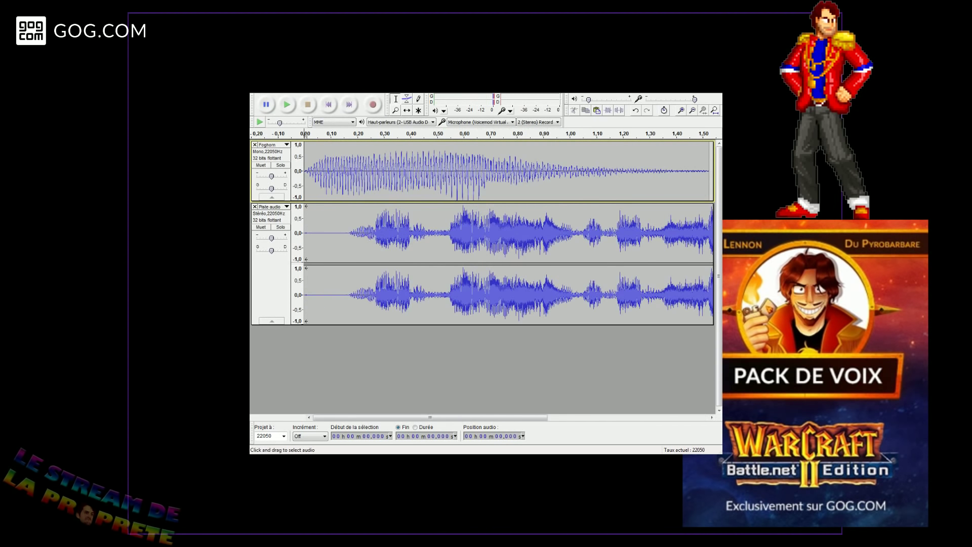
left_click_drag(305, 233, 347, 233)
key("Delete")
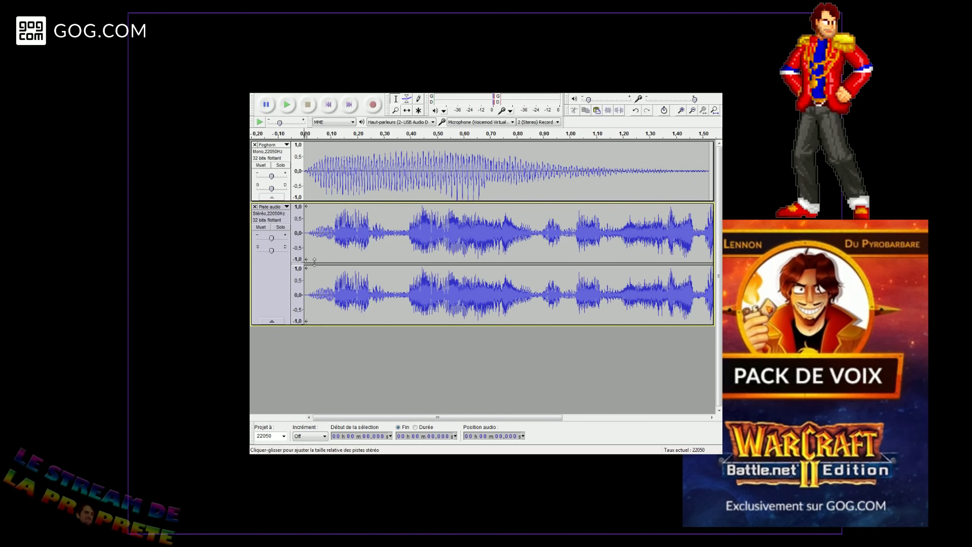
left_click(255, 207)
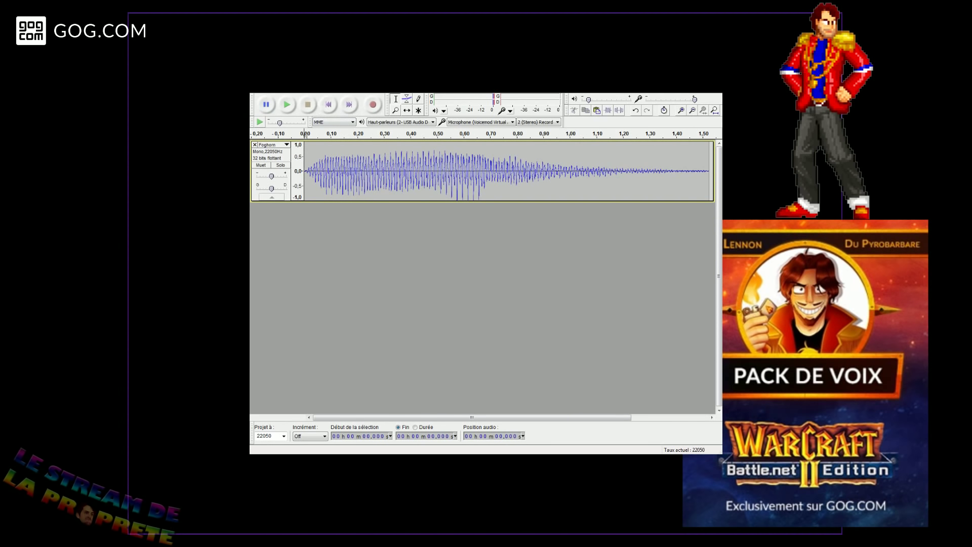
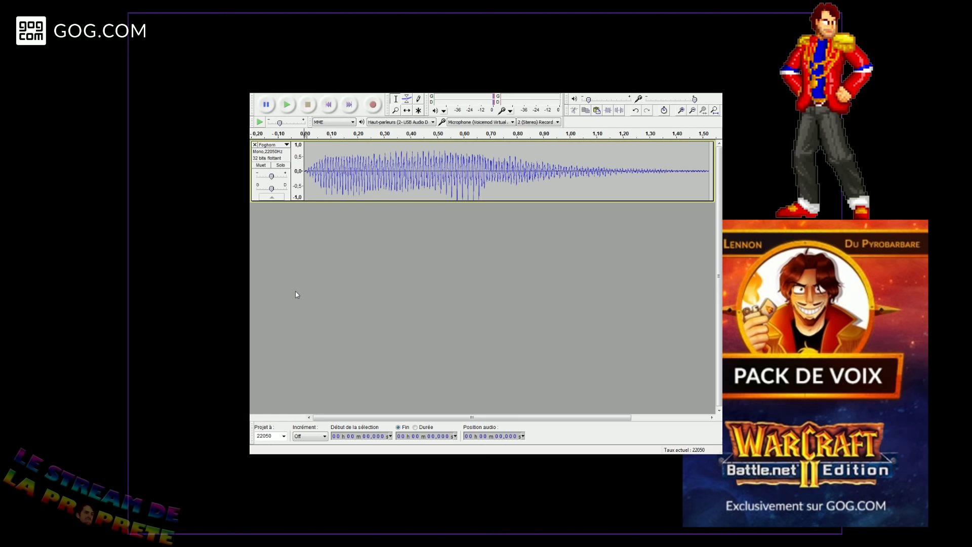
- Record a new voice take alongside the Foghorn track and play it back from about 8.47 s
left_click(373, 105)
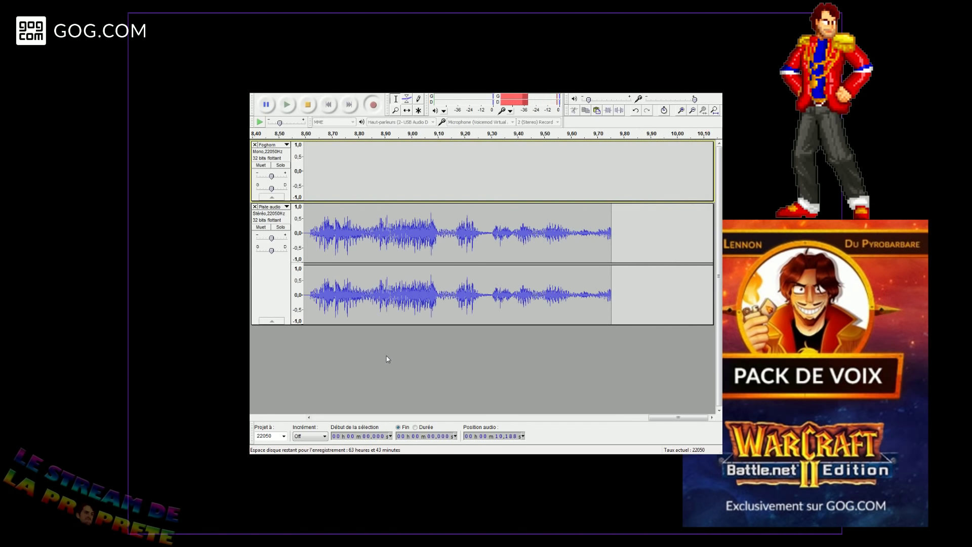
left_click(307, 104)
left_click_drag(377, 233, 332, 233)
left_click(357, 233)
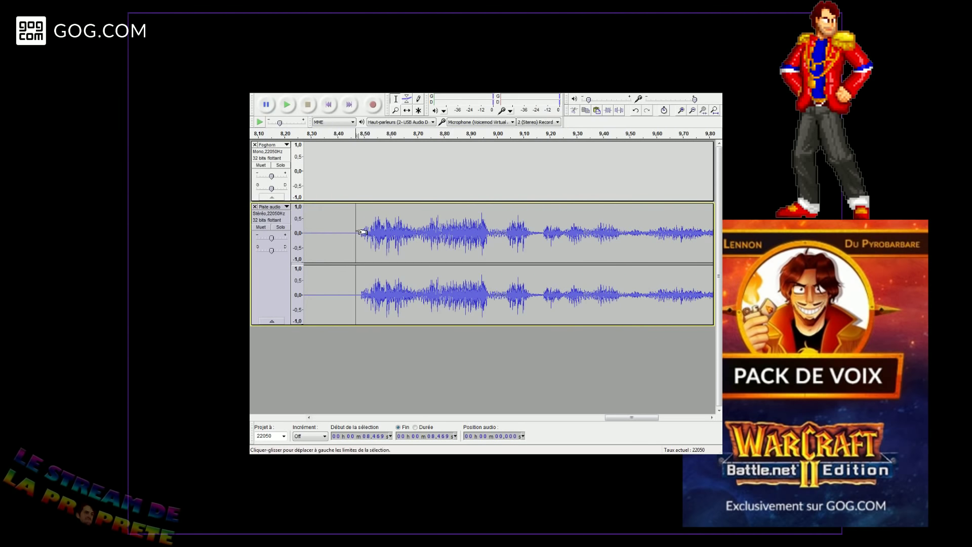
key("space")
key("space")
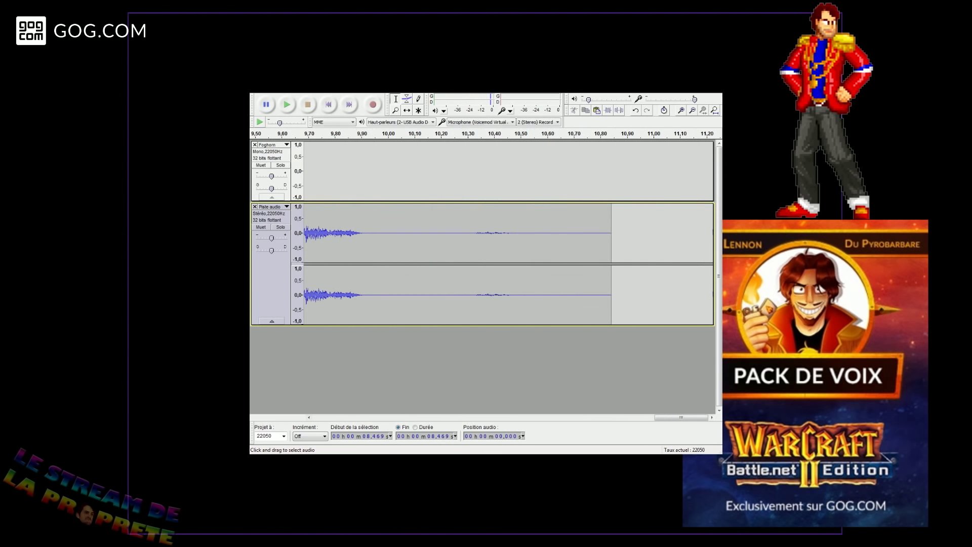
- Trim the voice take to its spoken line, starting at zero and ending with the Foghorn, and play the mix
scroll(361, 233, "down", 2)
left_click_drag(462, 418, 517, 418)
left_click_drag(547, 233, 296, 233)
key("Delete")
left_click_drag(406, 233, 465, 233)
key("Delete")
left_click(328, 105)
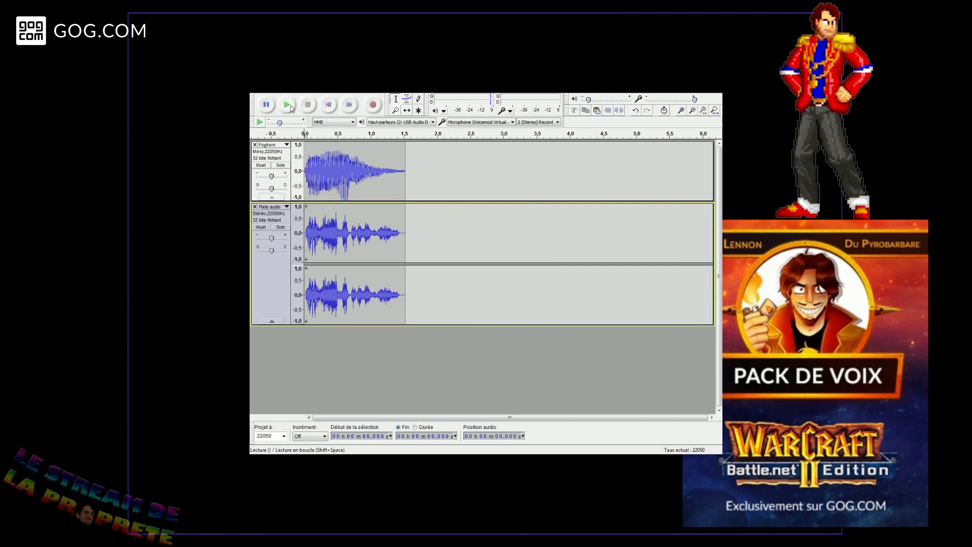
left_click(287, 105)
left_click(308, 105)
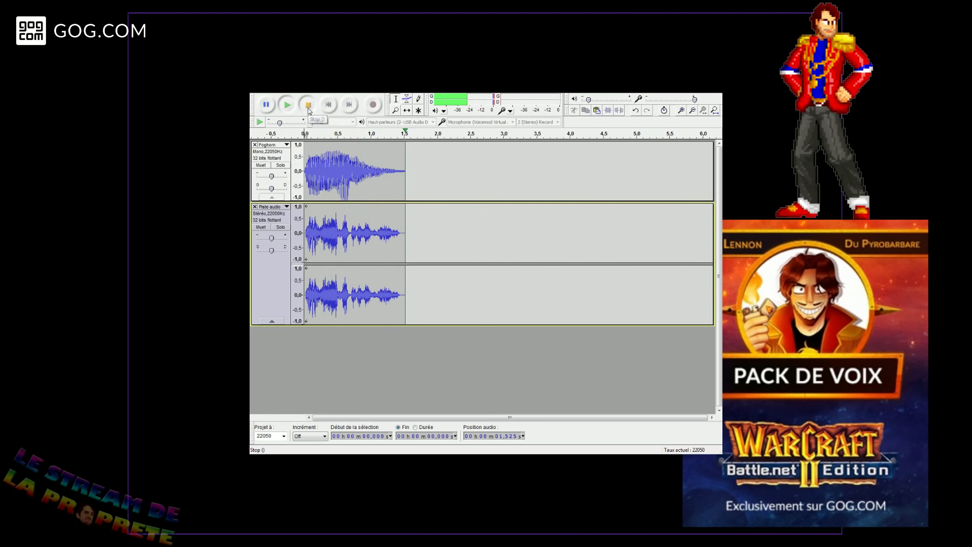
- Export the mix to the WarcraftBob folder as a signed 16-bit PCM WAV named Hshpredy, accepting the mixdown
left_click(260, 92)
left_click(294, 202)
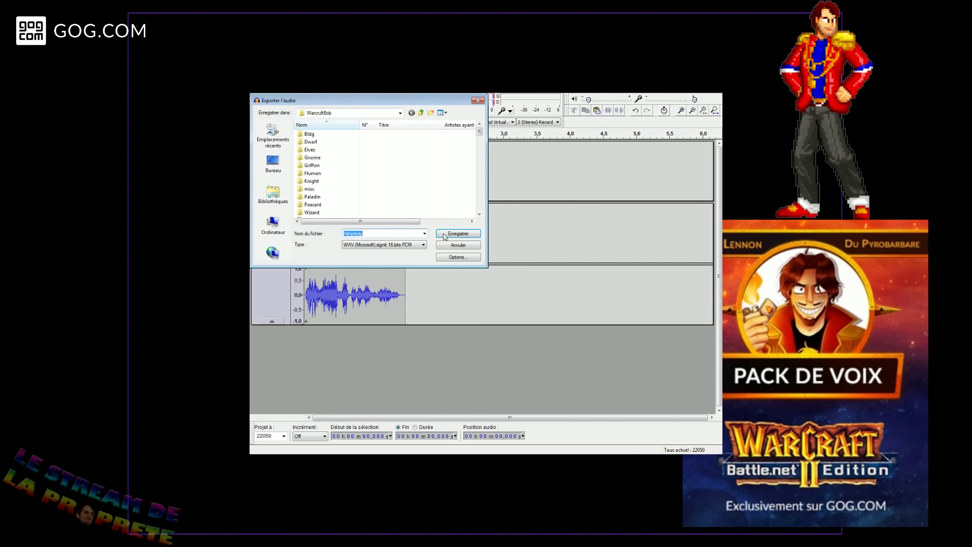
left_click(445, 236)
key("Return")
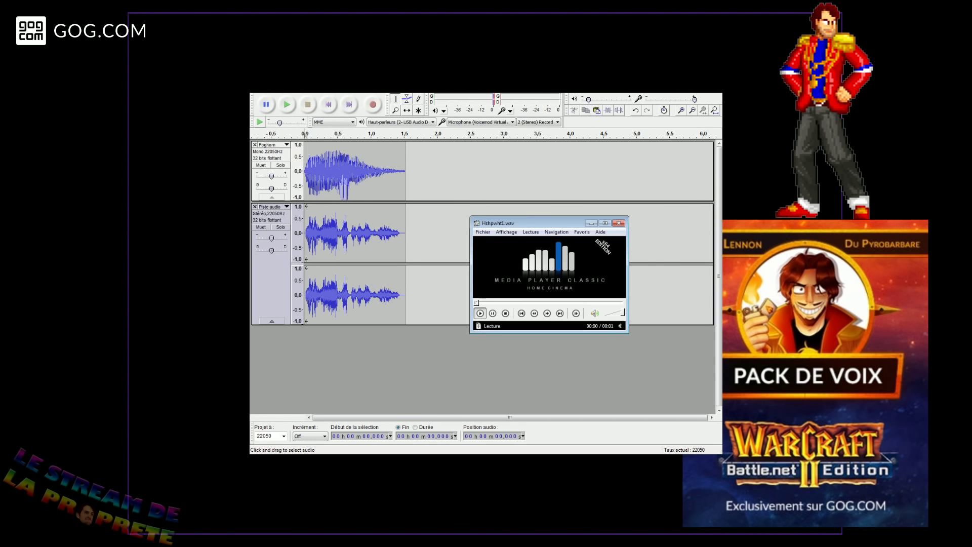
- Replace the exported voice track with a new recorded take and play it from about 3.43 s
left_click(255, 206)
left_click(372, 107)
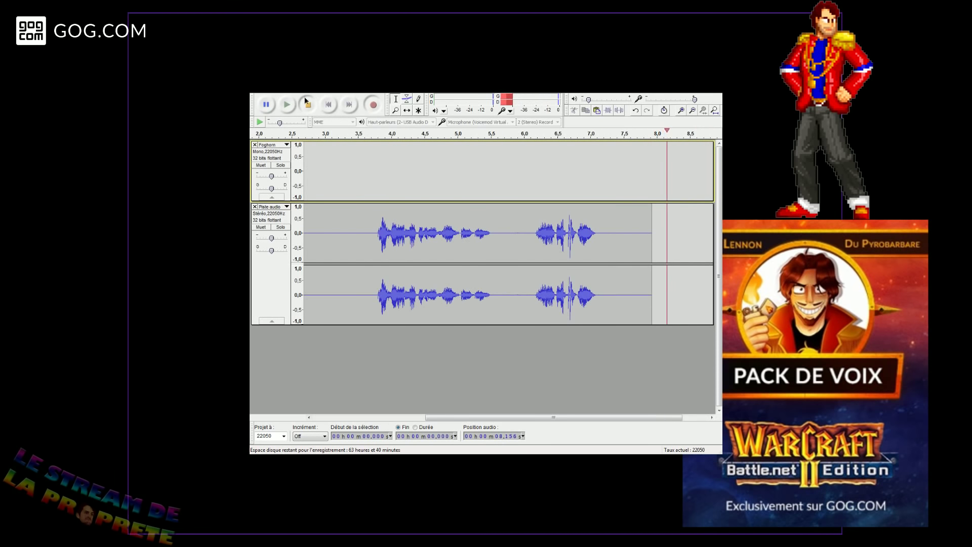
left_click(305, 100)
left_click(354, 247)
key("space")
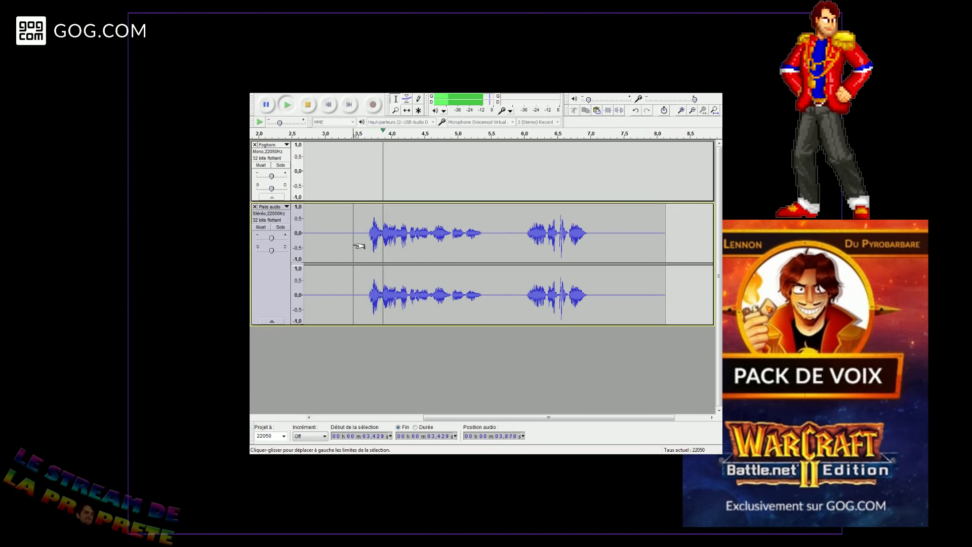
left_click(307, 104)
- Delete the middle phrase at about 3.6 to 5.4 s from the voice take and listen to the remaining phrases
left_click_drag(526, 293, 314, 294)
left_click(309, 294)
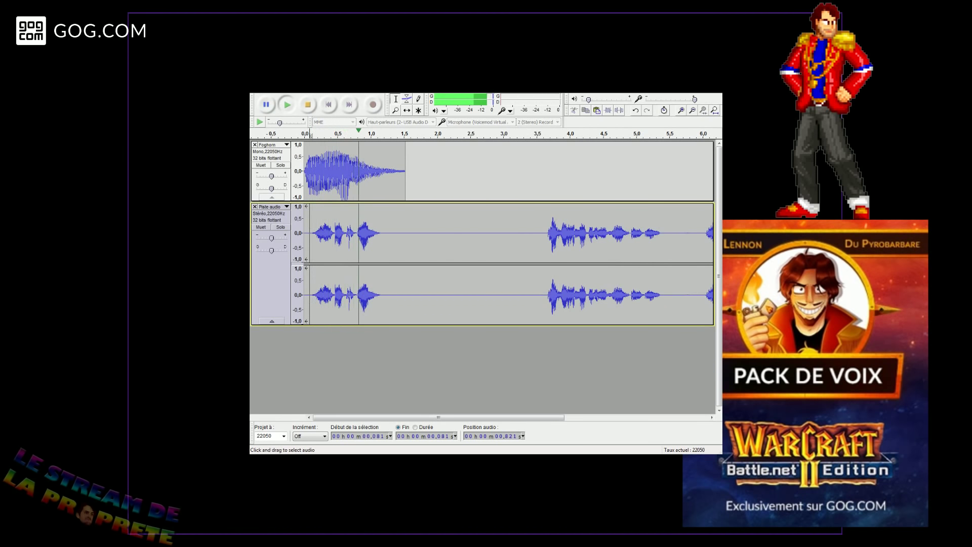
left_click_drag(541, 294, 664, 294)
key("Delete")
left_click(563, 230)
key("space")
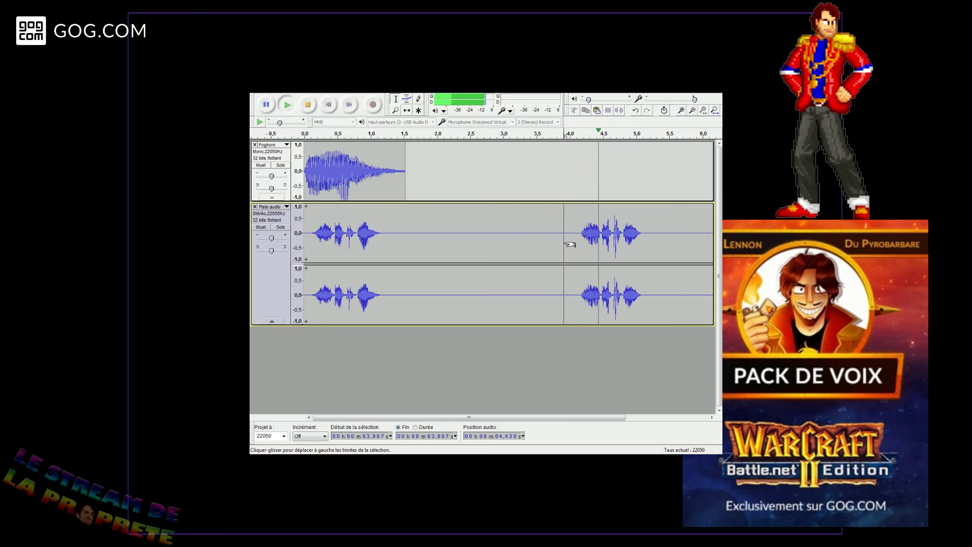
key("space")
- Lower the Foghorn track's gain slightly while auditioning the mix from the start
left_click(304, 233)
key("space")
key("space")
left_click_drag(271, 176, 267, 176)
key("space")
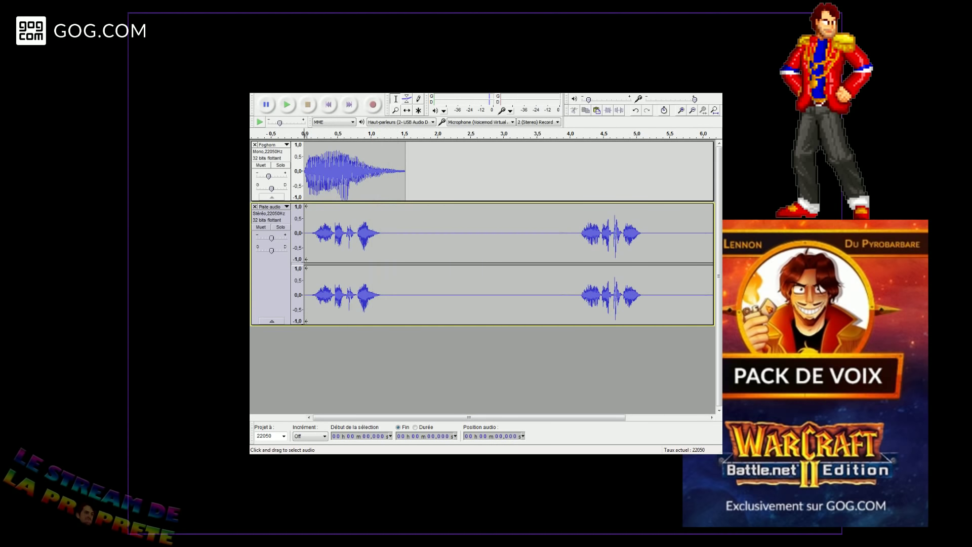
- Delete everything before the voice take's last phrase so that it starts at zero, and play the mix
left_click(579, 233)
left_click(572, 233)
left_click_drag(579, 233, 304, 233)
key("Delete")
left_click(287, 104)
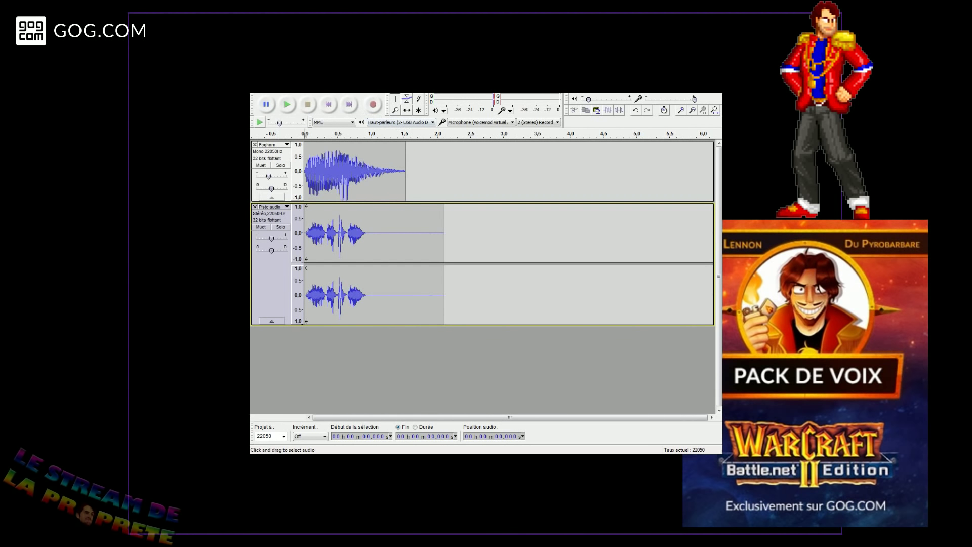
- Fade out the Foghorn's tail from about 1.06 to 1.53 s and play the ending from about 0.98 s
left_click_drag(406, 167, 375, 167)
left_click(371, 93)
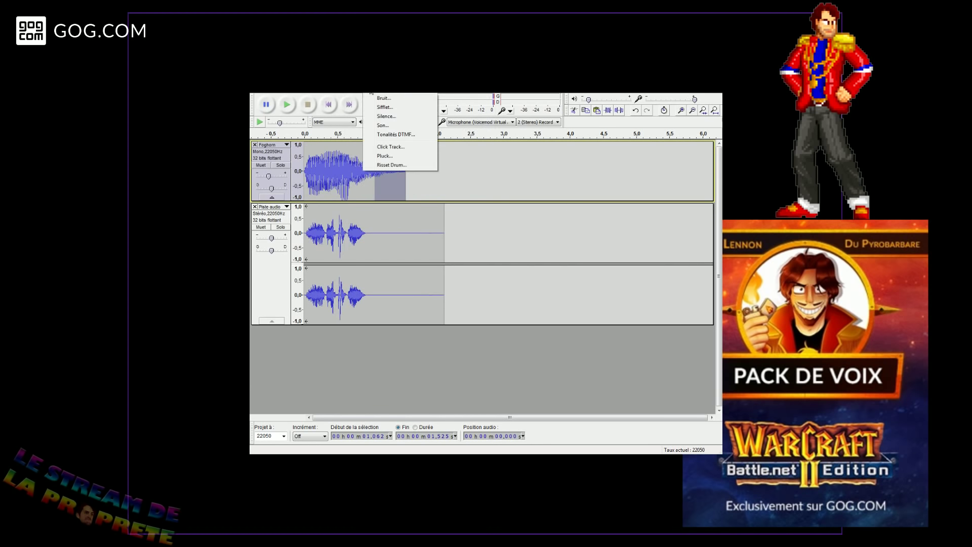
mouse_move(392, 94)
left_click(443, 192)
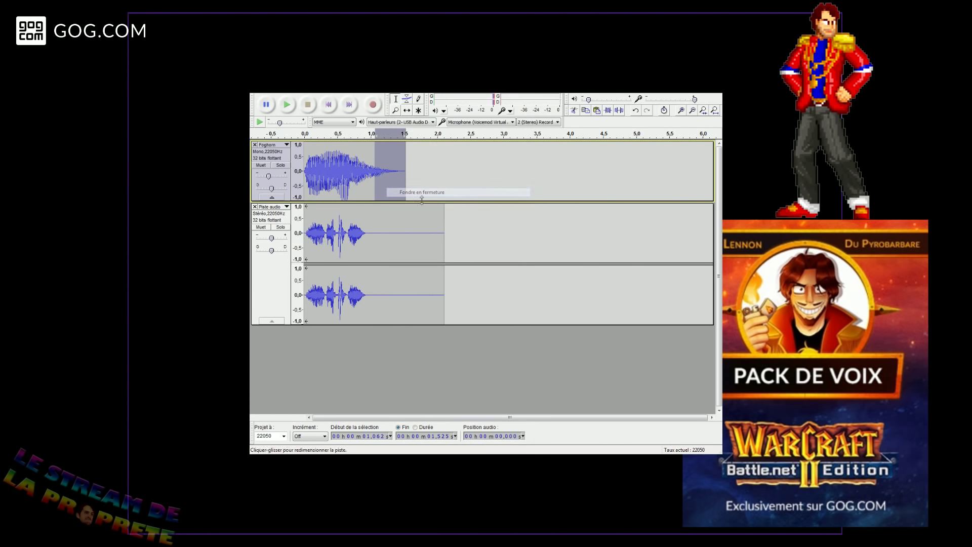
key("space")
left_click(369, 233)
key("space")
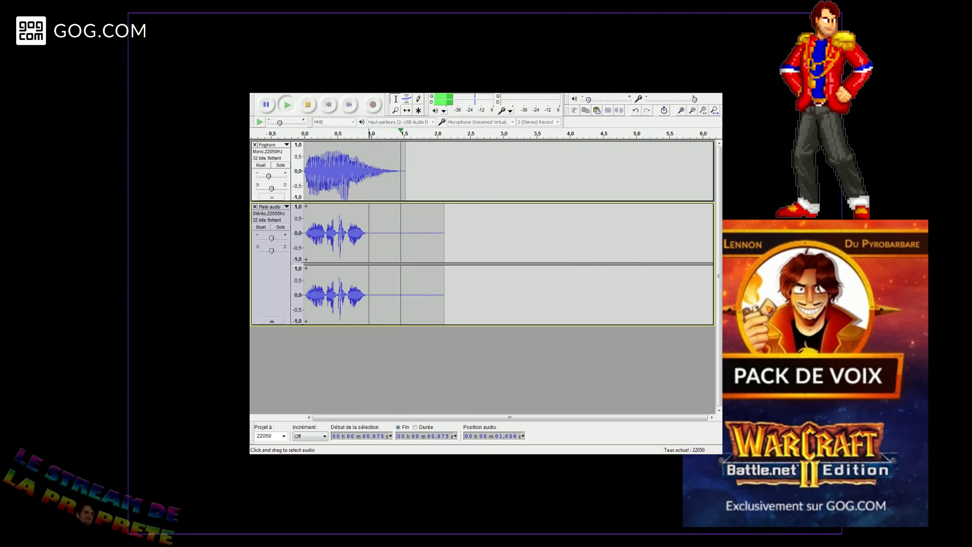
- Export the mix to the WarcraftBob folder as a signed 16-bit PCM WAV named Hshpwht1, accepting the mixdown
left_click(259, 94)
left_click(280, 202)
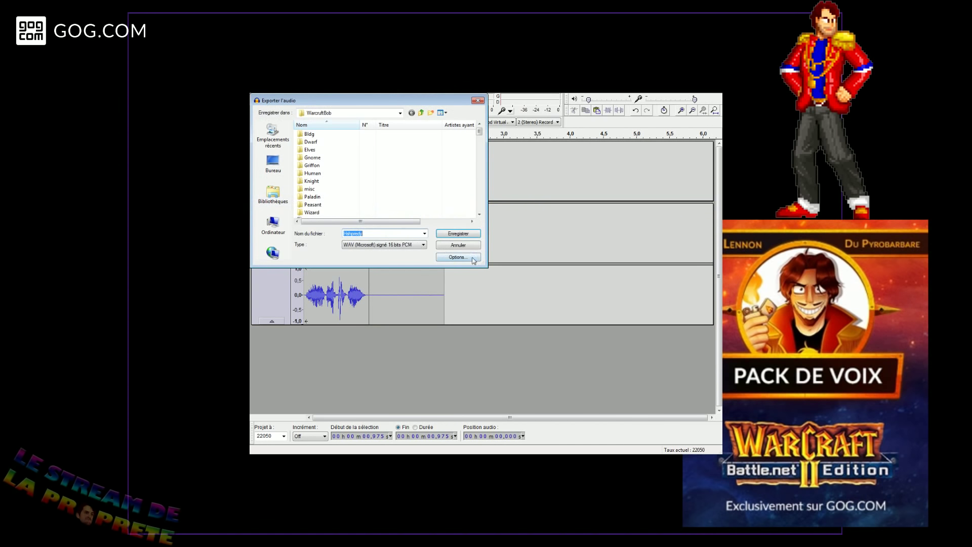
left_click(355, 236)
key("BackSpace")
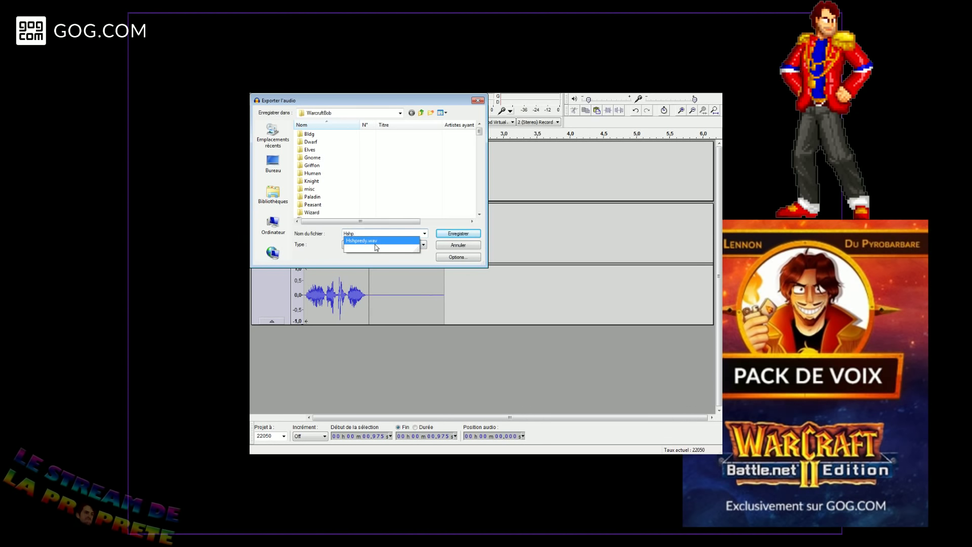
type("wht1")
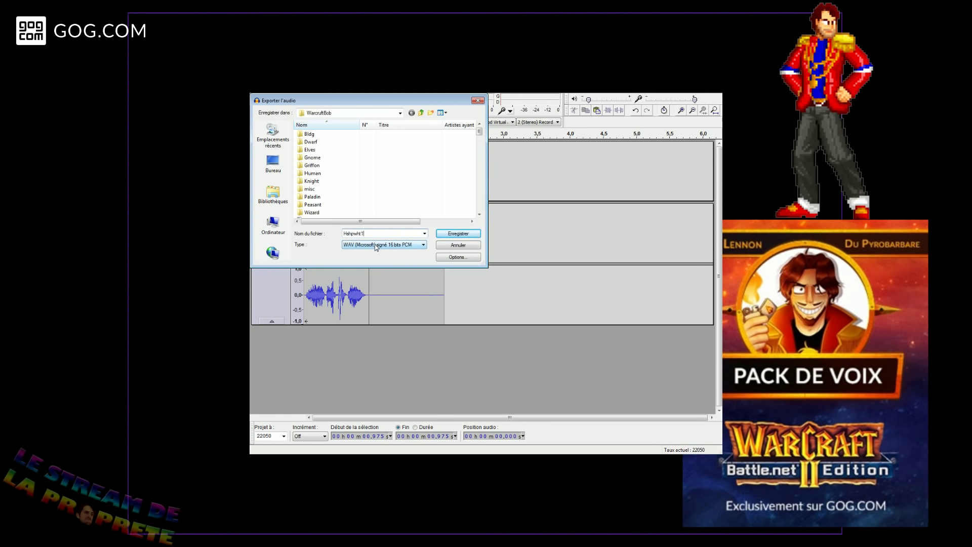
key("Return")
key("Return")
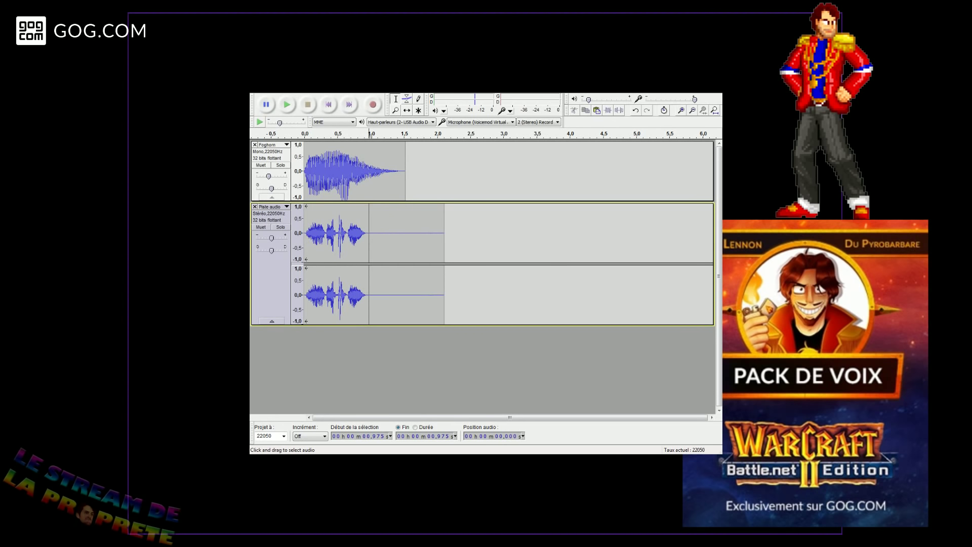
- Remove the Hshpwht1 voice track, record another take over the Foghorn and play the result
left_click(255, 207)
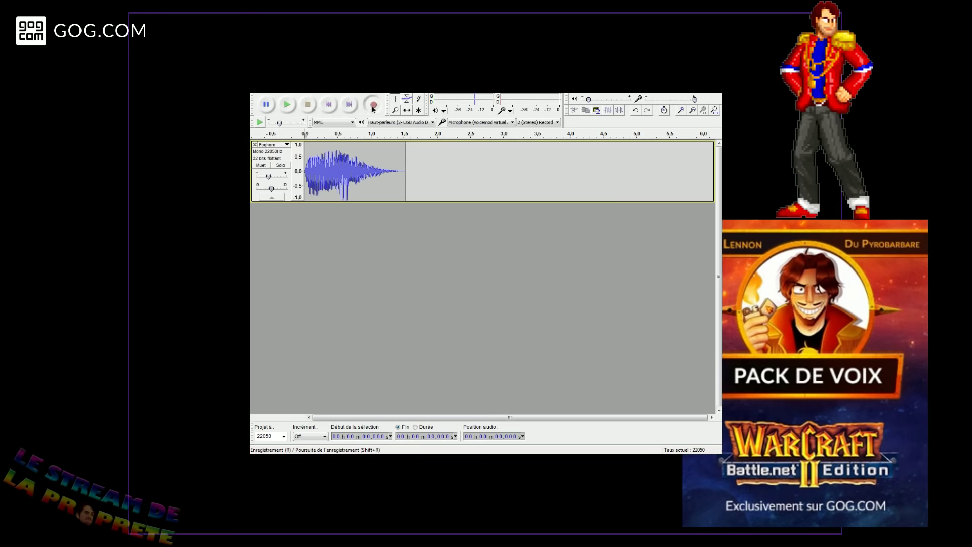
left_click(374, 108)
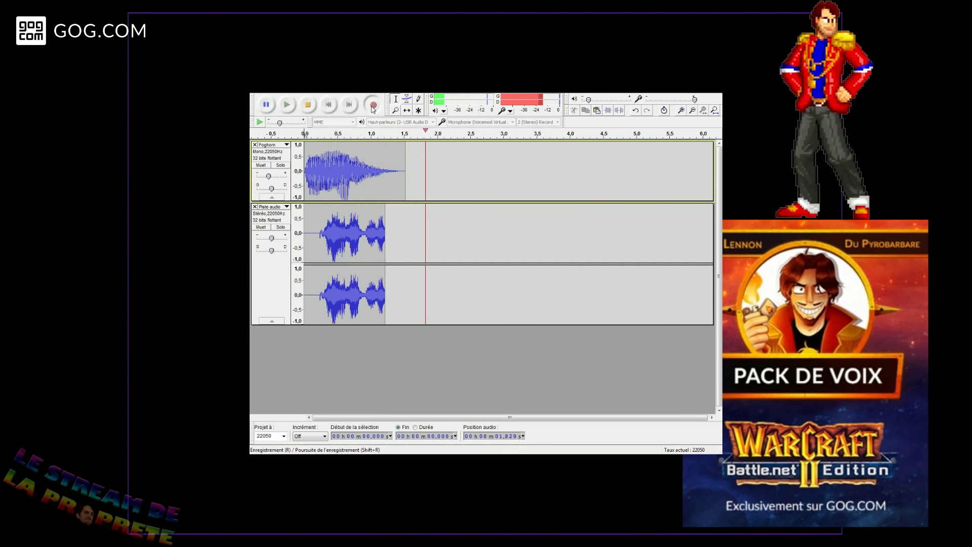
left_click(308, 105)
key("space")
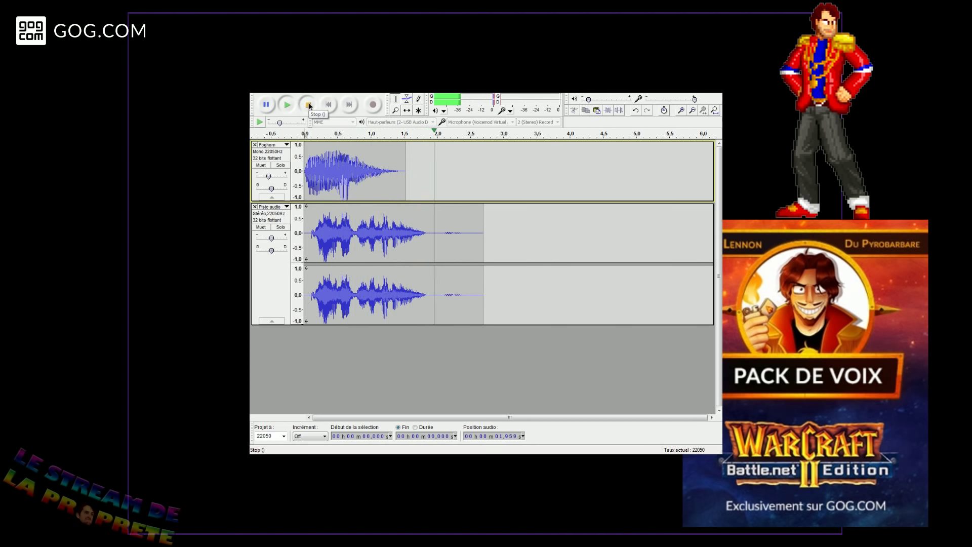
left_click(308, 105)
- Trim the short silence at the start of the latest voice take and play the mix
left_click_drag(311, 217, 268, 213)
key("Delete")
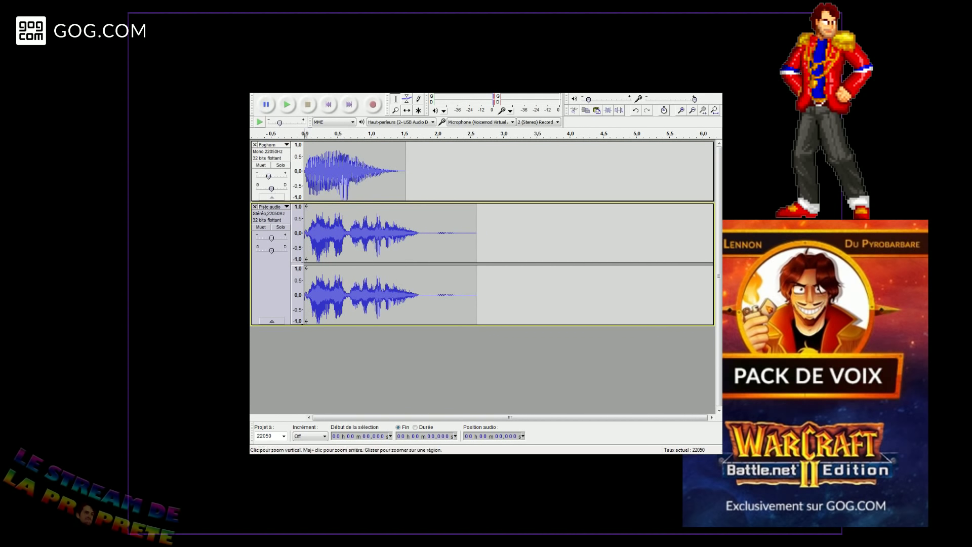
key("space")
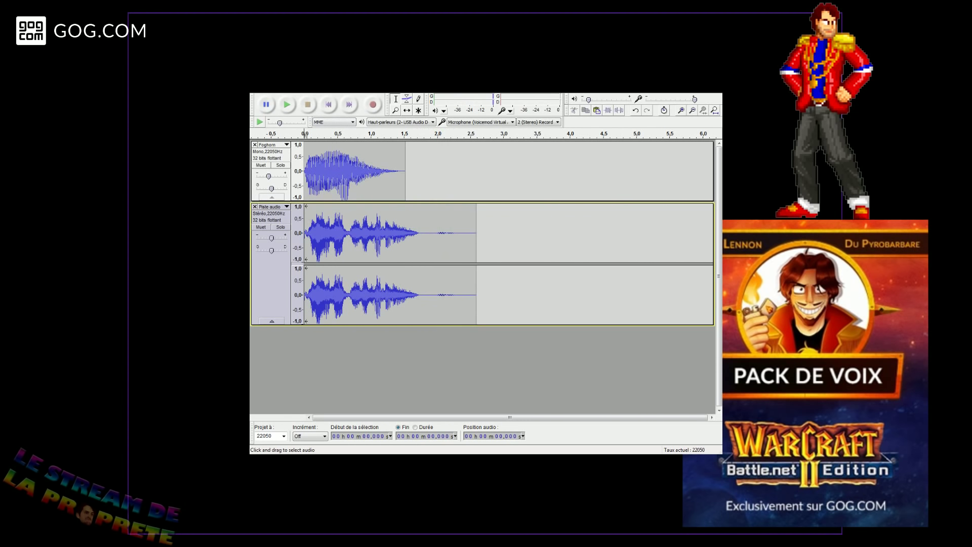
- Delete the voice take's ending from about 1.83 s and export the mix to WarcraftBob as a signed 16-bit PCM WAV named Hshpwht2
left_click_drag(425, 238, 535, 238)
key("Delete")
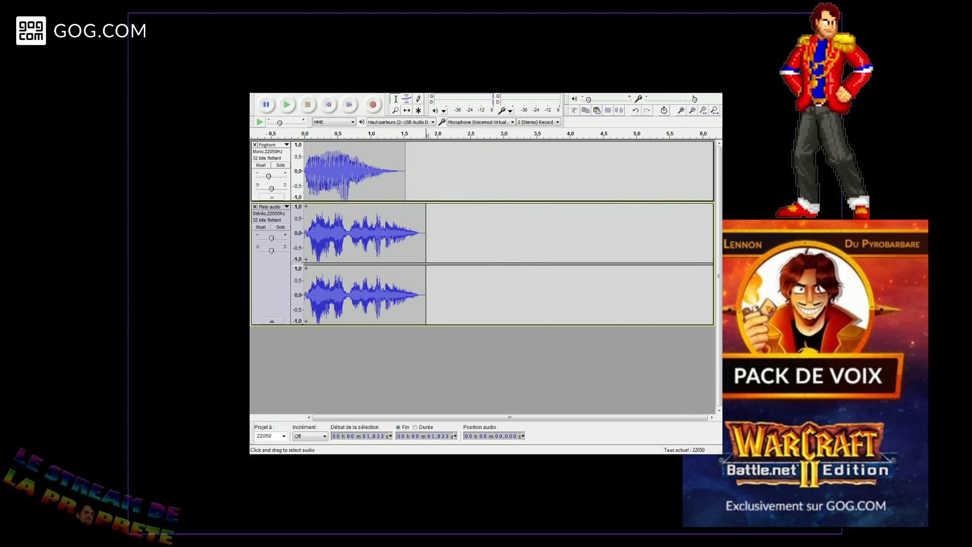
left_click(257, 93)
left_click(283, 200)
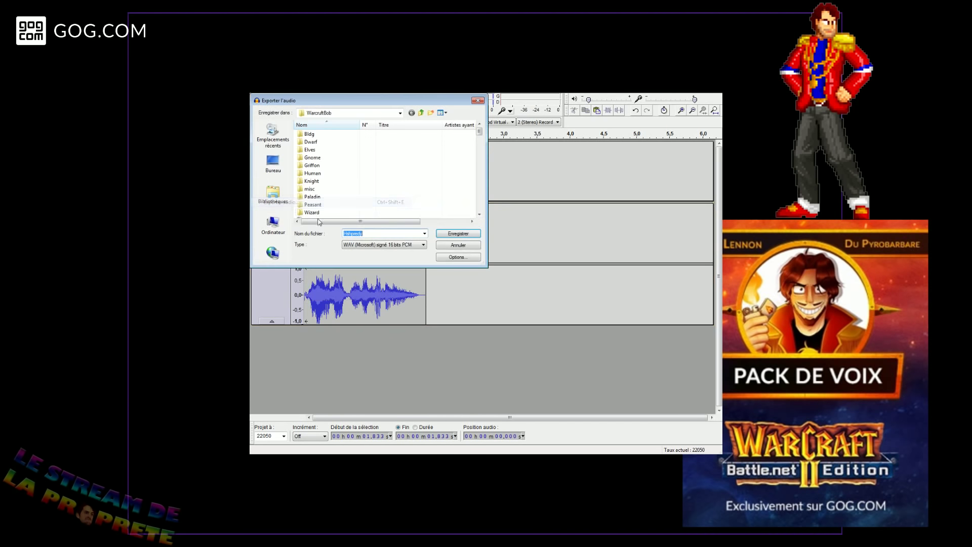
left_click(355, 234)
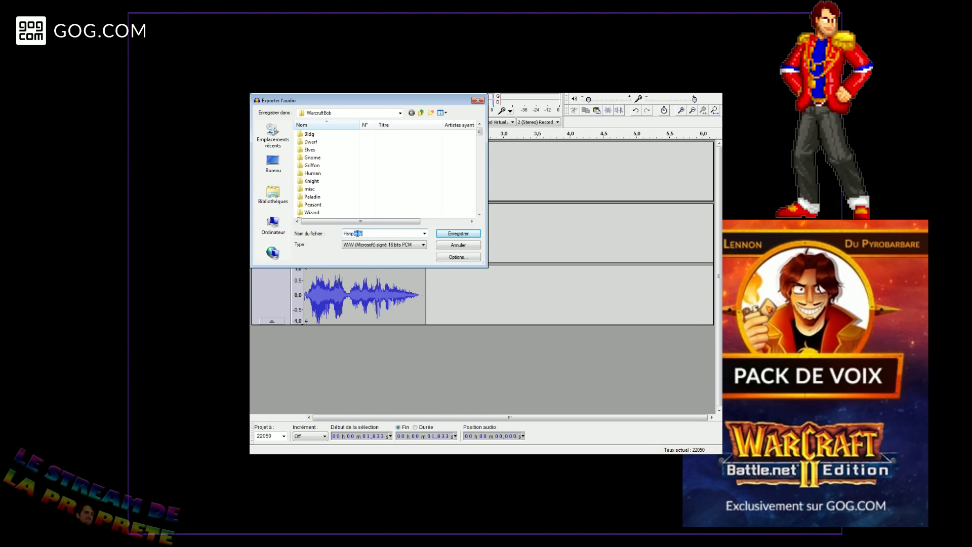
type("wht2")
key("Return")
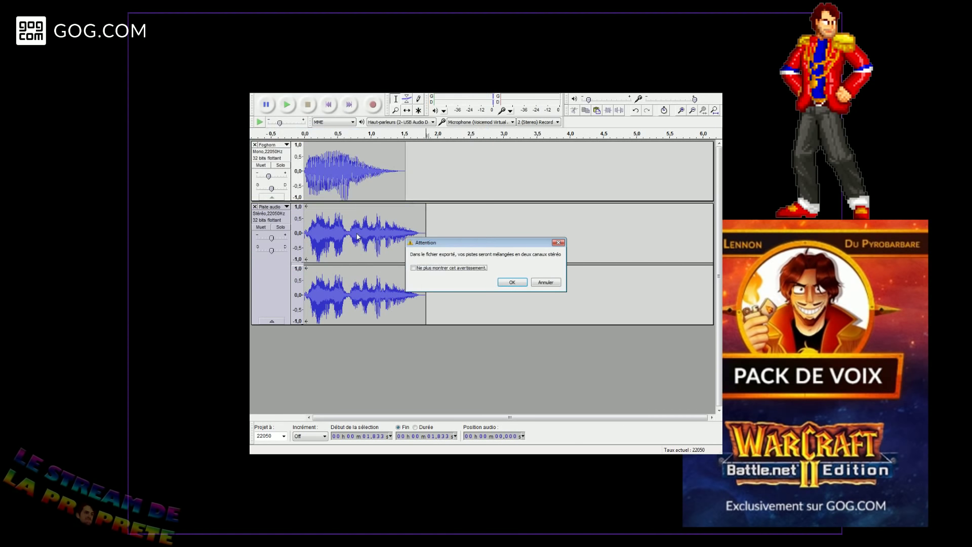
key("Return")
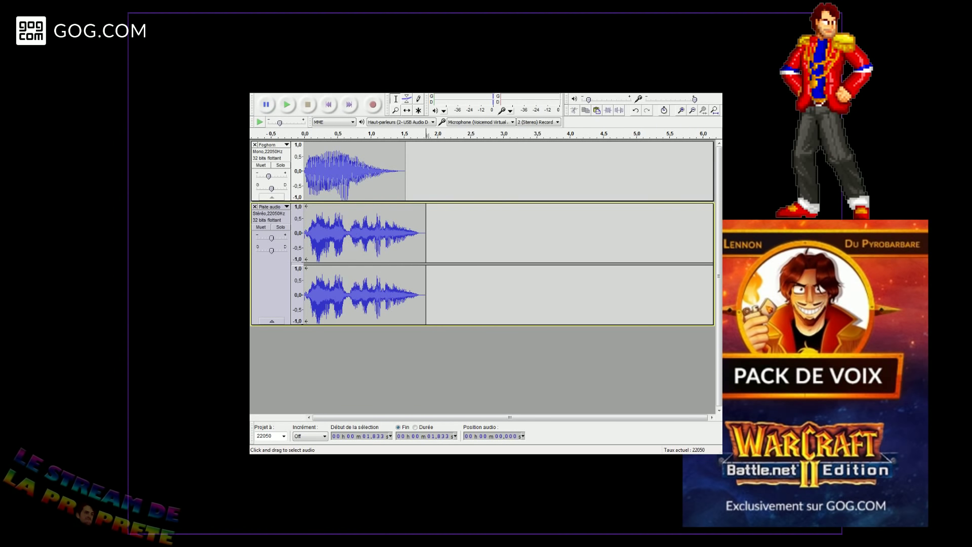
- Remove the Hshpwht2 voice track, close the player running the original Hshpwht3.wav and return the playback position to the start
left_click(255, 207)
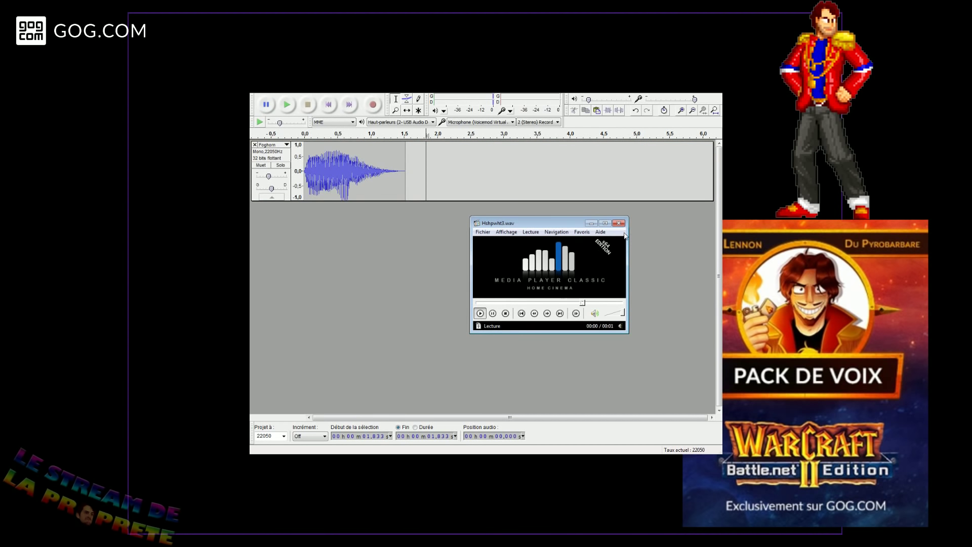
left_click(619, 223)
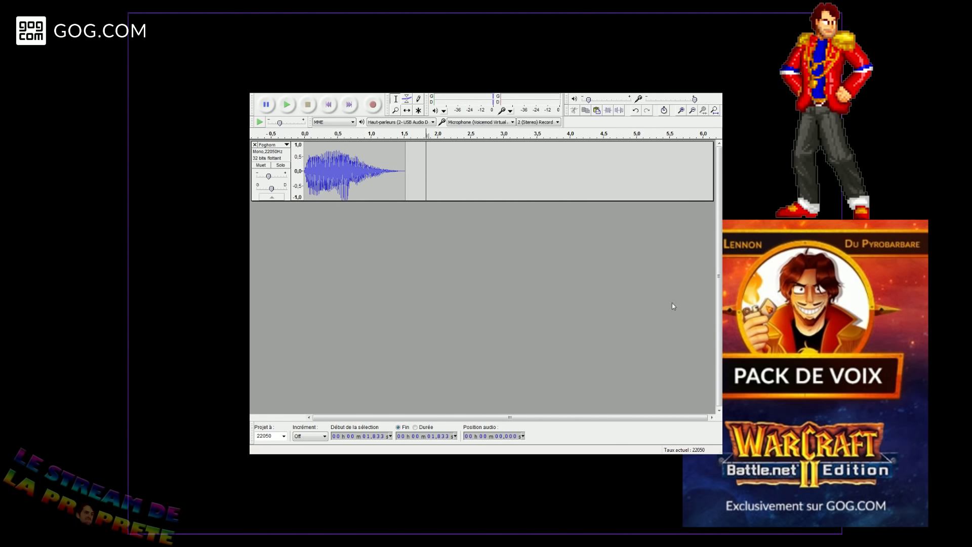
left_click(278, 217)
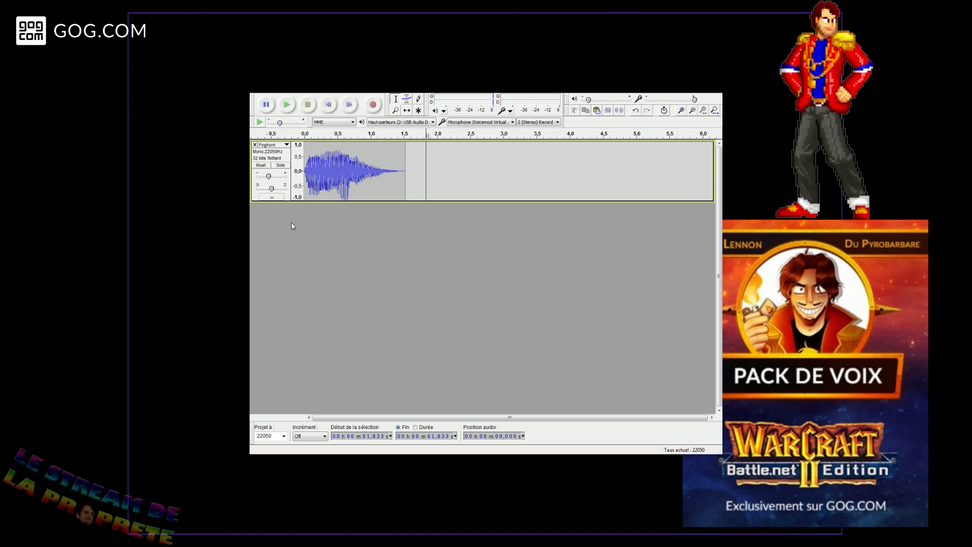
left_click(328, 105)
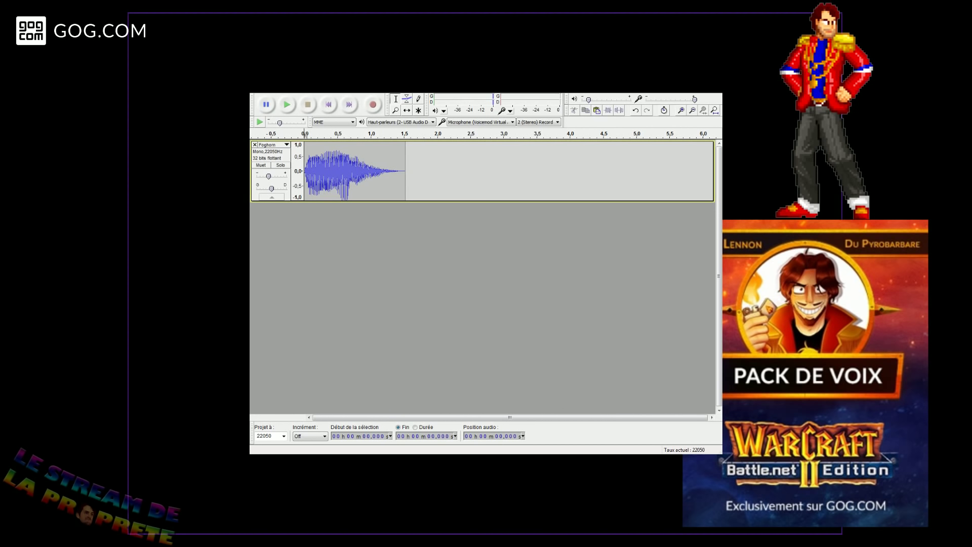
- Play Hshpredy.wav and Hshpwht2.wav from the WarcraftBob folder to review them, then return to the Audacity project
key("alt+Tab")
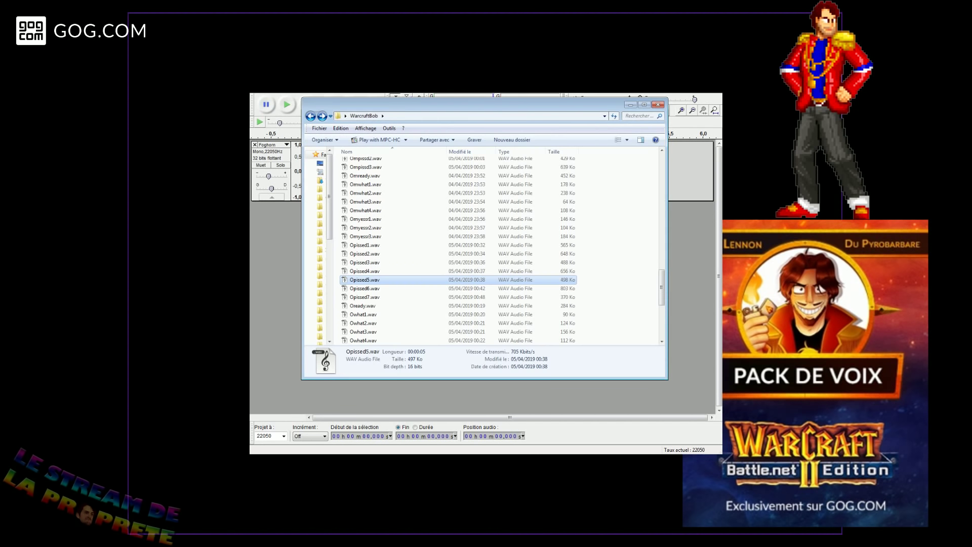
scroll(454, 330, "down", 5)
scroll(436, 309, "up", 8)
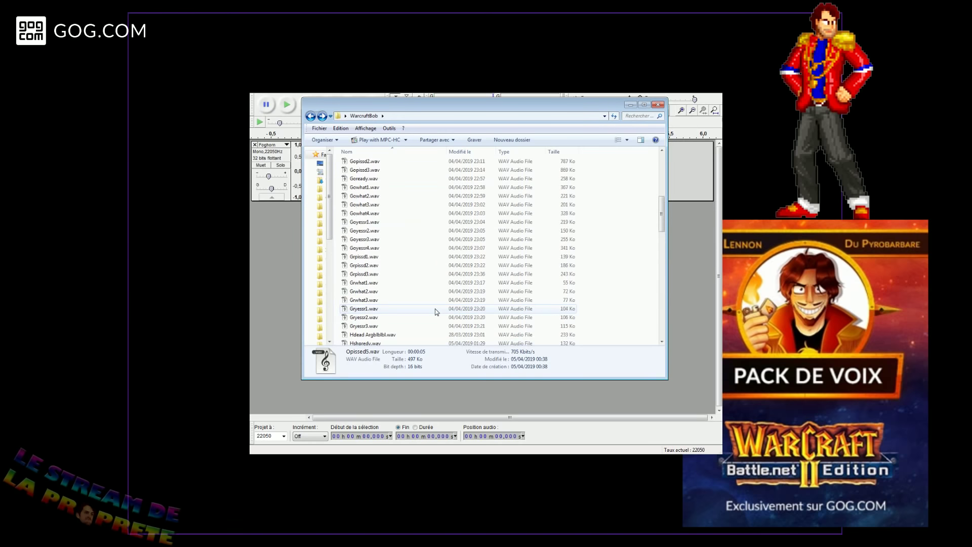
scroll(436, 309, "up", 9)
double_click(380, 274)
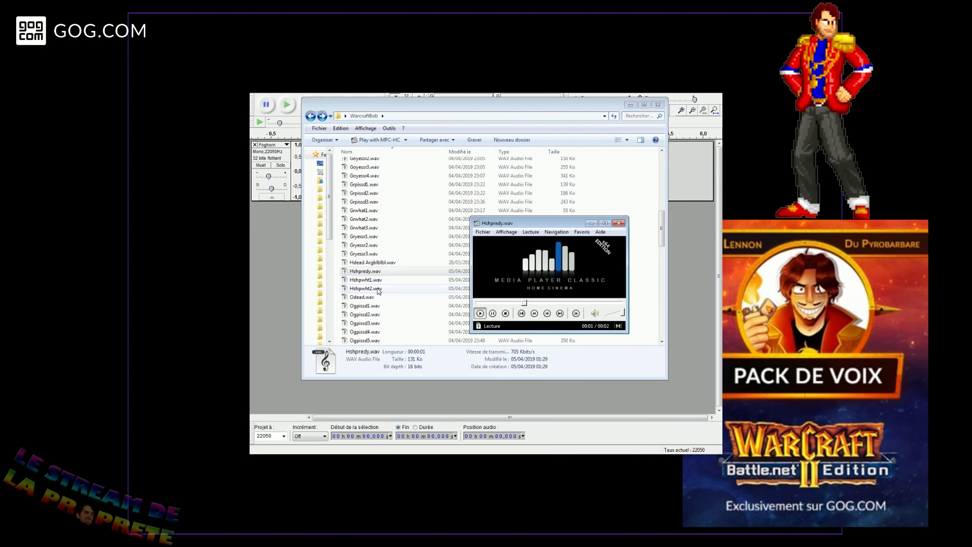
double_click(378, 289)
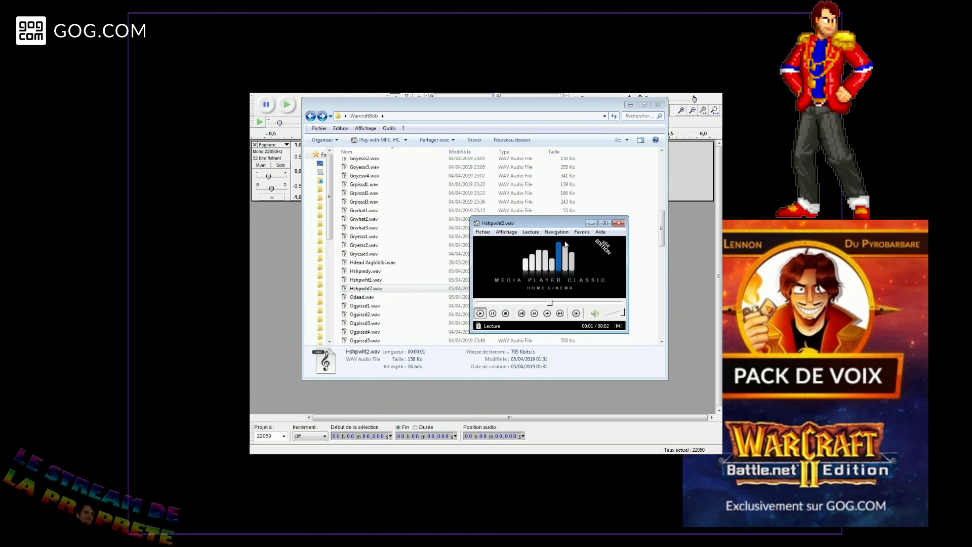
left_click(619, 224)
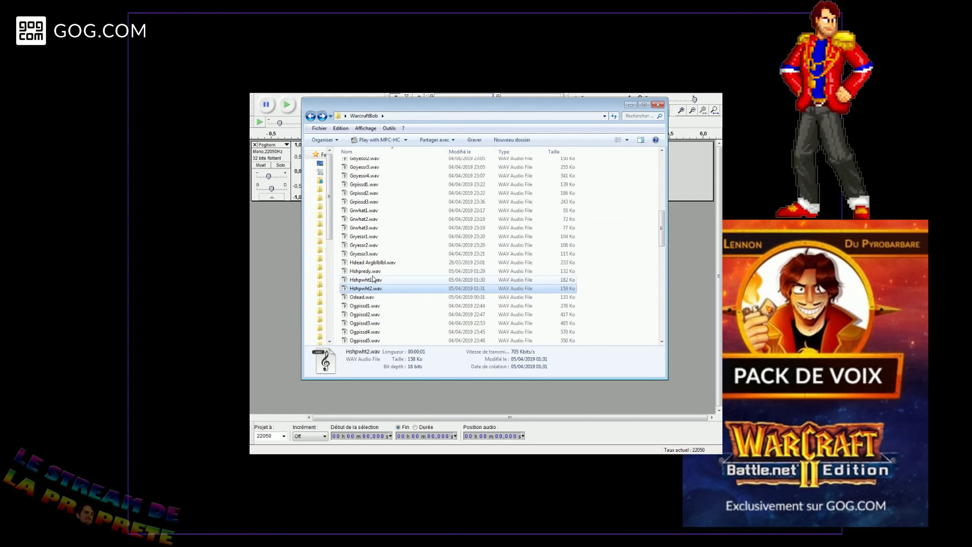
left_click(289, 285)
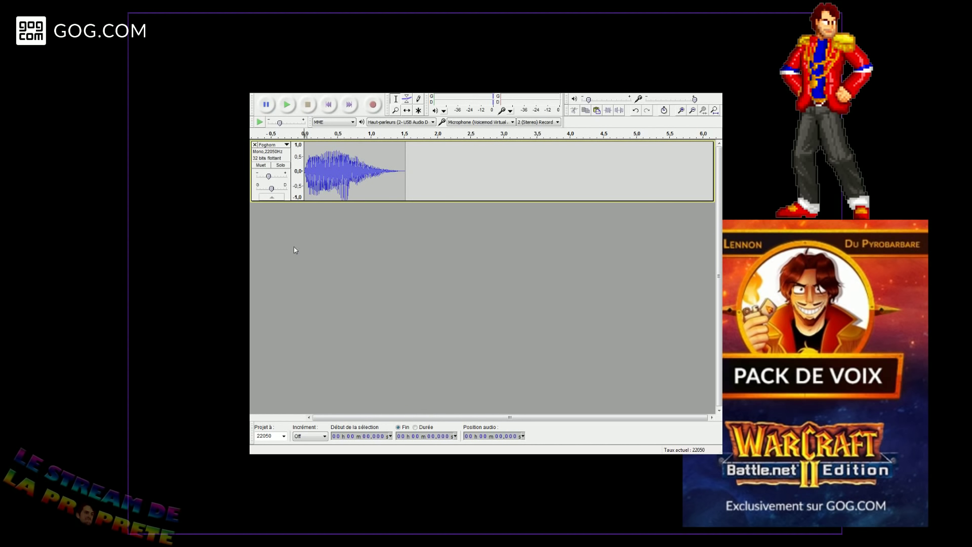
- Record several voice attempts over the Foghorn and play the last one from about 6.95 s
left_click(373, 105)
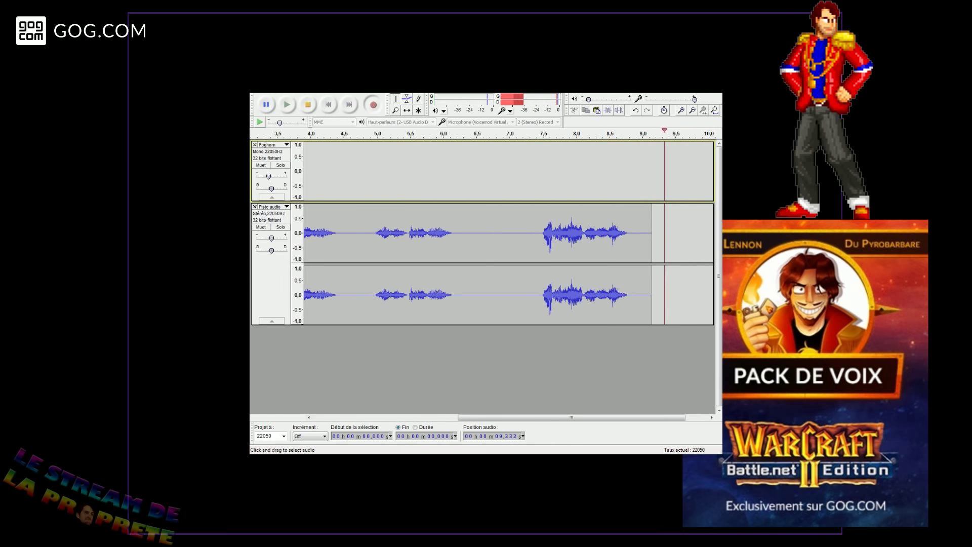
left_click(308, 105)
left_click(506, 236)
key("space")
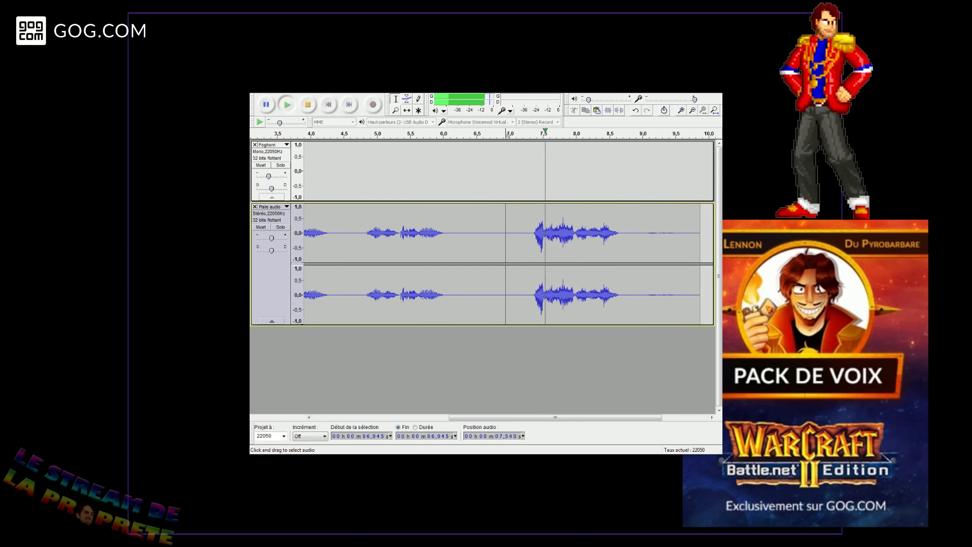
key("space")
- Play the first attempt from about 0.13 s and delete the silence before its first word
left_click_drag(531, 237, 313, 237)
left_click(313, 233)
key("space")
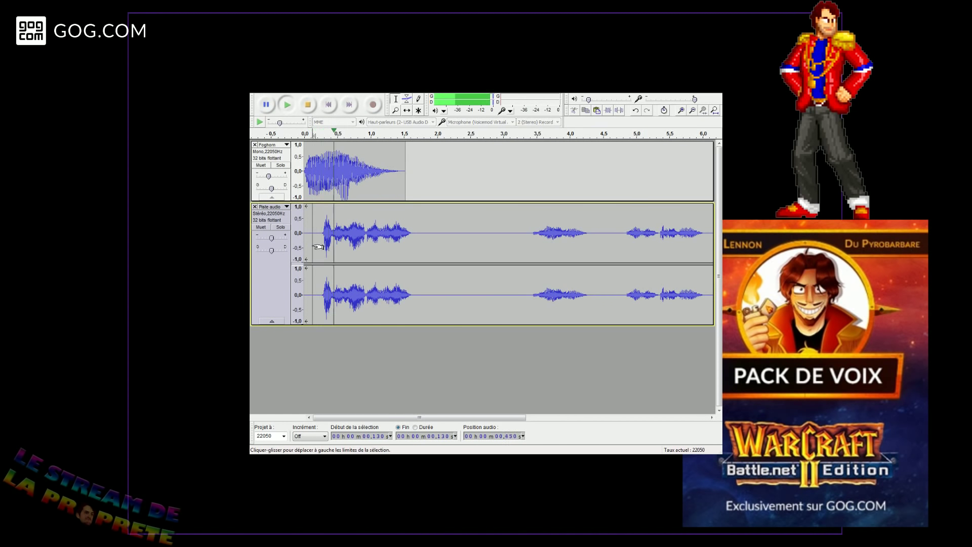
key("space")
left_click_drag(320, 236, 304, 236)
key("Delete")
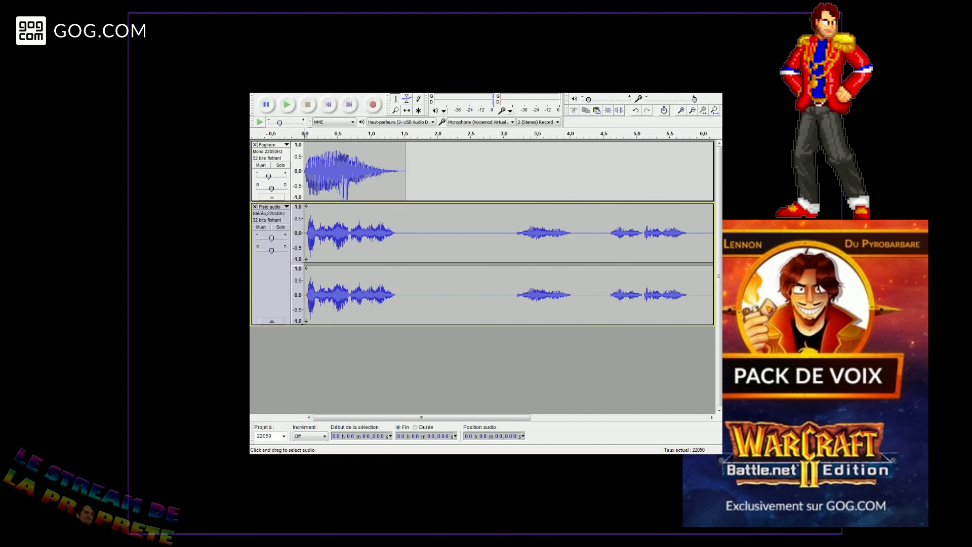
- Delete the remaining attempts from about 1.43 s onward and play the first one mixed with the Foghorn
key("ctrl+3")
left_click_drag(352, 237, 656, 236)
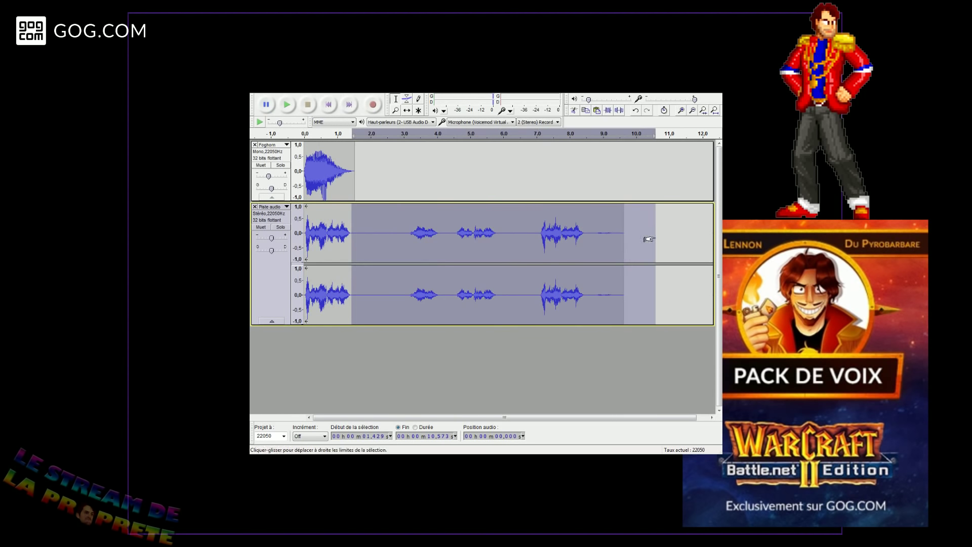
key("Delete")
left_click(288, 104)
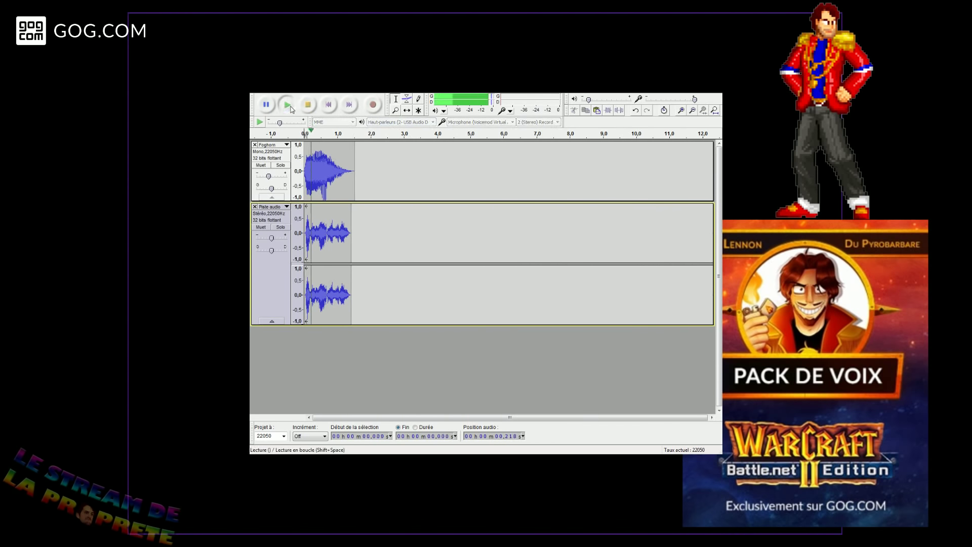
- Export the mix to the WarcraftBob folder as a signed 16-bit PCM WAV named Hshpwht3
left_click(260, 89)
left_click(276, 203)
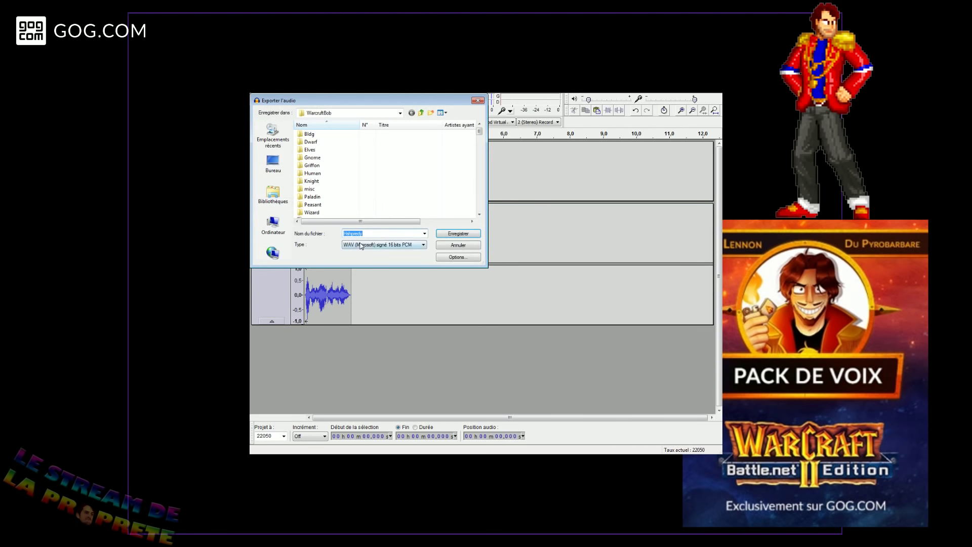
left_click_drag(364, 233, 353, 234)
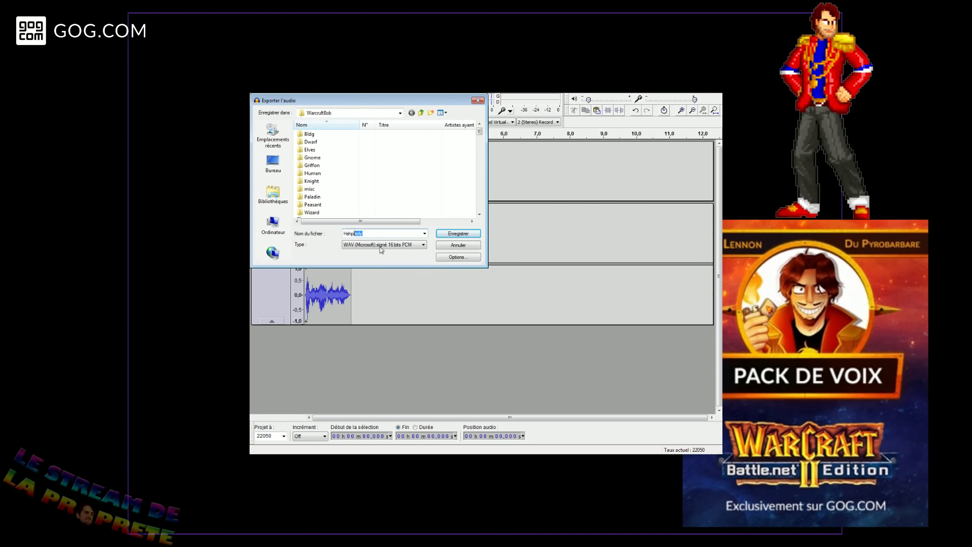
type("wht")
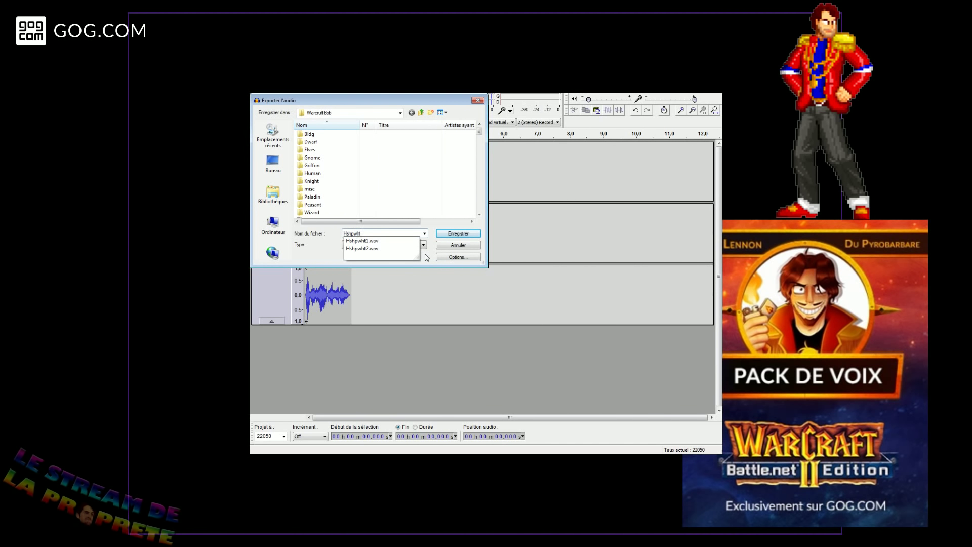
type("3")
key("Return")
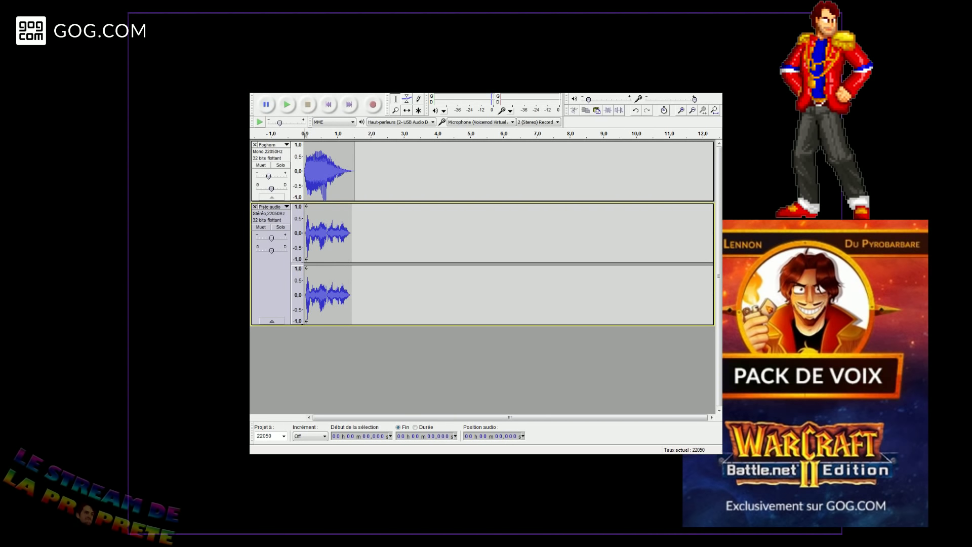
- Replace the voice take with an imported copy of the original Hshpyes1 and remove the Foghorn track
left_click(255, 206)
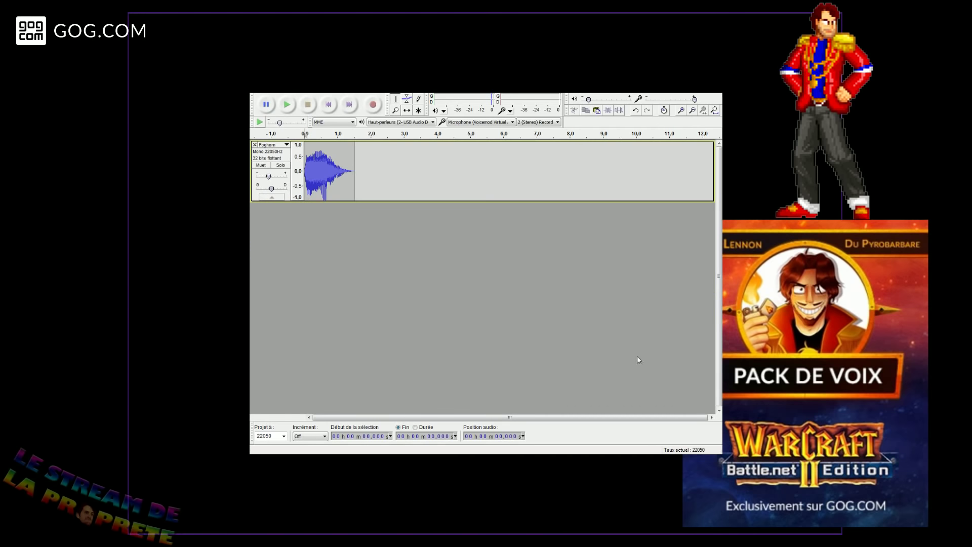
left_click_drag(399, 276, 392, 269)
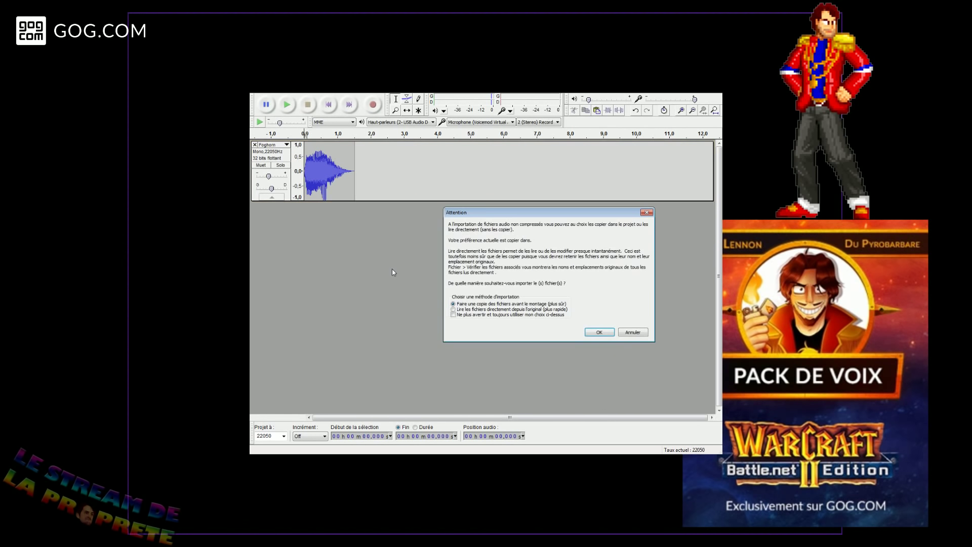
left_click(593, 331)
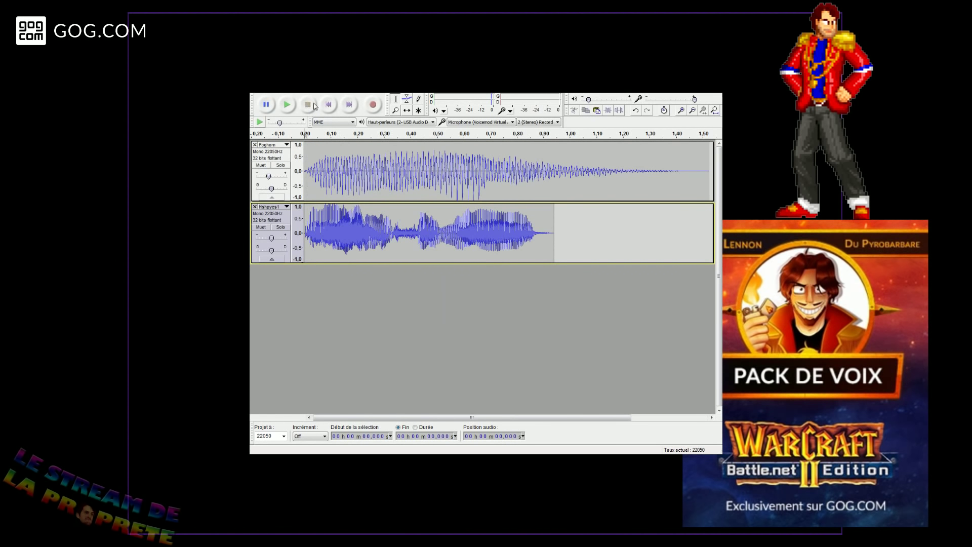
key("space")
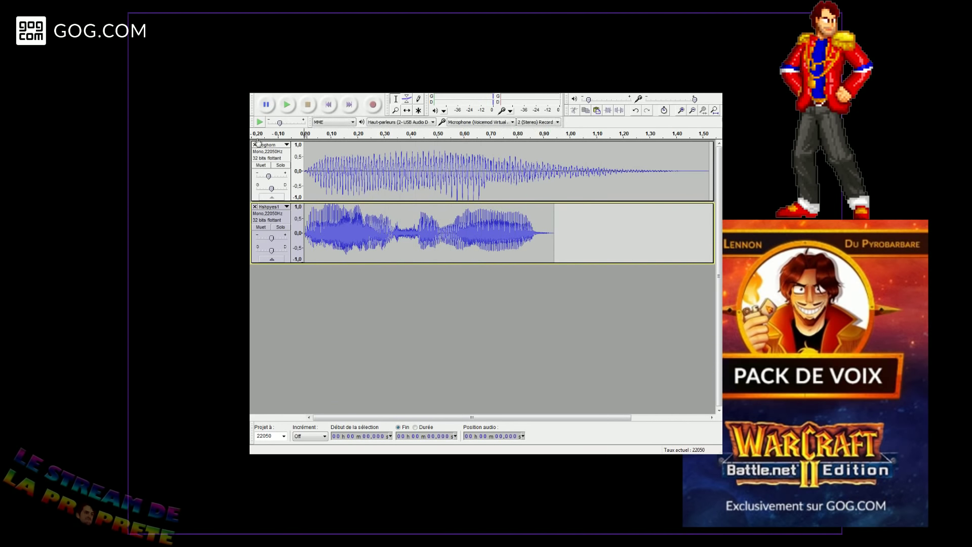
left_click(255, 144)
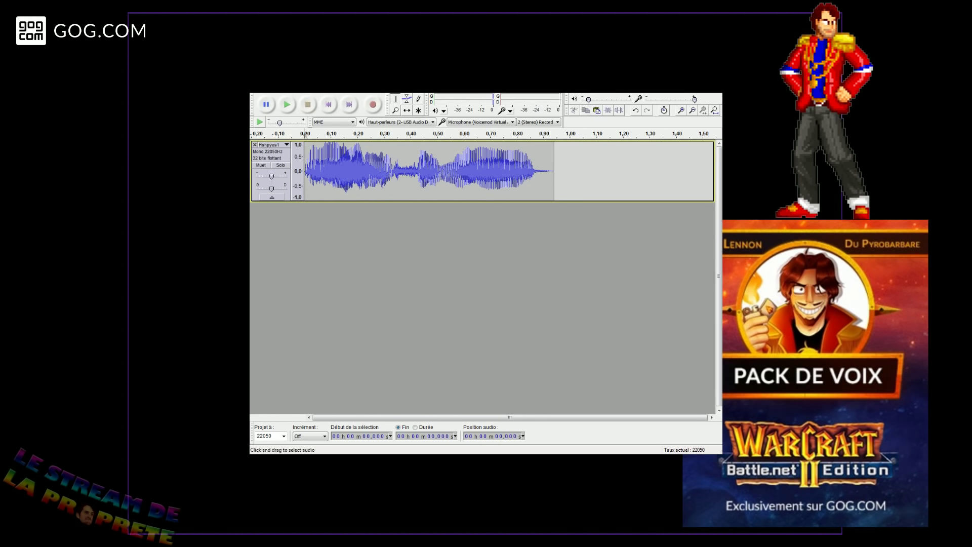
- Record a new voice take from about 0.01 s alongside Hshpyes1 and try to trim the start of the take
left_click(306, 171)
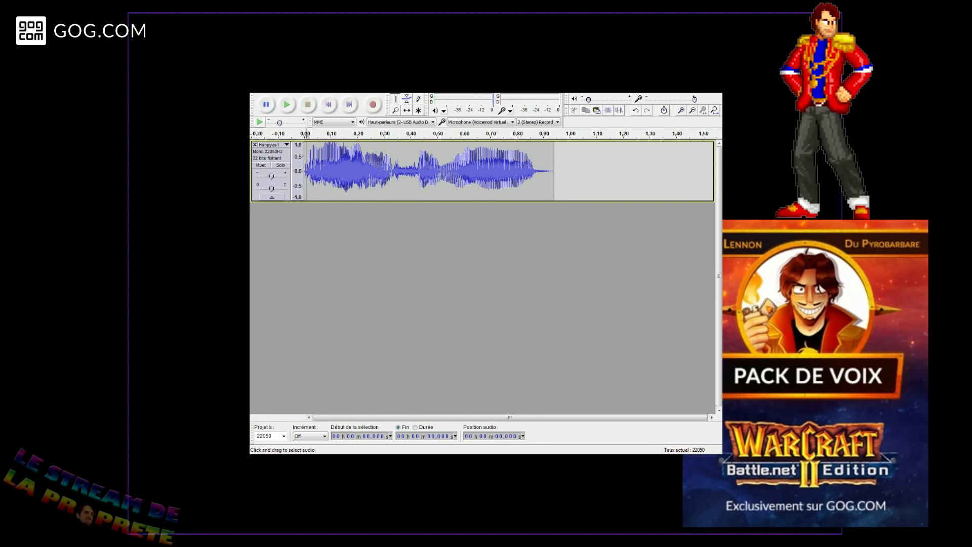
left_click(373, 105)
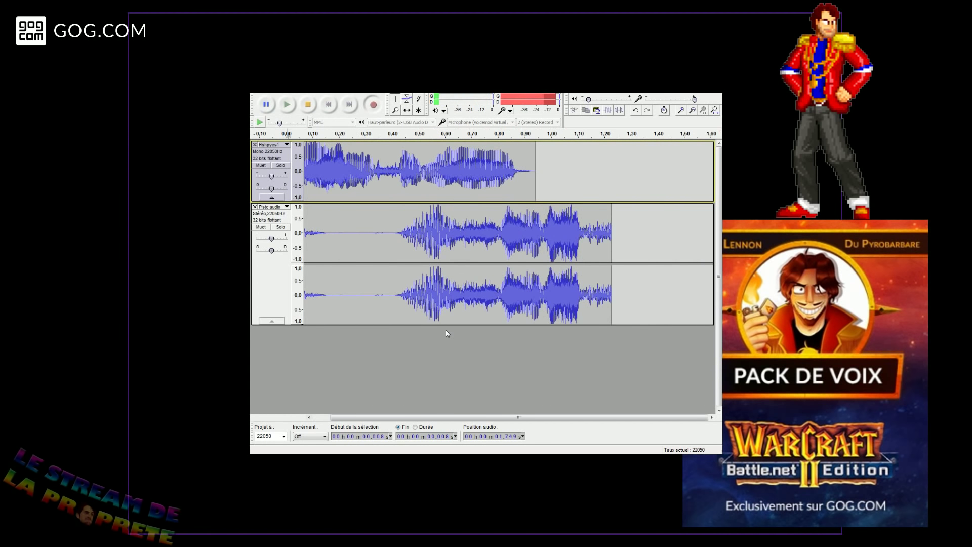
left_click(307, 105)
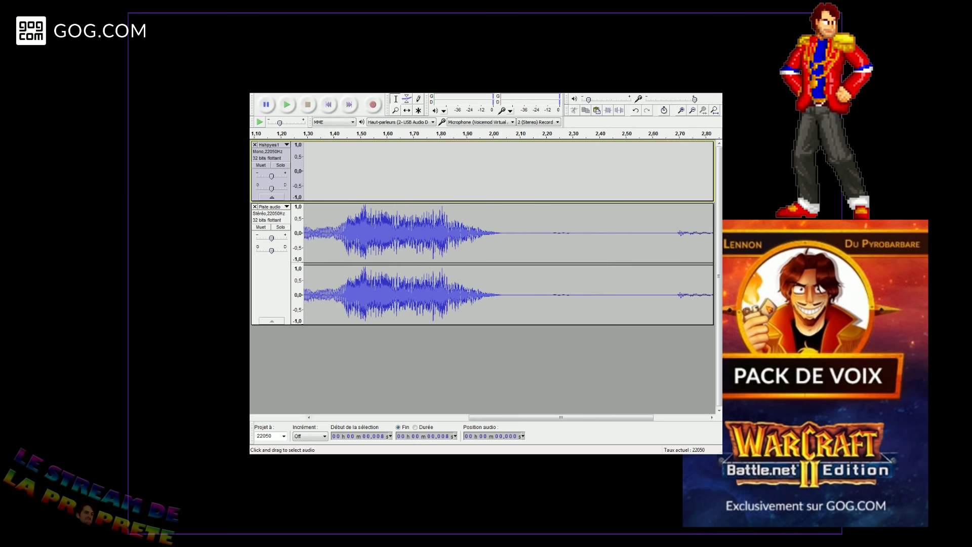
left_click_drag(528, 233, 121, 233)
left_click_drag(304, 233, 304, 233)
key("Delete")
- Undo the edits back to the Foghorn and Hshpwht3 voice take, and remove only the Foghorn track
key("ctrl+z")
key("ctrl+z")
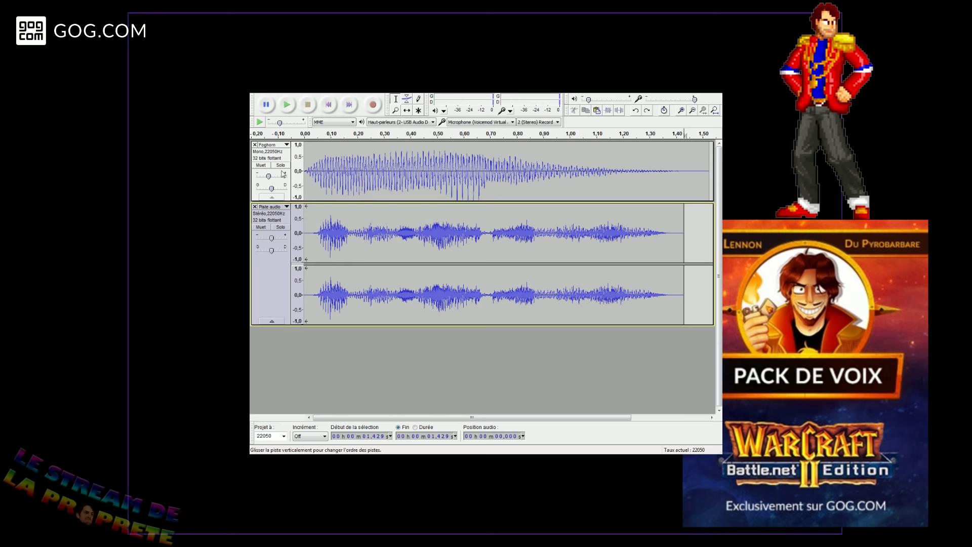
left_click(255, 144)
left_click(319, 292)
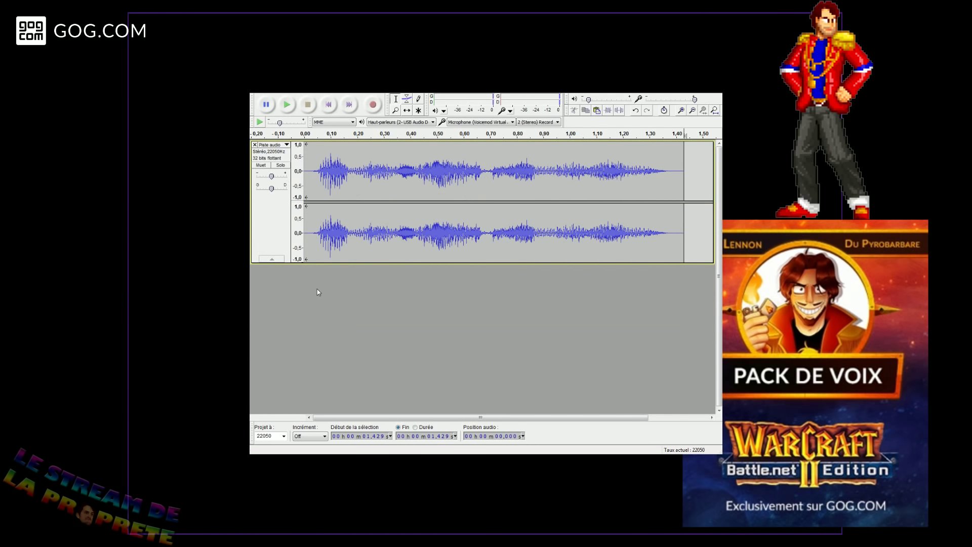
- Undo the removal of the Foghorn track so it sits above the voice take again
left_click(334, 233)
left_click(373, 104)
left_click(308, 105)
left_click(309, 300)
key("ctrl+z")
key("ctrl+z")
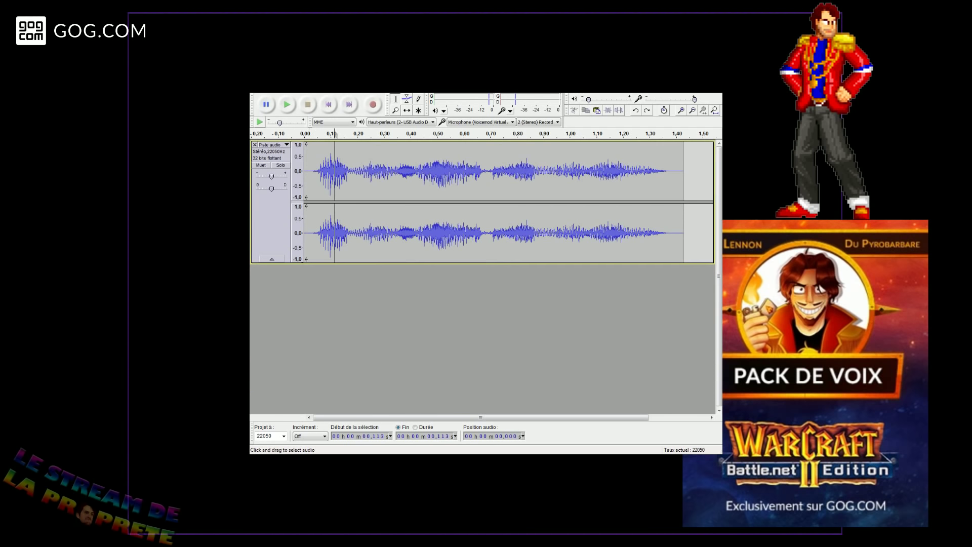
left_click(298, 281)
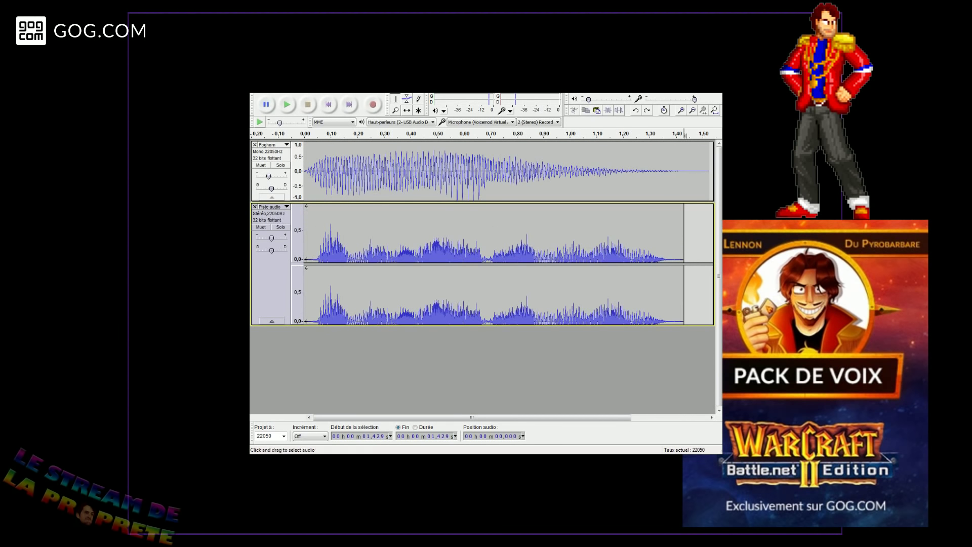
- Replace the old voice take with the copied recording, delete its first 0.3 s, and play the mix
left_click(321, 235)
left_click_drag(692, 234, 304, 234)
key("Delete")
left_click(312, 241)
key("ctrl+v")
left_click_drag(383, 241, 304, 241)
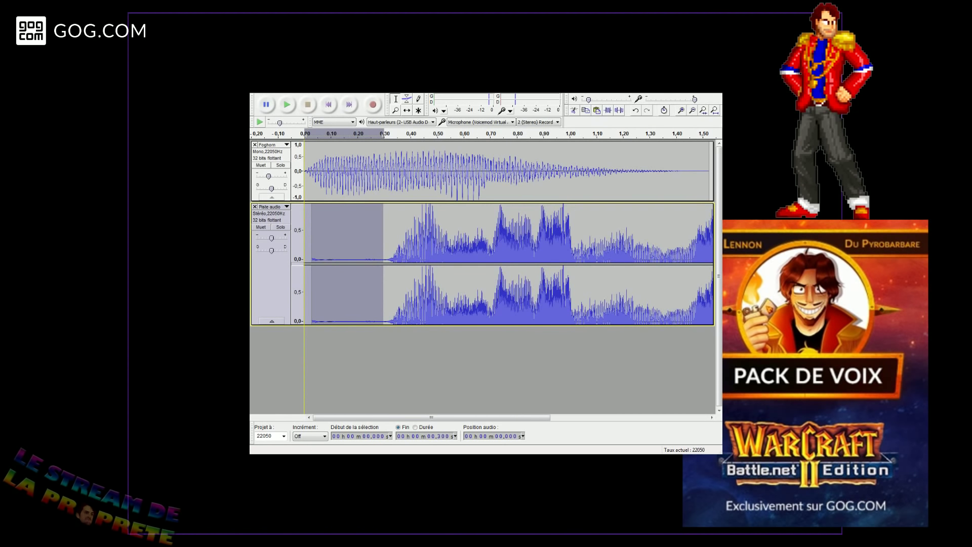
key("Delete")
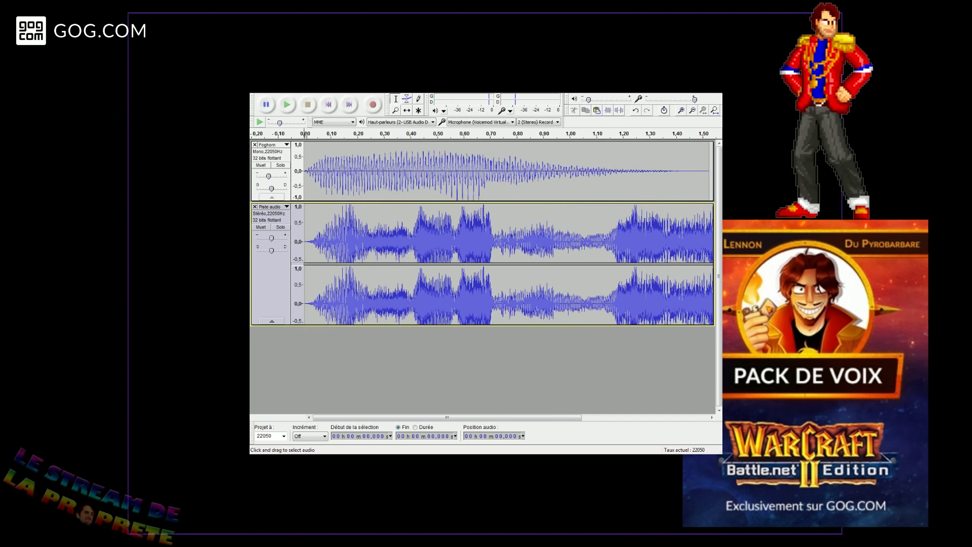
left_click(289, 109)
key("ctrl+3")
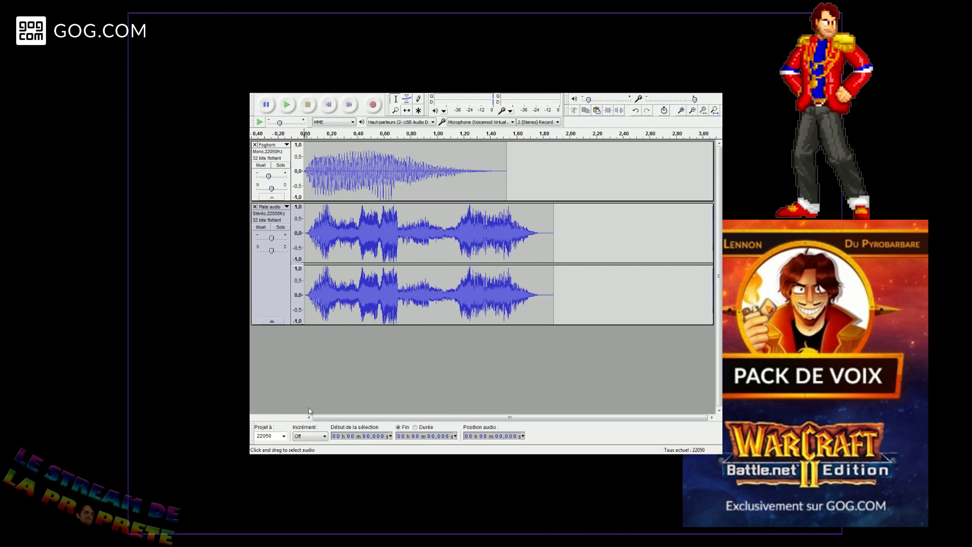
- Export the mix to the WarcraftBob folder as a signed 16-bit PCM WAV named Hshpyes1, and remove the voice take
left_click(352, 359)
left_click(265, 91)
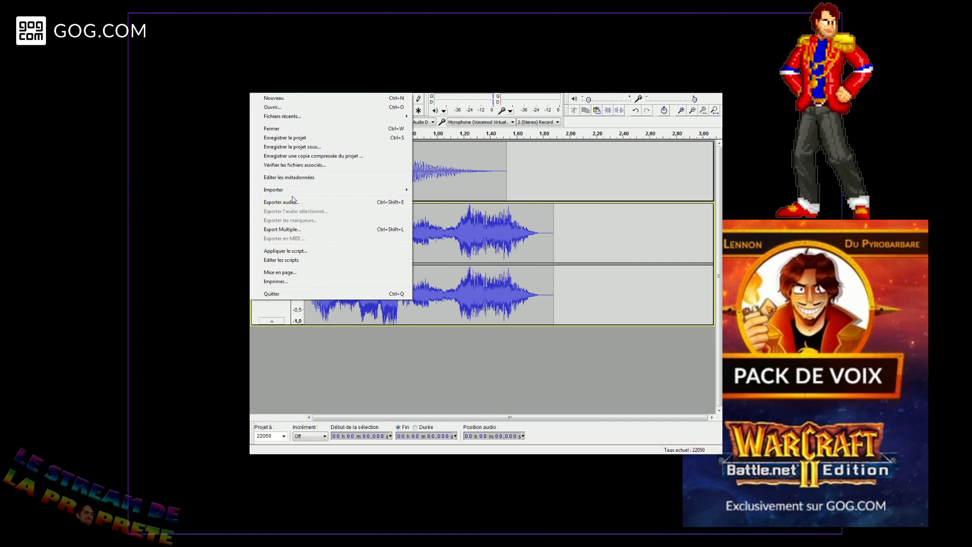
left_click(287, 205)
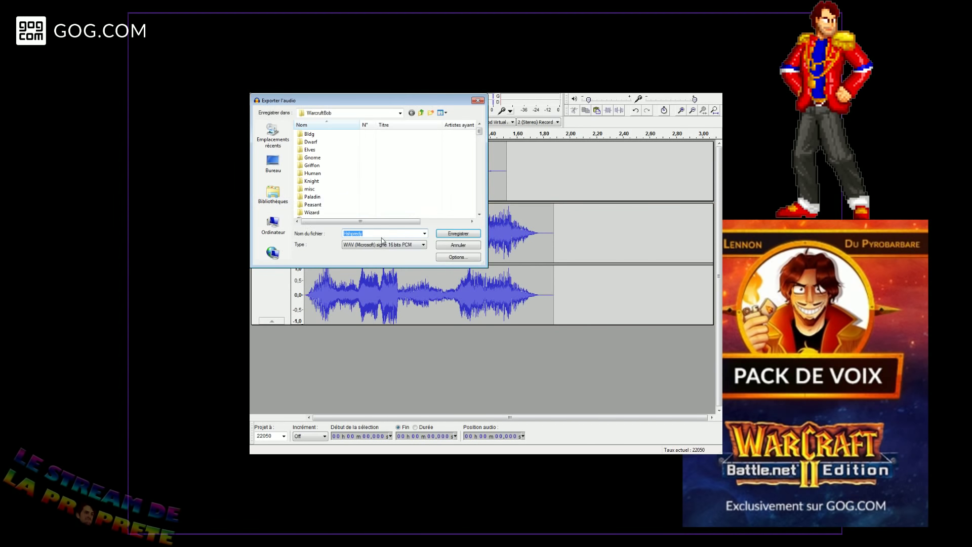
left_click_drag(354, 235, 386, 238)
type("yes")
key("Return")
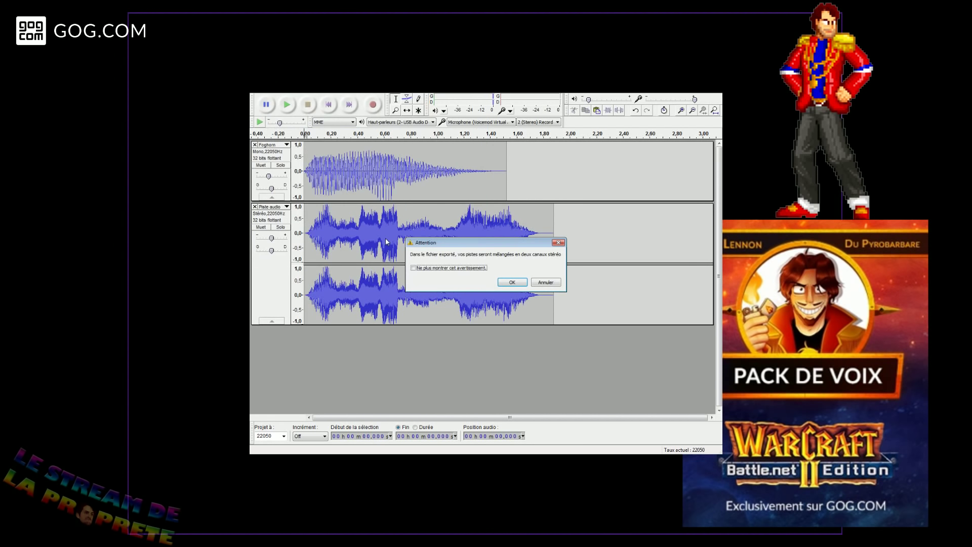
key("Return")
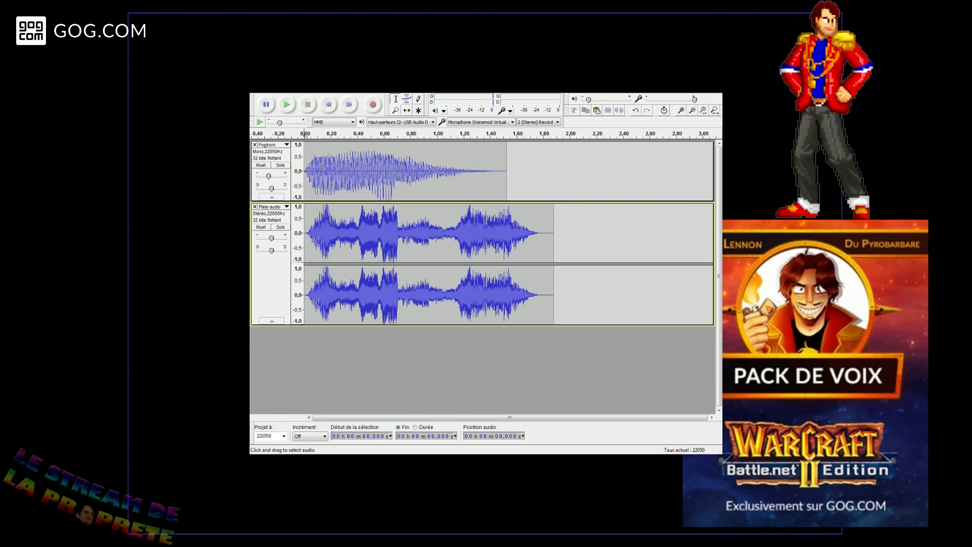
left_click(254, 207)
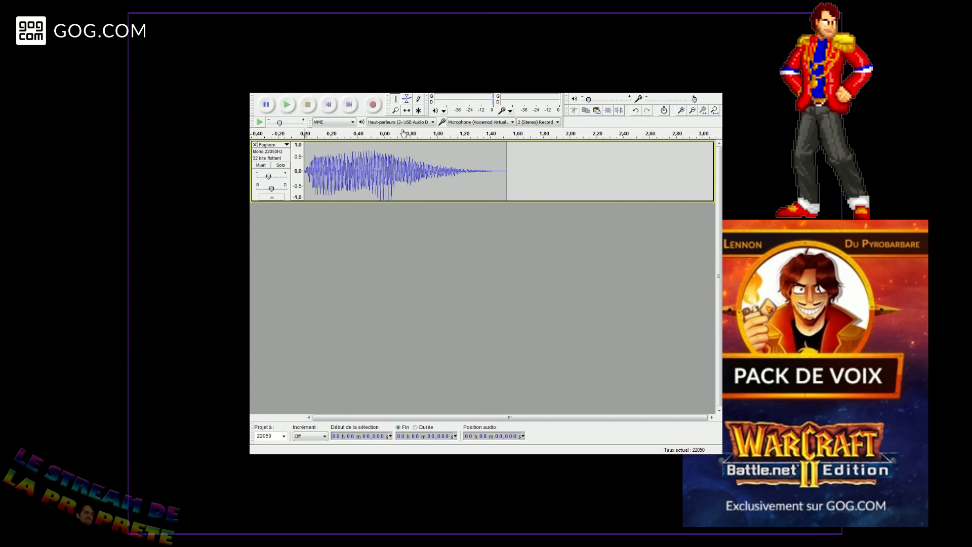
- Record a new voice take below the Foghorn track and play its last phrase from about 4.54 s
left_click(374, 105)
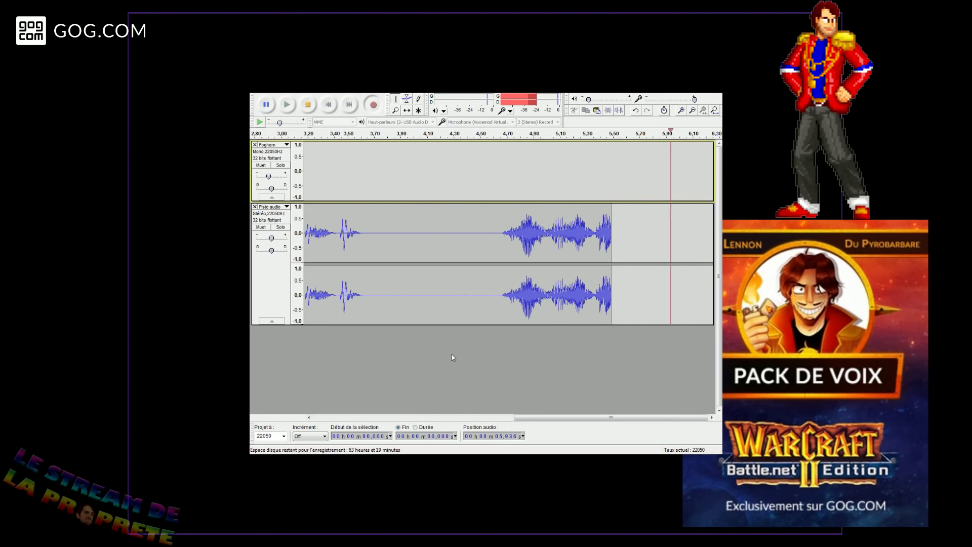
key("space")
left_click(325, 234)
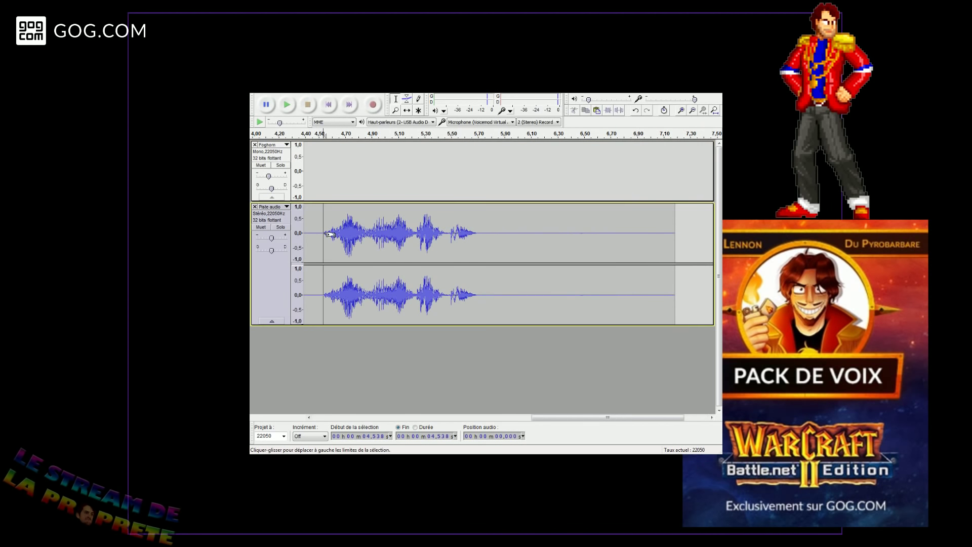
key("space")
key("space")
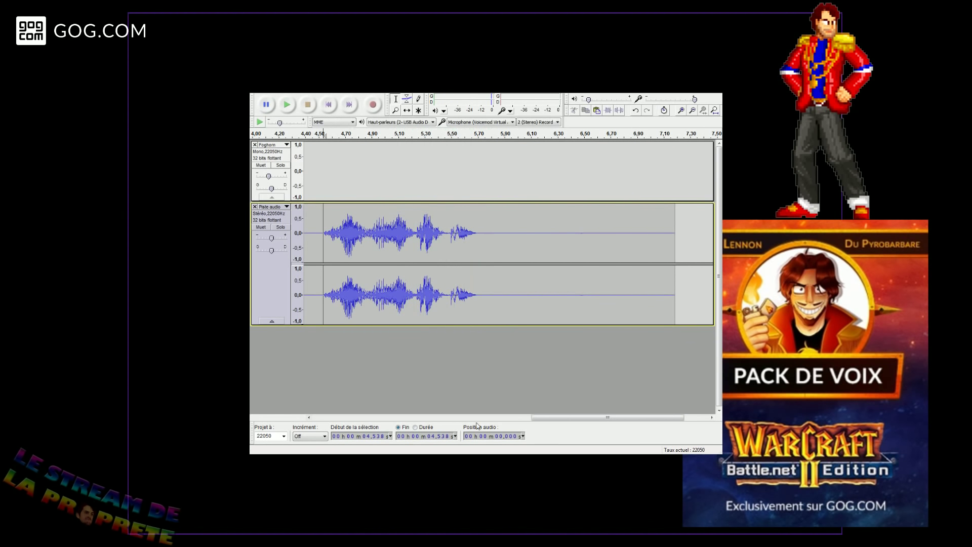
- Delete everything before about 4.5 s in the voice take, cut its trailing silence from about 1.25 s, and play the mix
left_click_drag(540, 417, 461, 397)
left_click(534, 233)
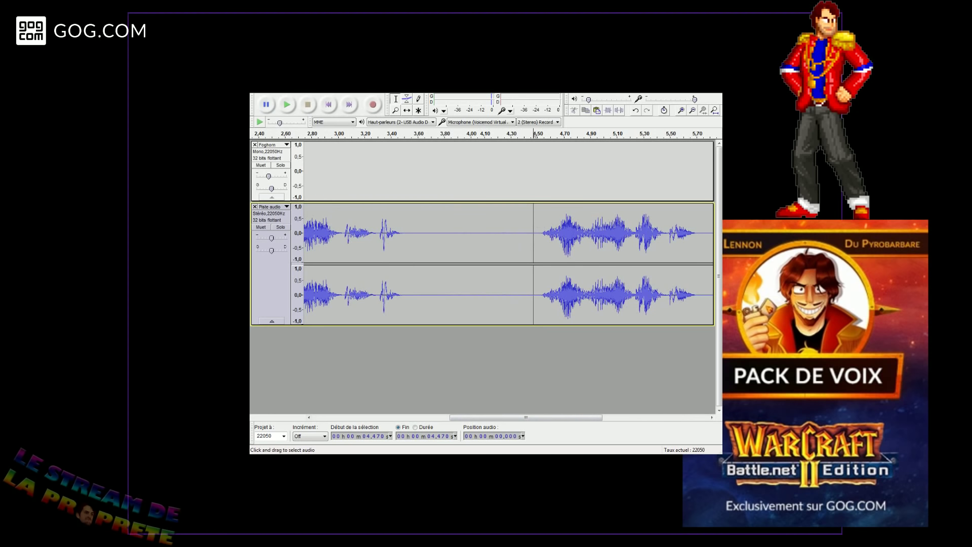
left_click_drag(539, 233, 237, 233)
key("Delete")
left_click_drag(472, 233, 695, 233)
key("Delete")
left_click(328, 104)
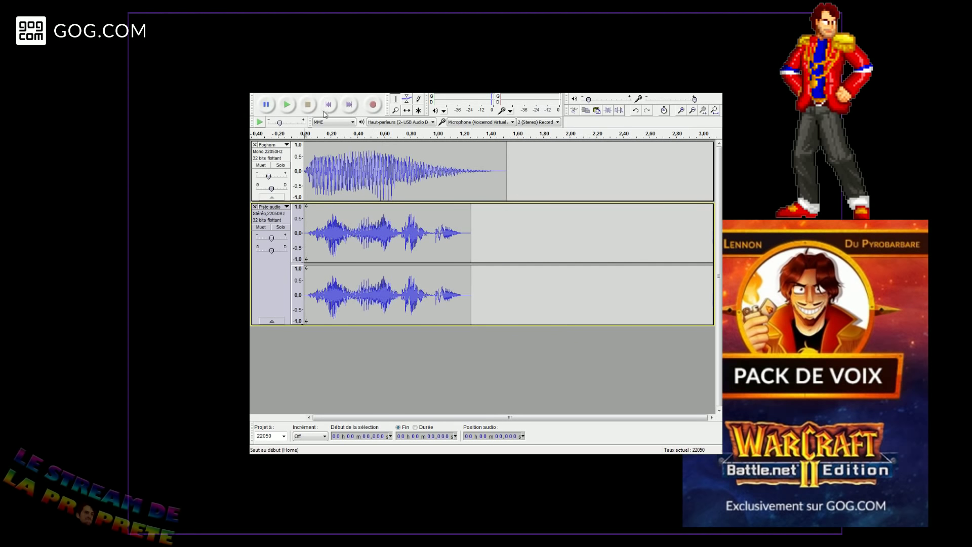
left_click(288, 104)
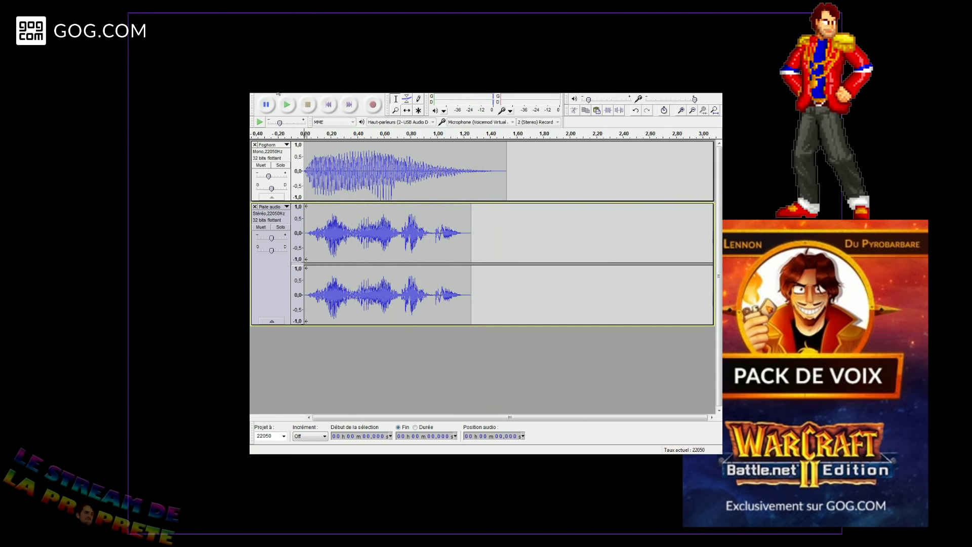
- Export the mix to the WarcraftBob folder as a signed 16-bit PCM WAV named Hshpyes2, and remove the voice take
left_click(256, 93)
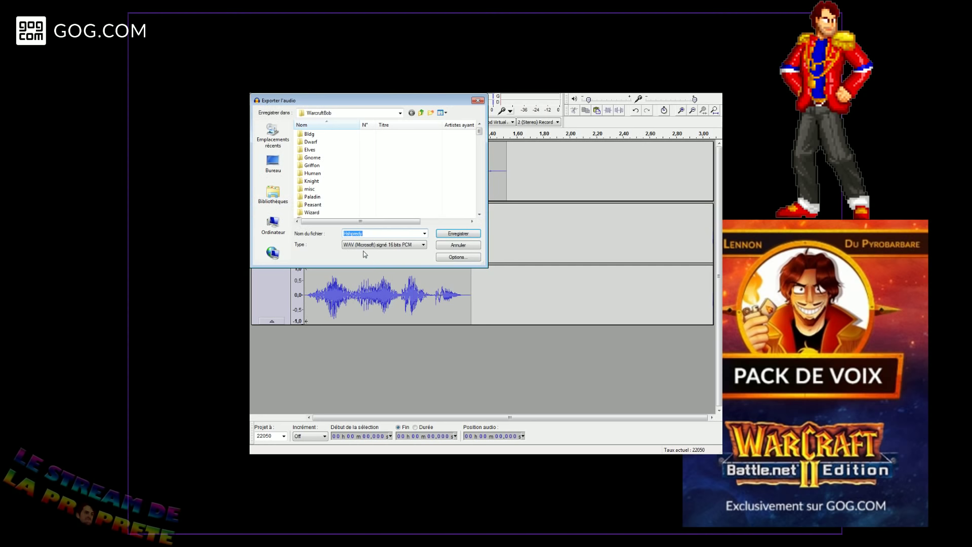
left_click_drag(359, 234, 356, 234)
type("yes2")
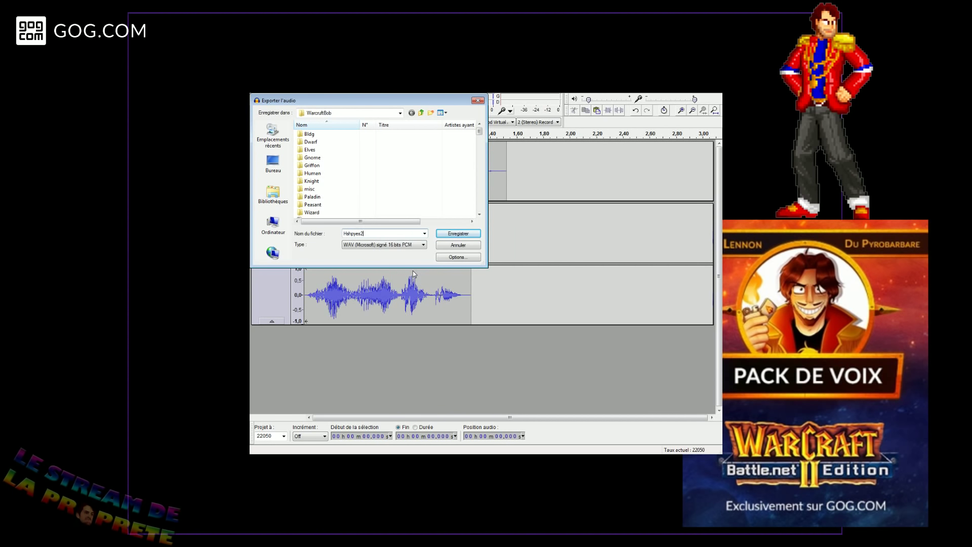
key("Return")
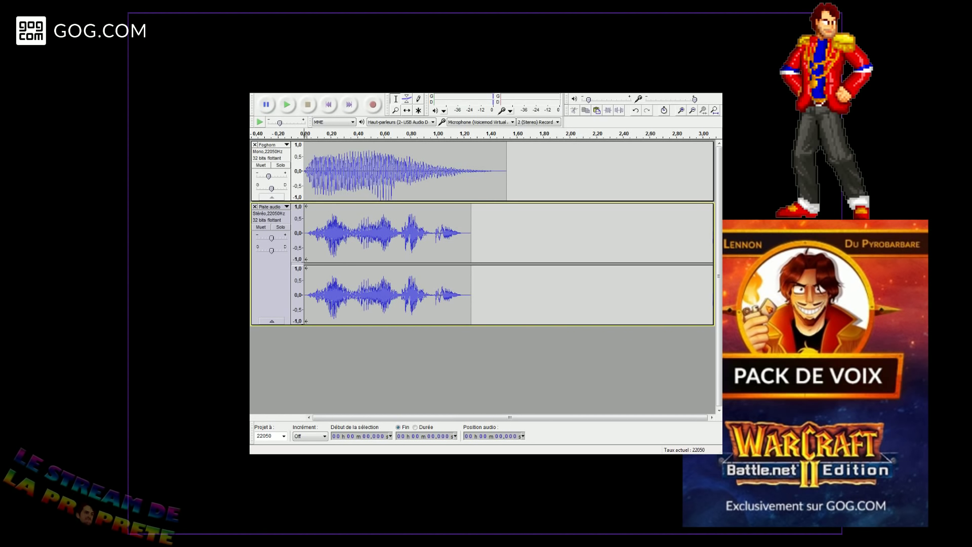
left_click(255, 207)
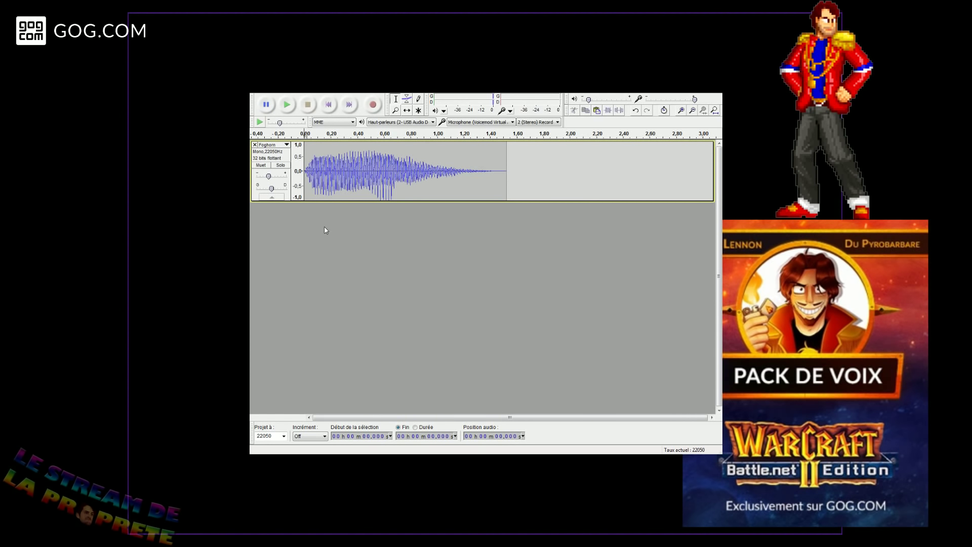
- Record another voice take with several attempts at the line, and play its opening and its last phrase from about 11.17 s
key("r")
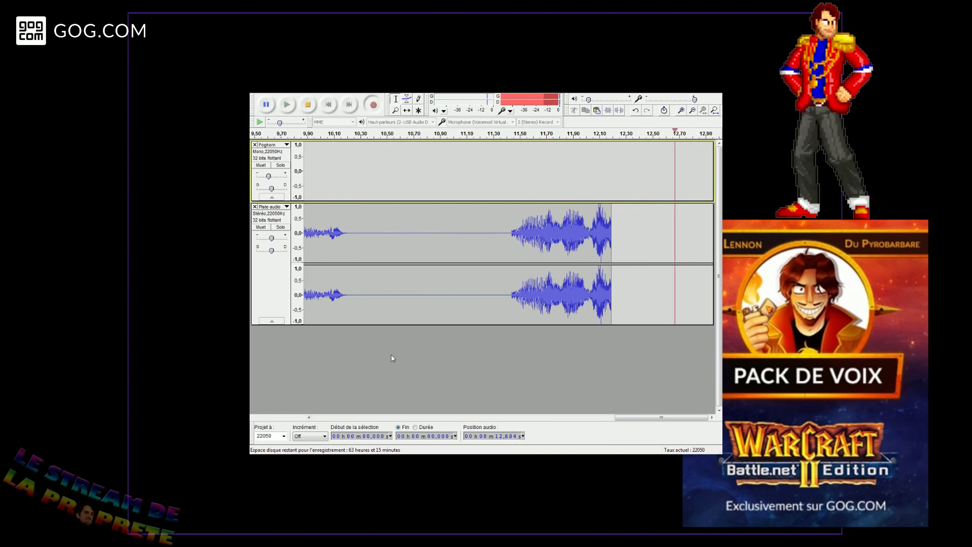
left_click(308, 105)
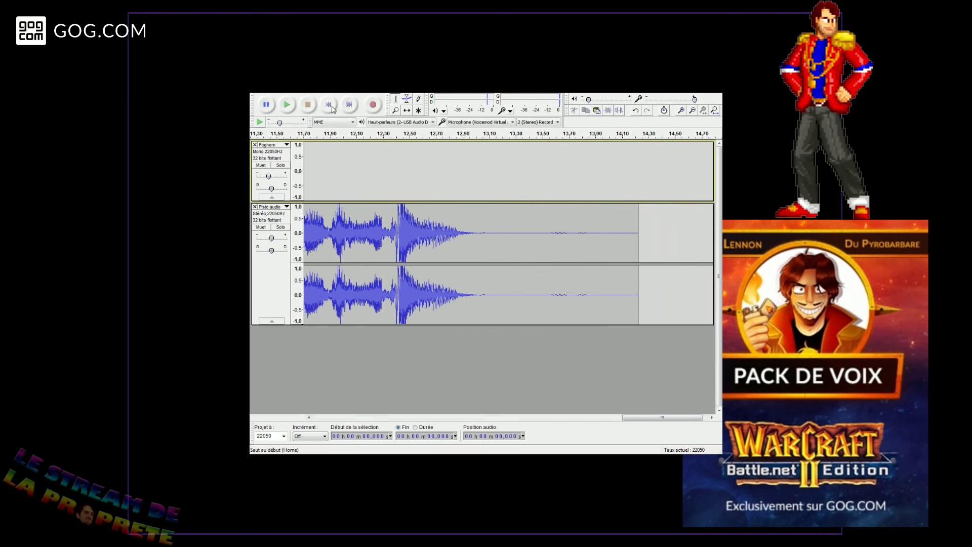
left_click(332, 107)
key("space")
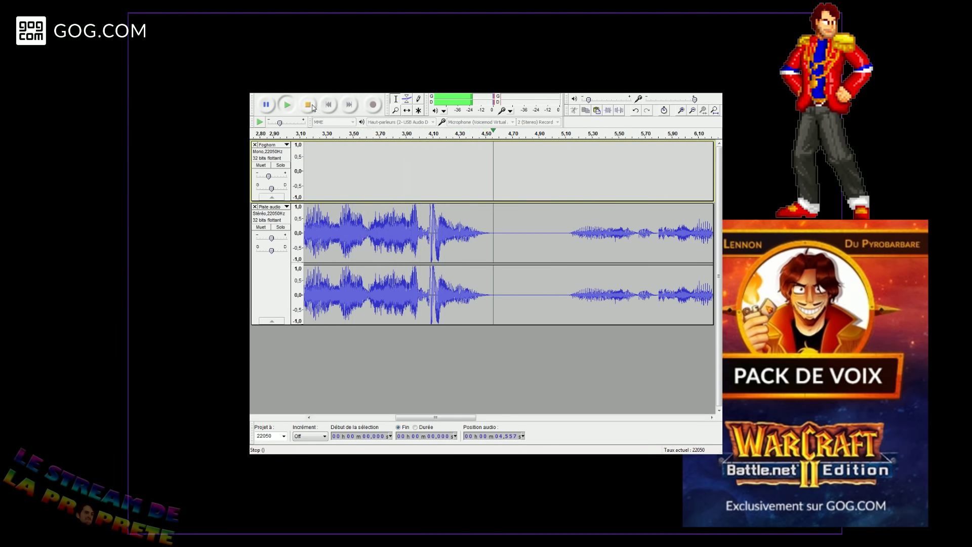
key("space")
left_click_drag(467, 417, 638, 417)
left_click(512, 253)
key("space")
scroll(505, 253, "down", 2)
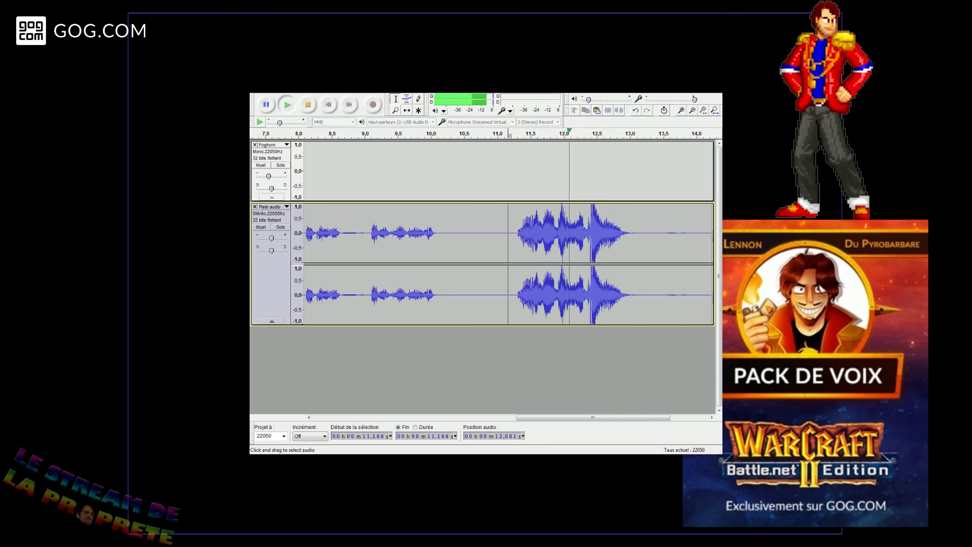
key("space")
left_click(489, 253)
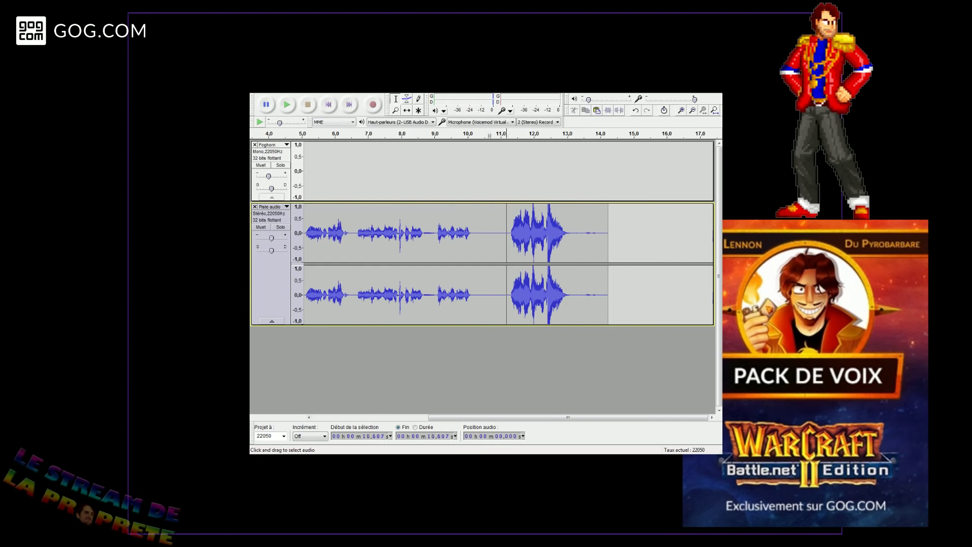
- Delete the first 11.28 s of the voice take, play the remaining phrase with the Foghorn, and discard the take
left_click_drag(510, 253, 299, 254)
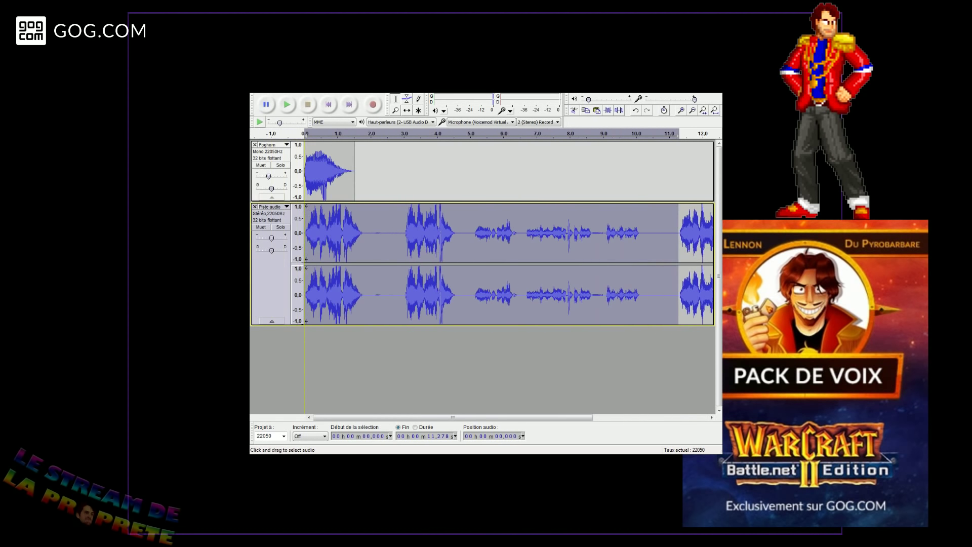
key("Delete")
left_click(287, 105)
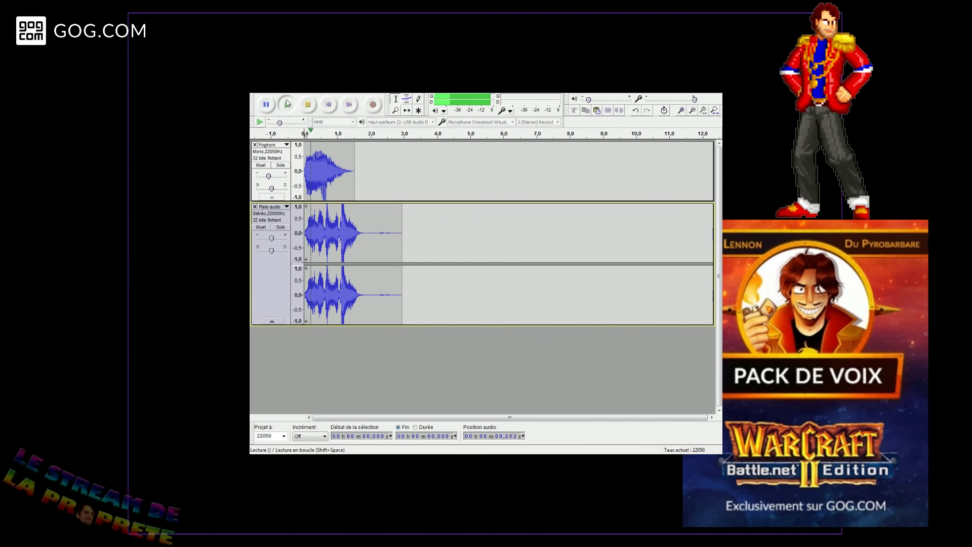
left_click(309, 106)
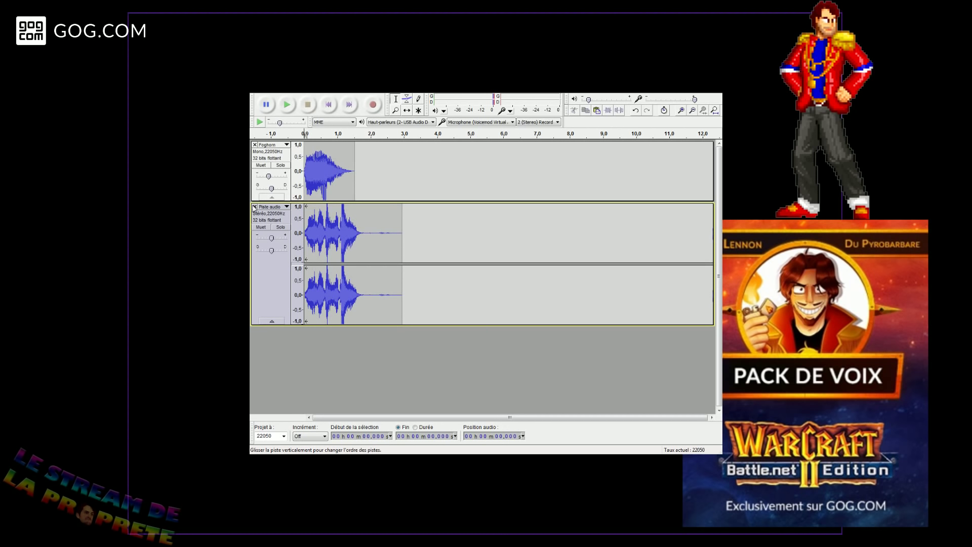
left_click(254, 207)
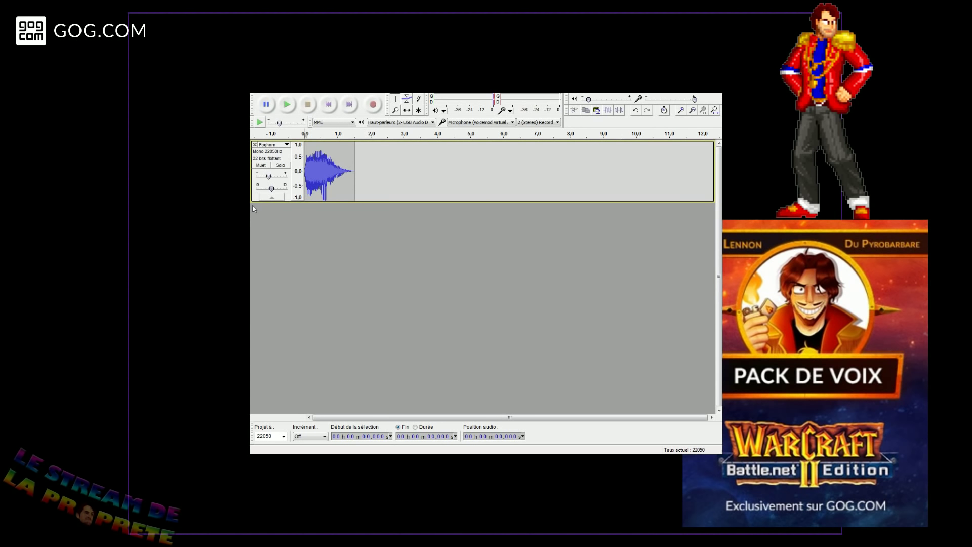
- Record a fresh voice take below the Foghorn track and play its last phrase from about 1.63 s
key("r")
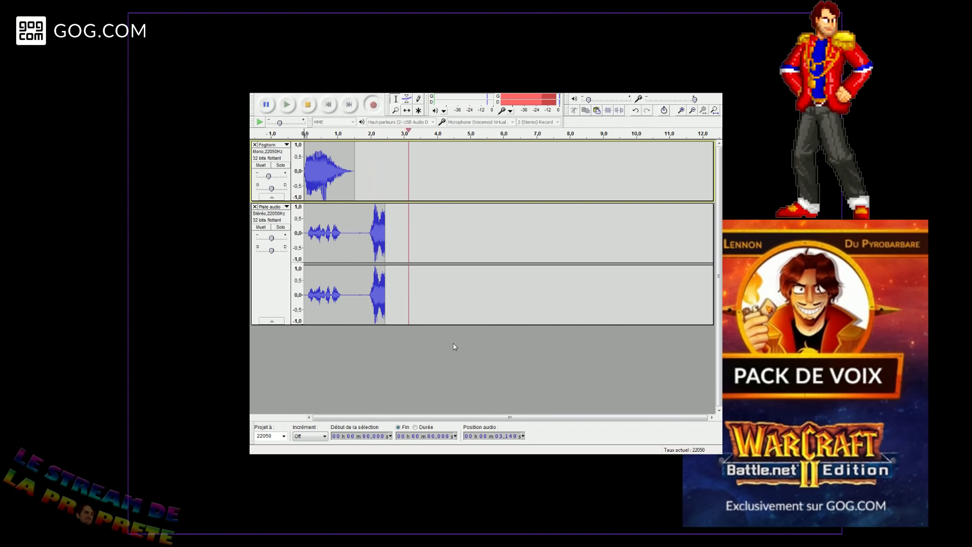
key("space")
left_click(359, 216)
key("space")
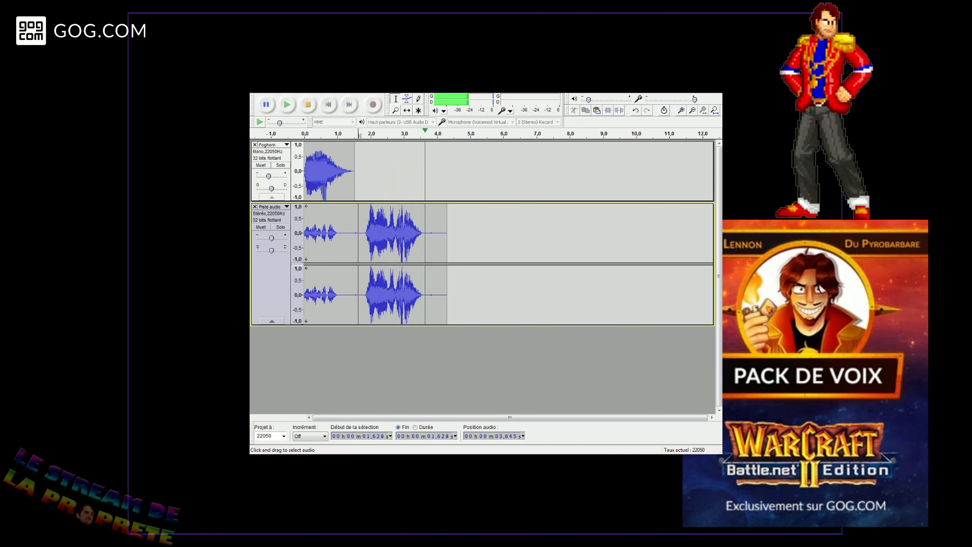
key("space")
- Trim the voice take to its last phrase, ending at about 1.93 s, and lower the track's gain to -3 dB
left_click_drag(364, 287, 303, 287)
key("Delete")
left_click(284, 103)
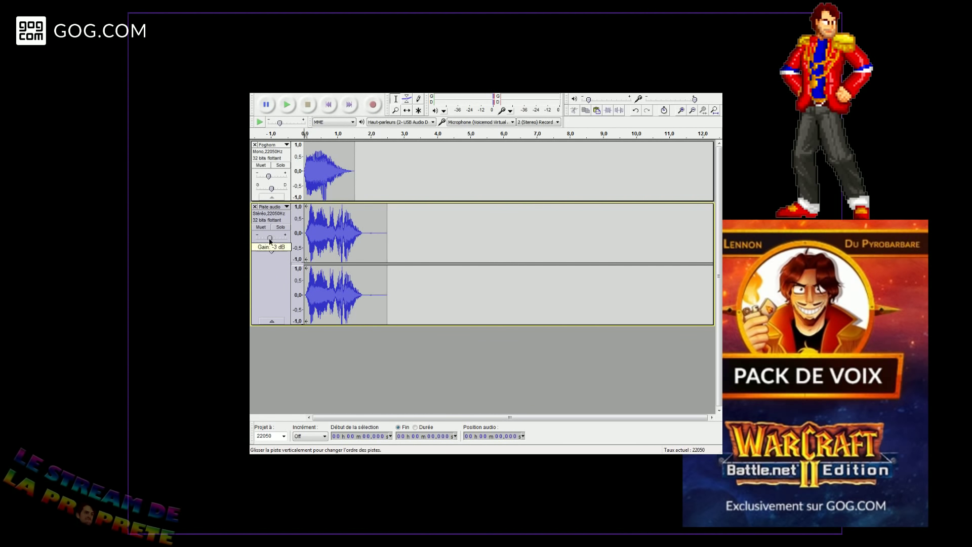
left_click(287, 104)
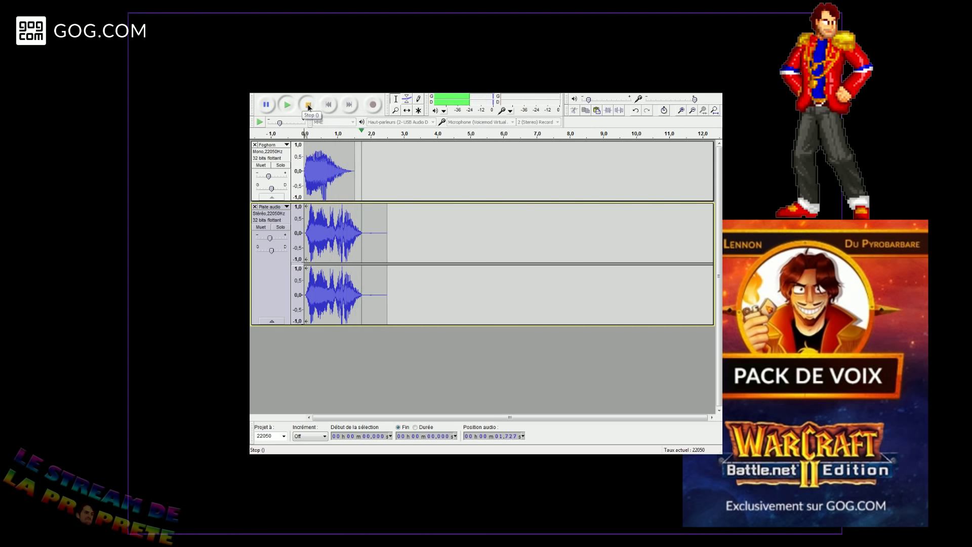
left_click_drag(368, 284, 449, 283)
key("Delete")
- Export the mix to the WarcraftBob folder as a signed 16-bit PCM WAV named Hshpyes3, and remove the voice take
left_click(267, 94)
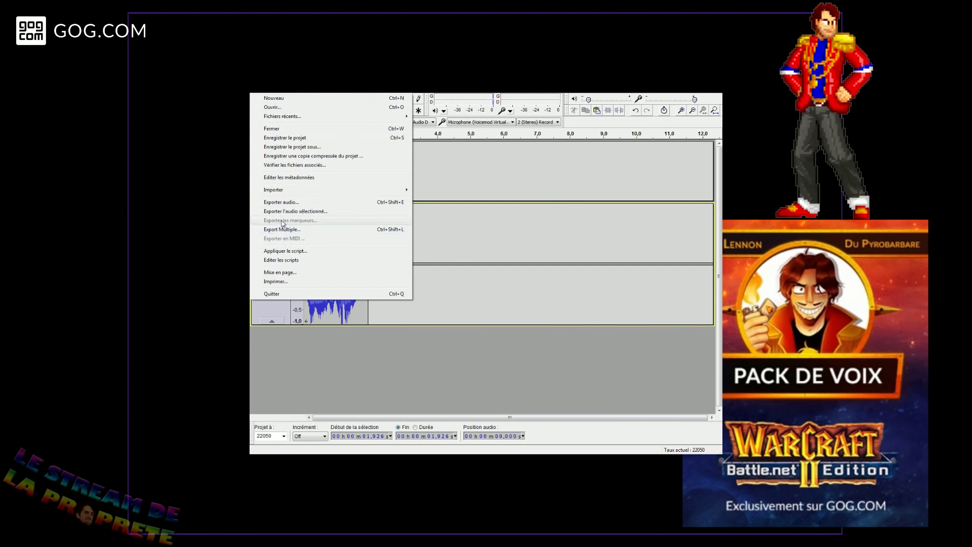
left_click(284, 197)
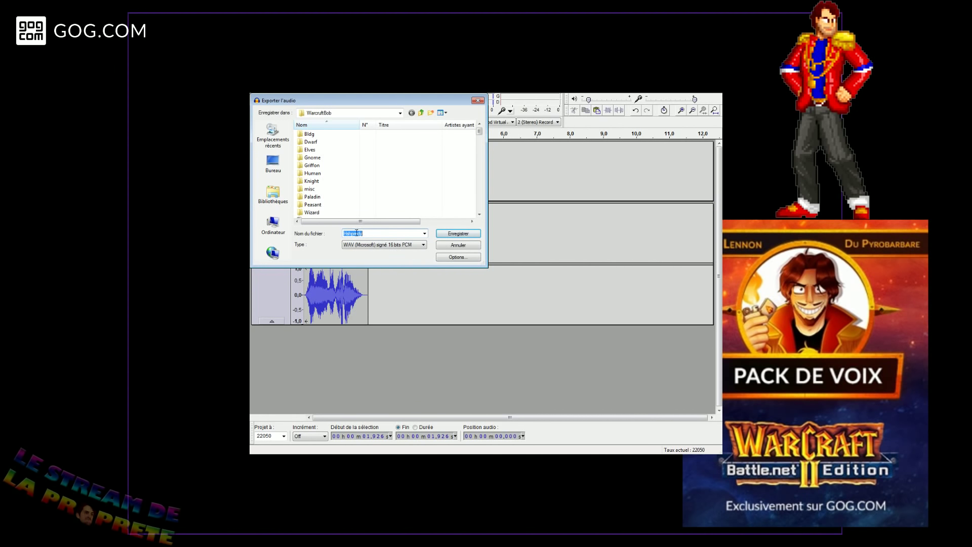
left_click_drag(354, 233, 387, 237)
type("yes")
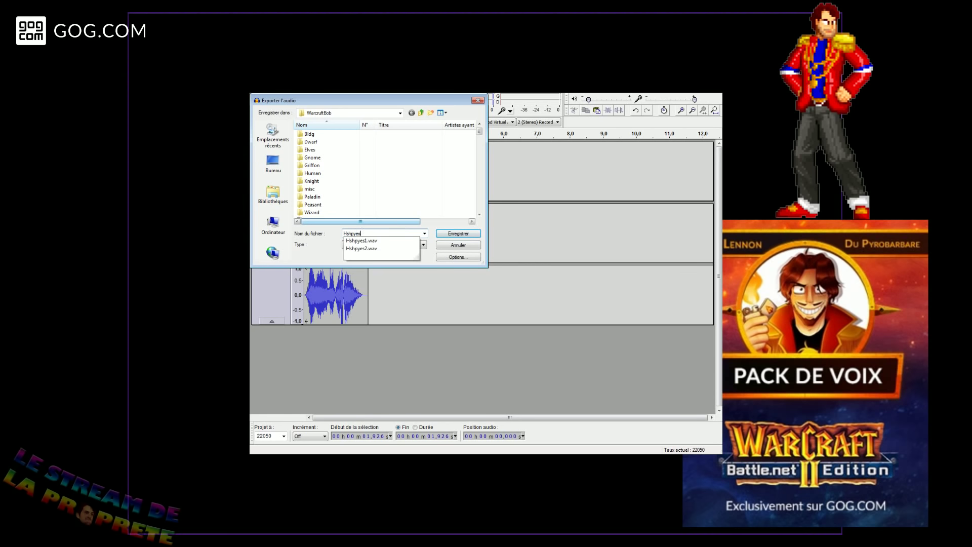
type("3")
key("Return")
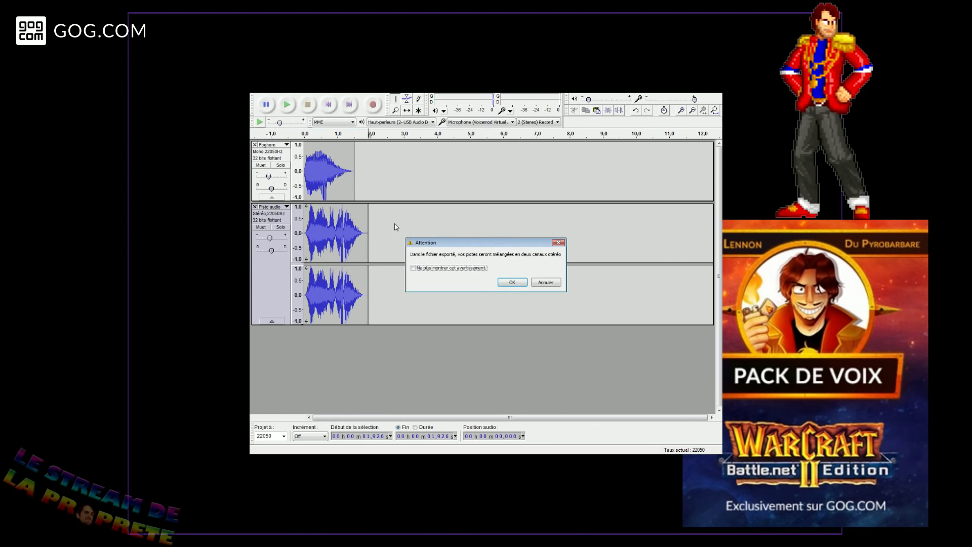
key("Return")
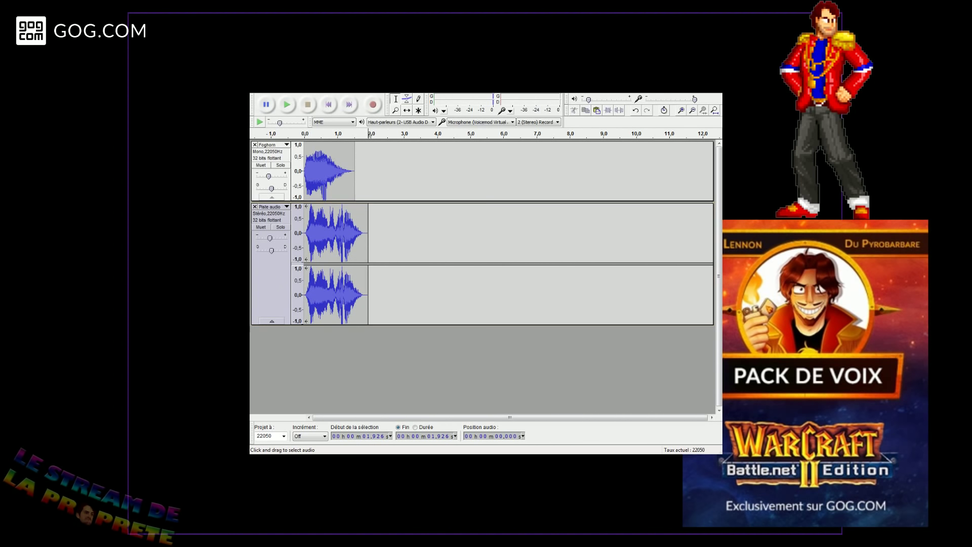
left_click(255, 207)
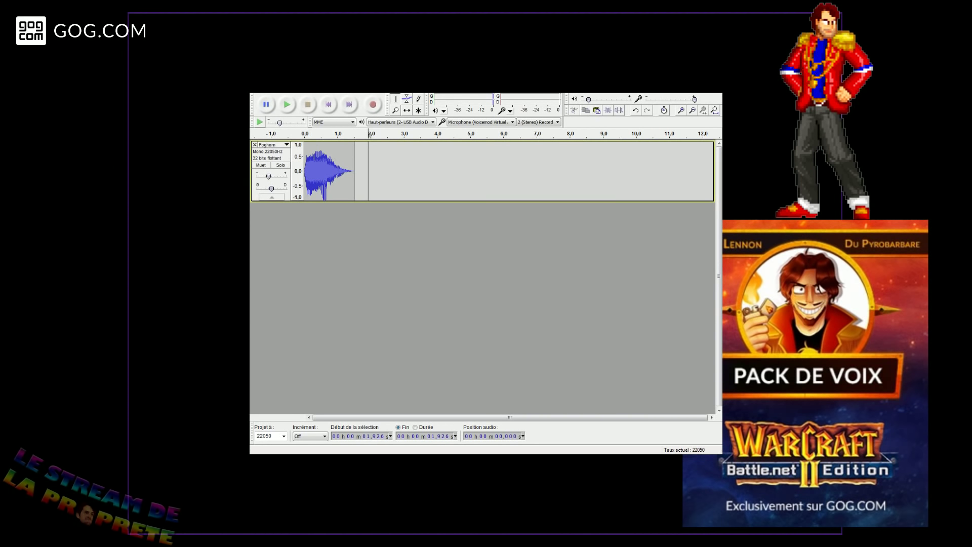